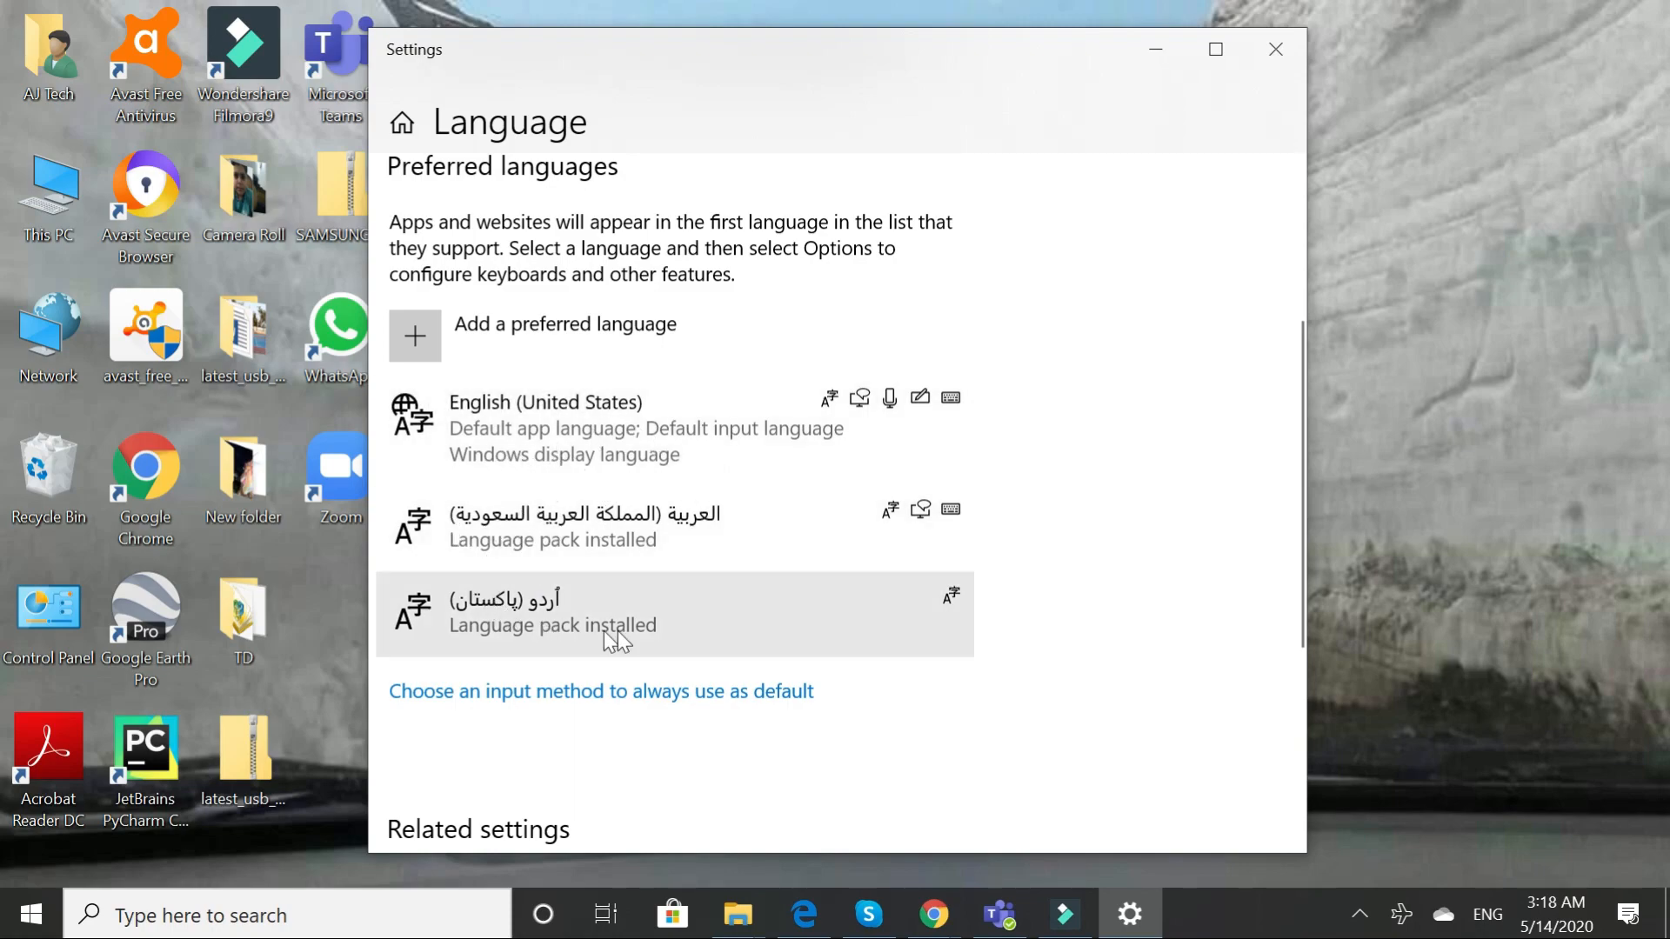
Remove Urdu (Pakistan) from the preferred languages and install it again with its language pack and basic typing.
click(696, 608)
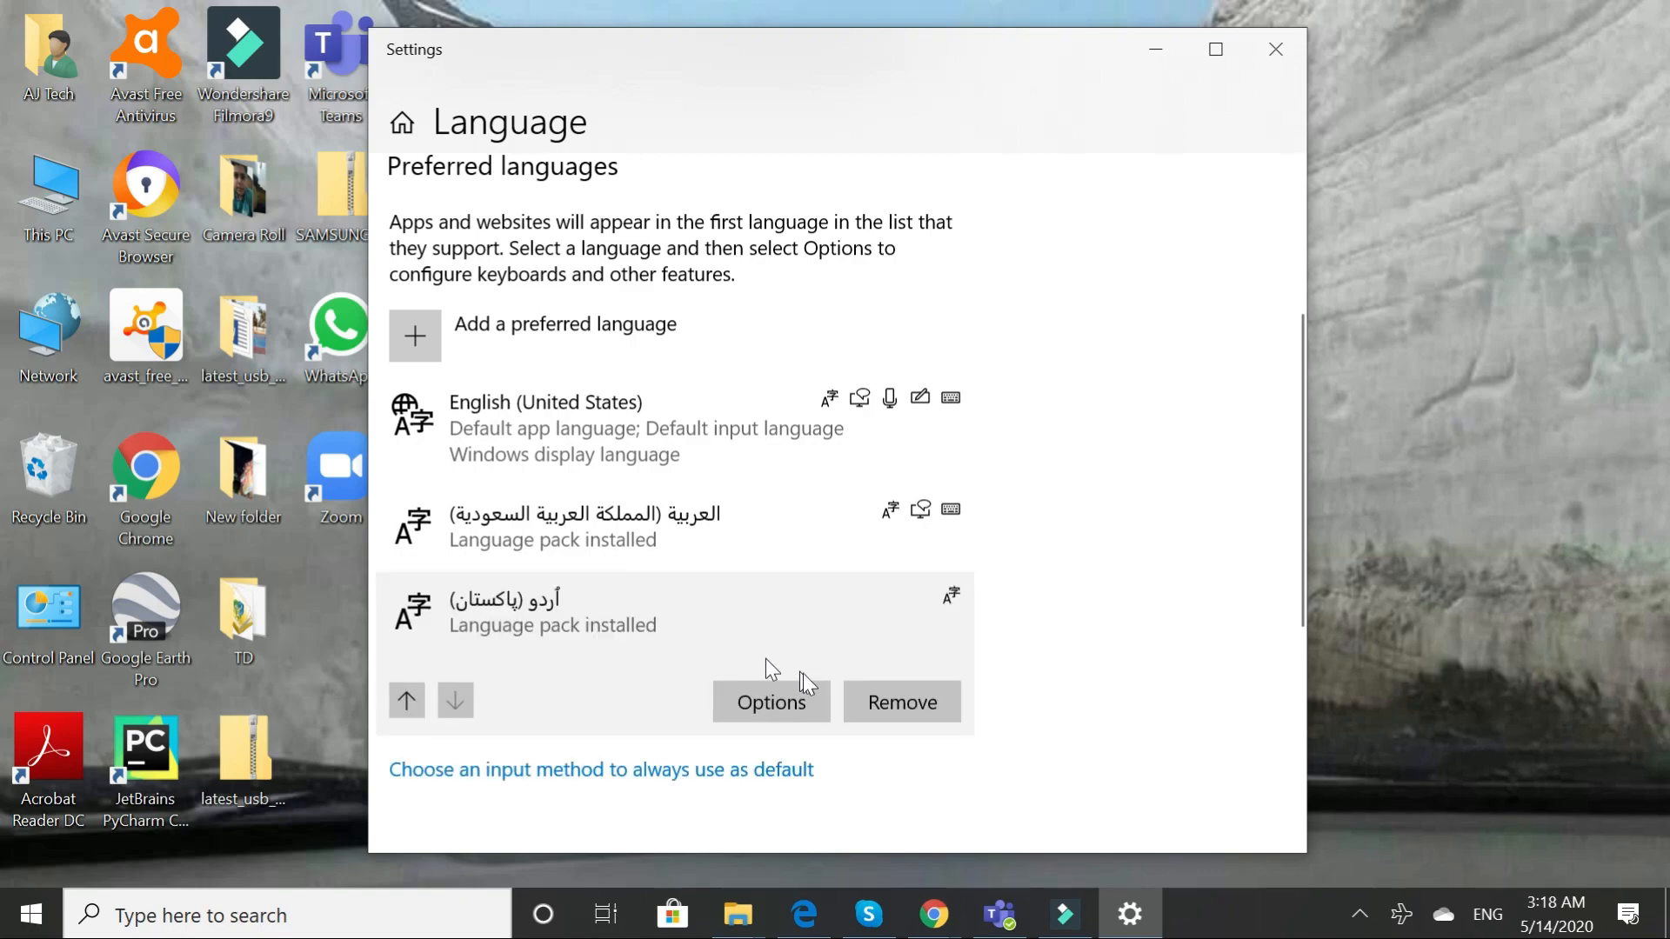
click(894, 703)
click(415, 347)
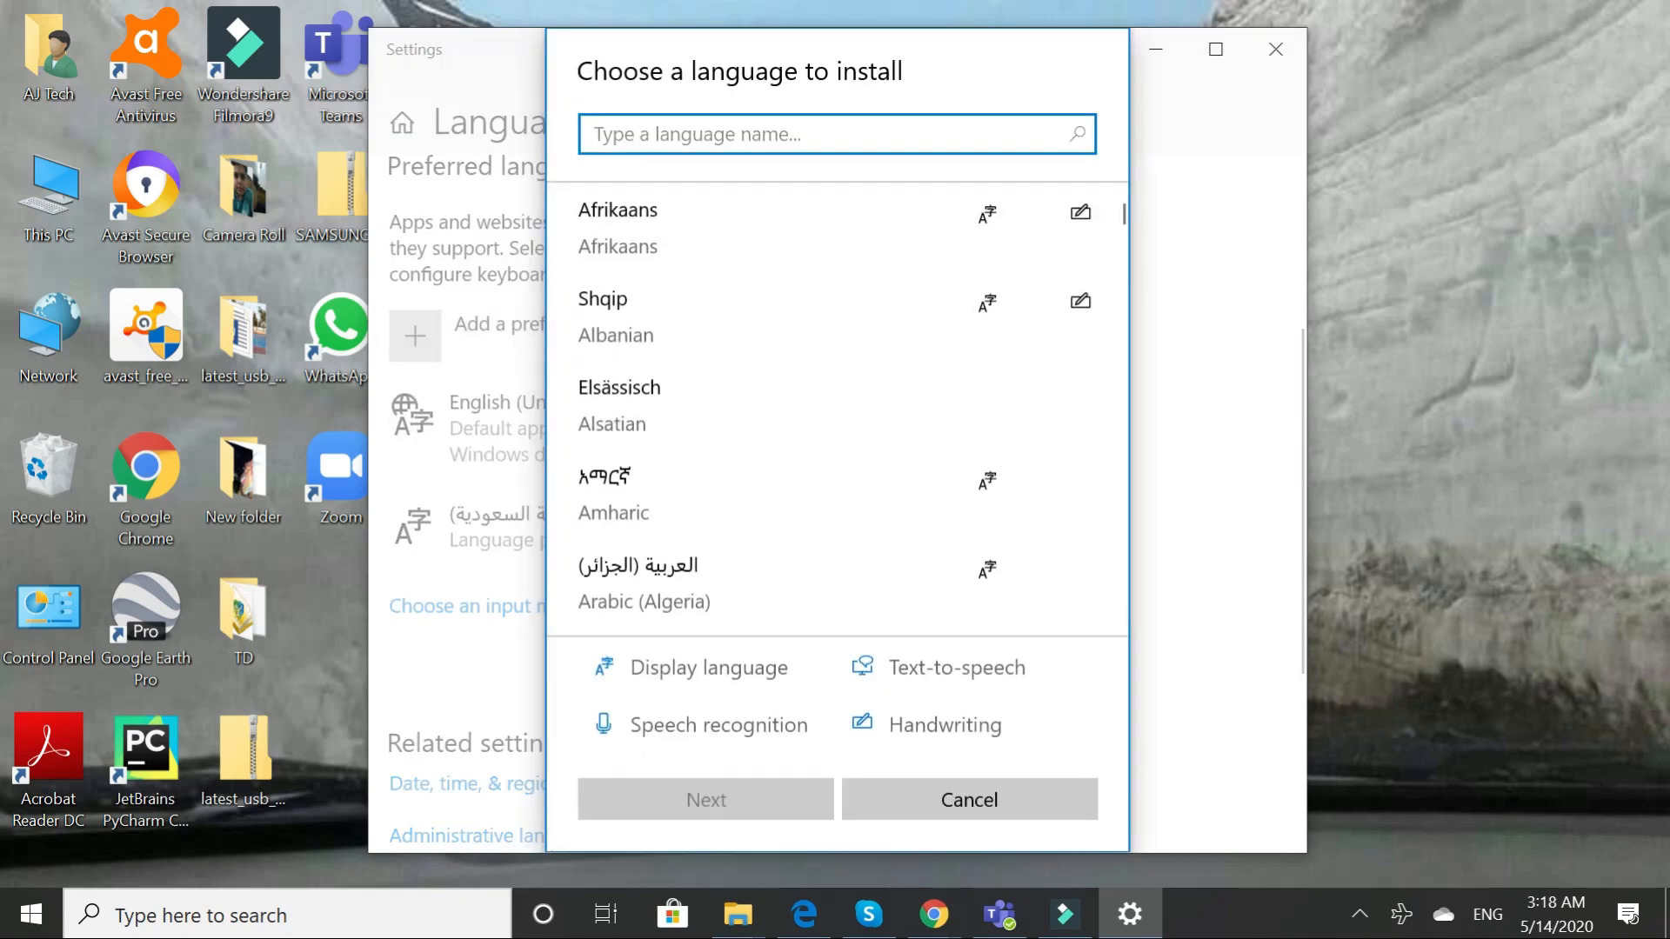
text(u)
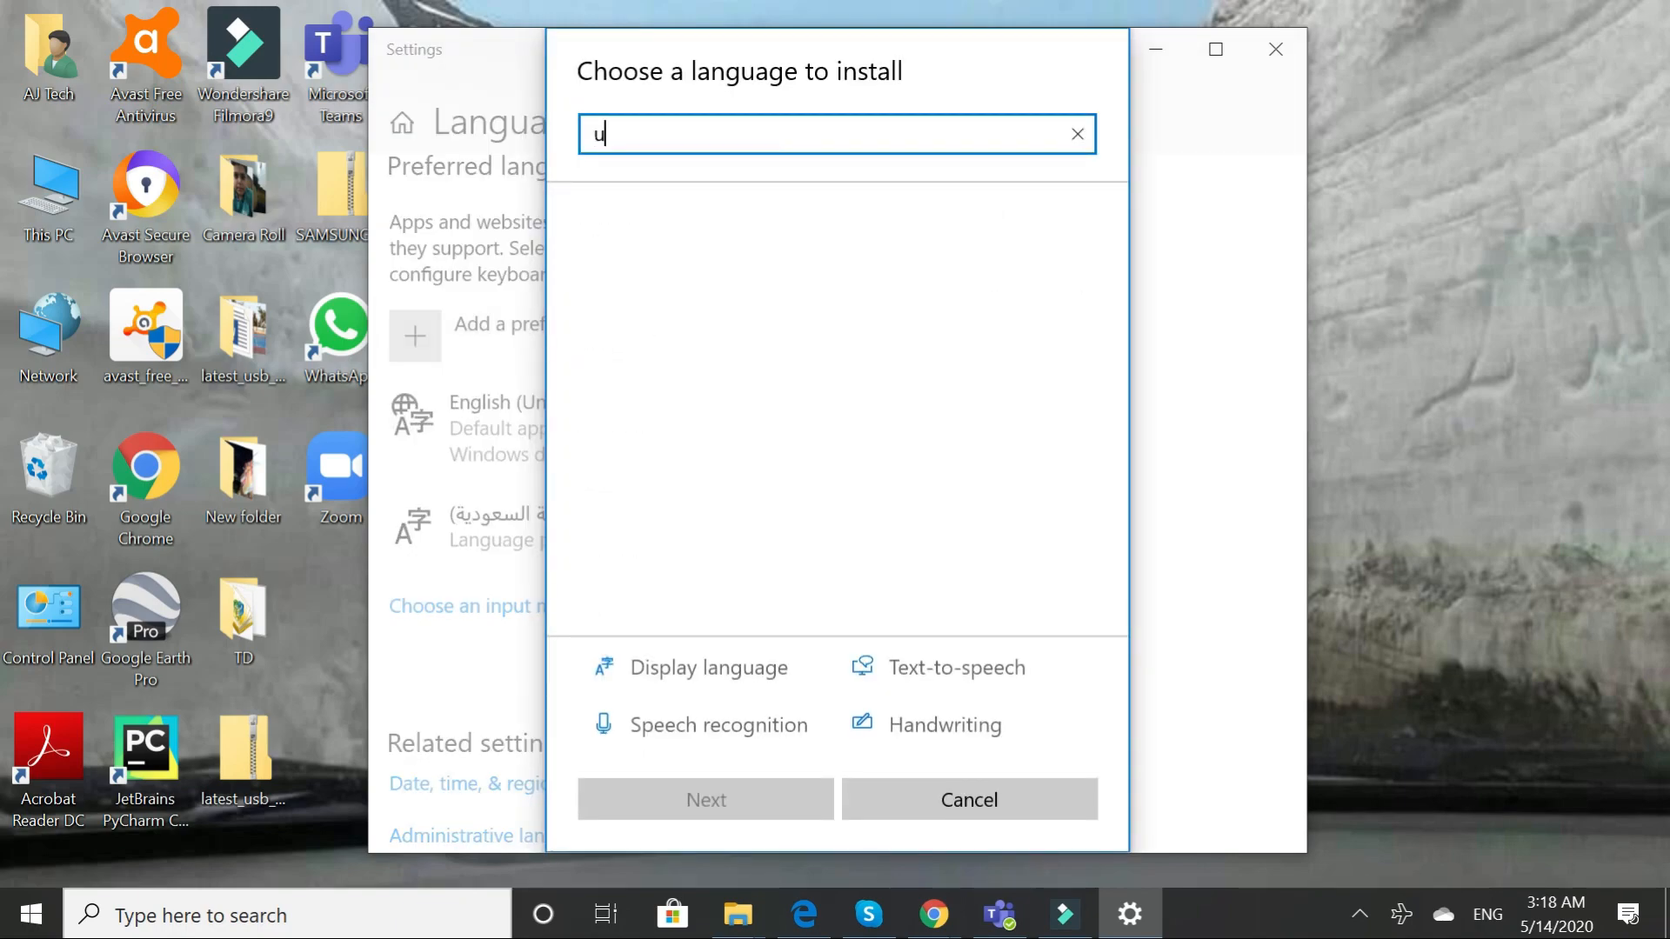
text(rdu)
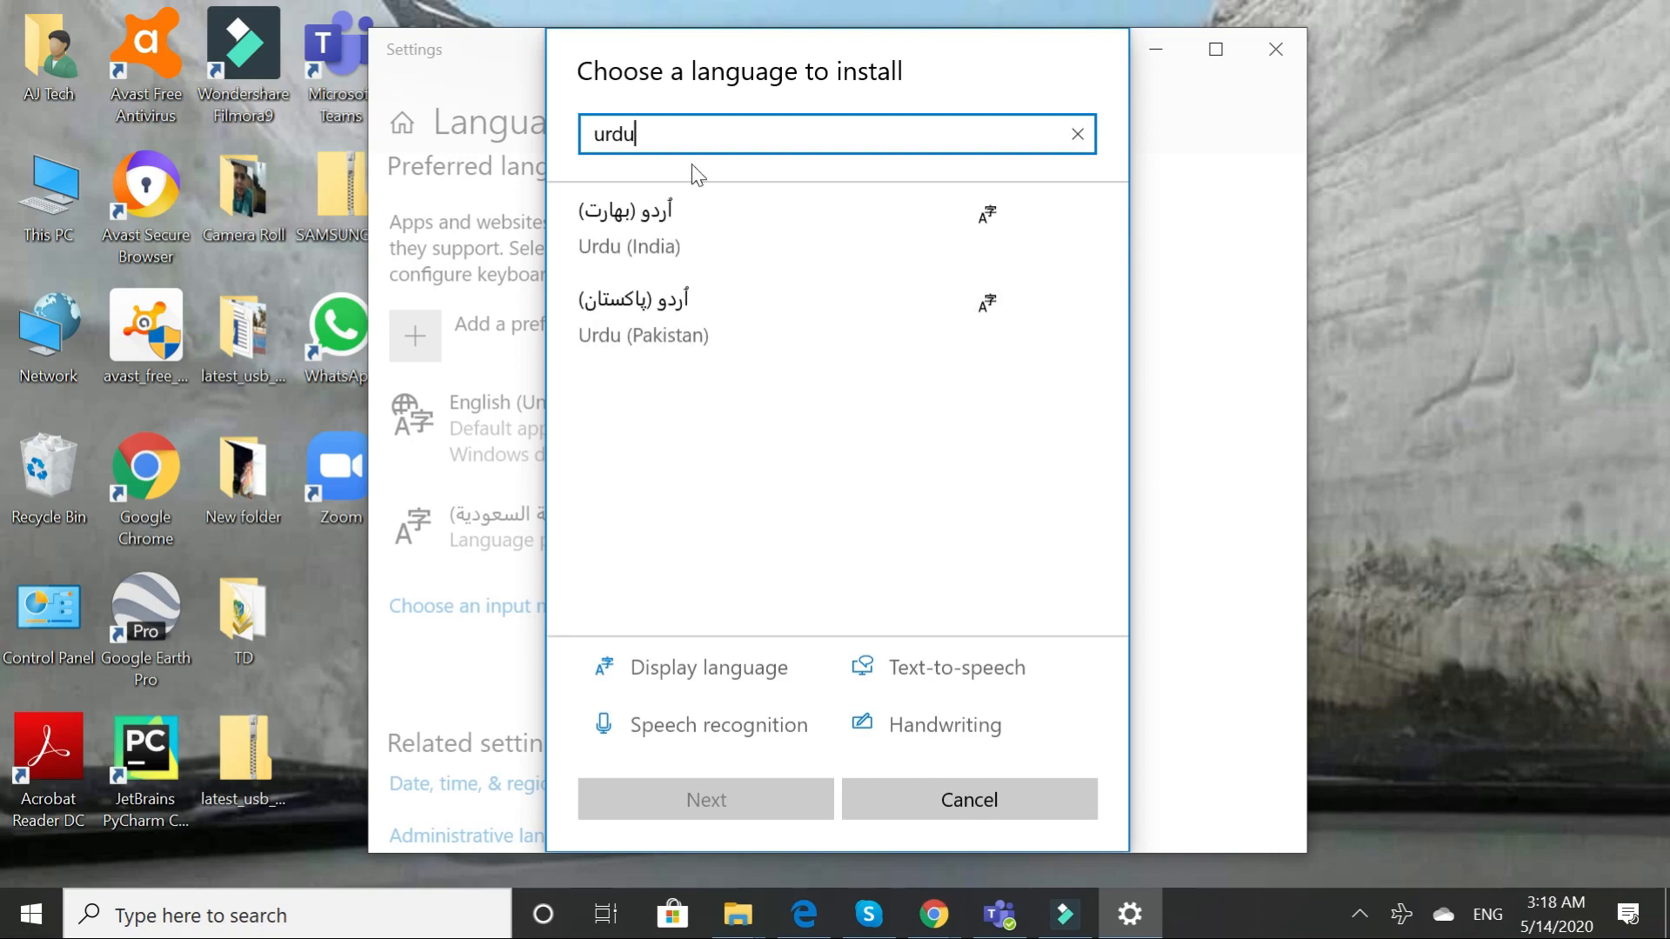
click(640, 322)
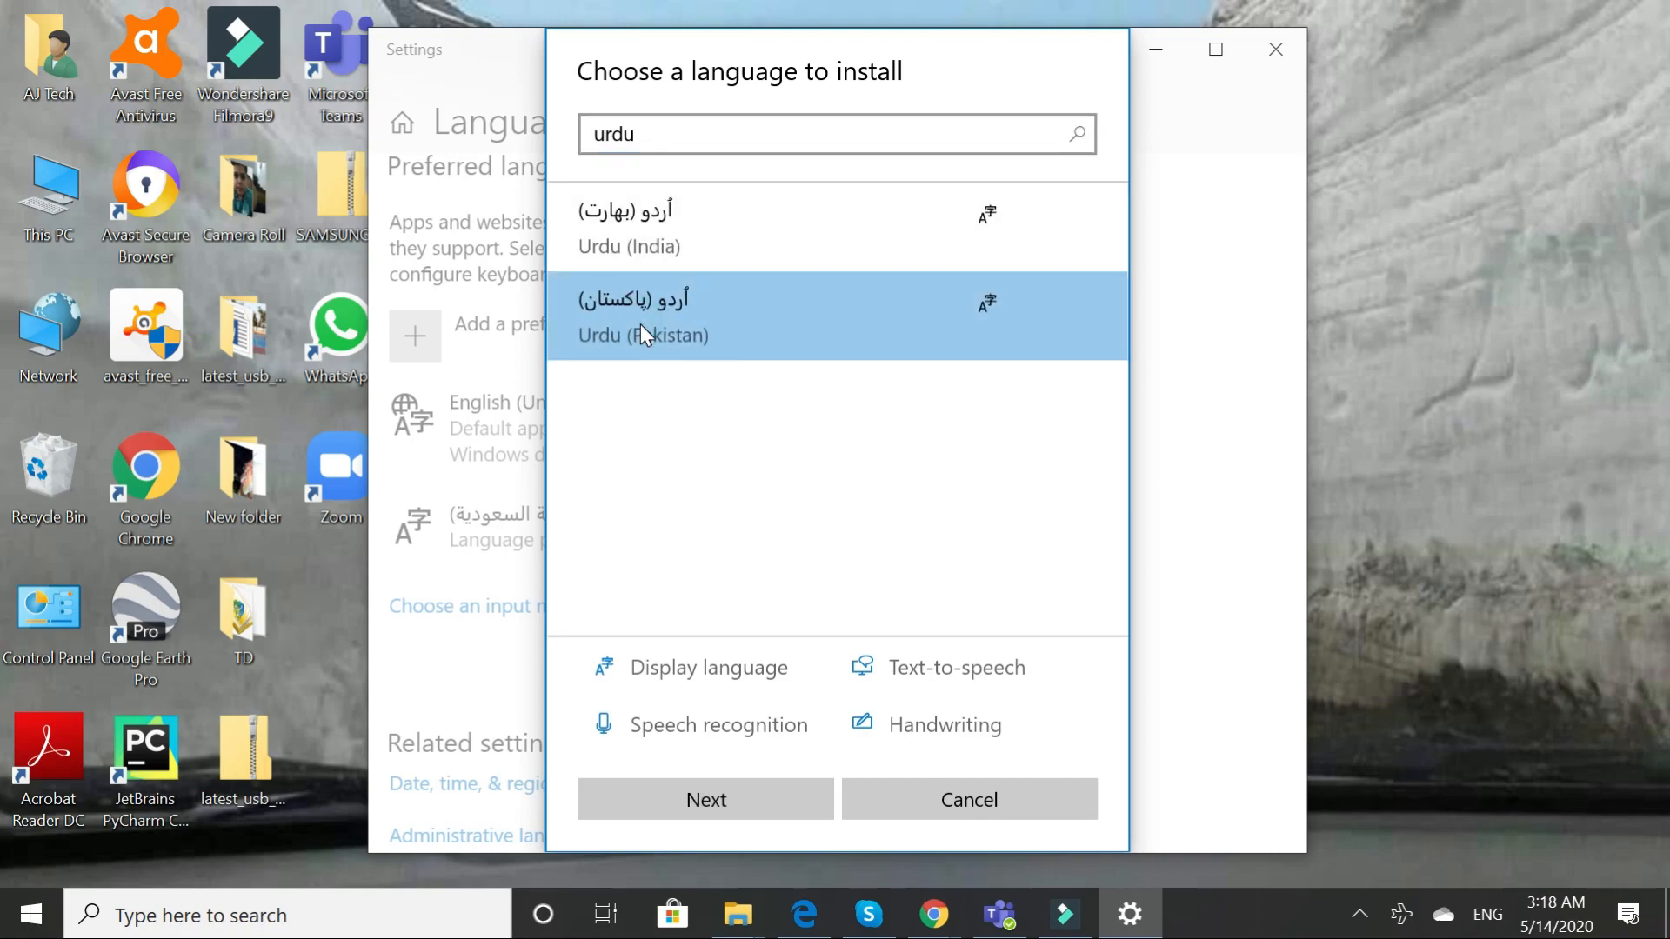
click(722, 797)
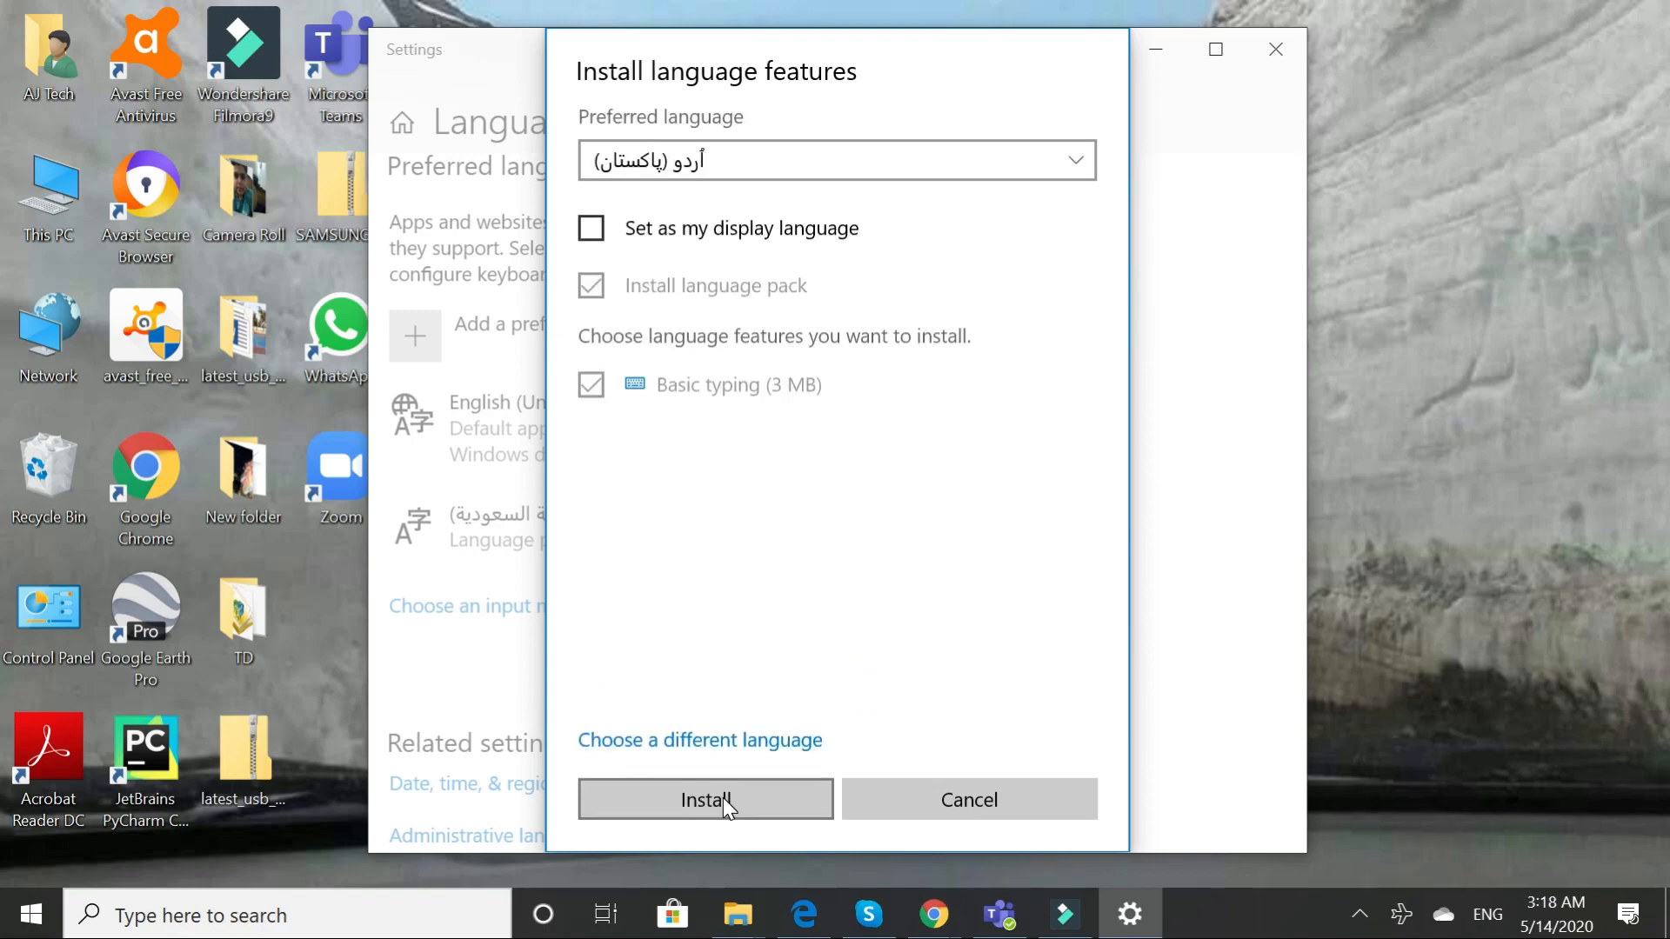
click(723, 797)
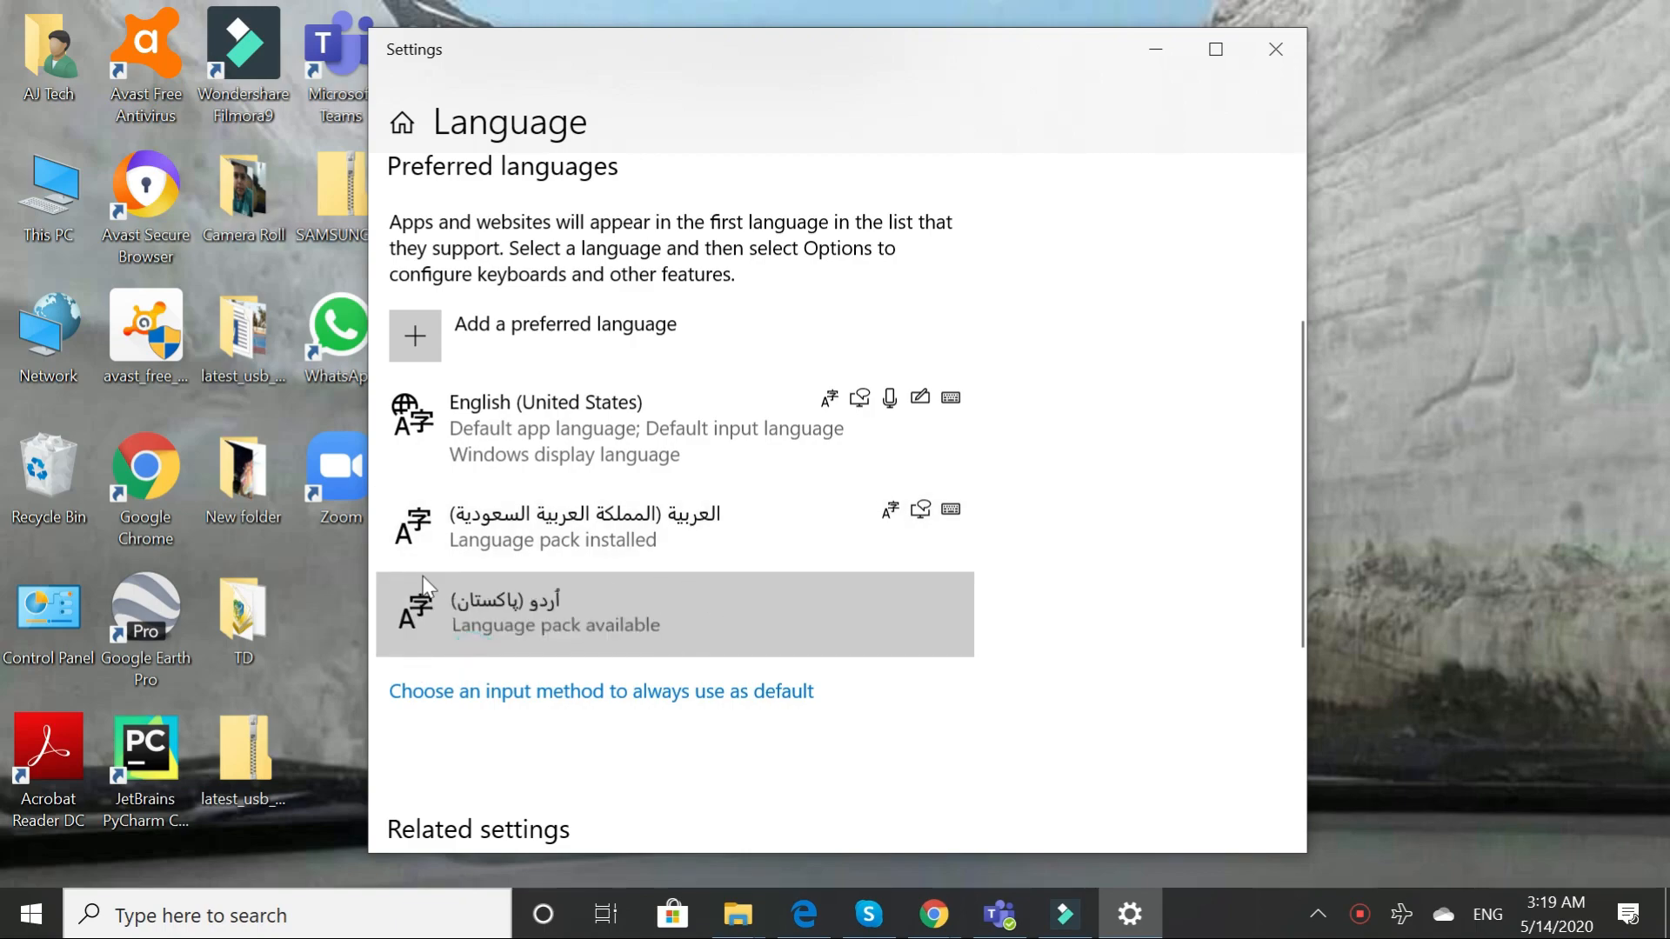
Switch from the language settings to Microsoft Teams and view the available keyboard input languages.
click(635, 616)
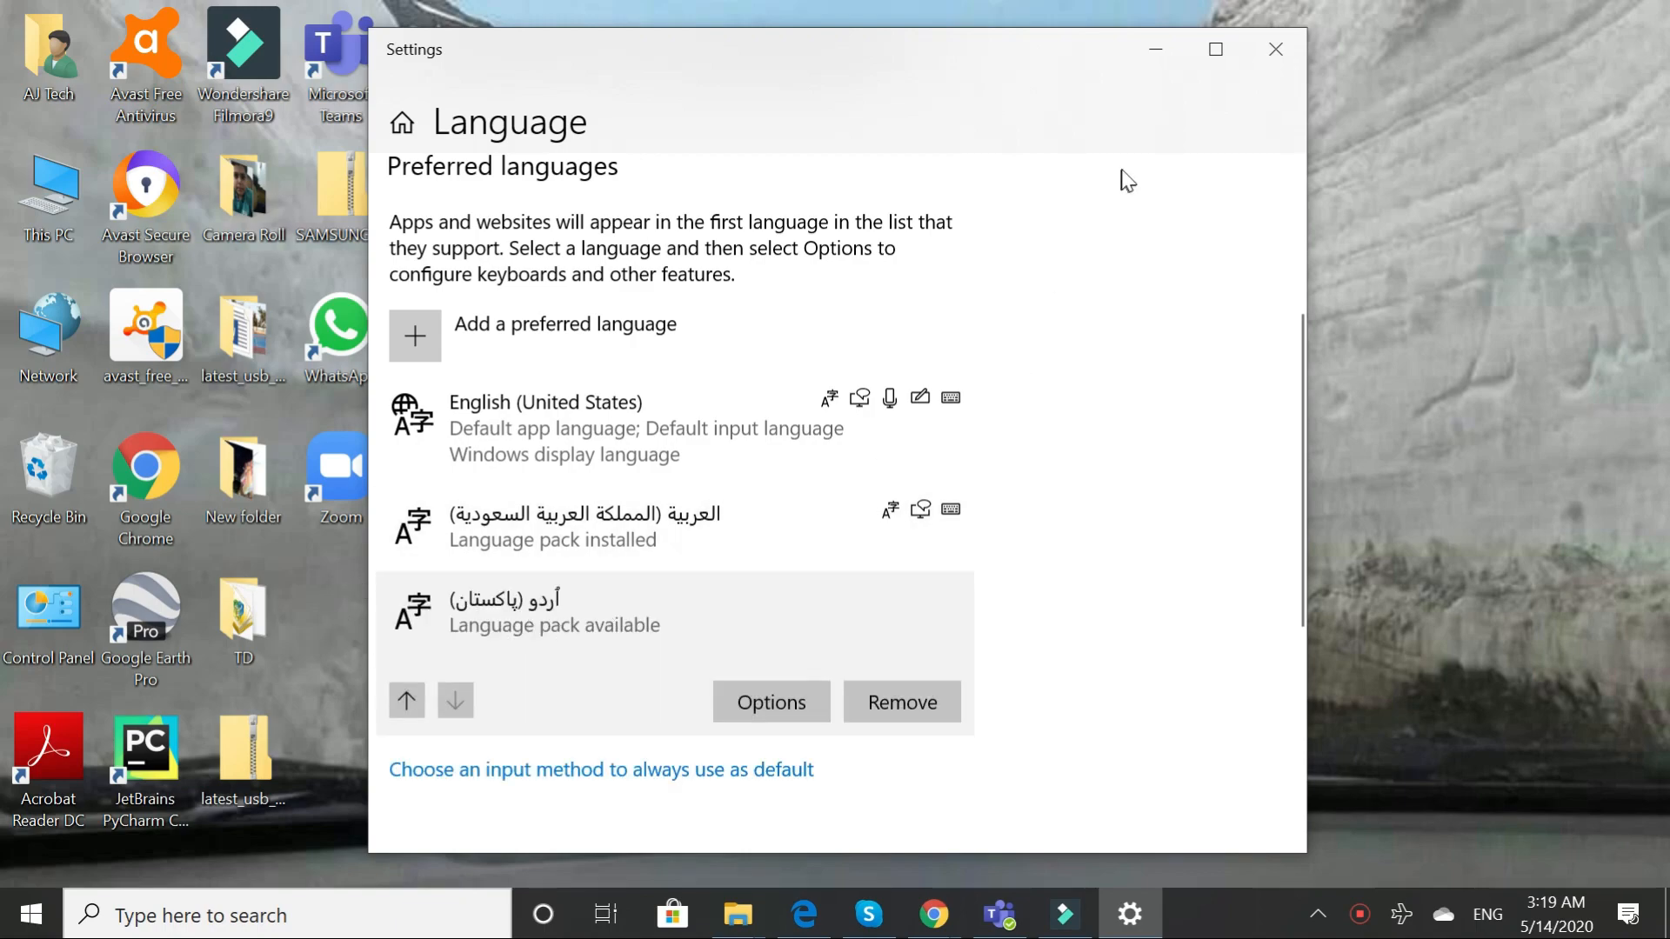
click(1273, 52)
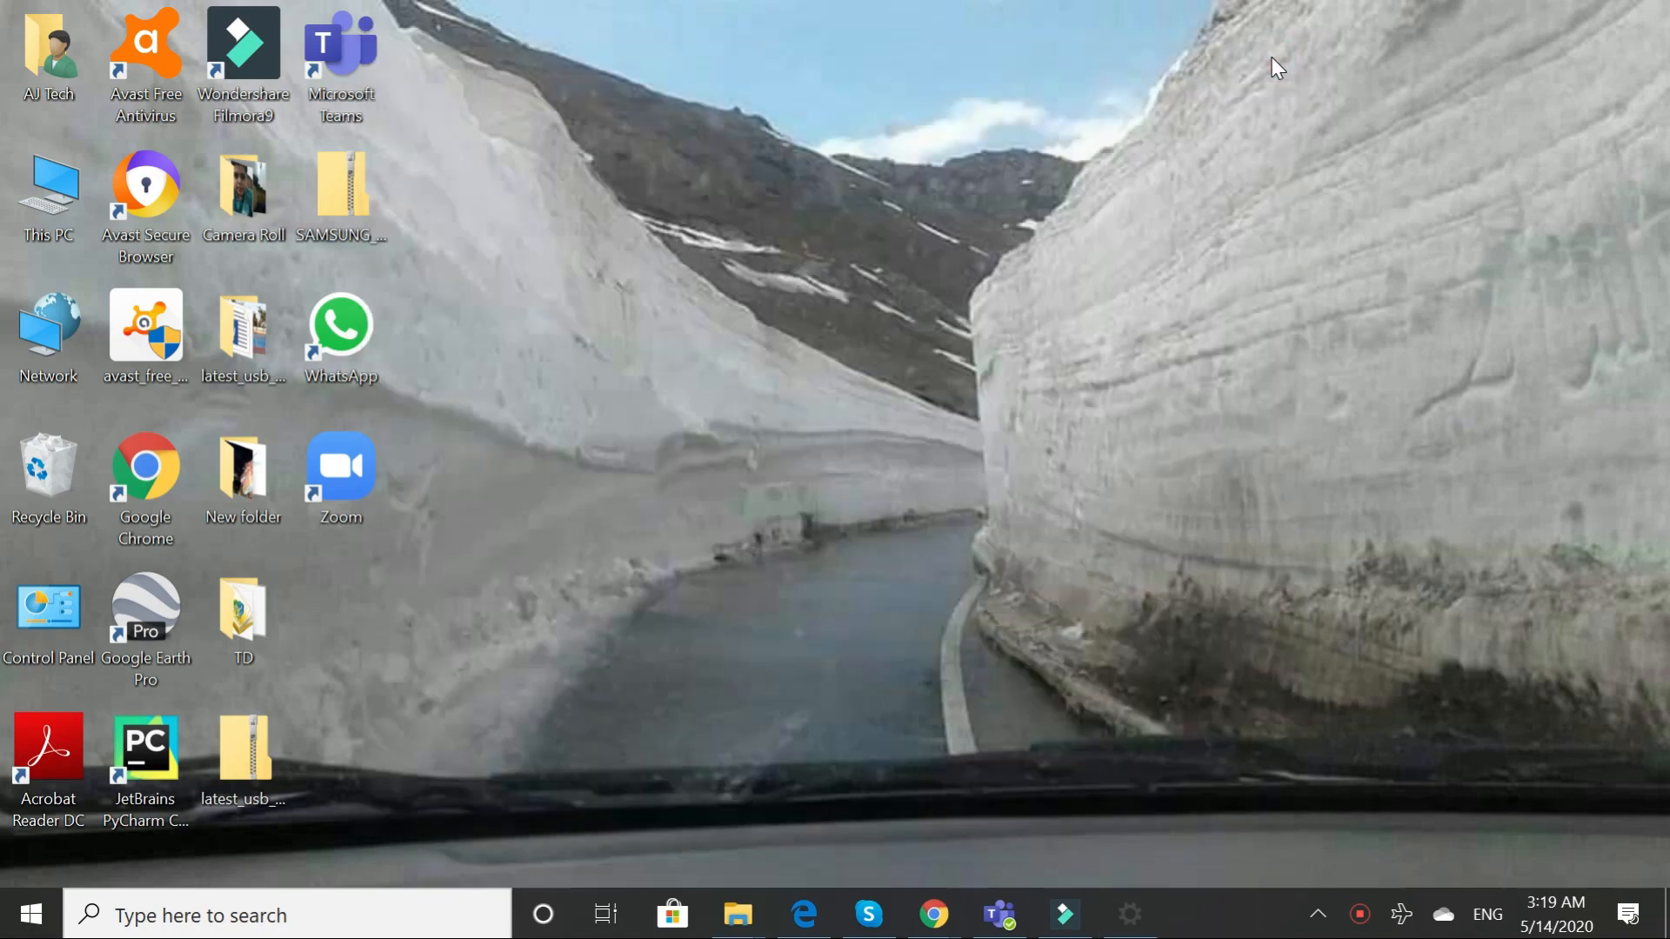
click(1002, 923)
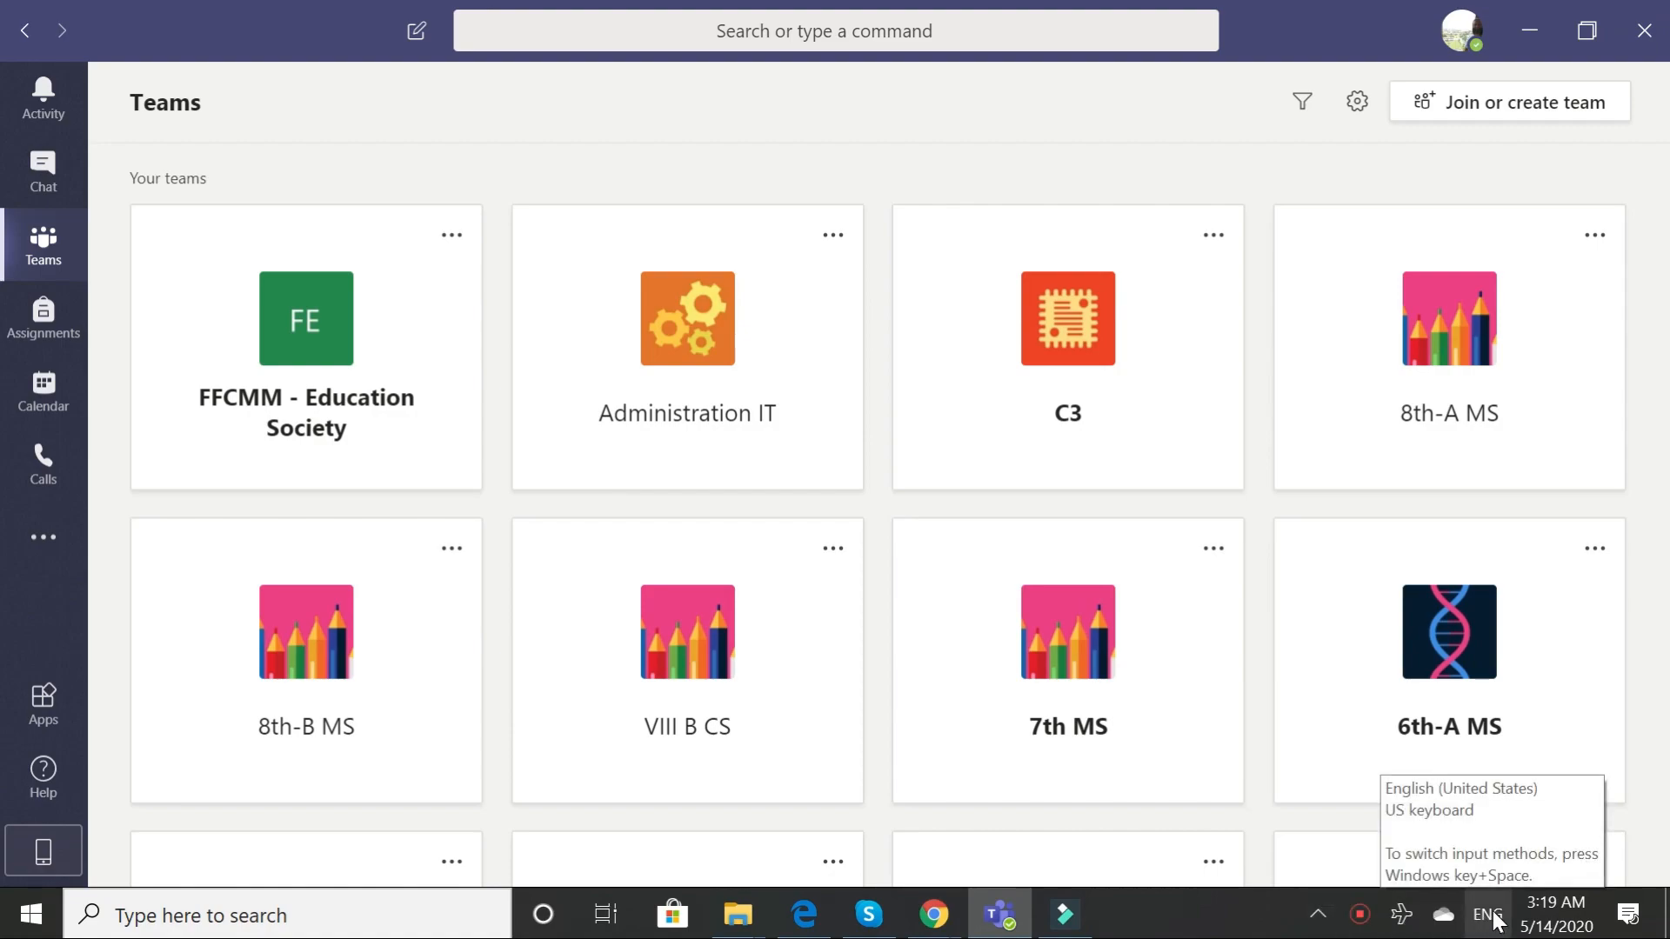
click(1489, 915)
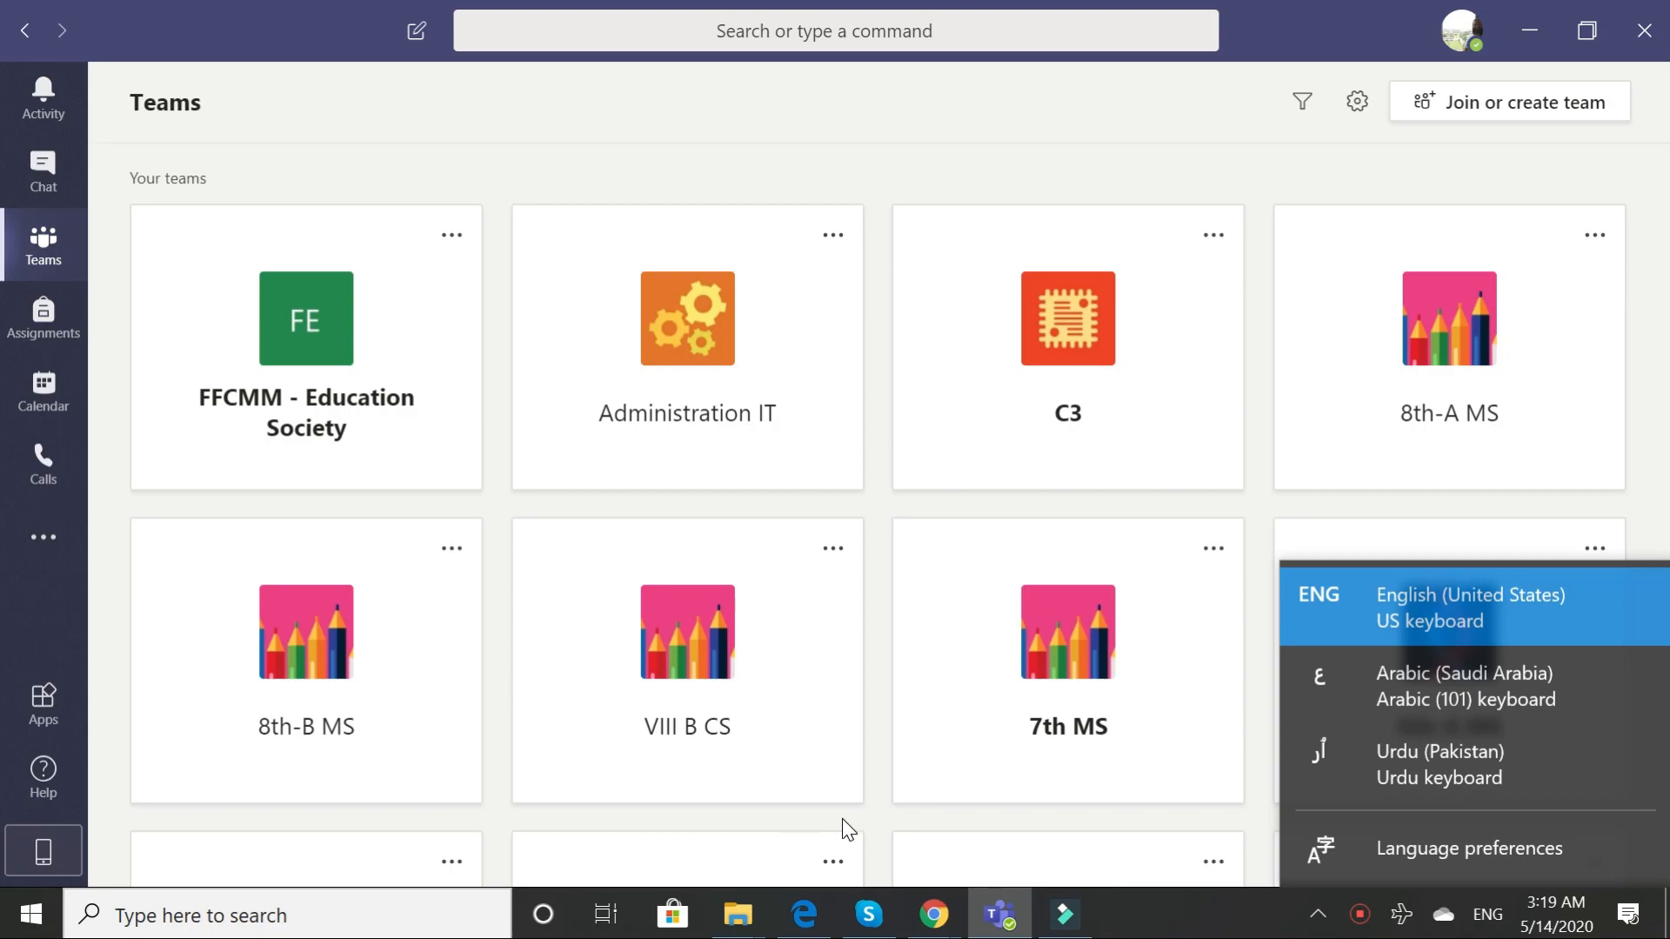
click(911, 801)
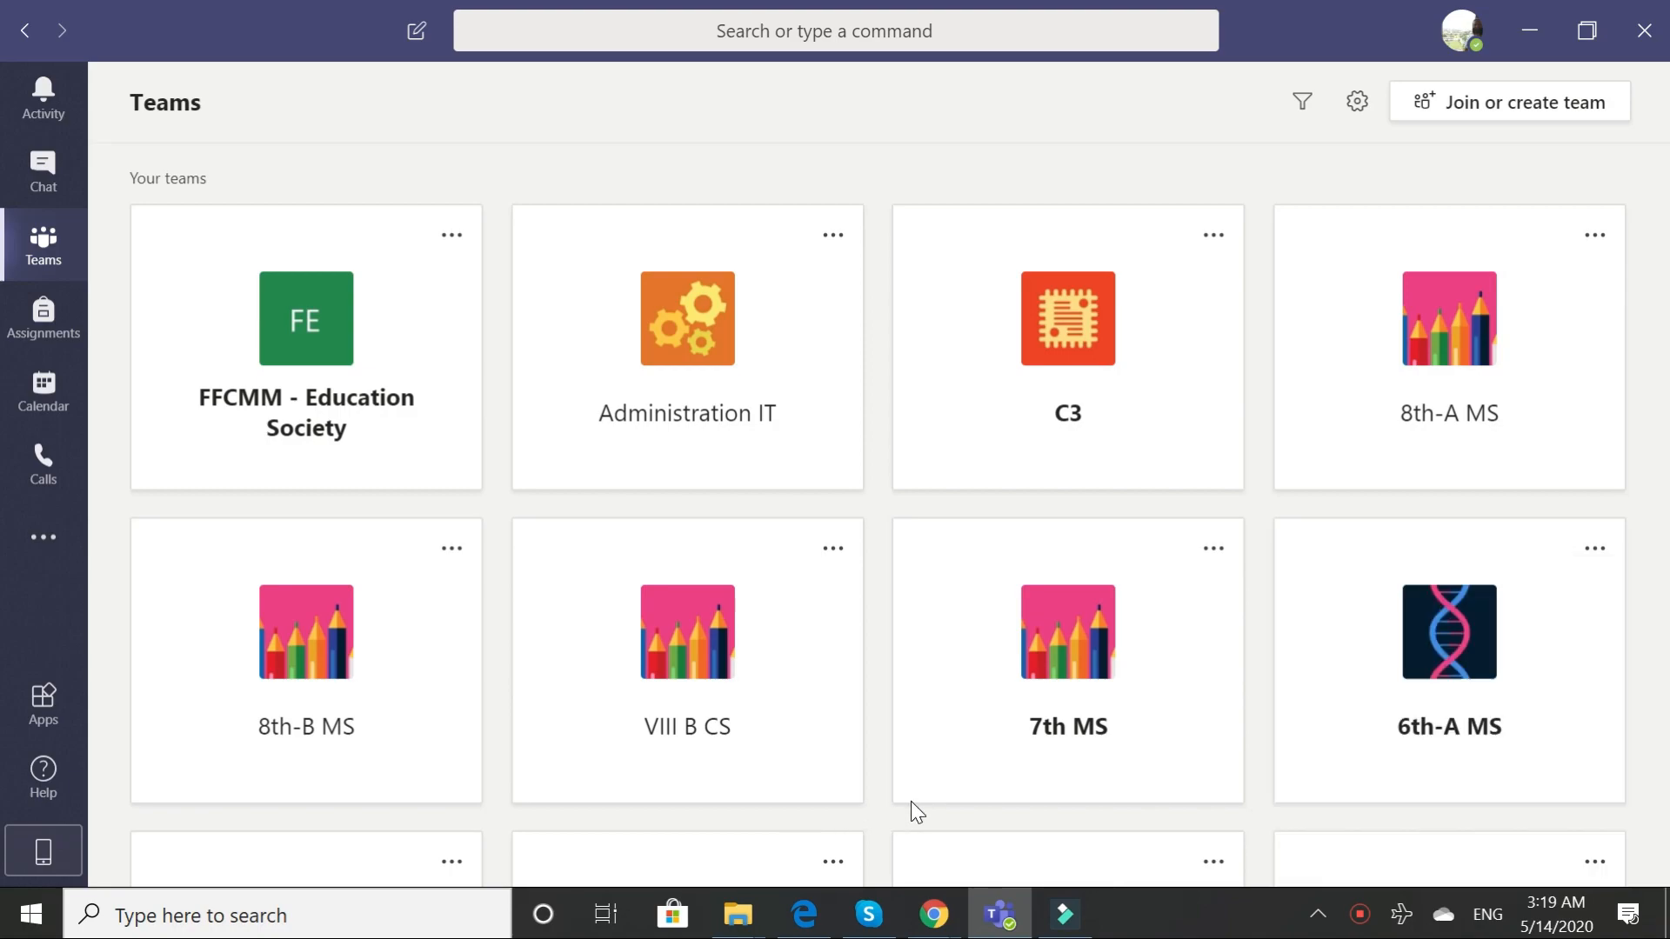
Open the assignments of the class "Demo Class".
click(28, 345)
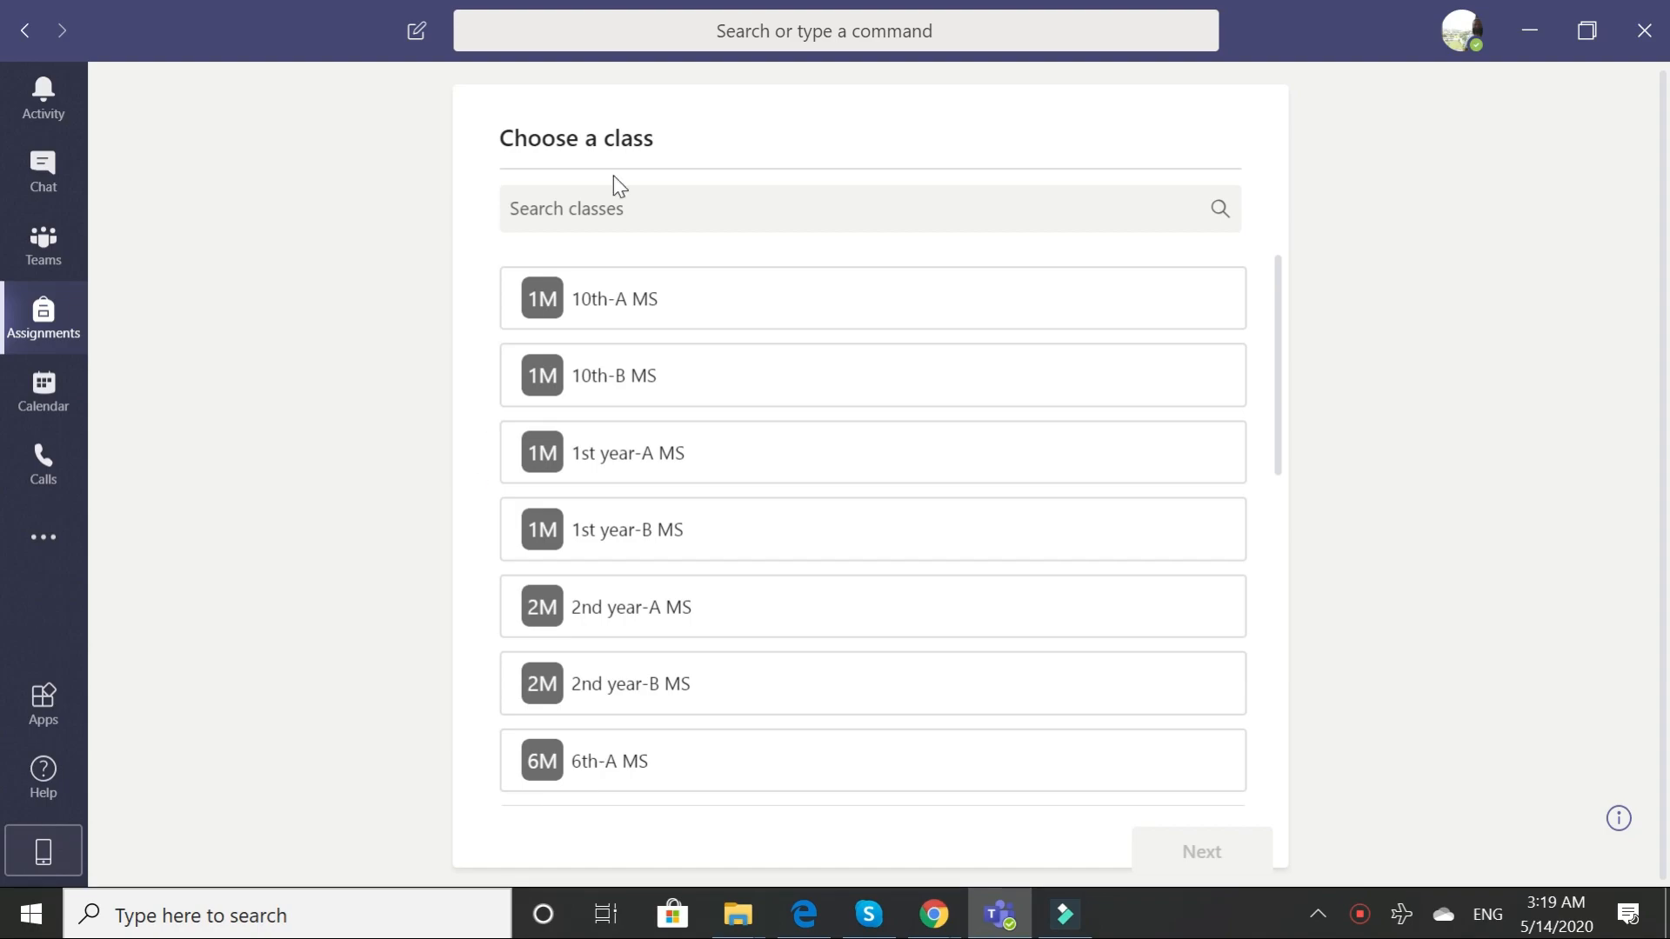
scroll(648, 575, down, 2)
scroll(644, 569, down, 6)
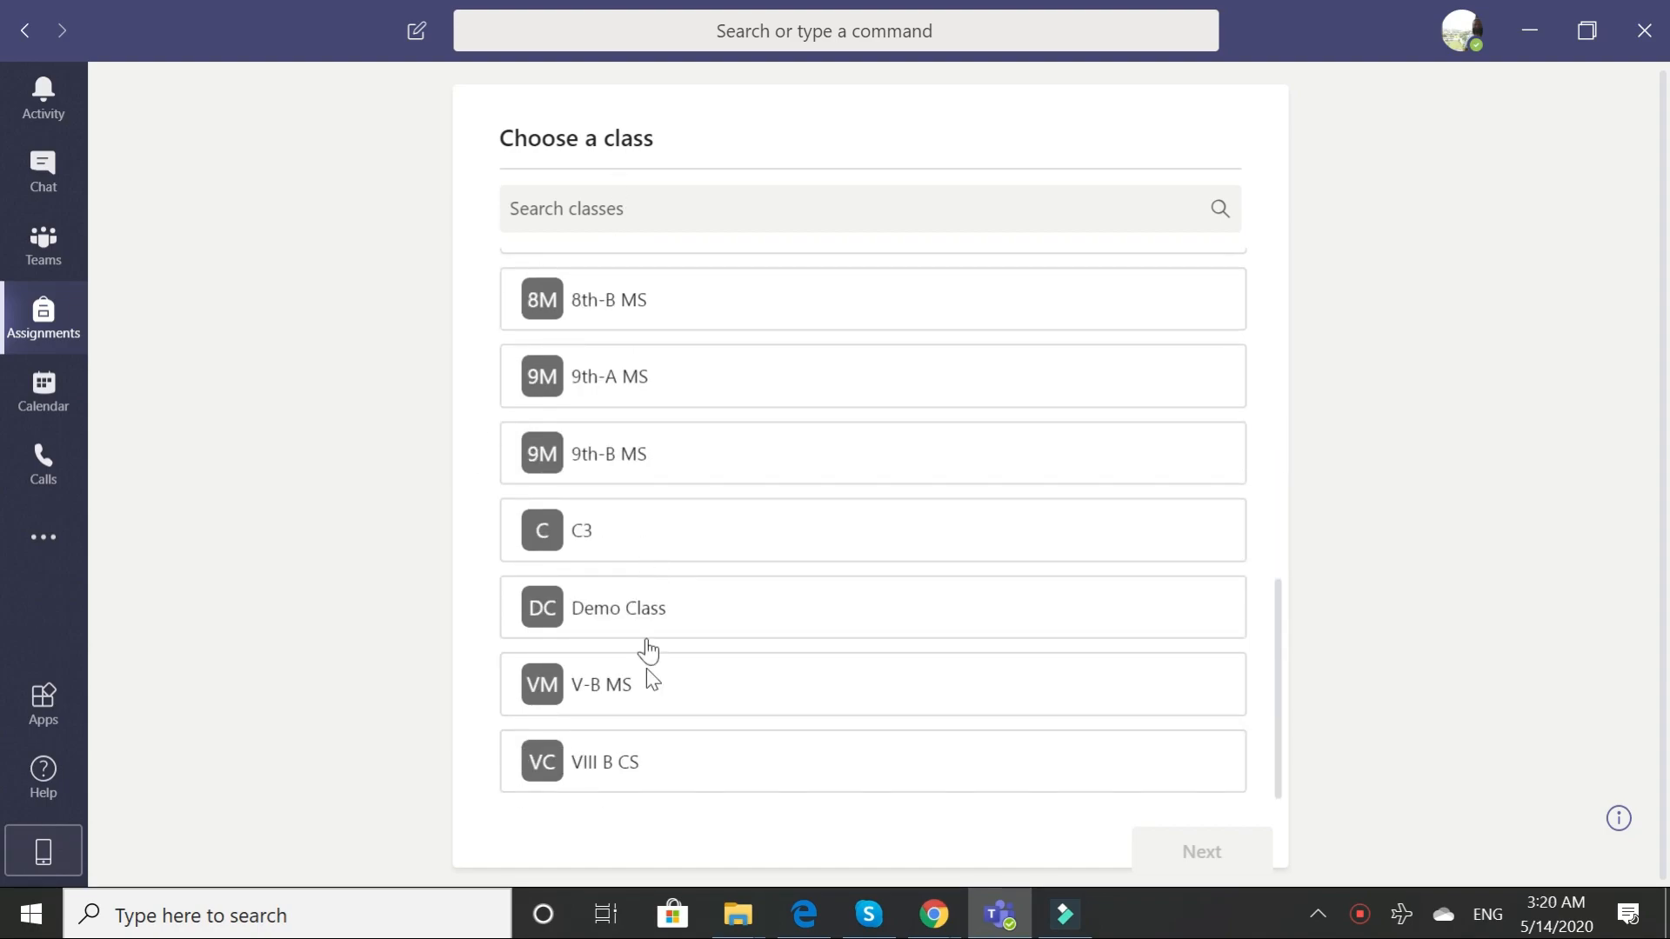
click(636, 631)
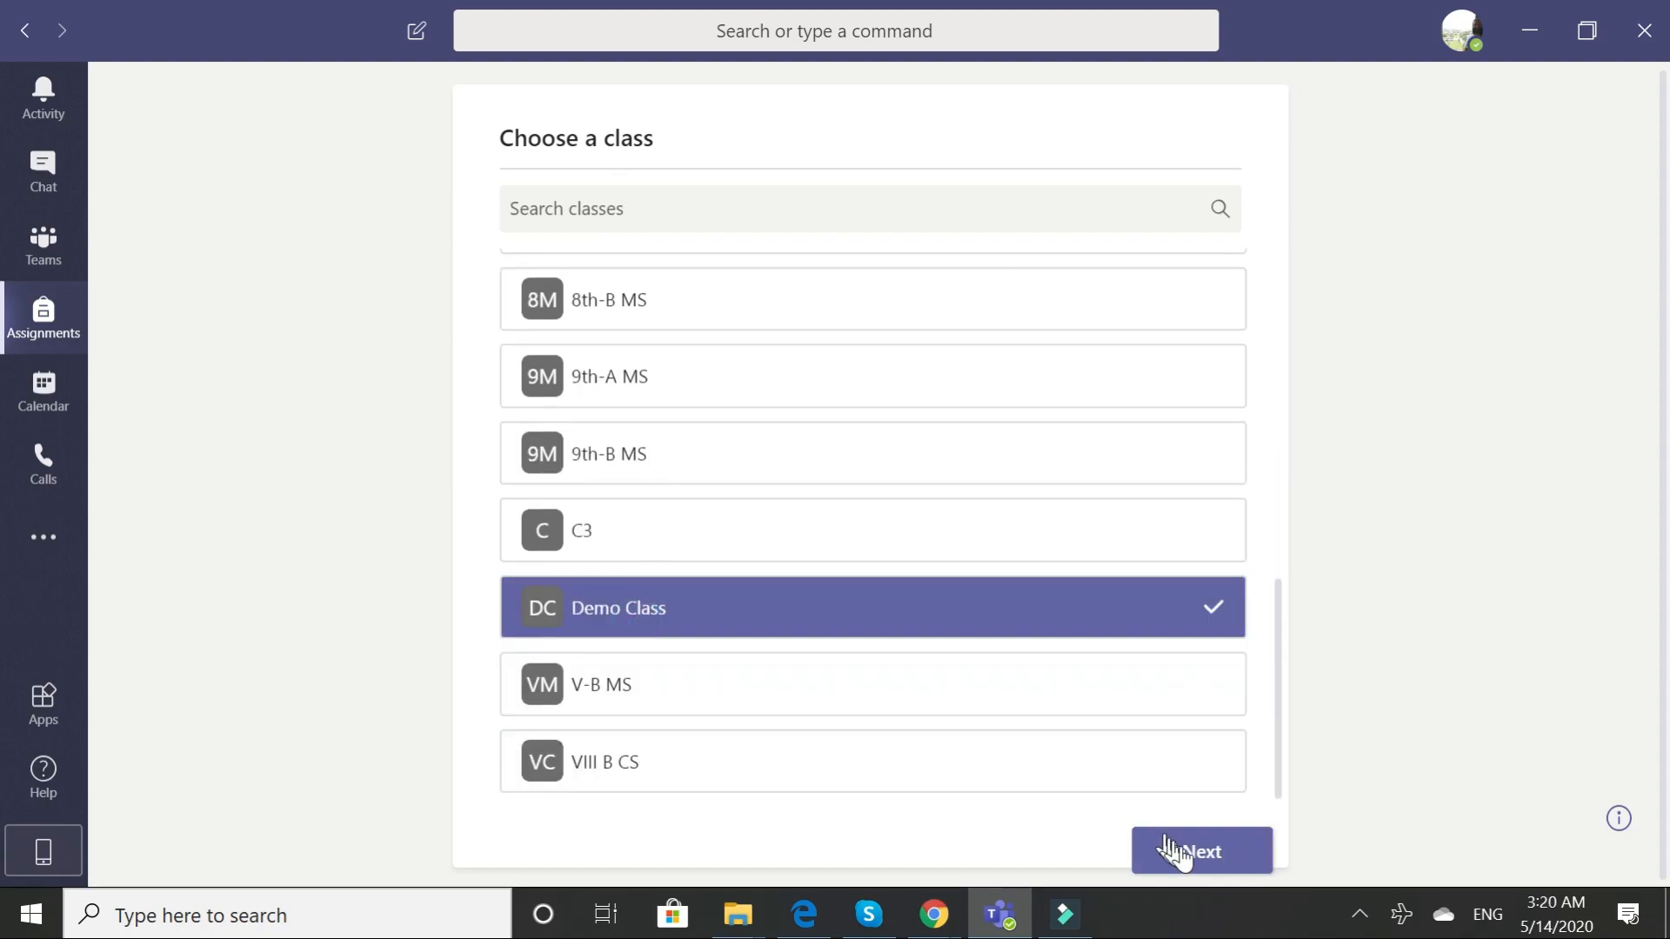
click(1199, 861)
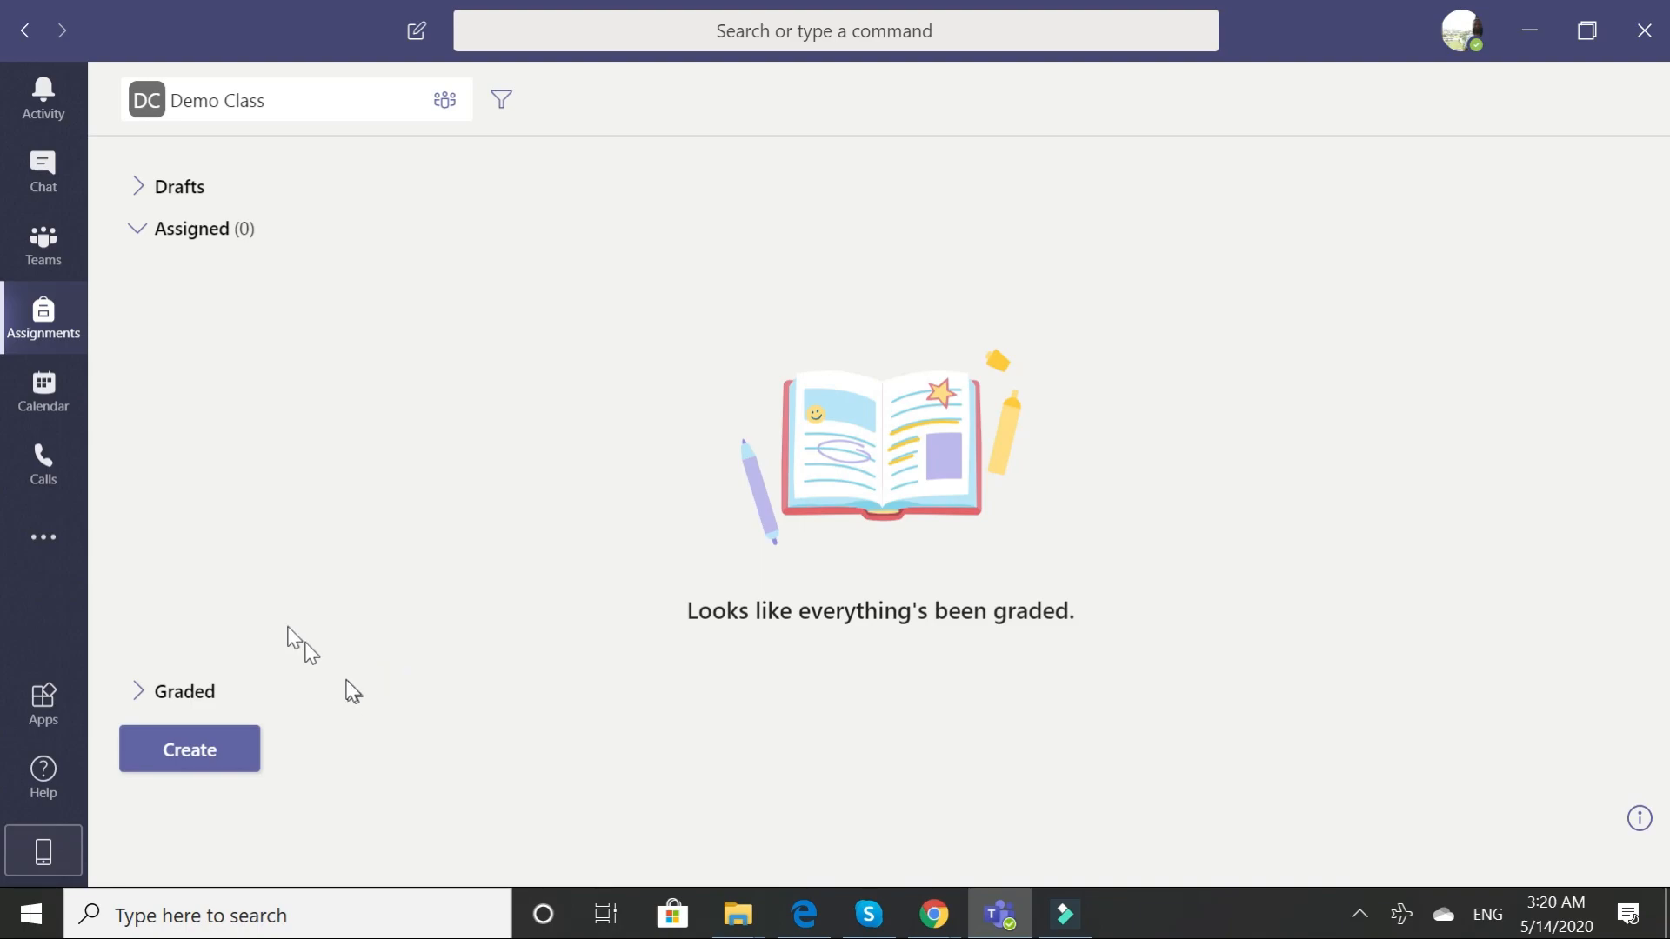
Create a new assignment in Demo Class with the title "math word problems".
click(212, 759)
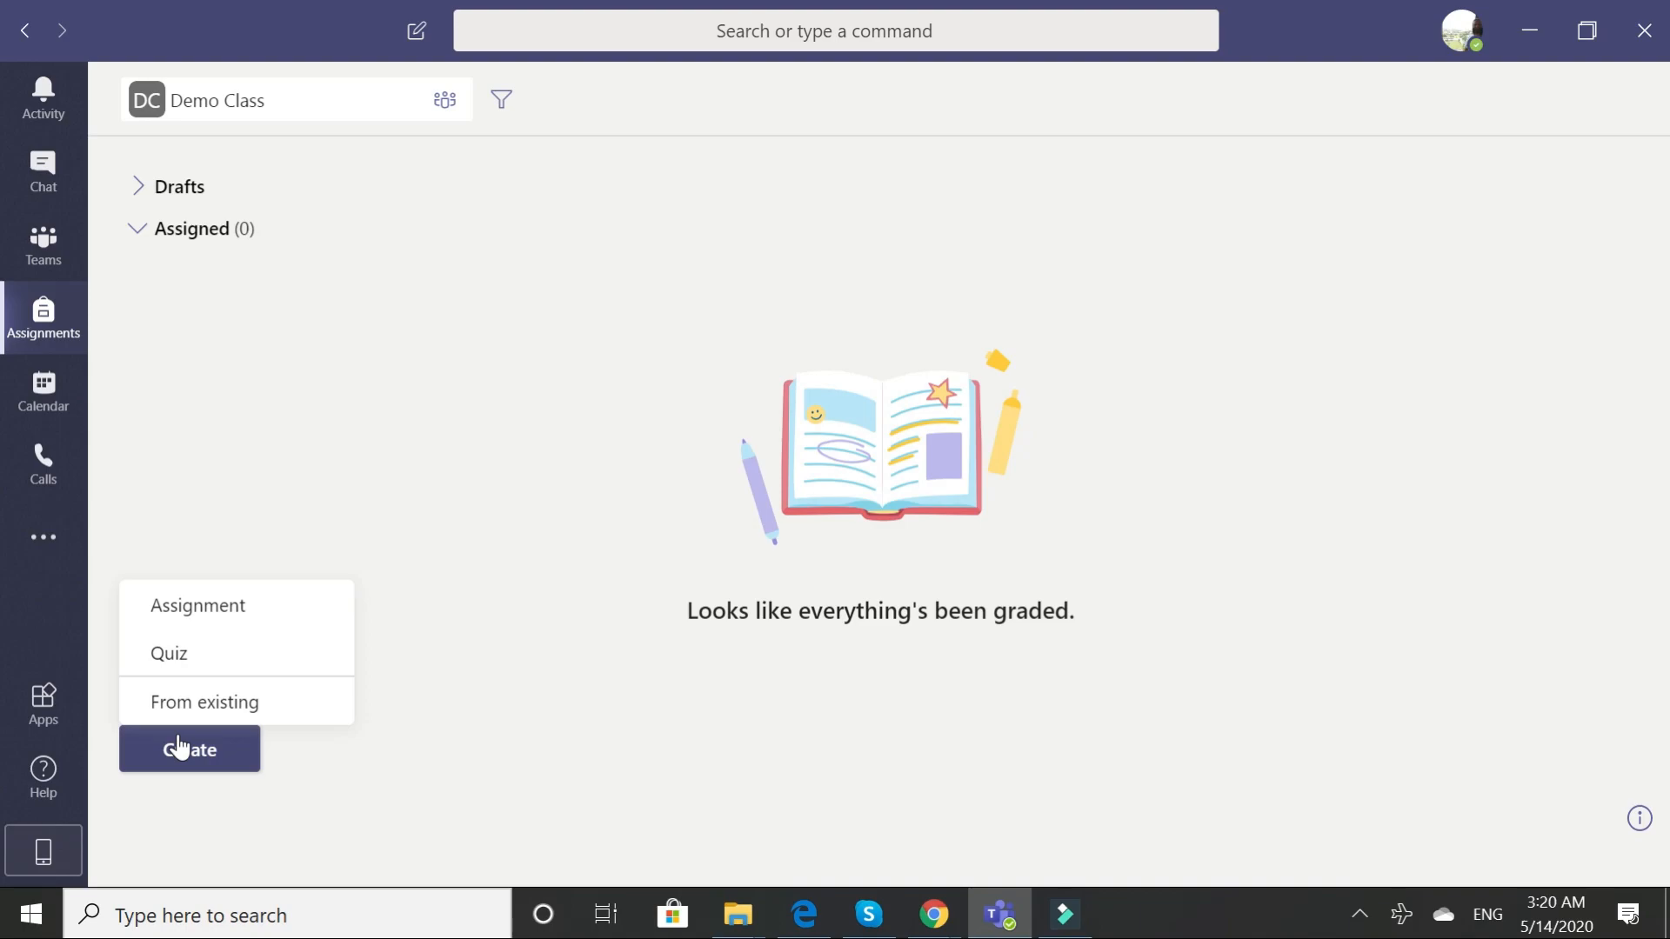
click(171, 628)
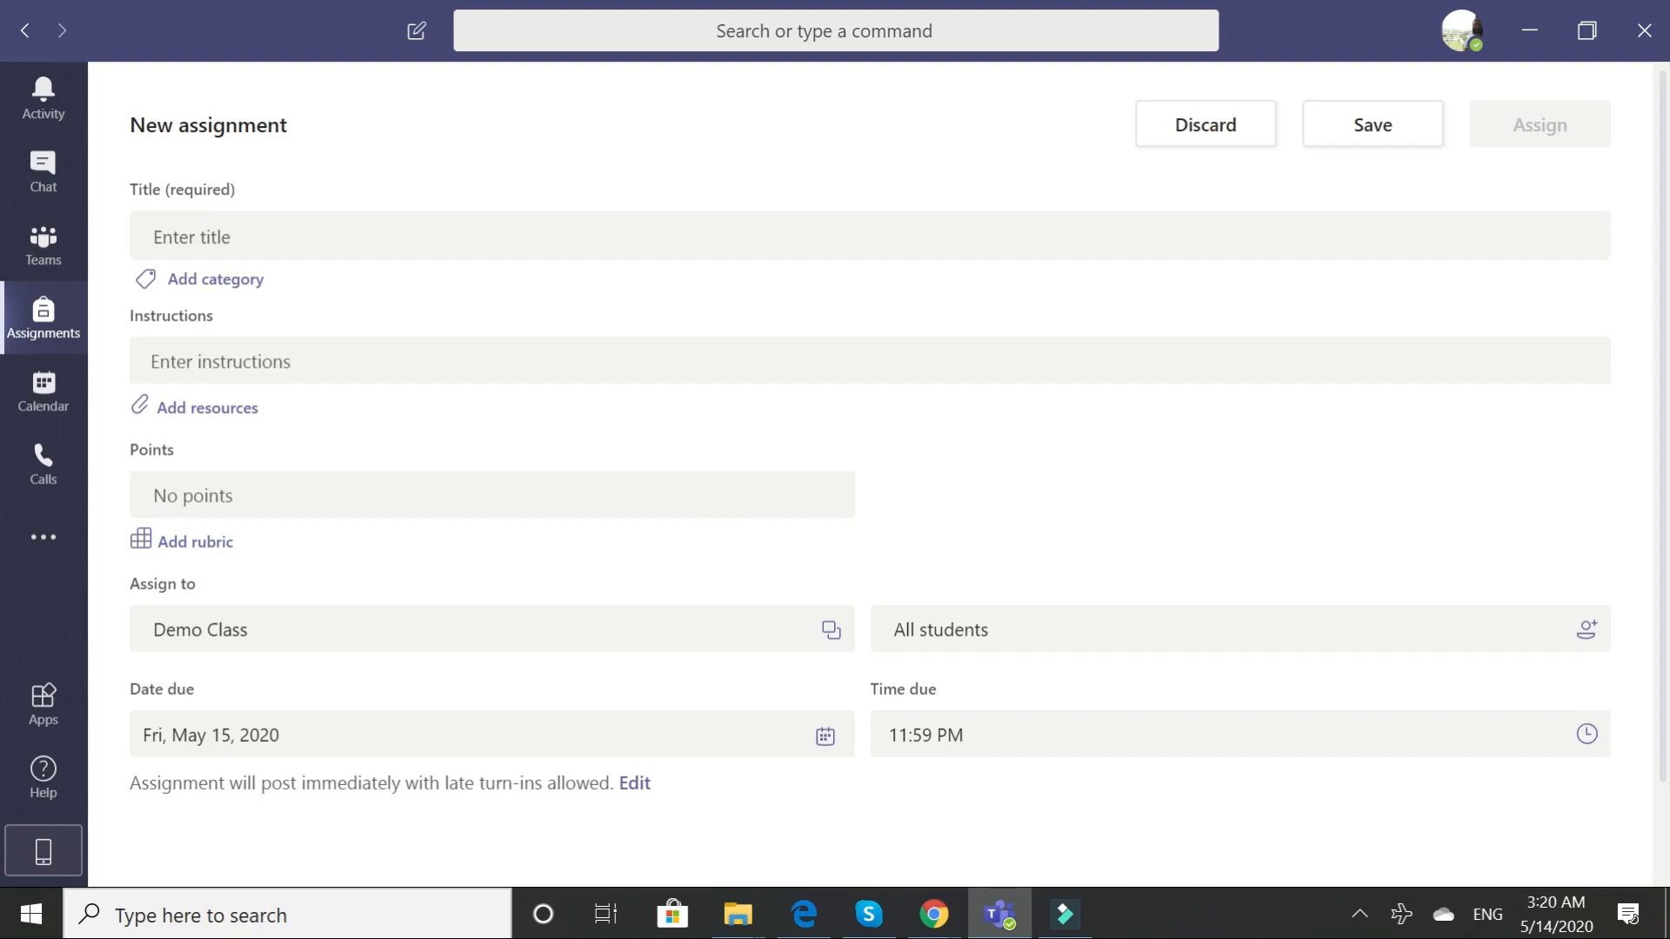
click(217, 216)
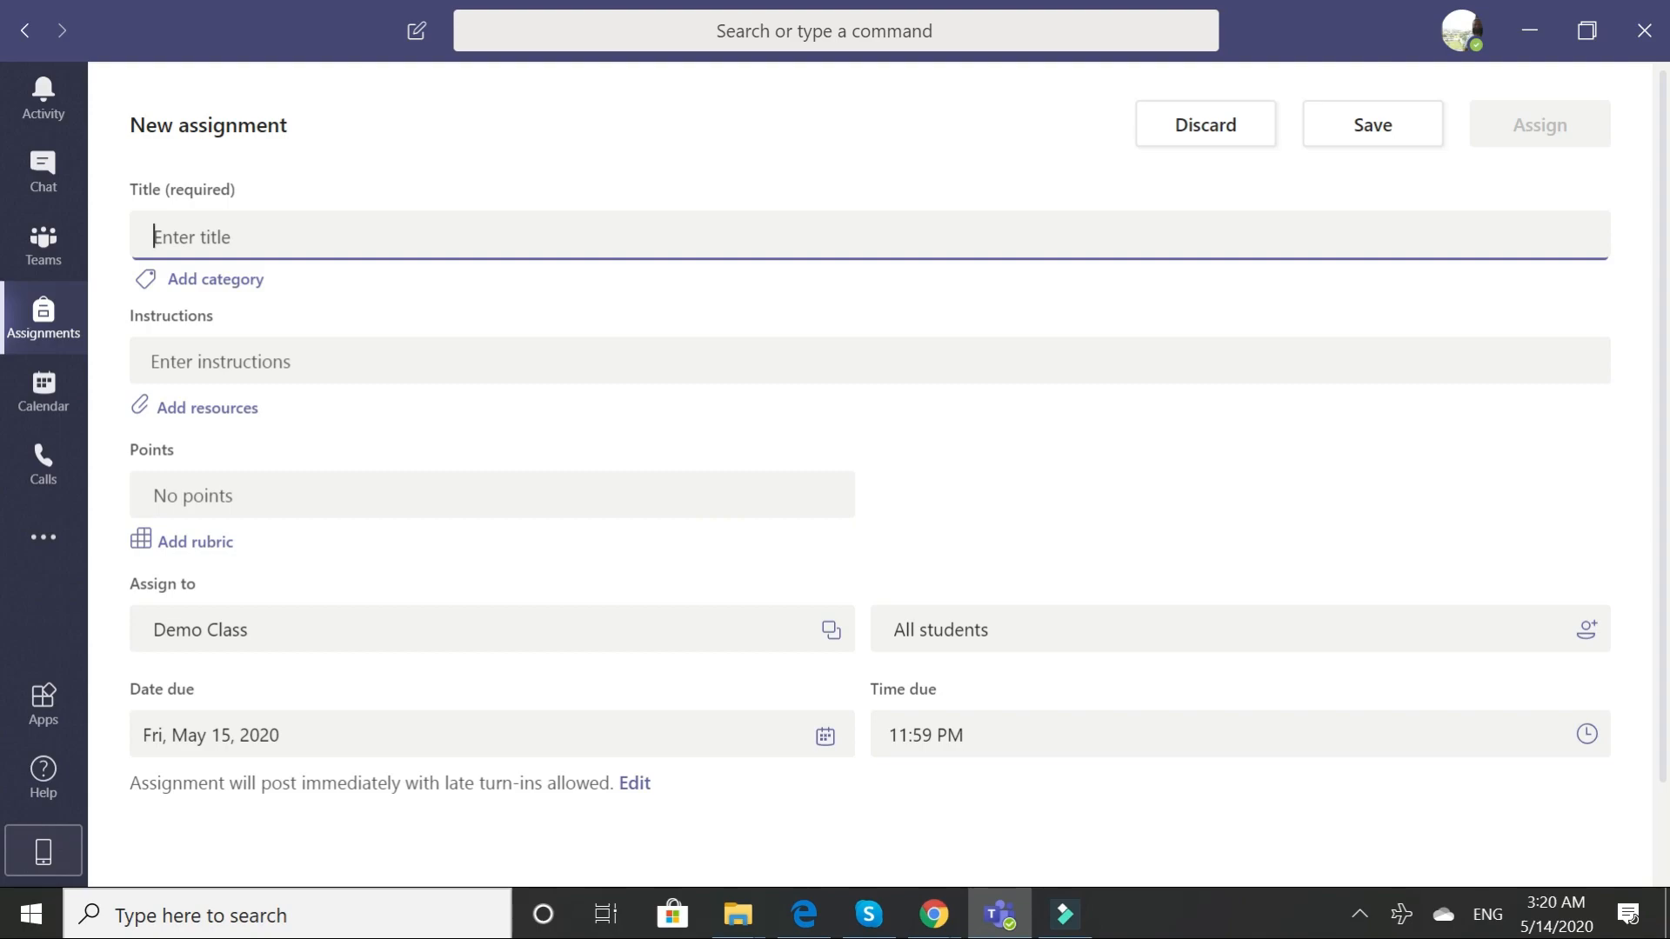
text(math)
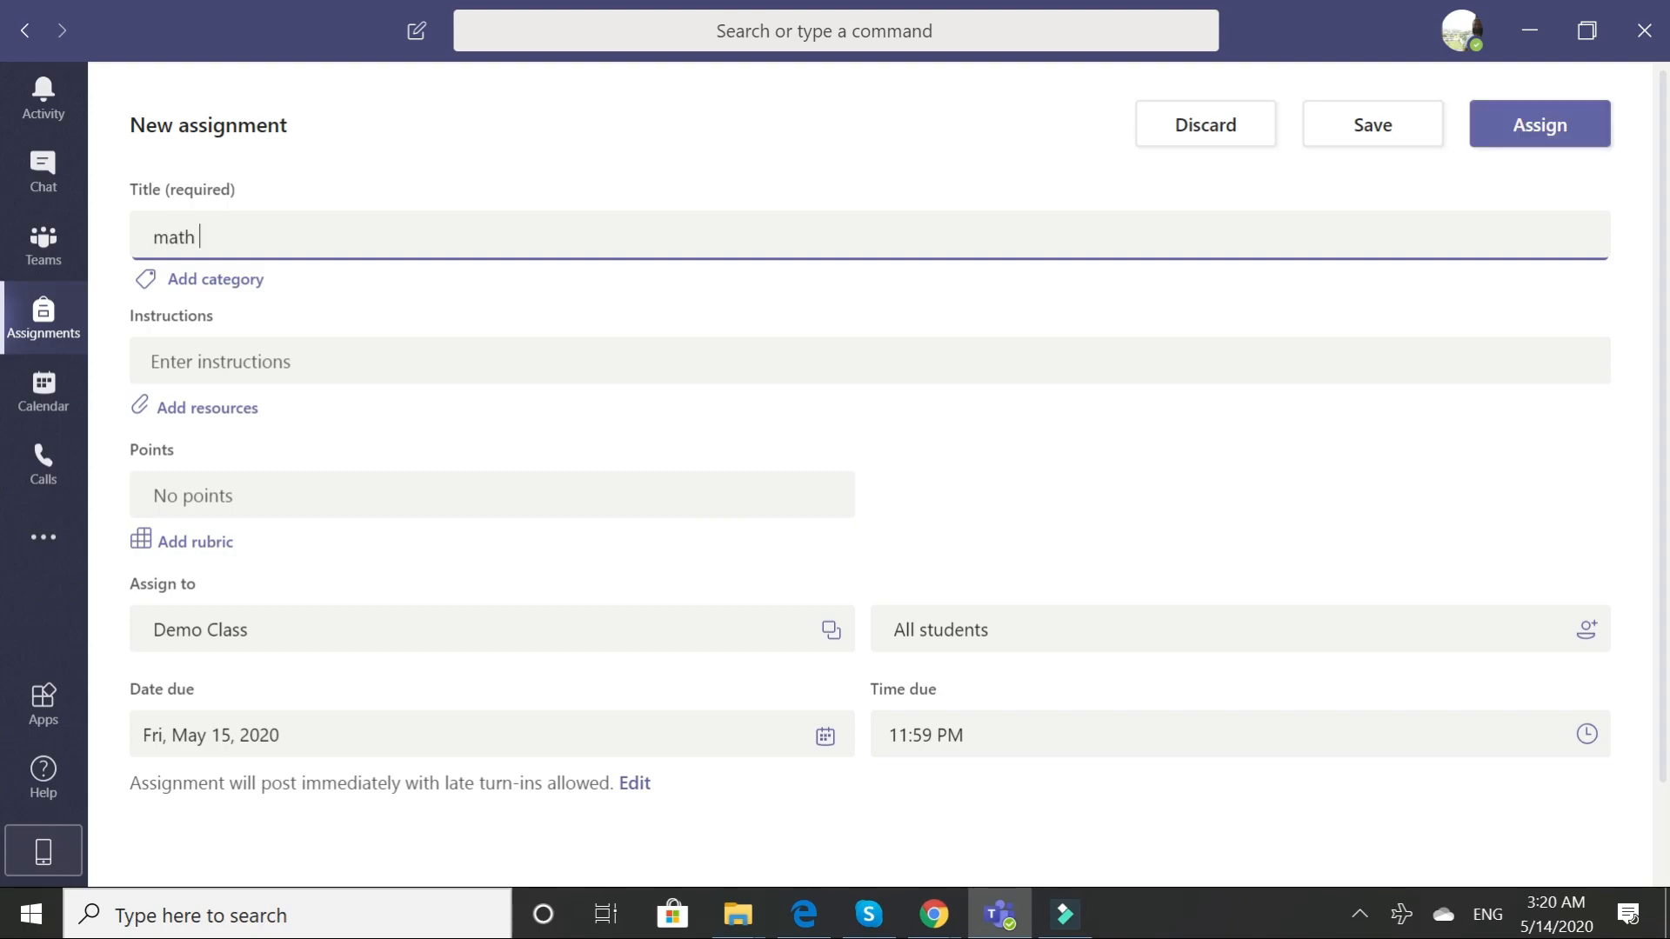
text( word problems)
Enter the assignment instructions "please solve without using calculator".
click(206, 363)
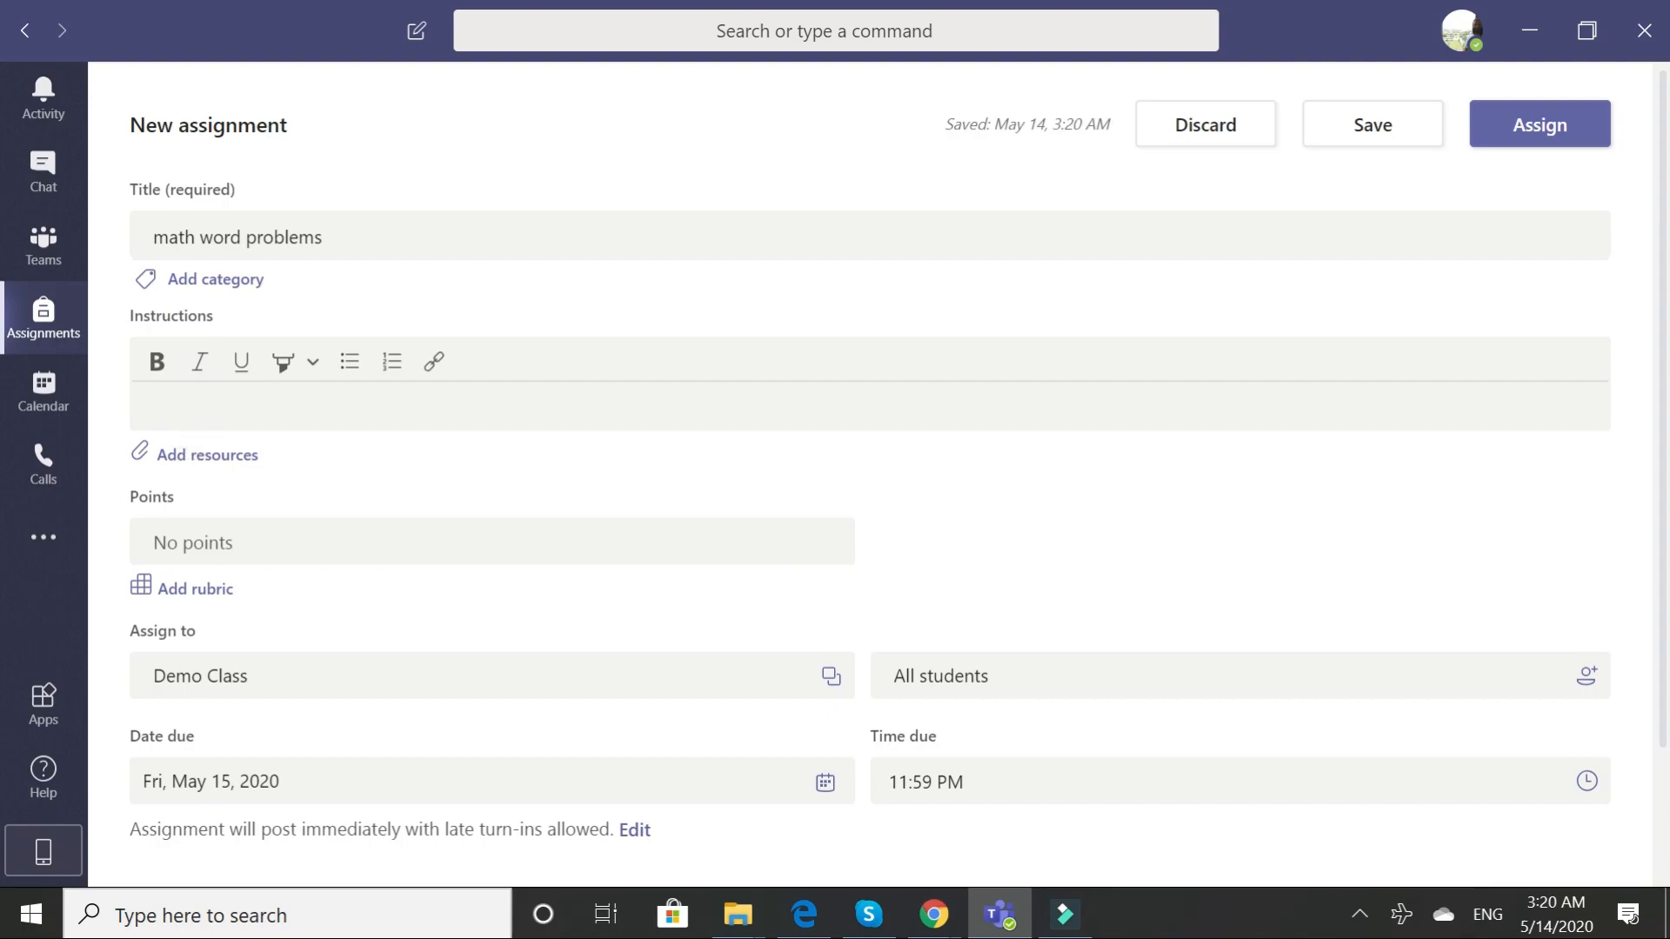
text(please solve withou)
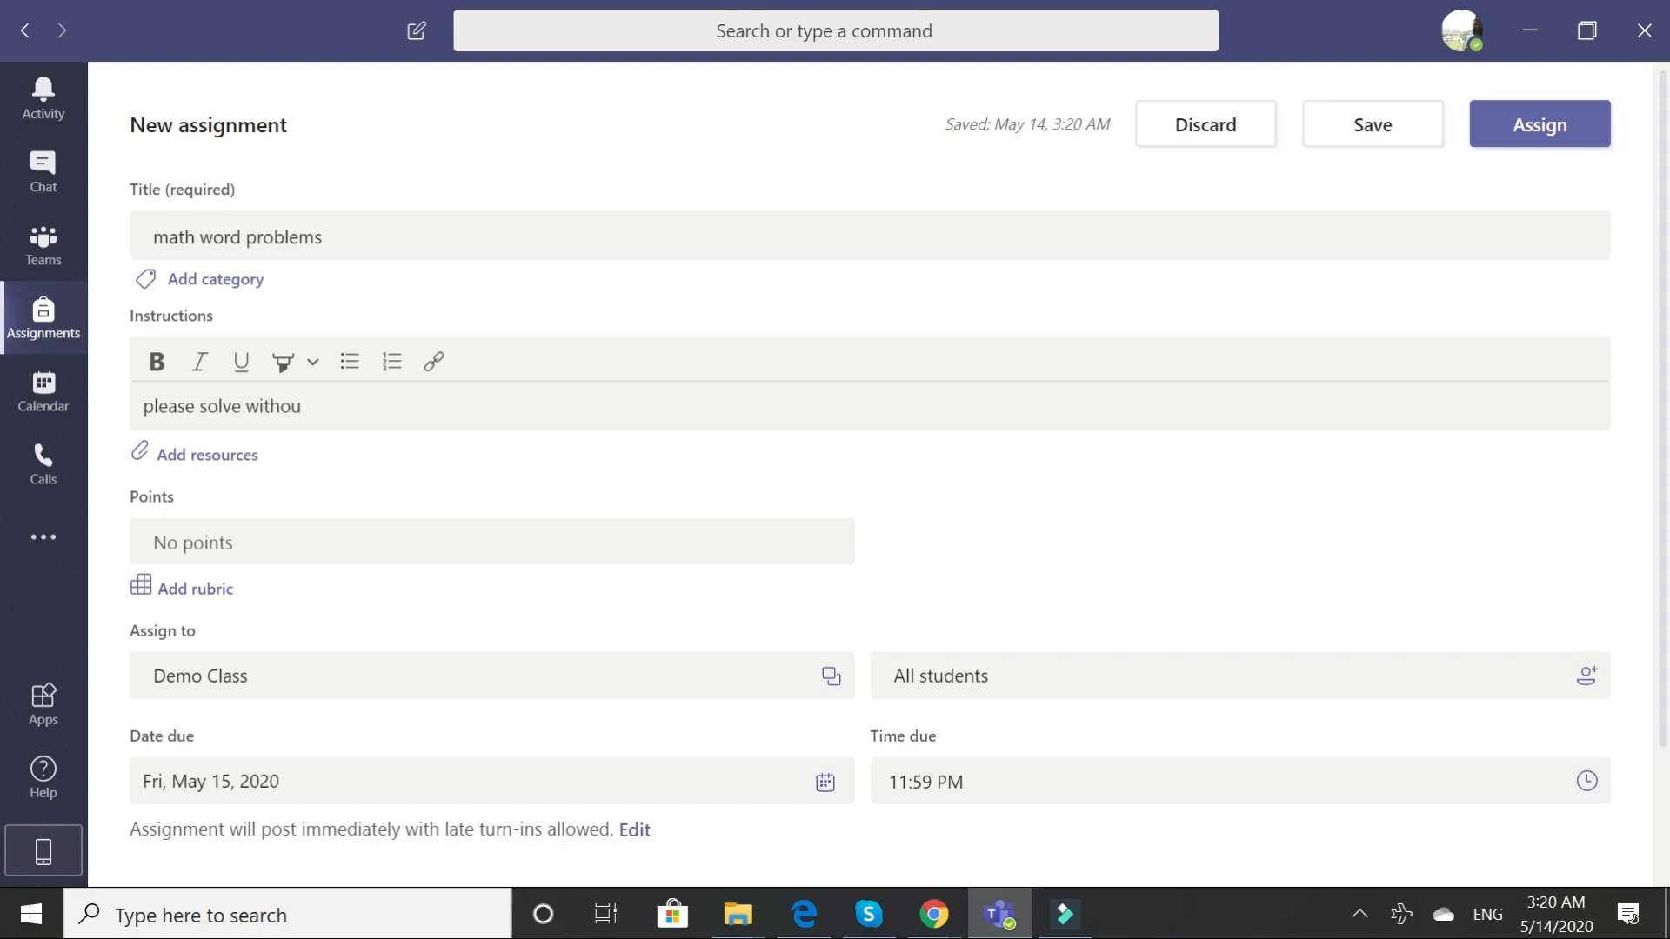
text(t using calculator)
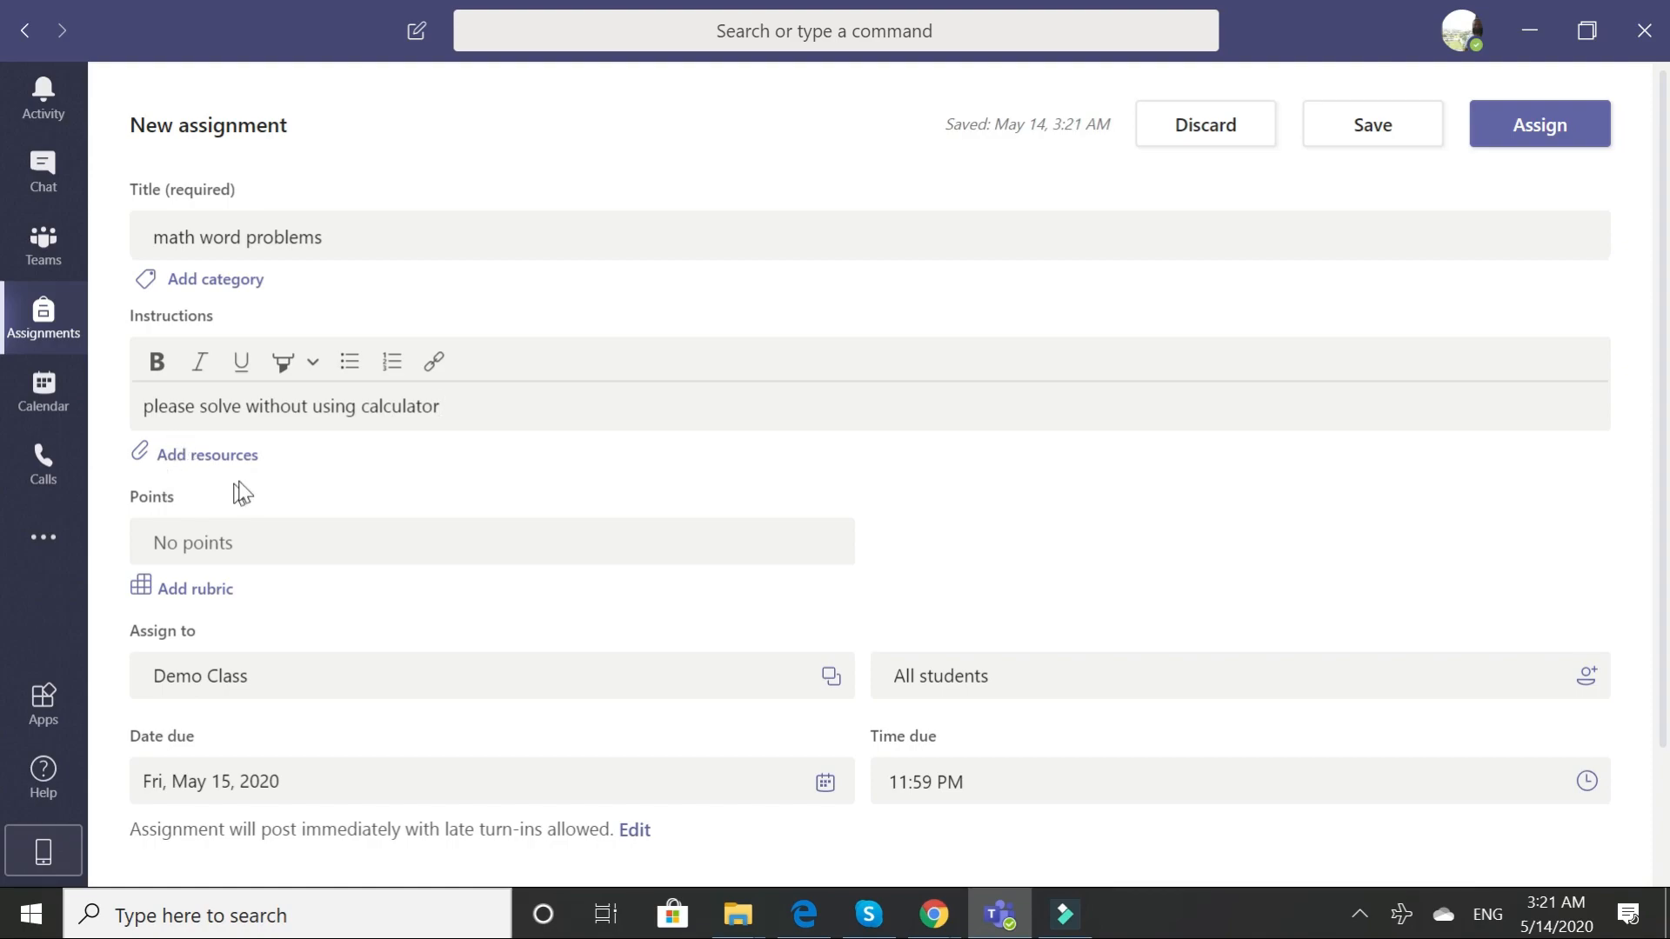
Attach the PDF "Quiz_Office Automation class 9 2018" from this device as an assignment resource.
click(193, 455)
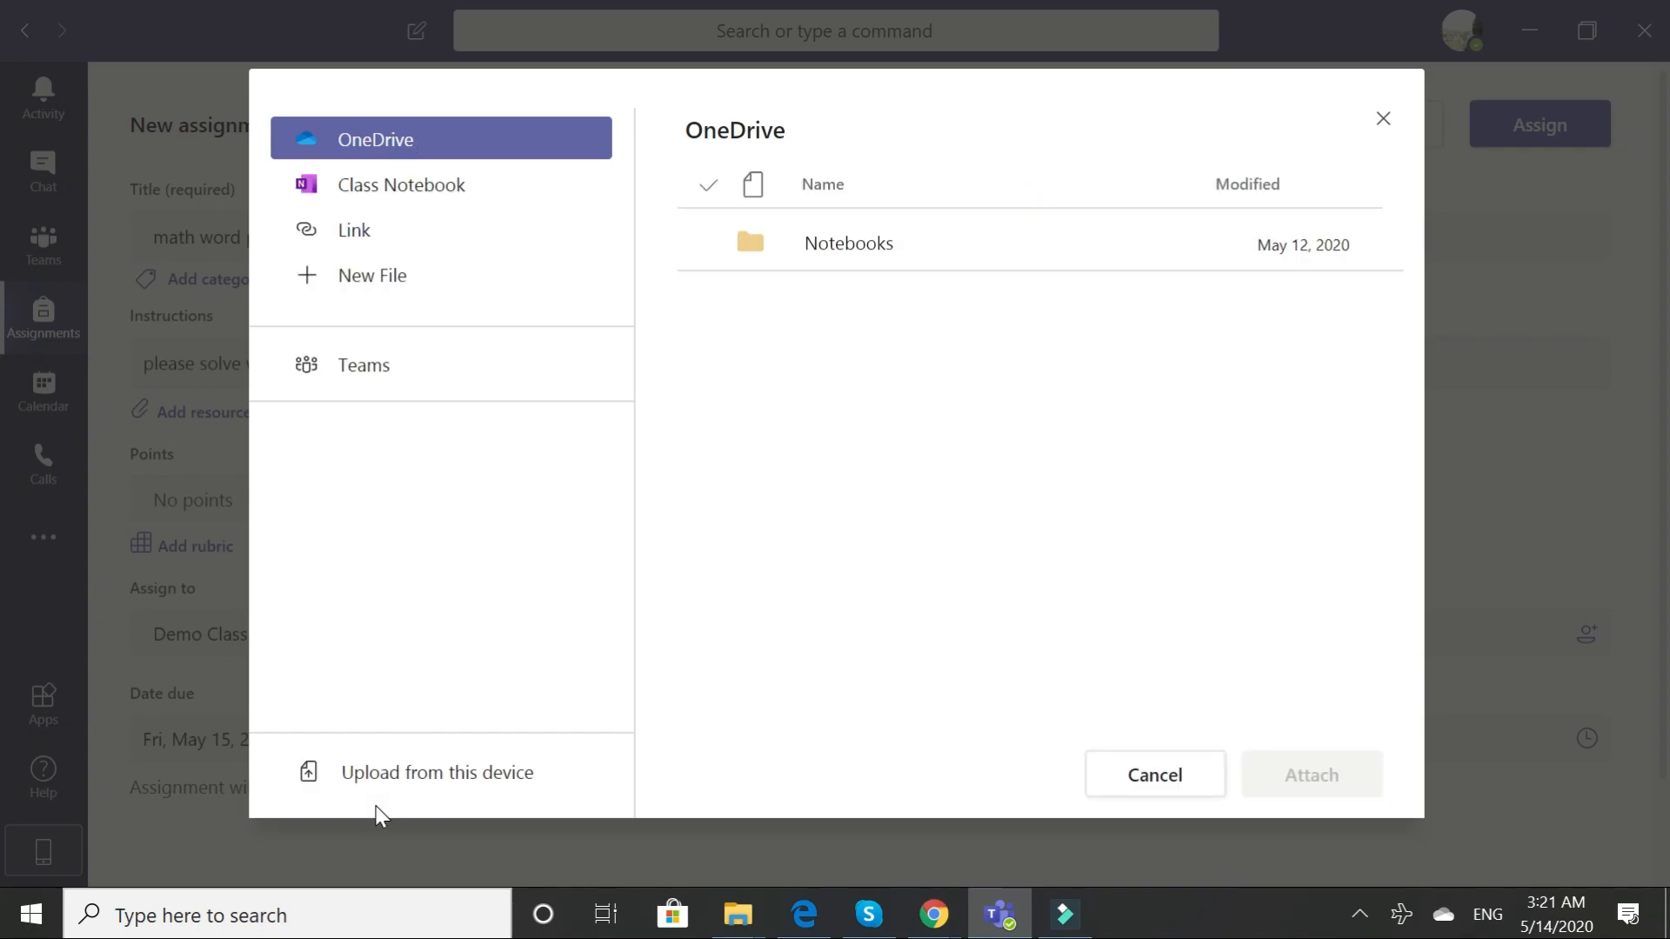
click(411, 779)
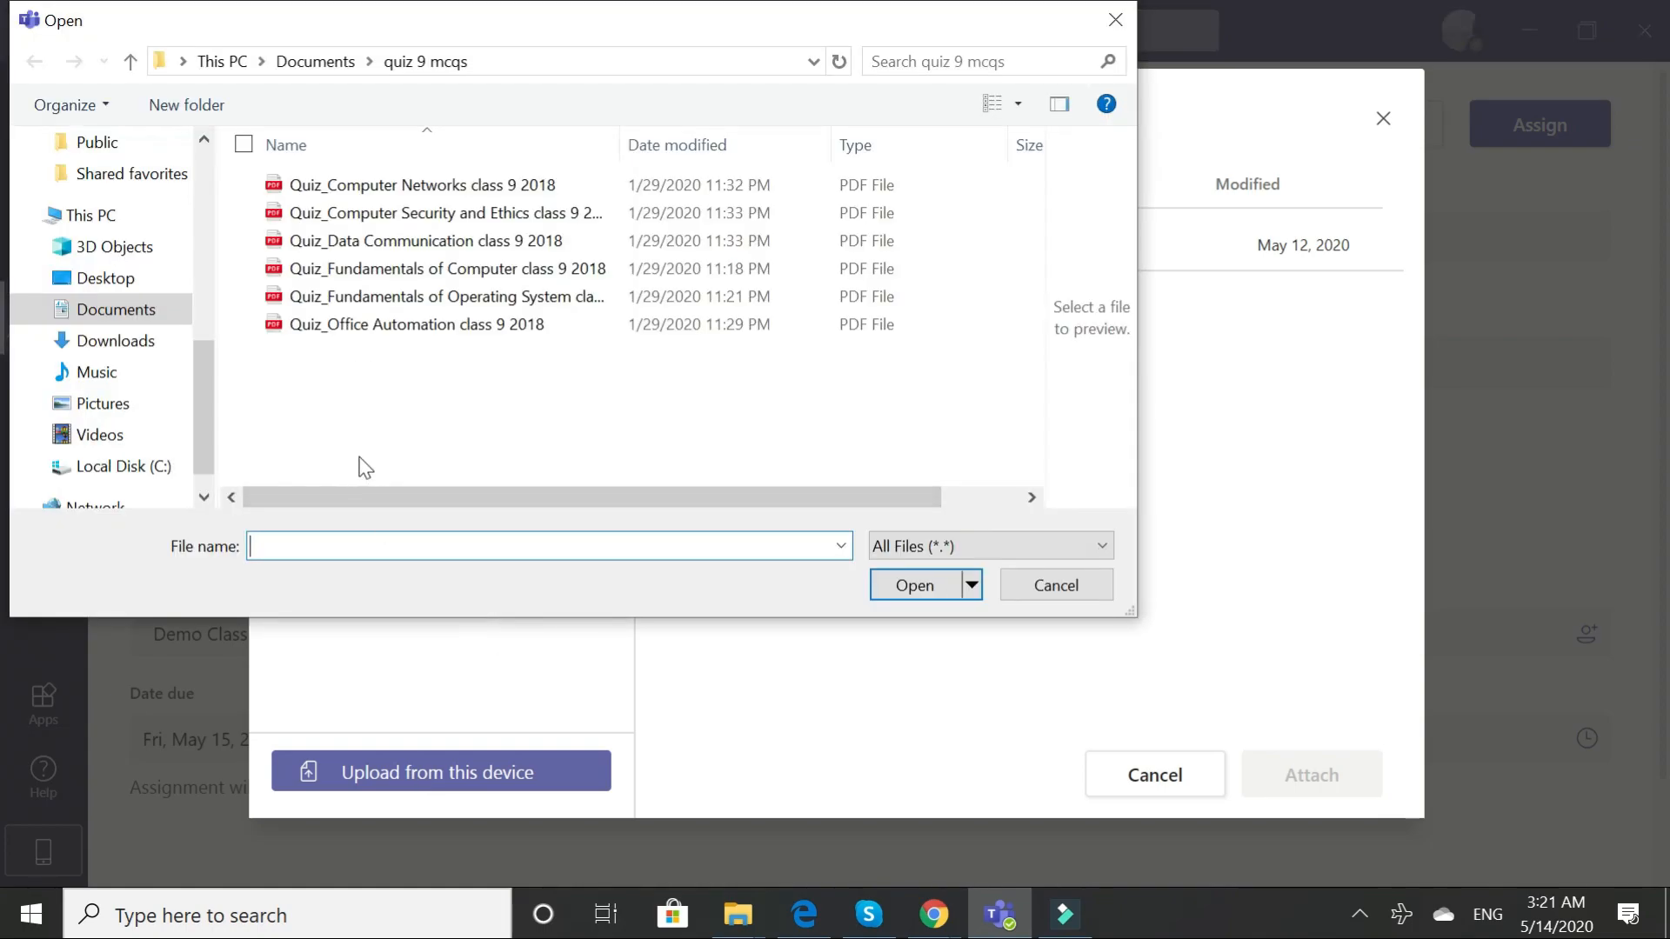
click(319, 331)
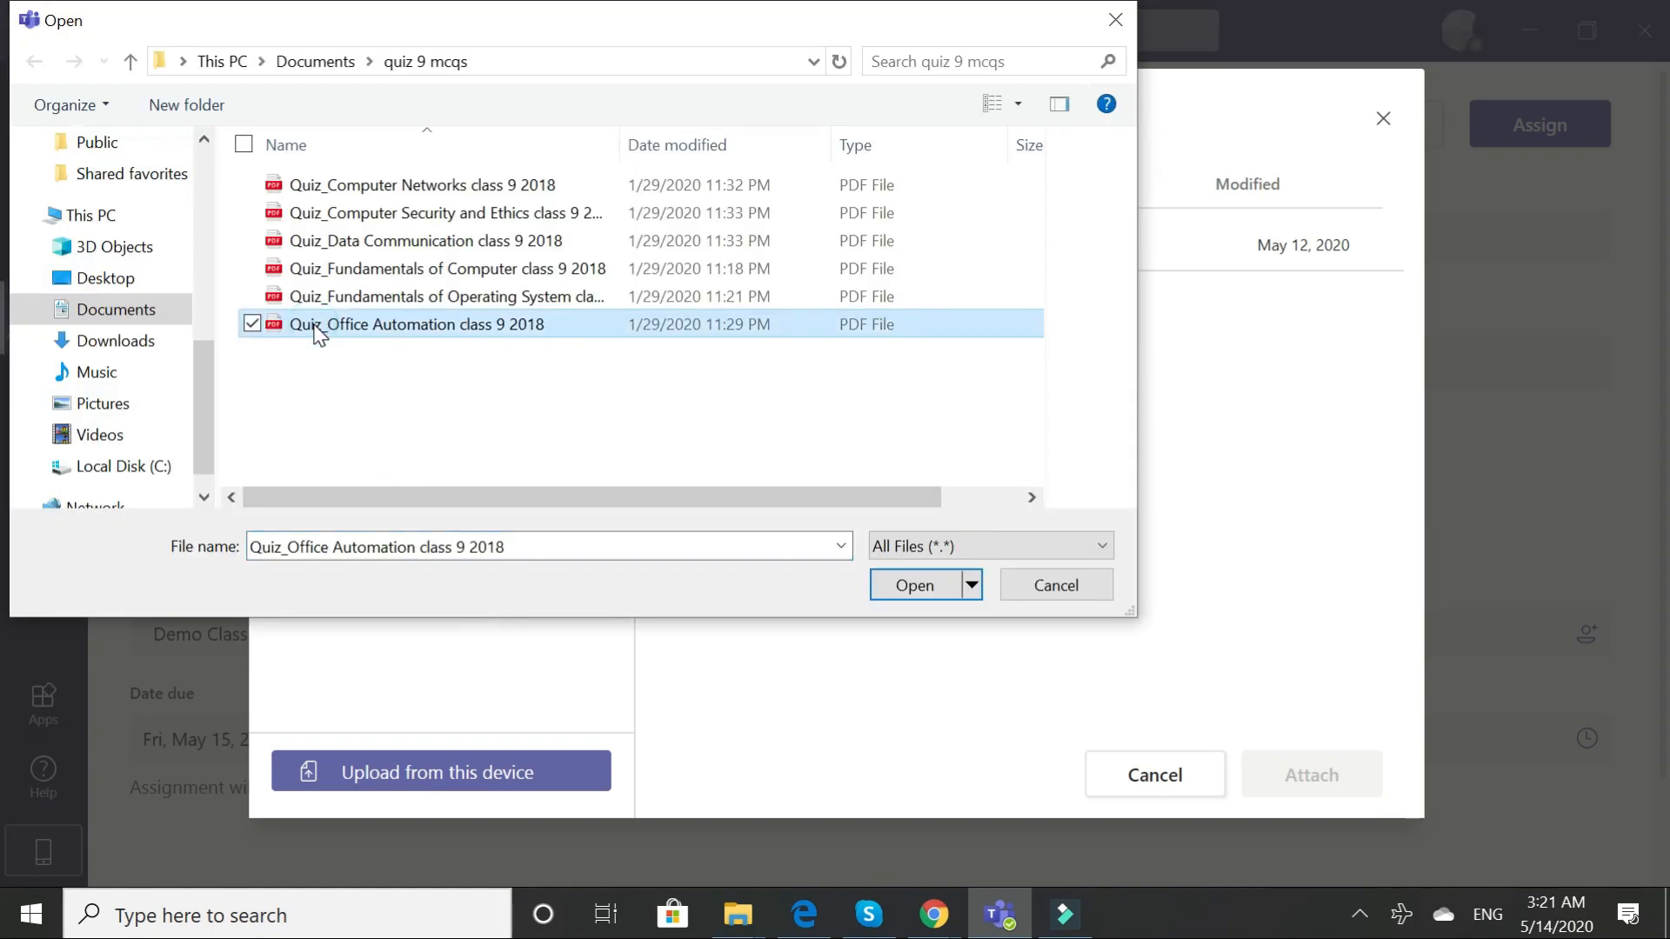
click(931, 590)
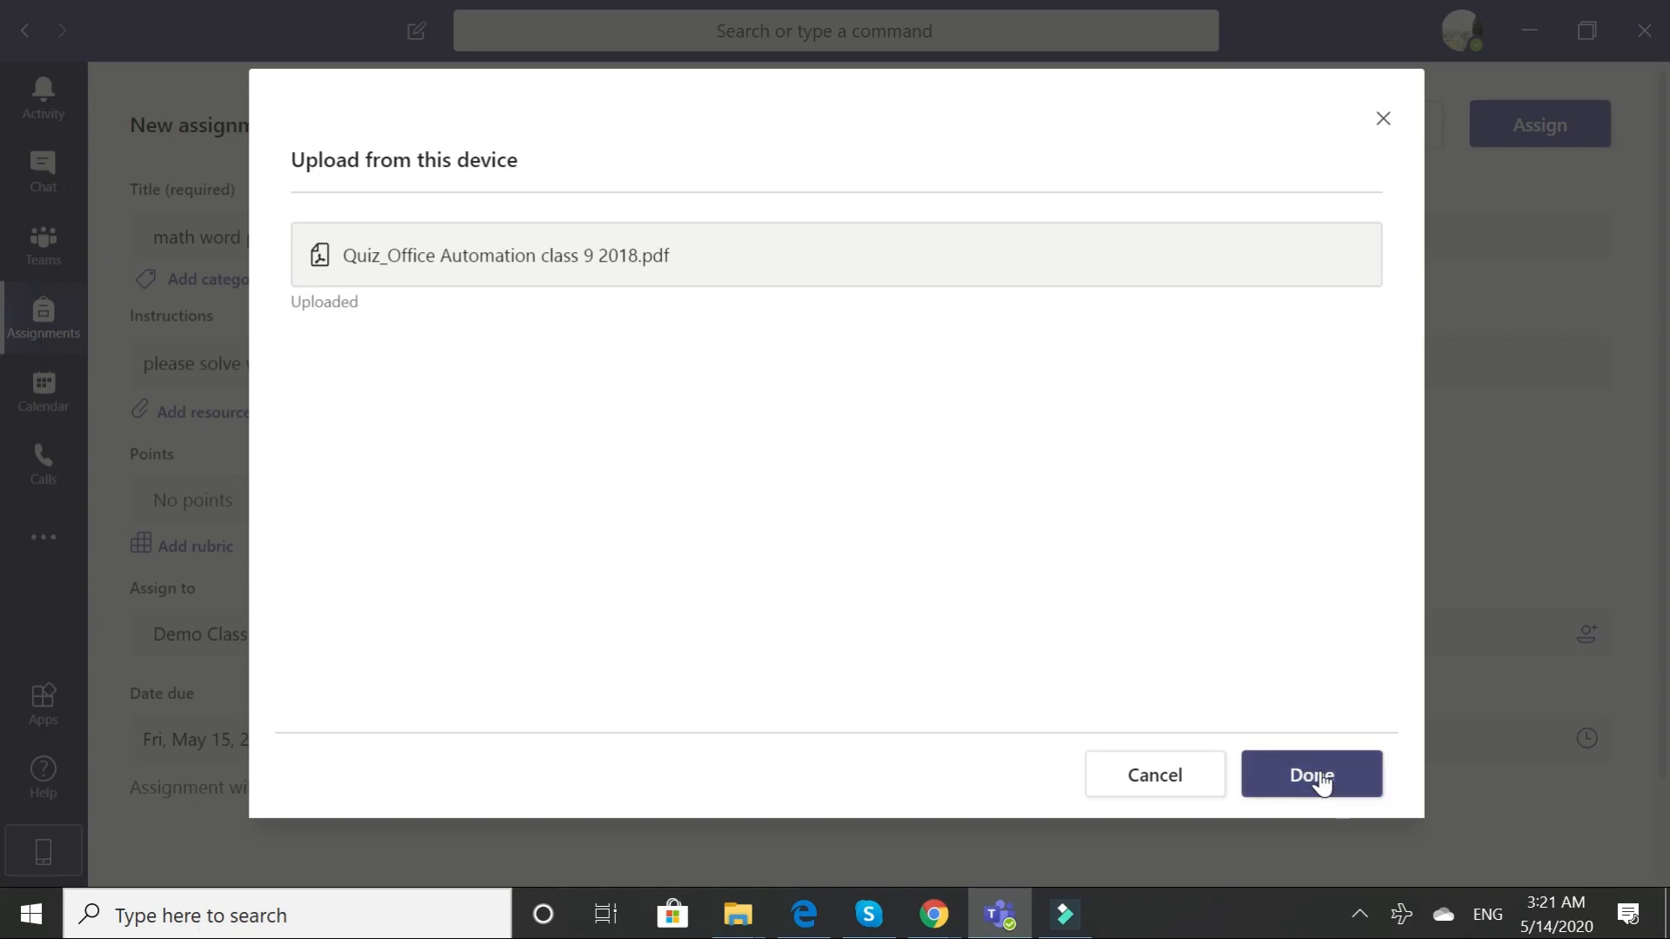
click(1316, 779)
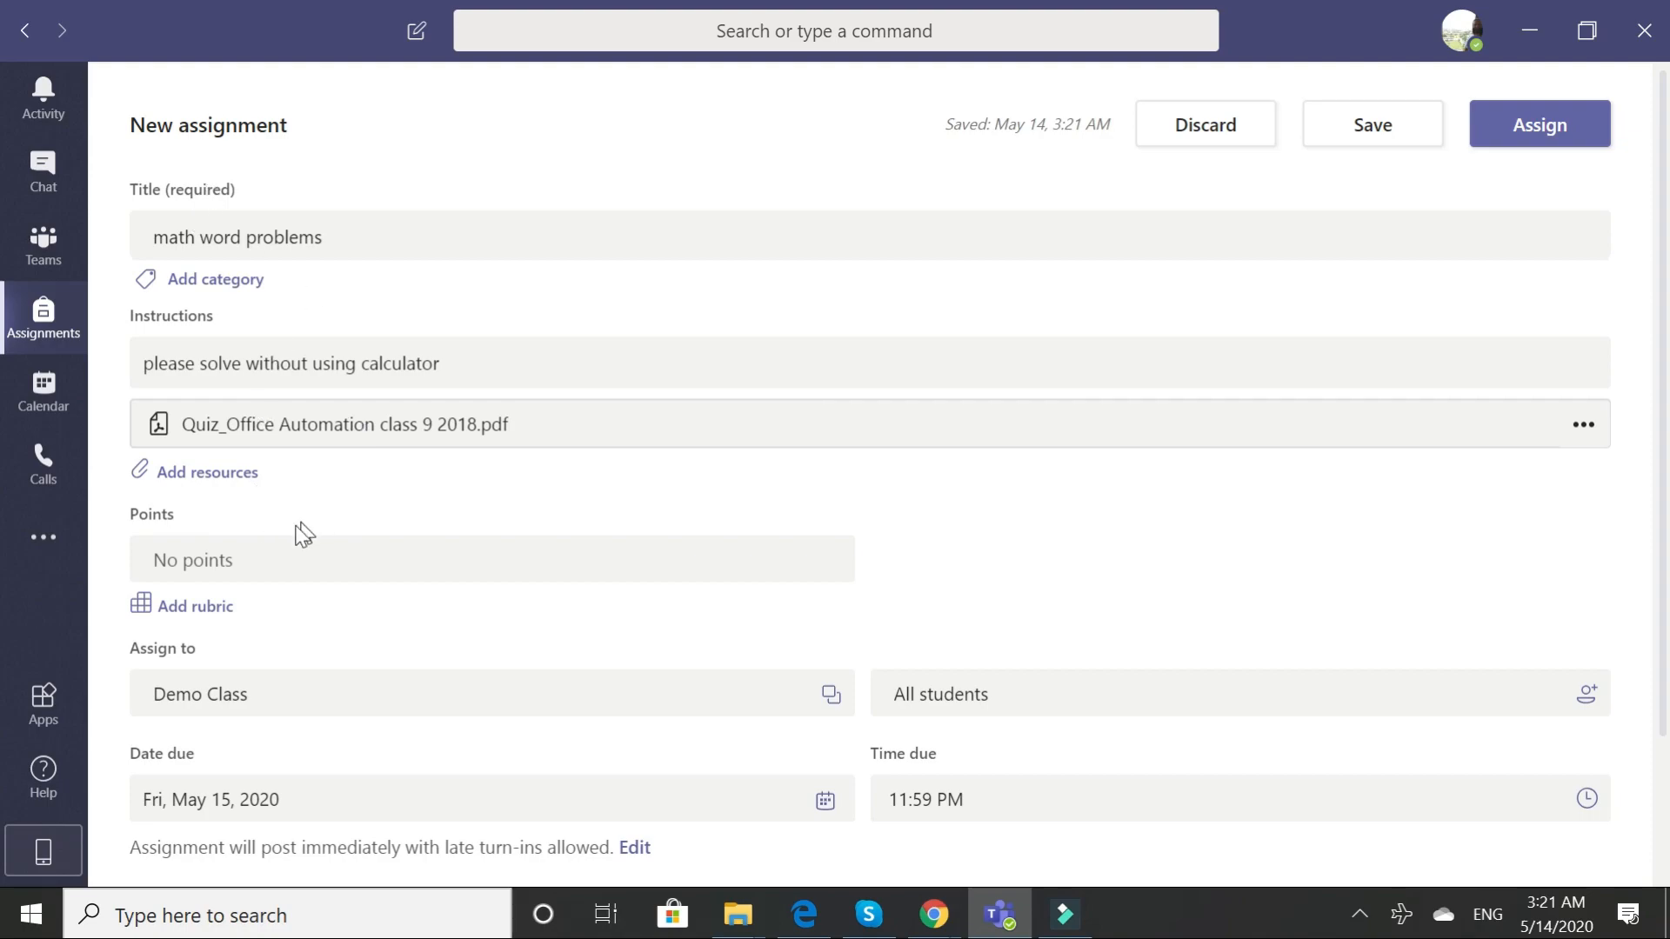
Check the assignment's points field and the list of students it can be assigned to.
click(183, 567)
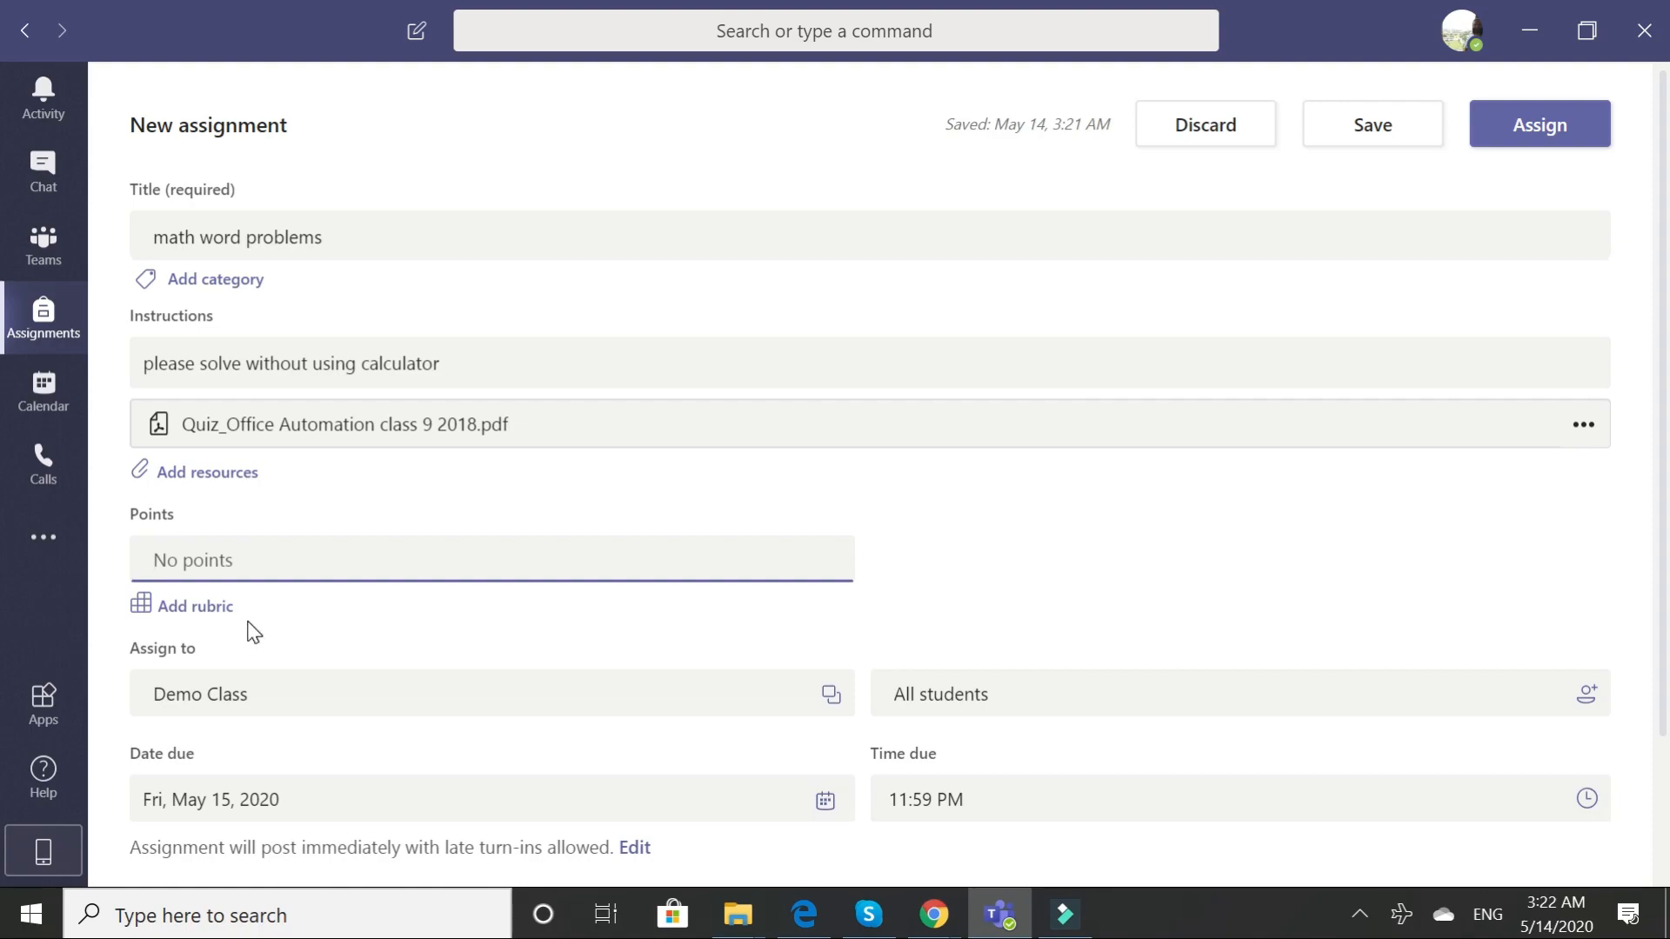
scroll(243, 692, down, 3)
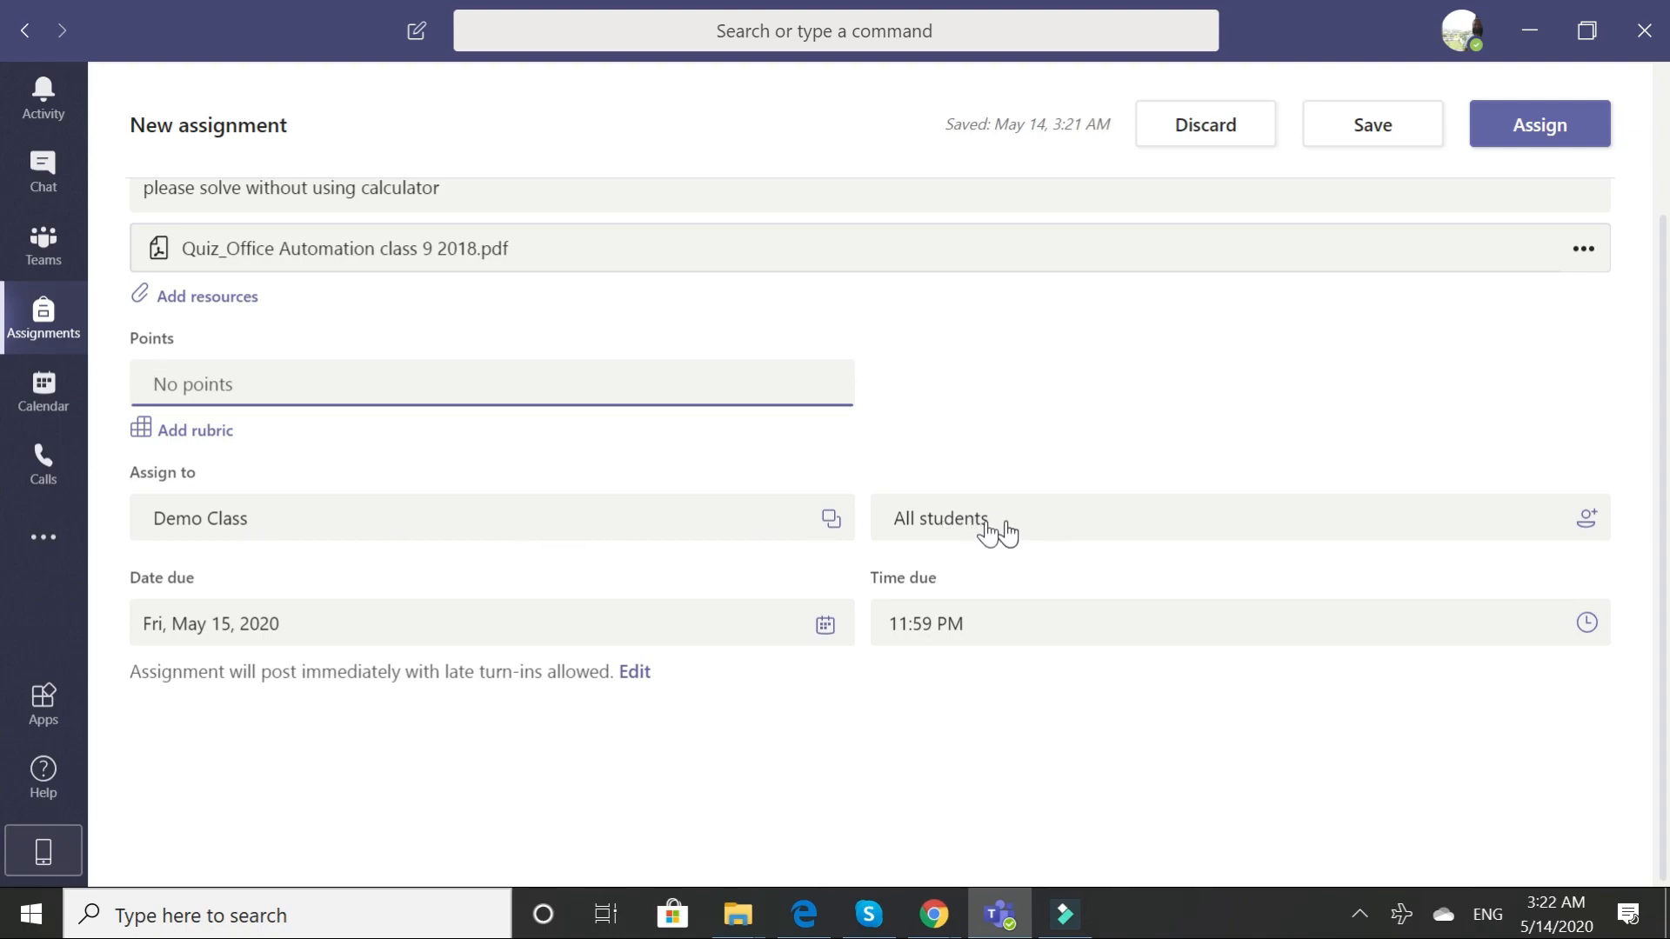
click(1339, 532)
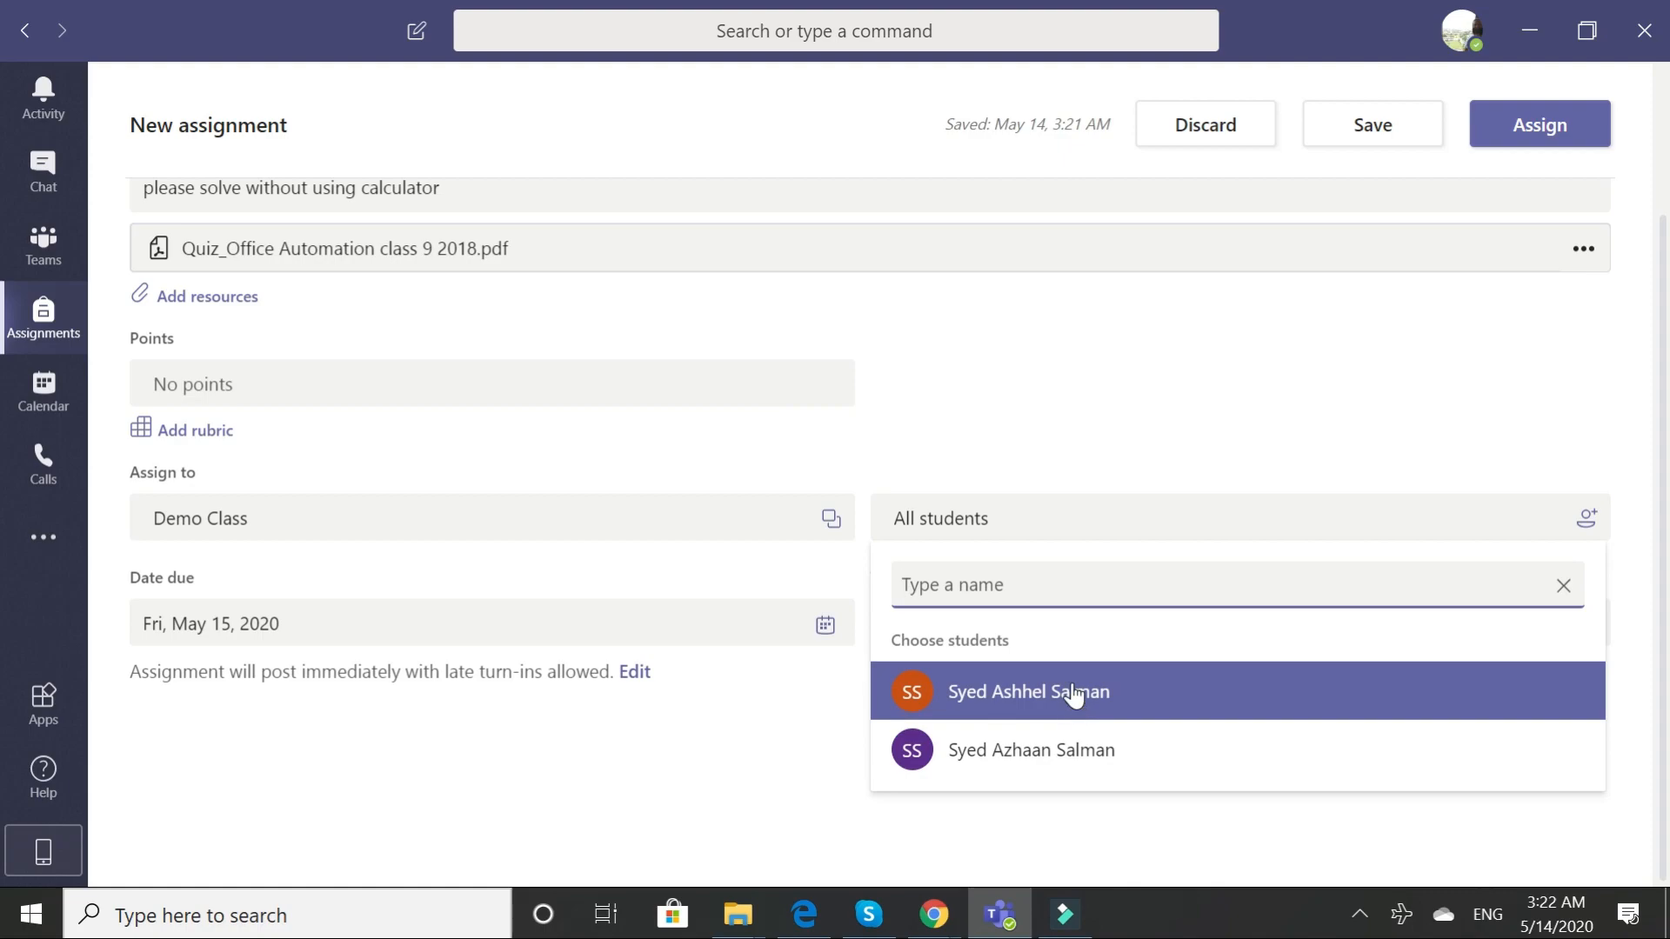
click(1029, 522)
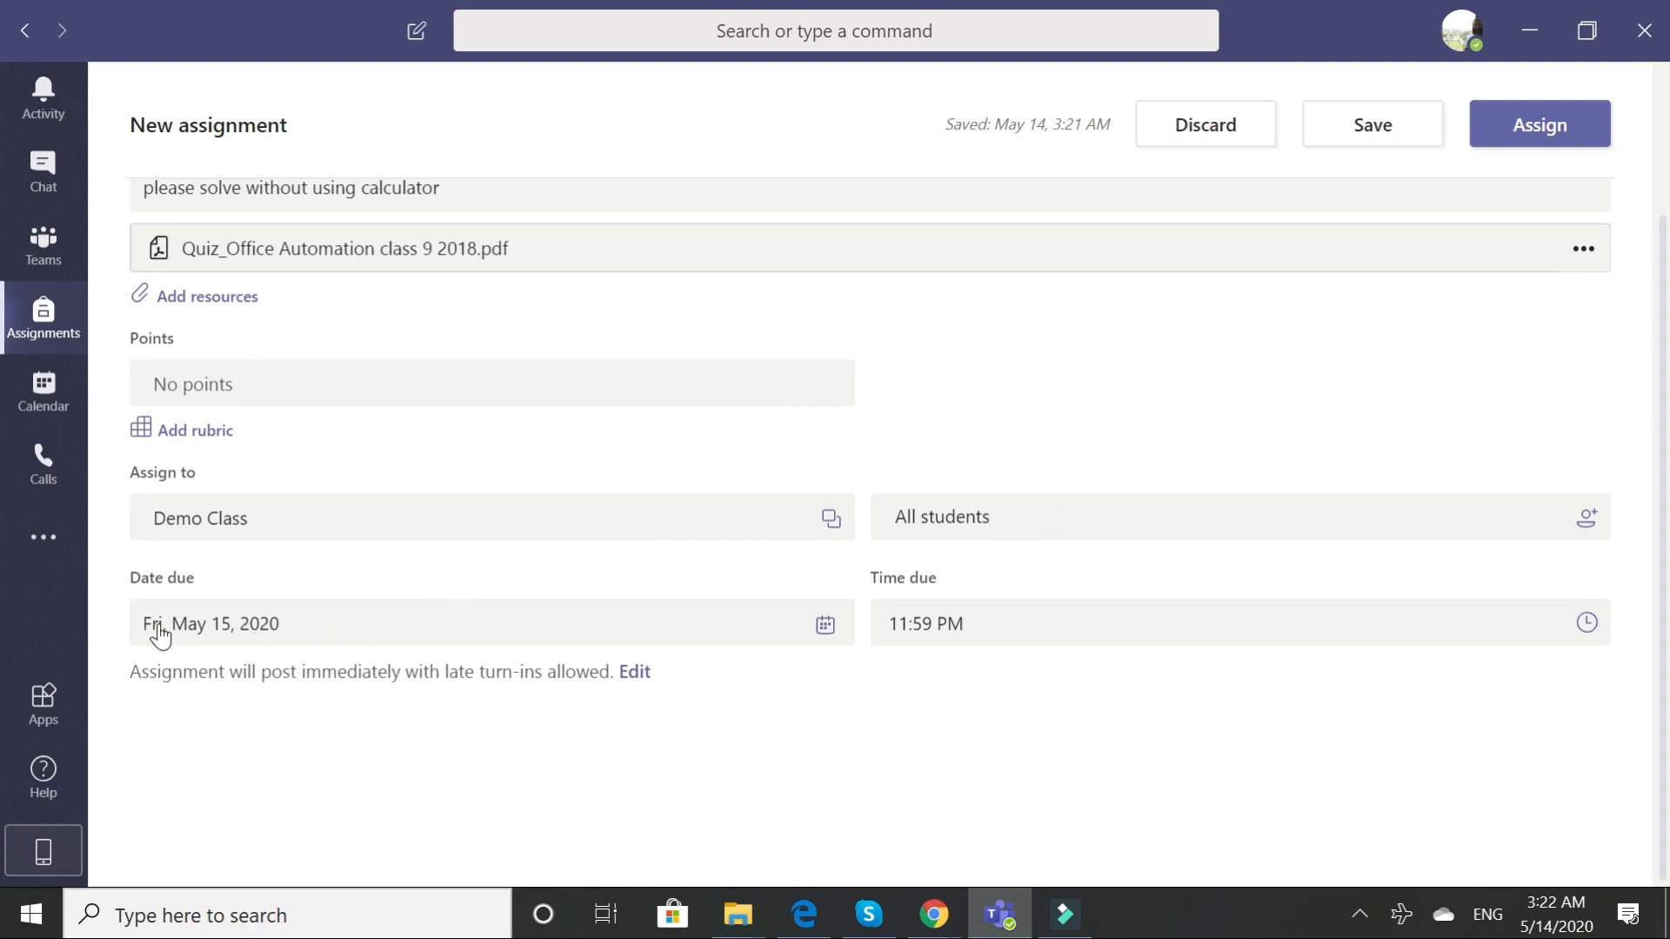
Set the assignment's due date to Mon, May 18, 2020, and save the assignment.
click(320, 625)
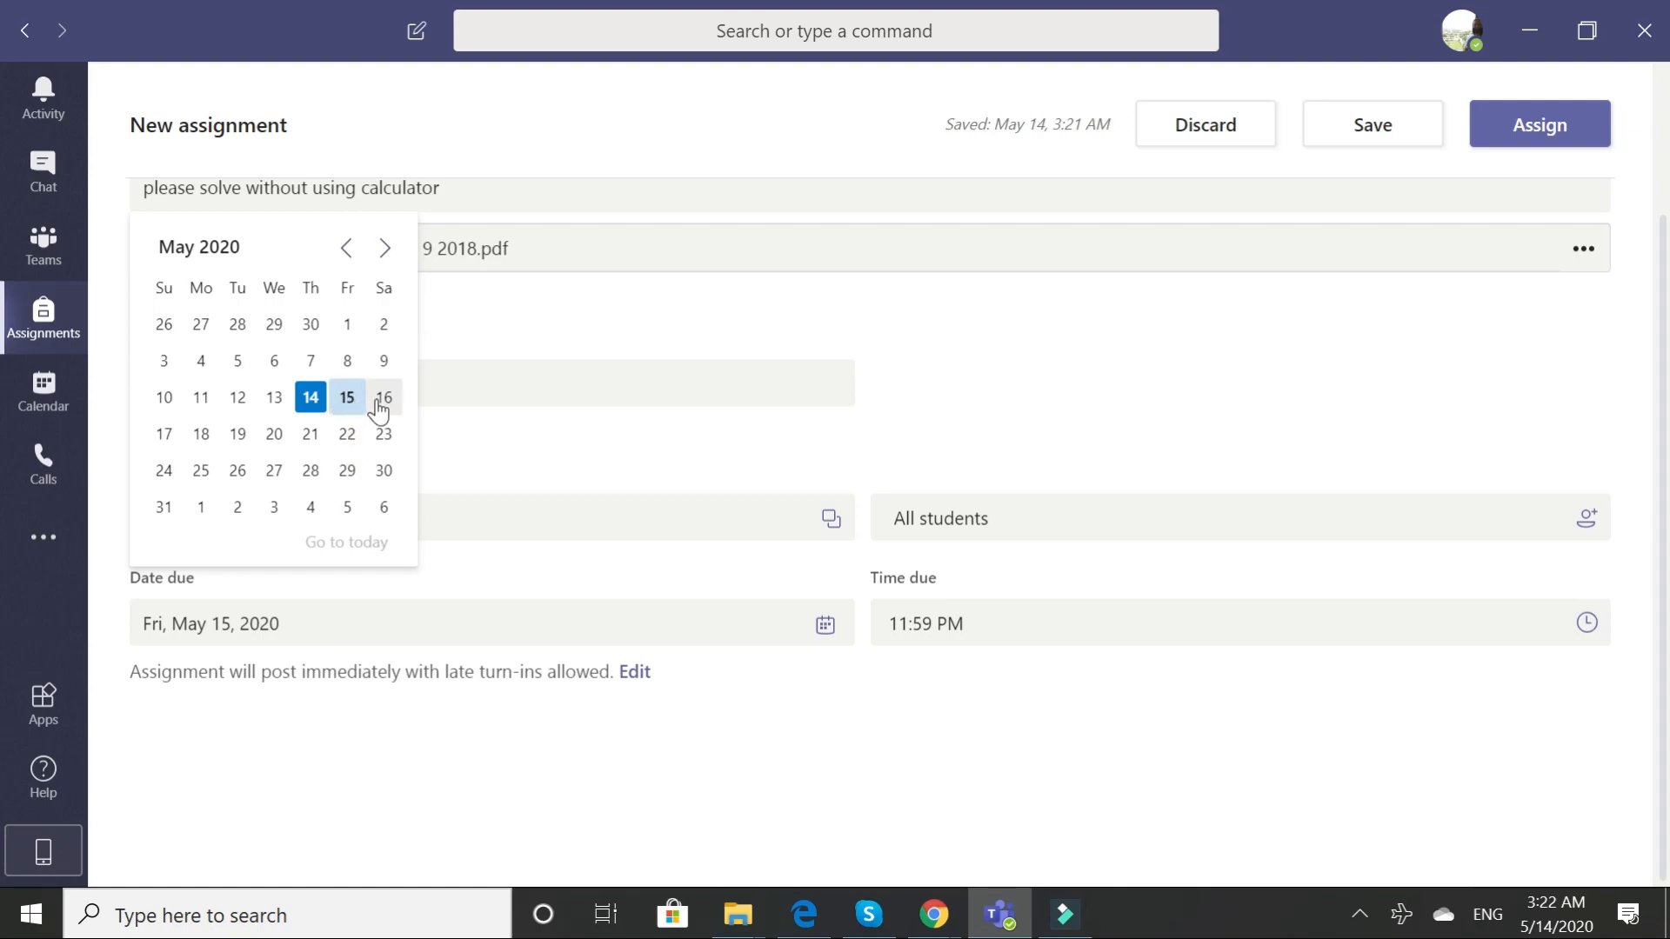
click(203, 435)
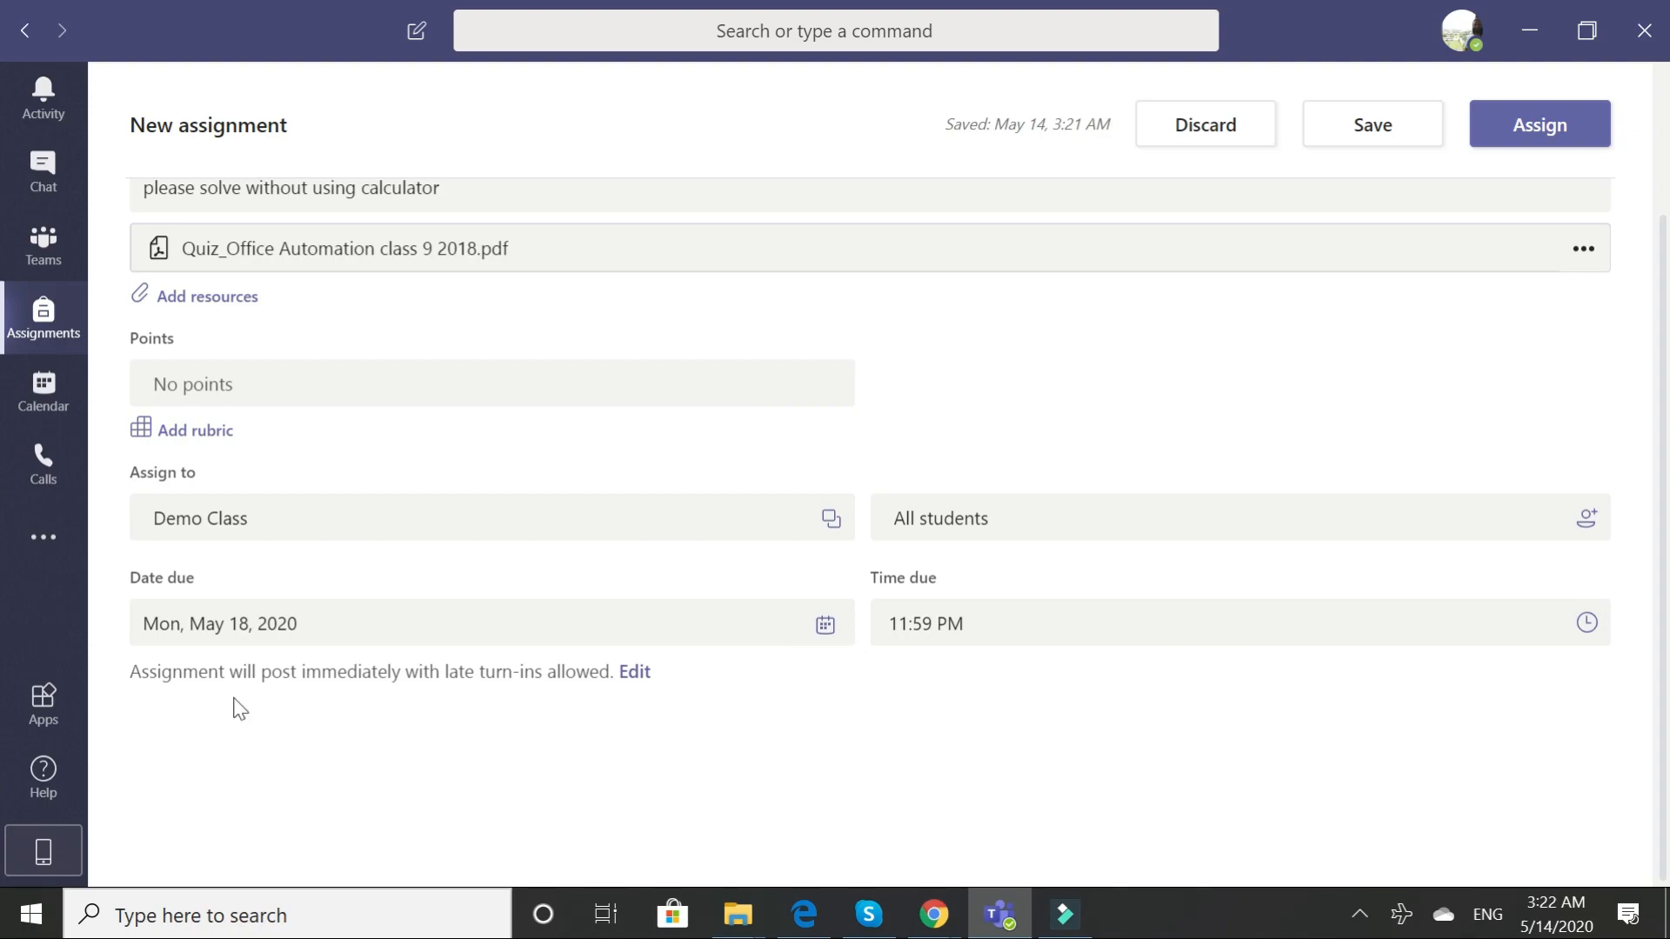
click(1372, 130)
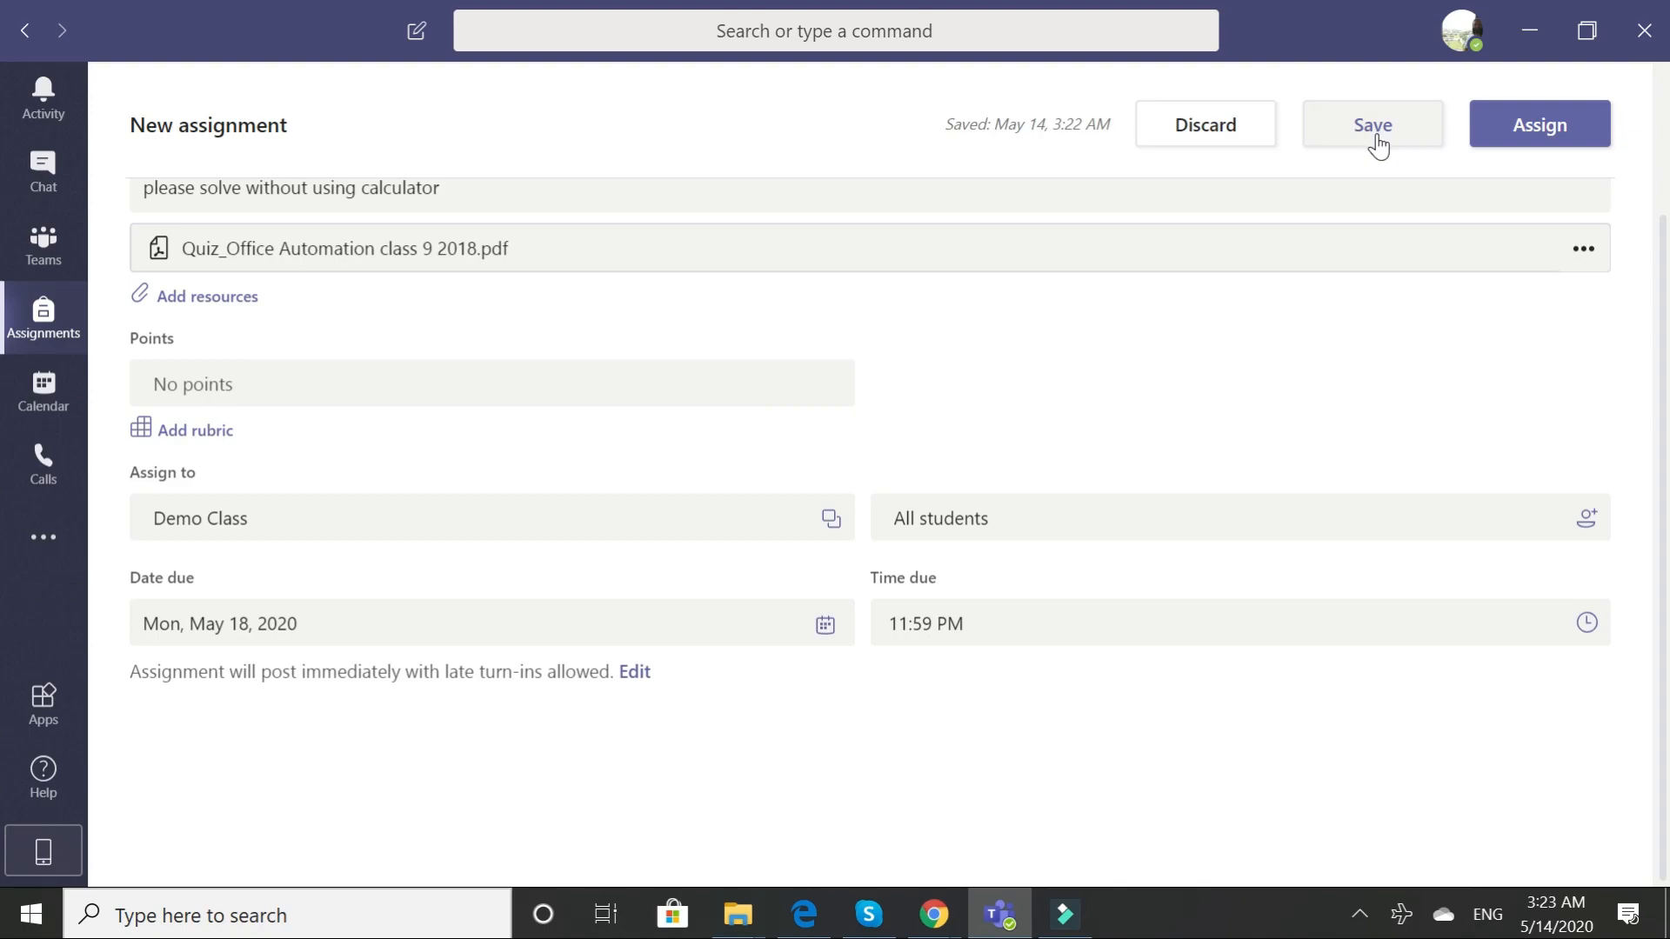
Assign the math assignment to the students and open the Demo Class team to check its post.
click(1531, 138)
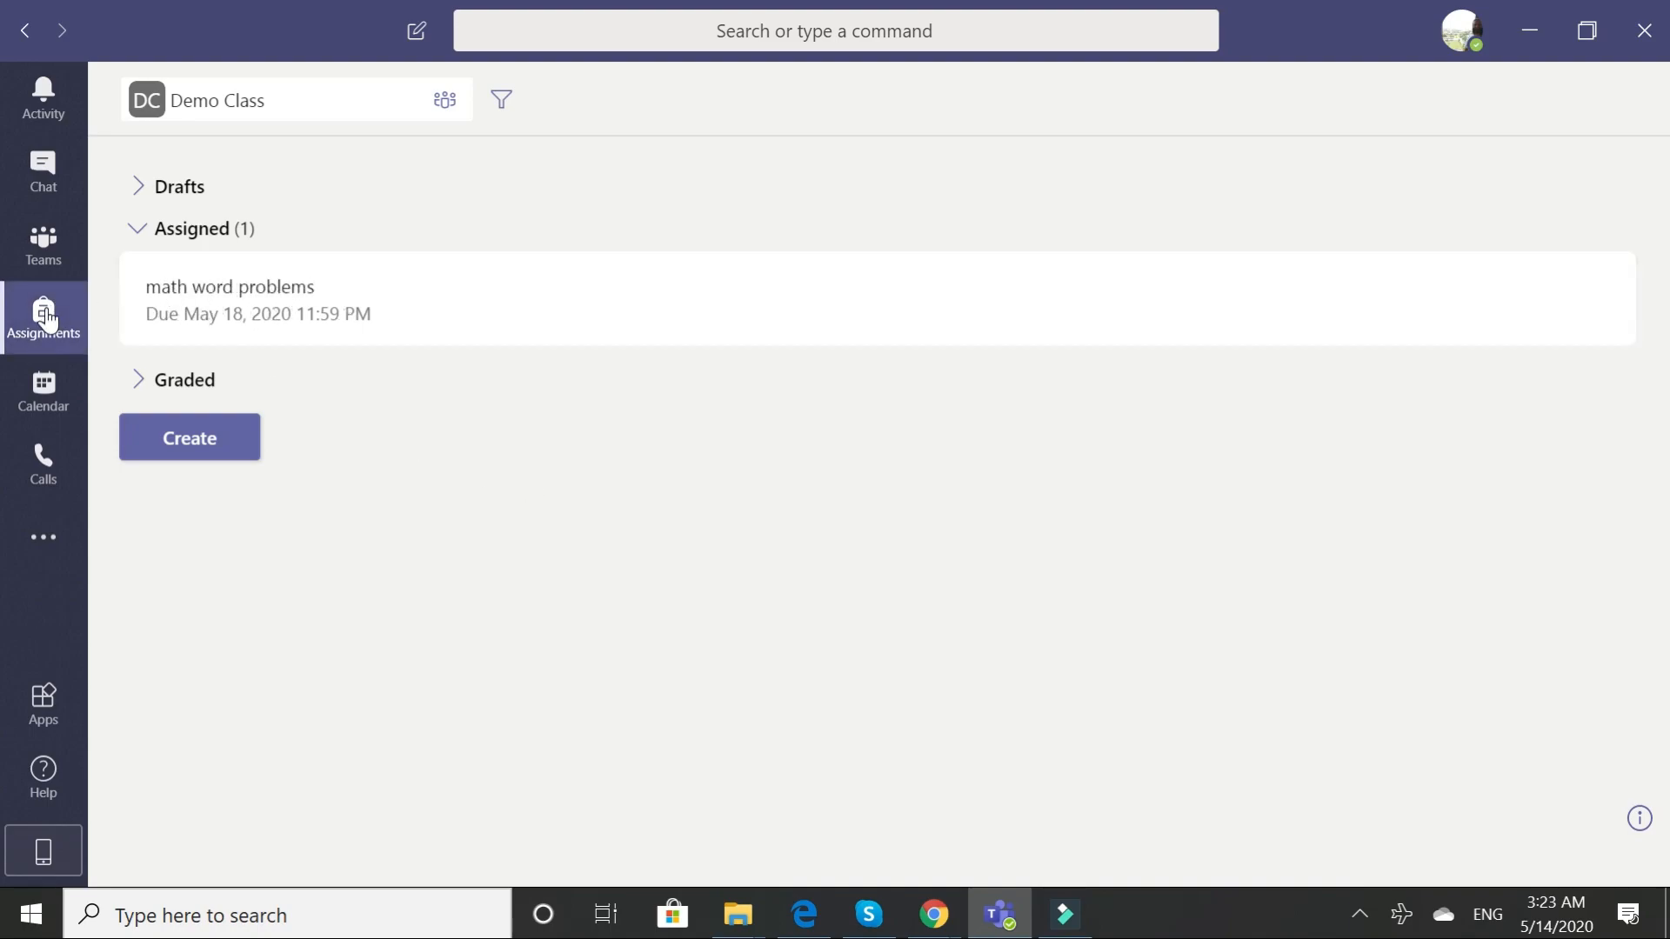
click(51, 254)
scroll(609, 661, down, 5)
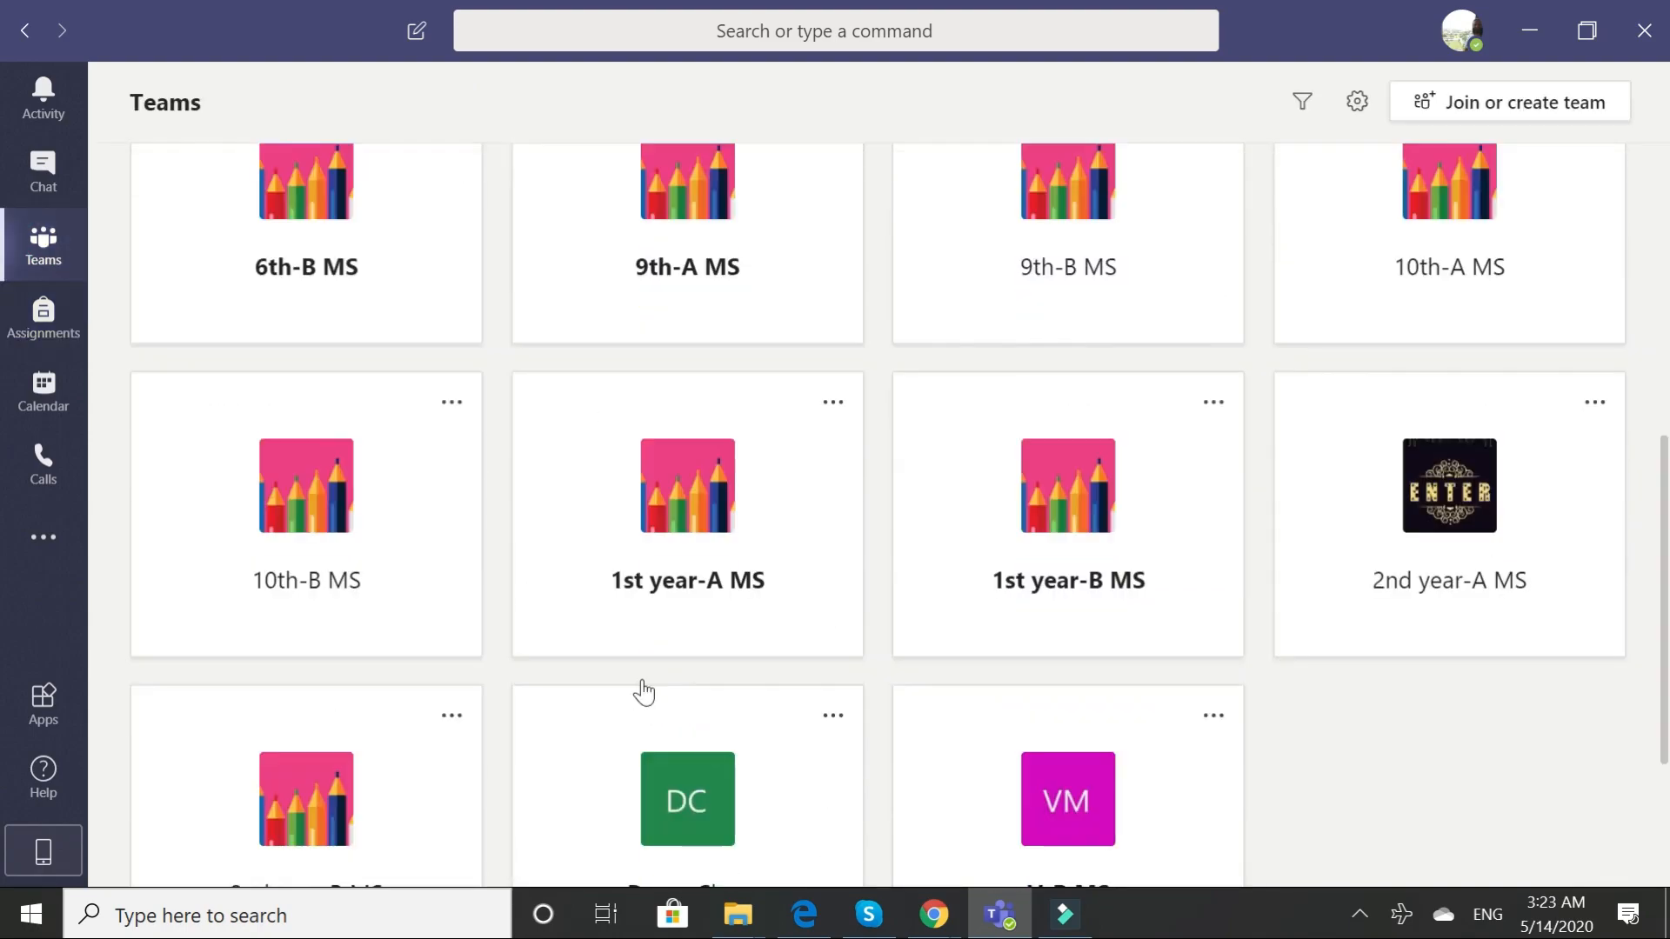
scroll(679, 689, down, 2)
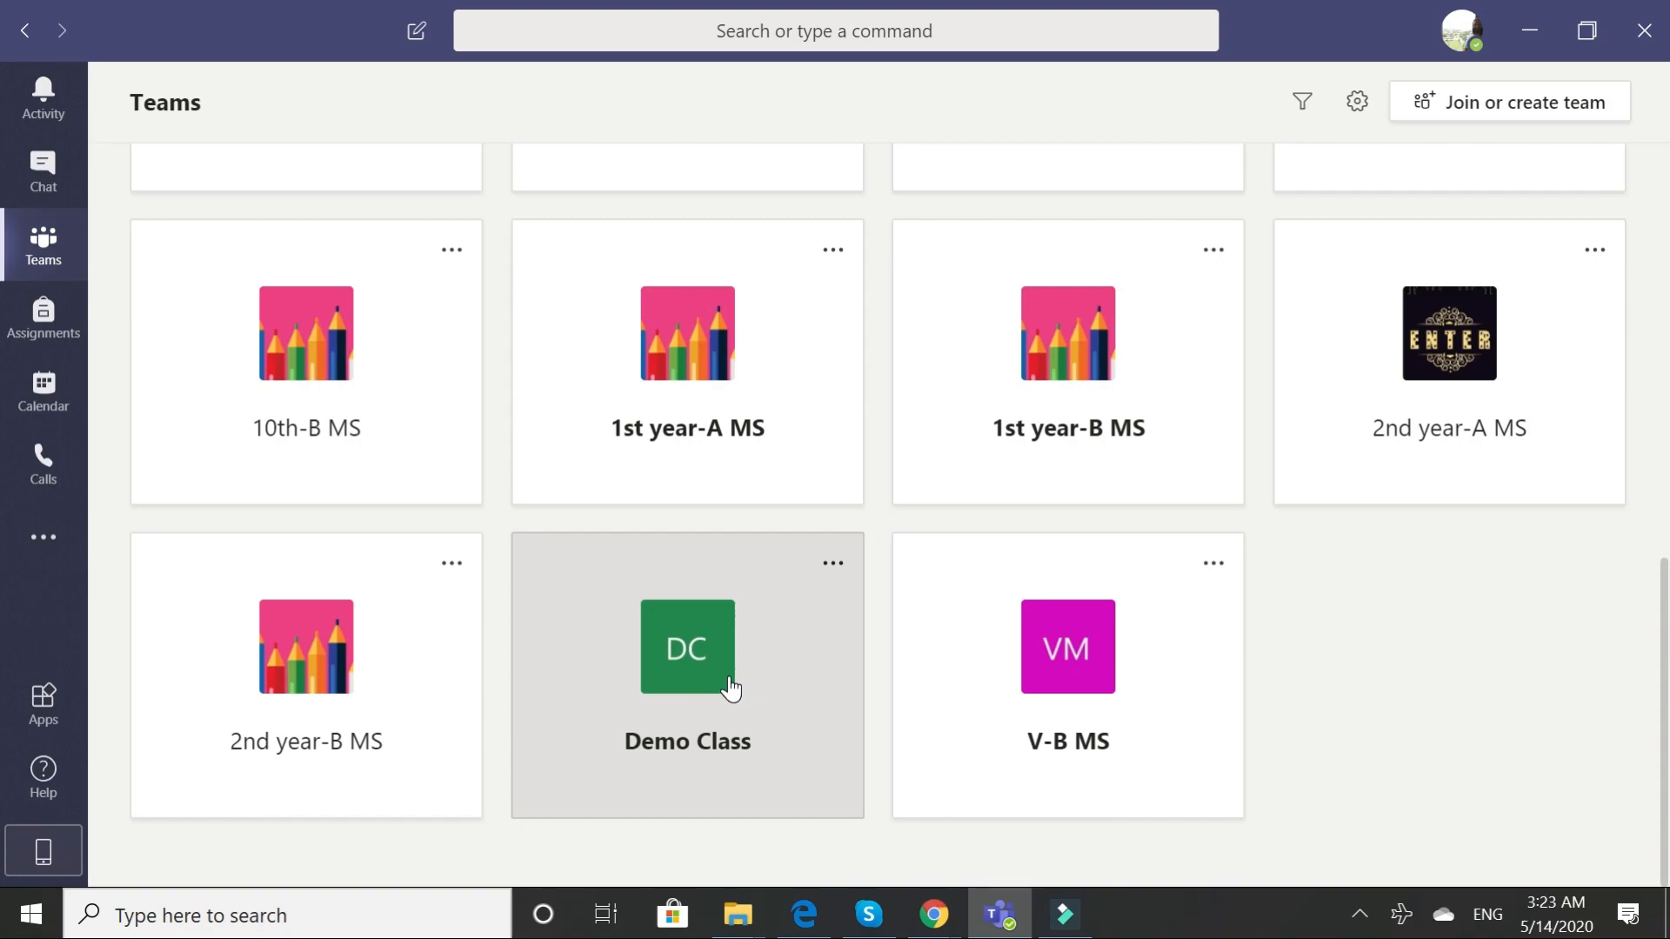
click(749, 675)
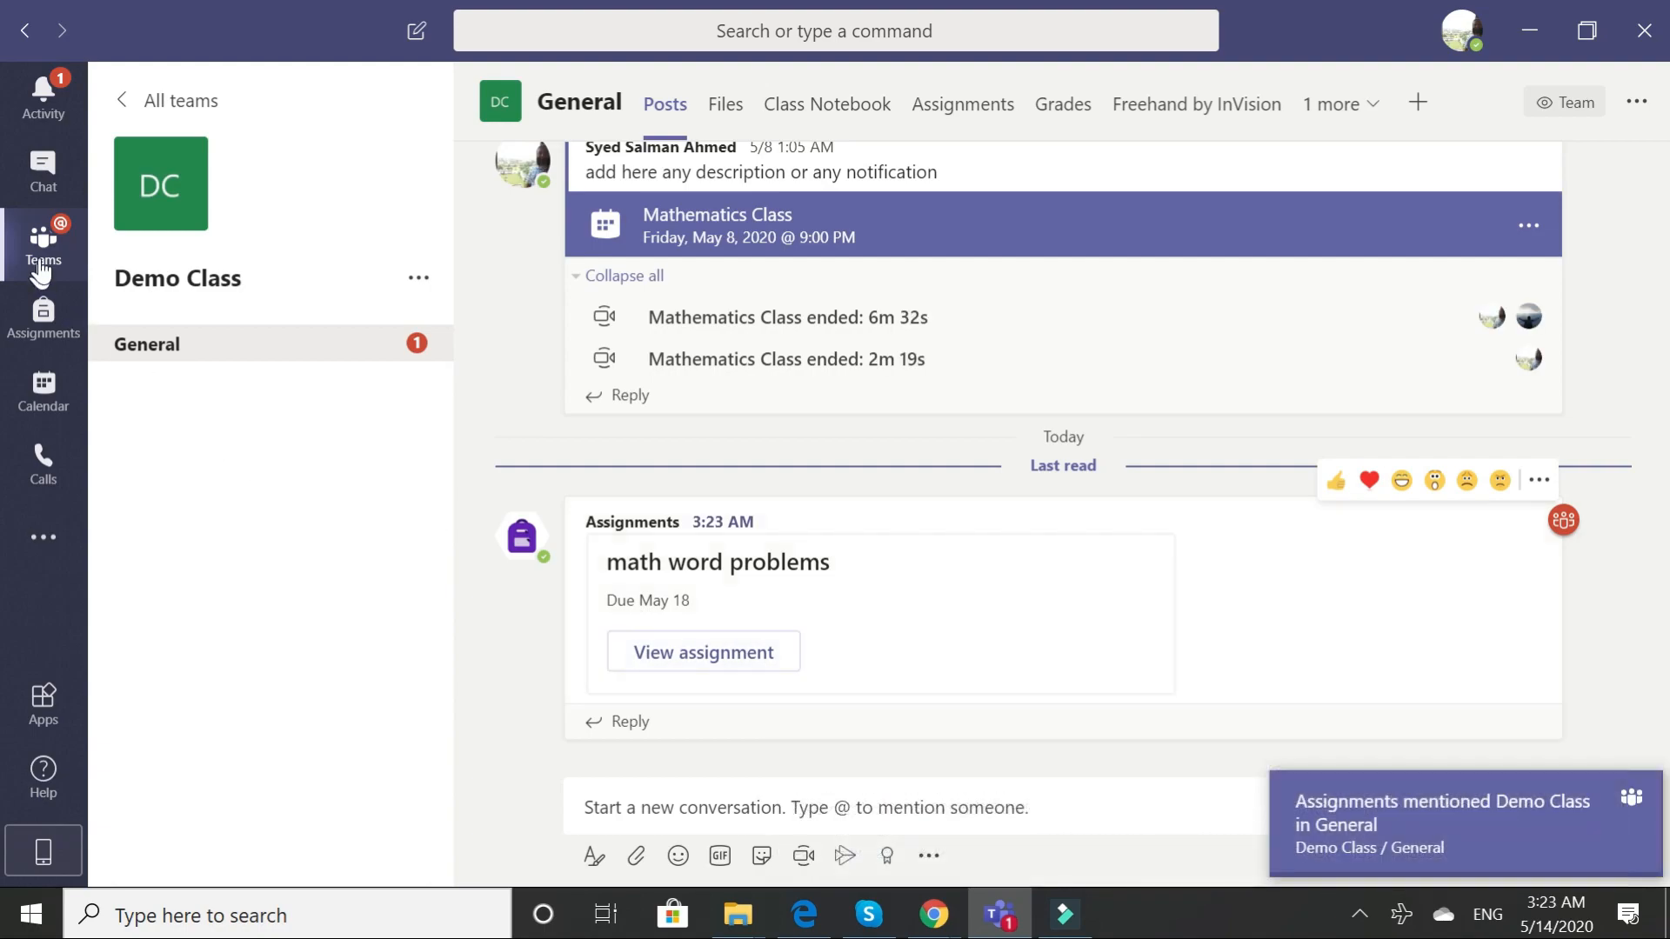
Open the assignments list for Demo Class.
click(44, 339)
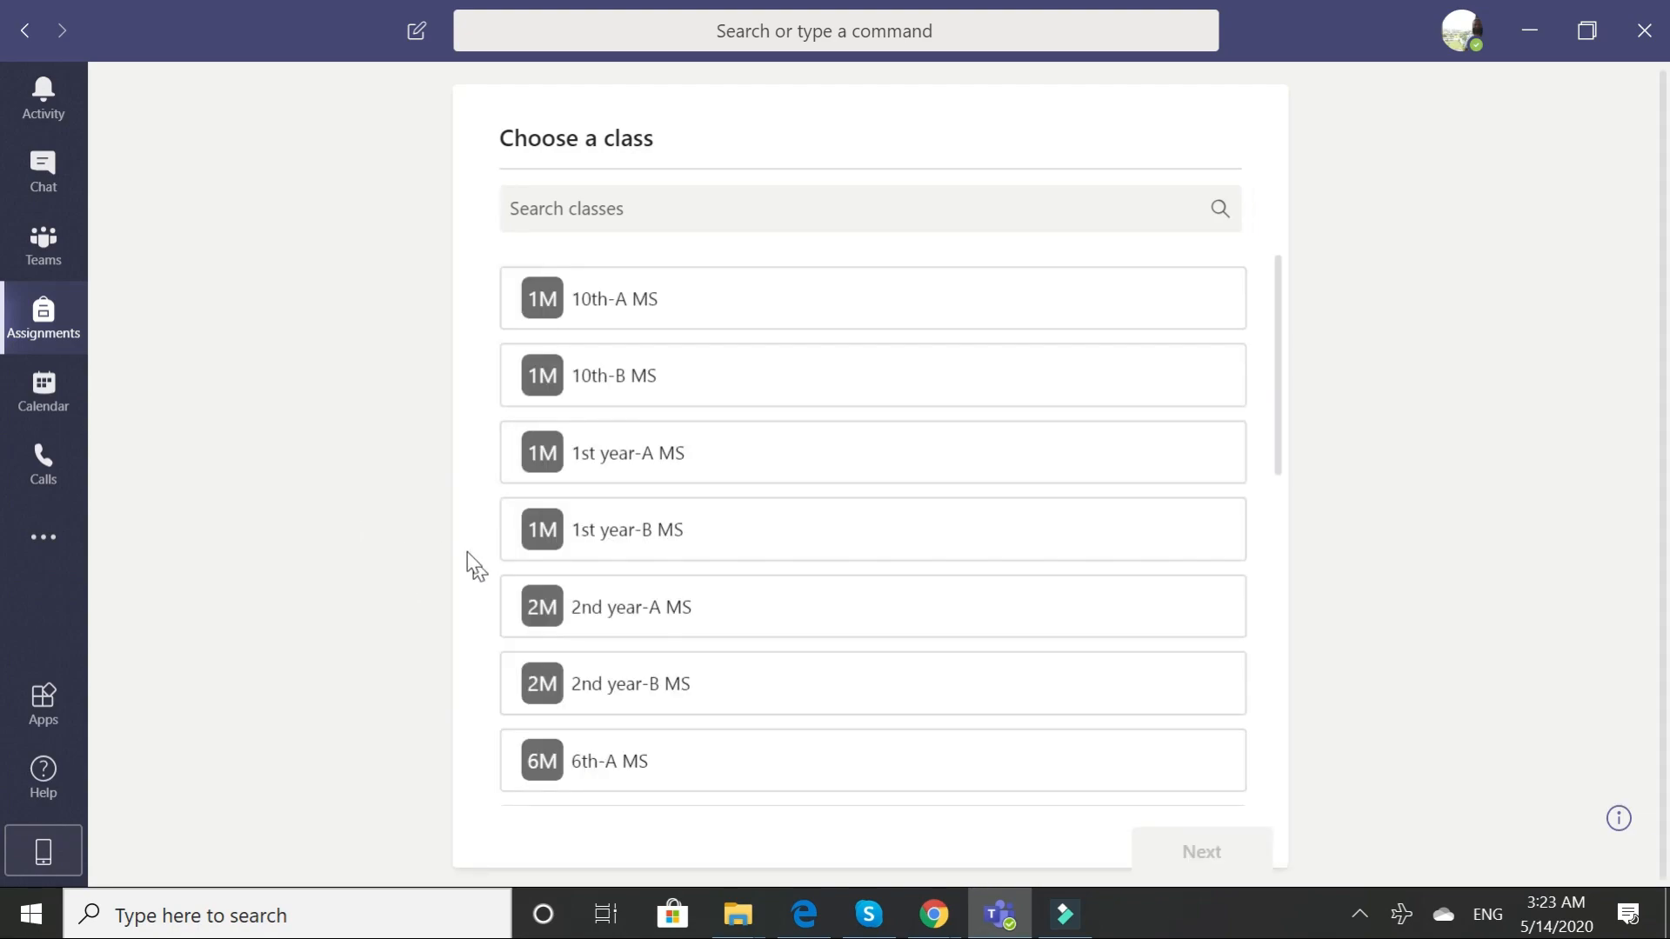
scroll(779, 651, down, 1)
scroll(781, 648, down, 5)
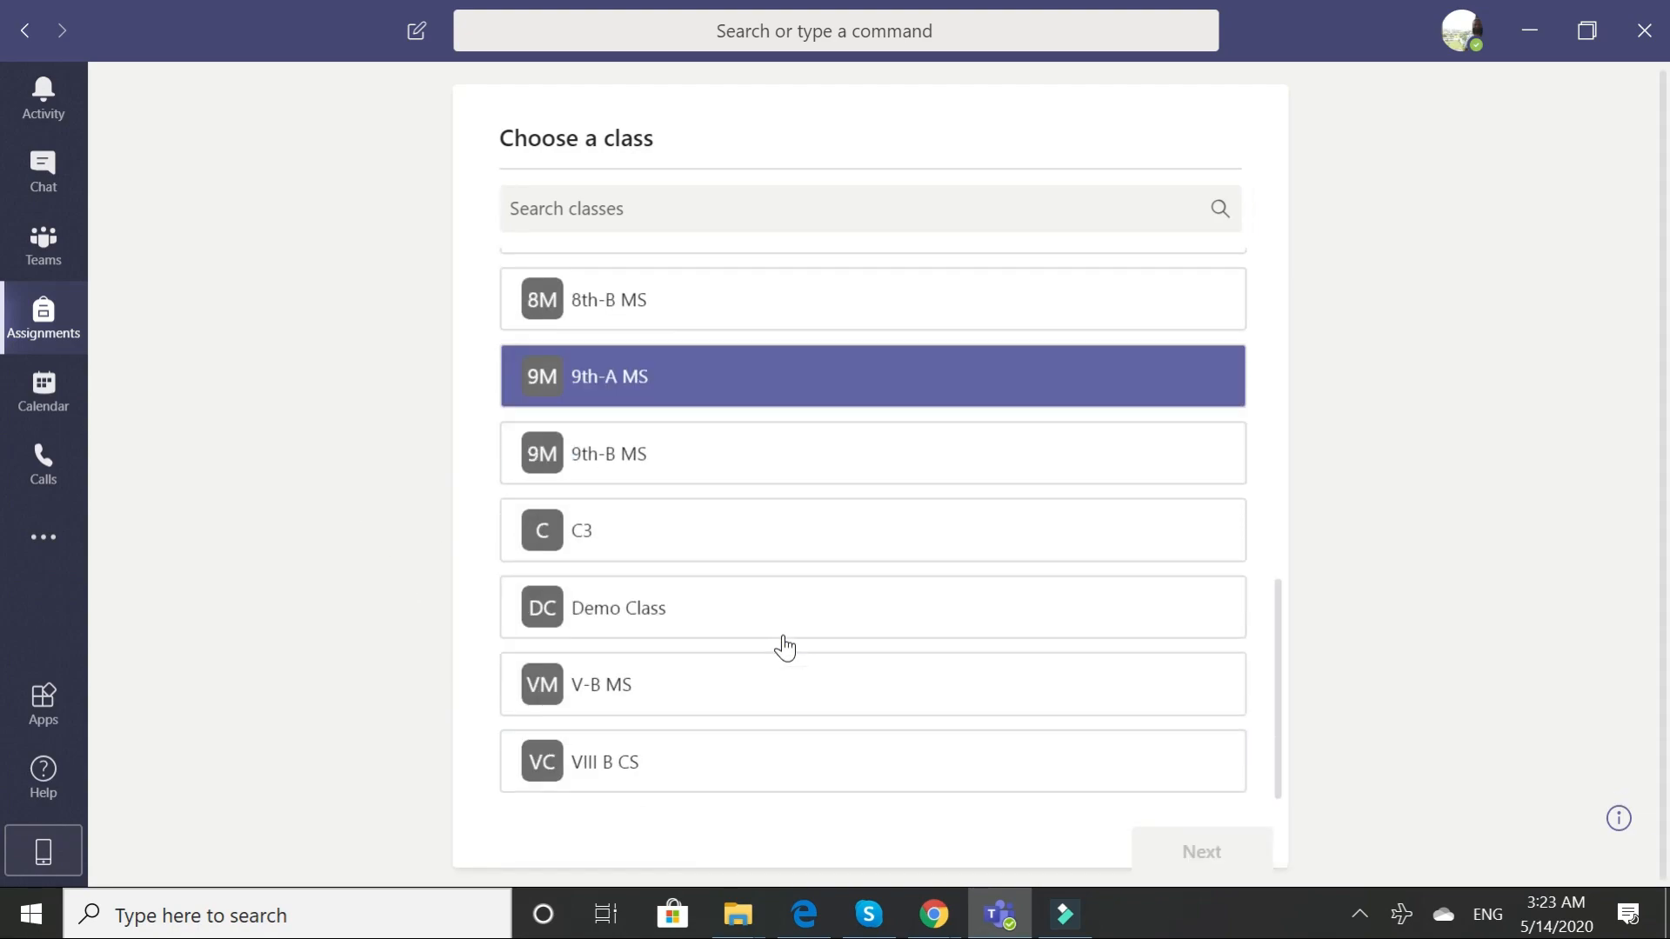
click(697, 632)
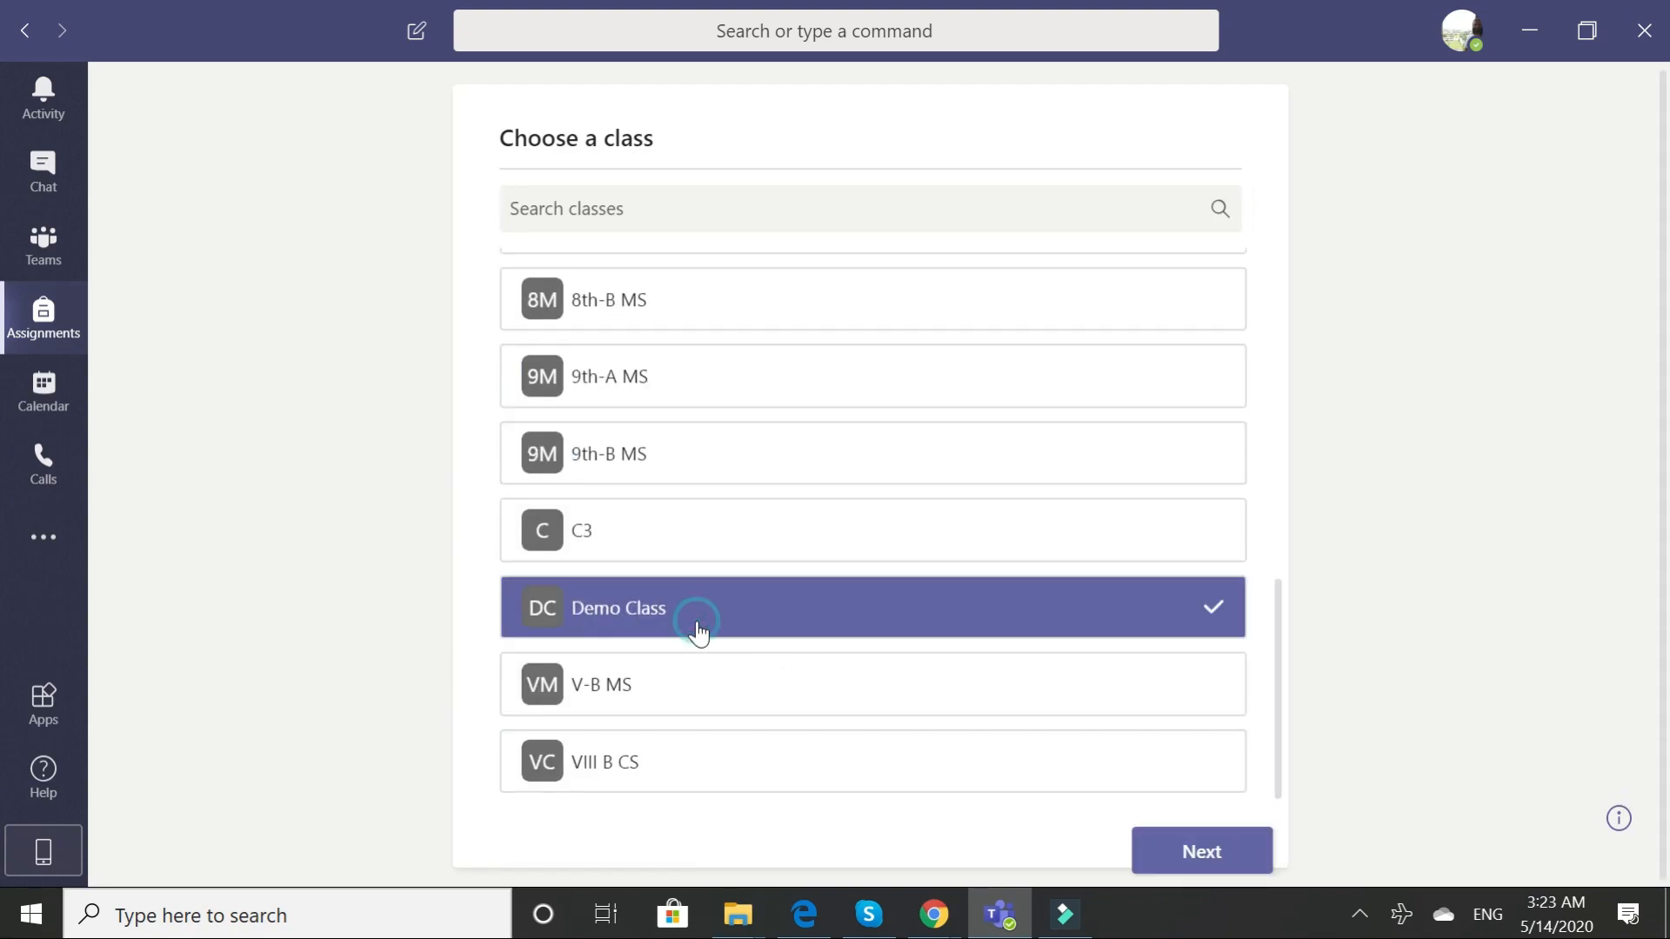
click(1208, 853)
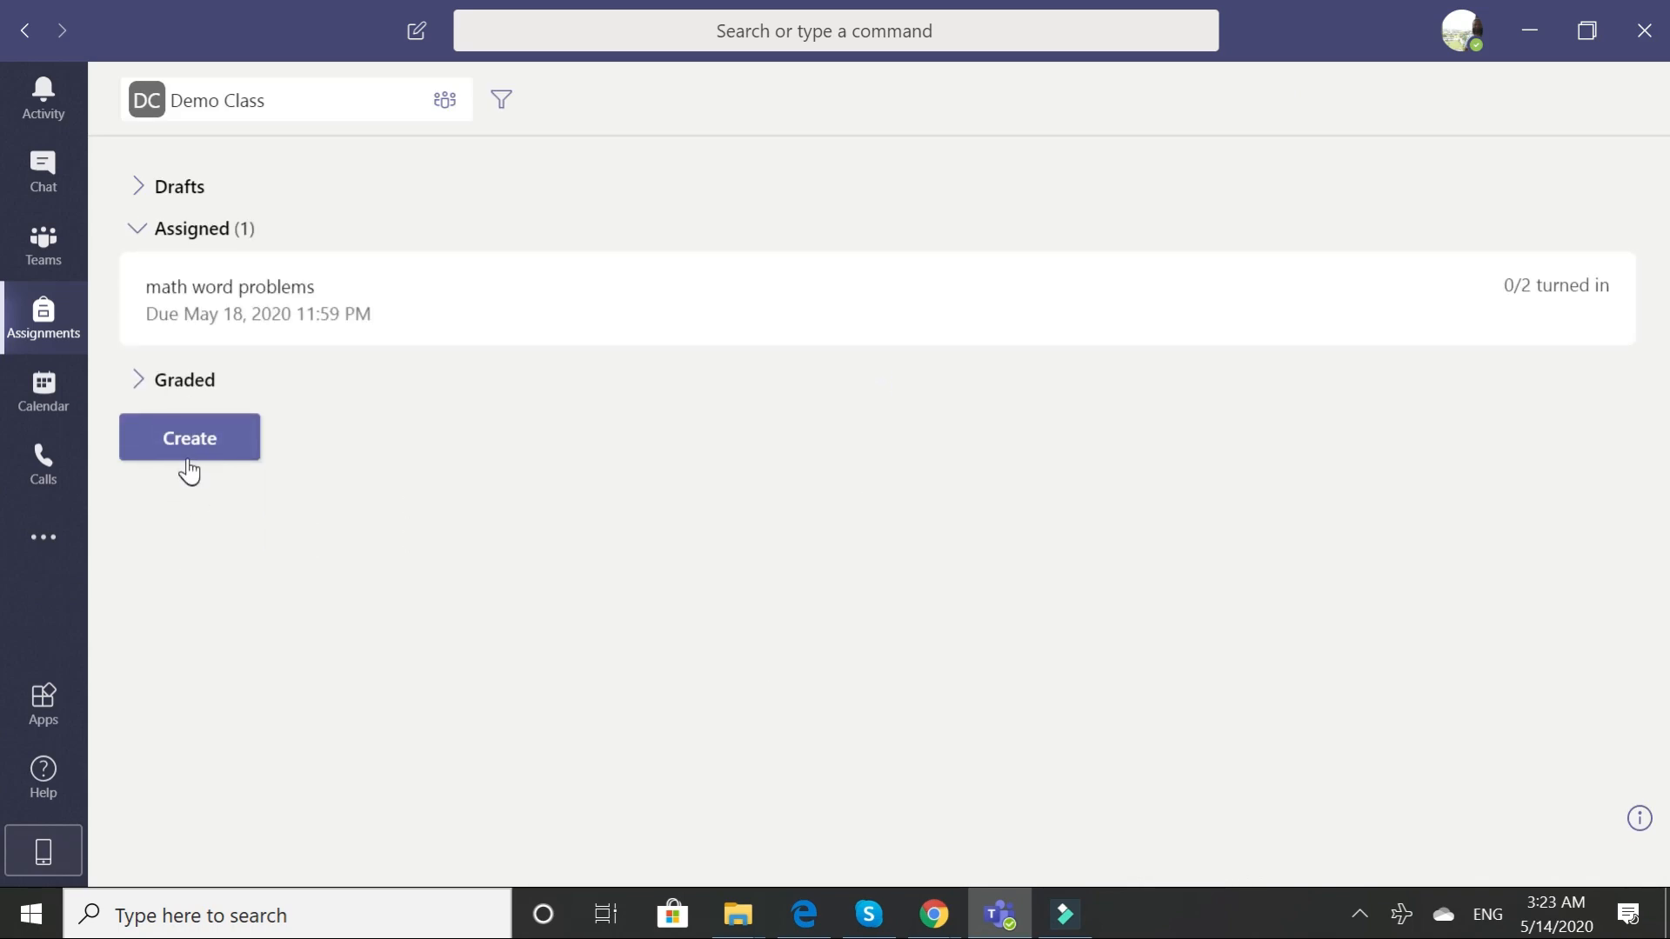
Start creating a quiz for Demo Class and choose to make a new form for it.
click(189, 440)
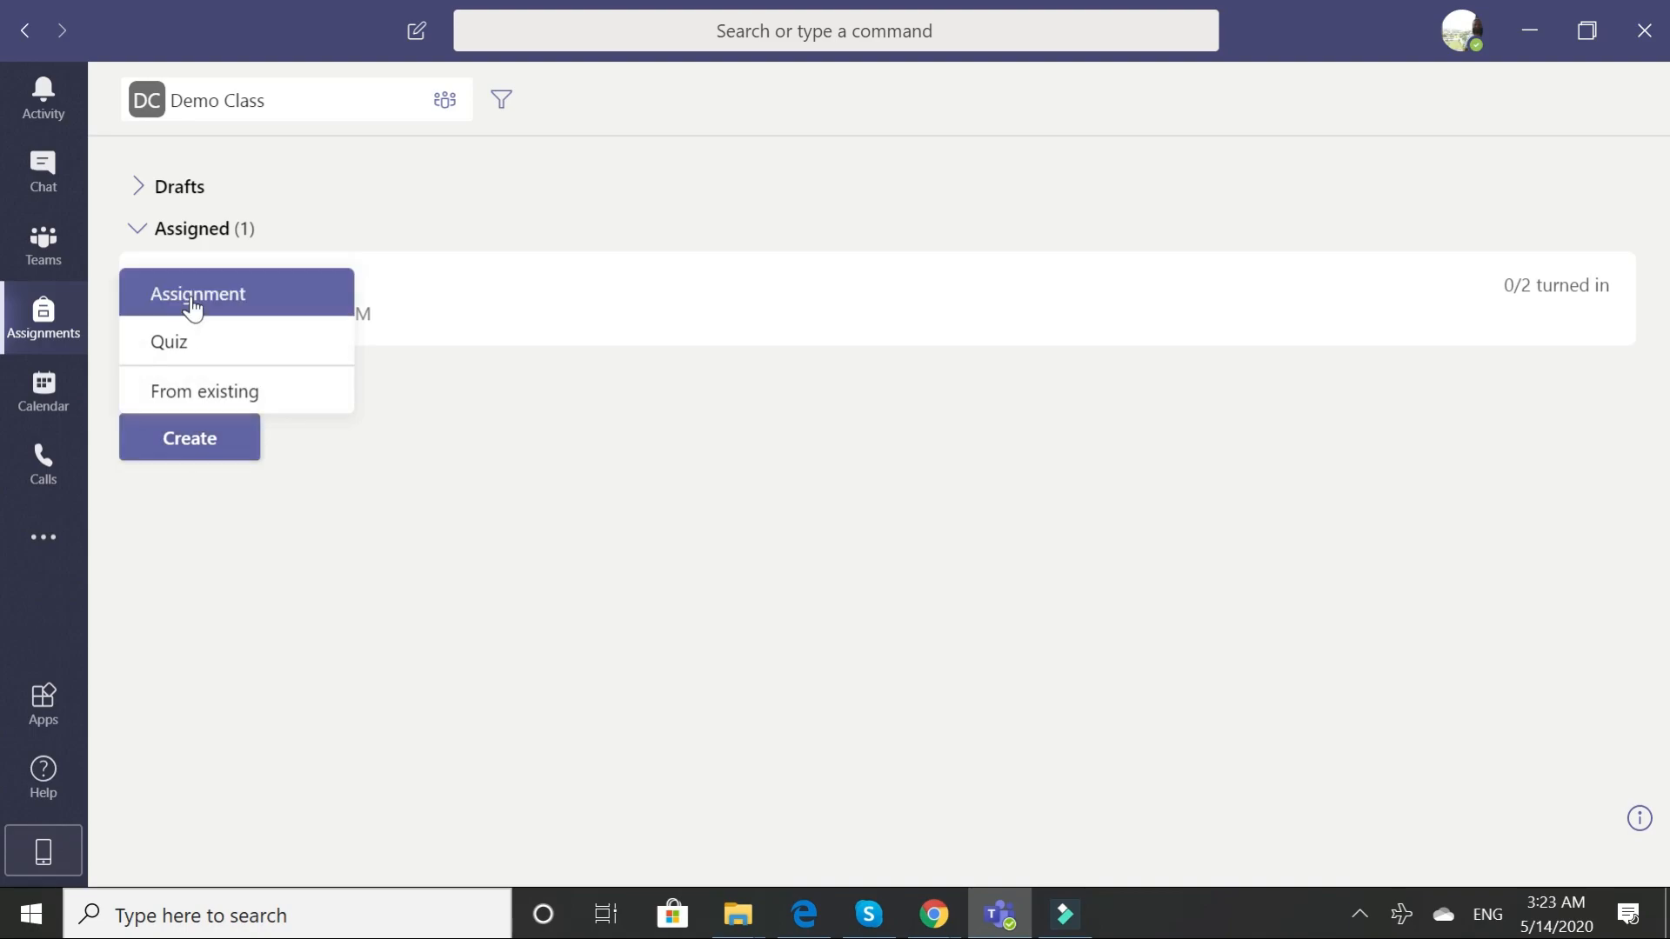
click(181, 338)
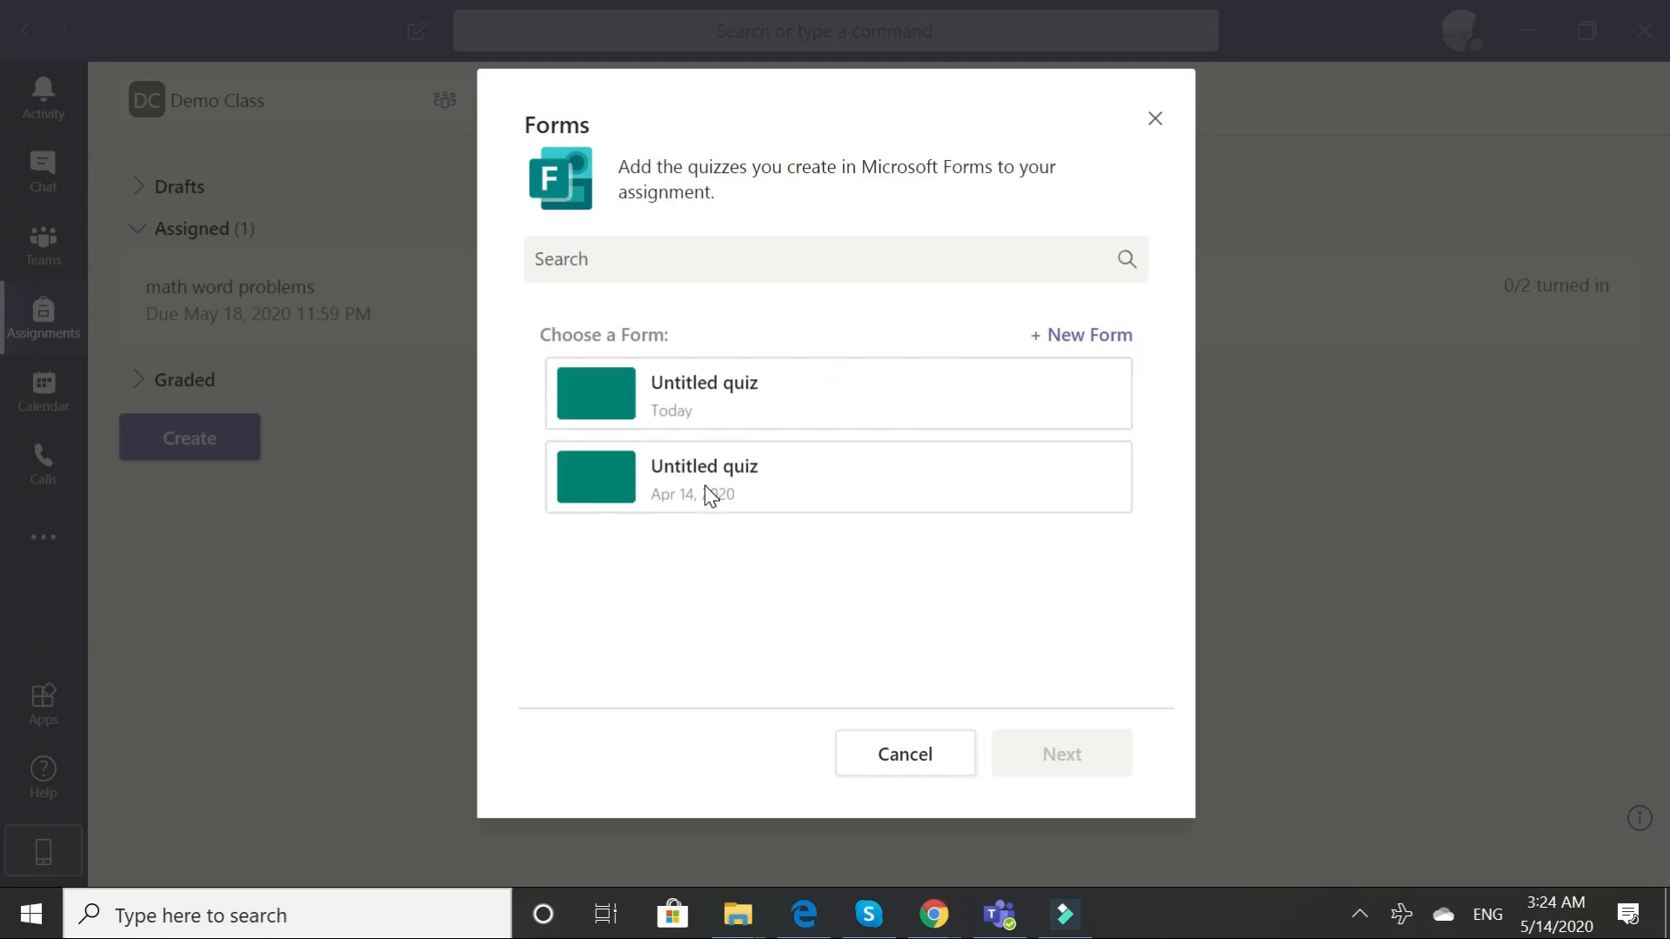
click(712, 396)
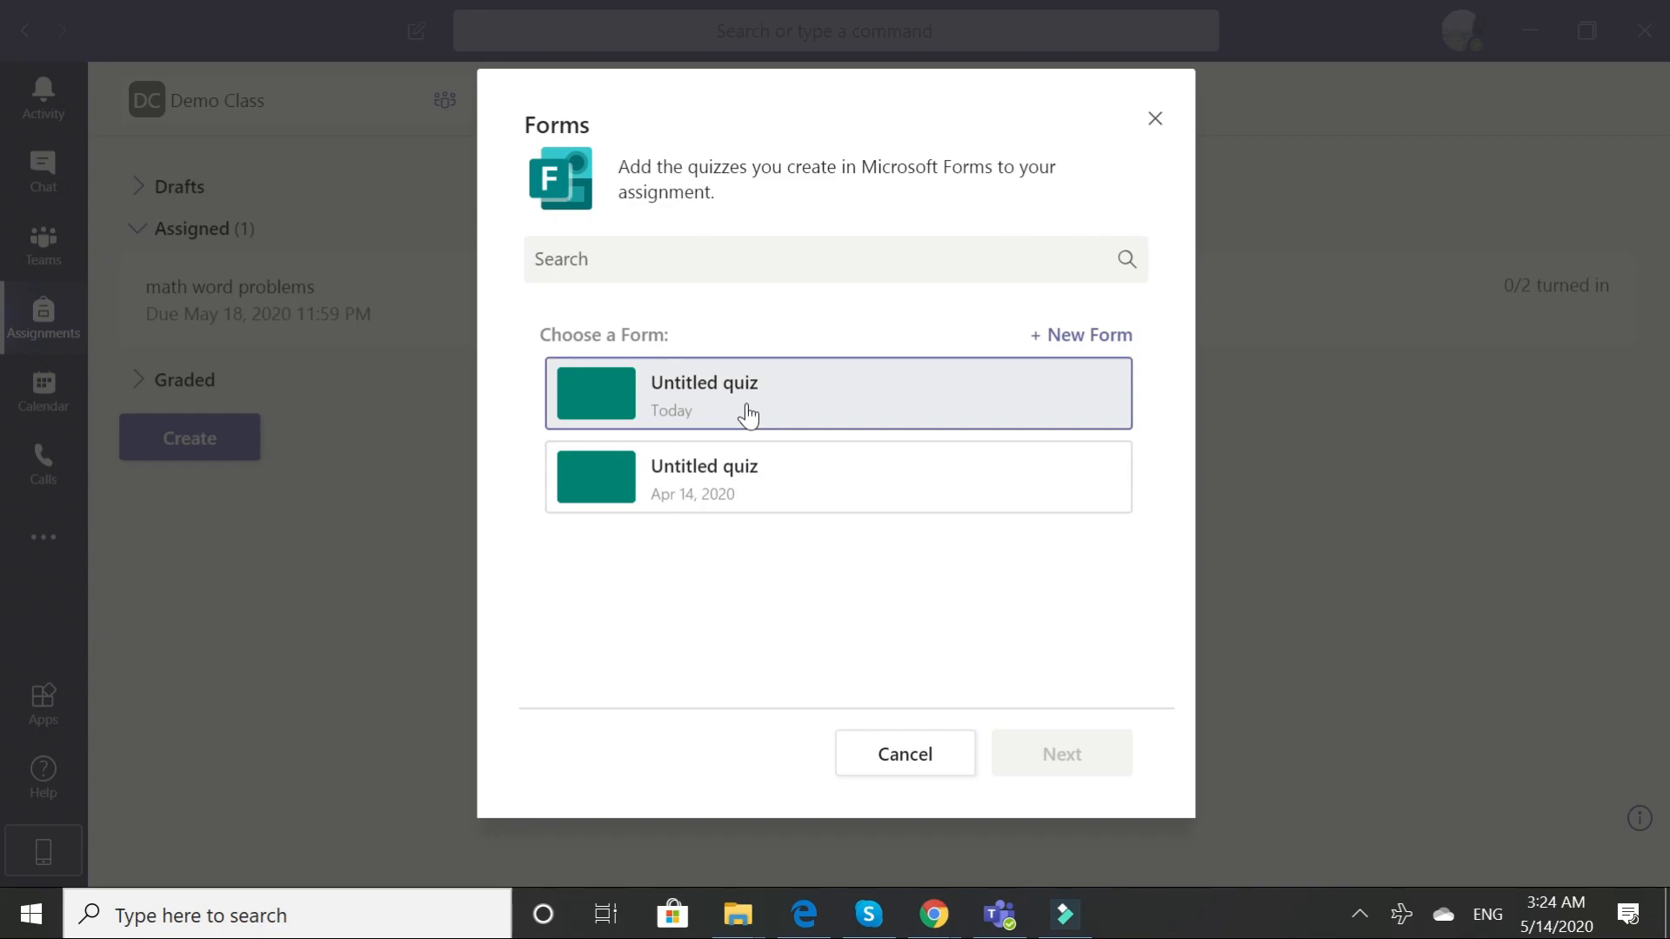
click(797, 487)
click(1079, 339)
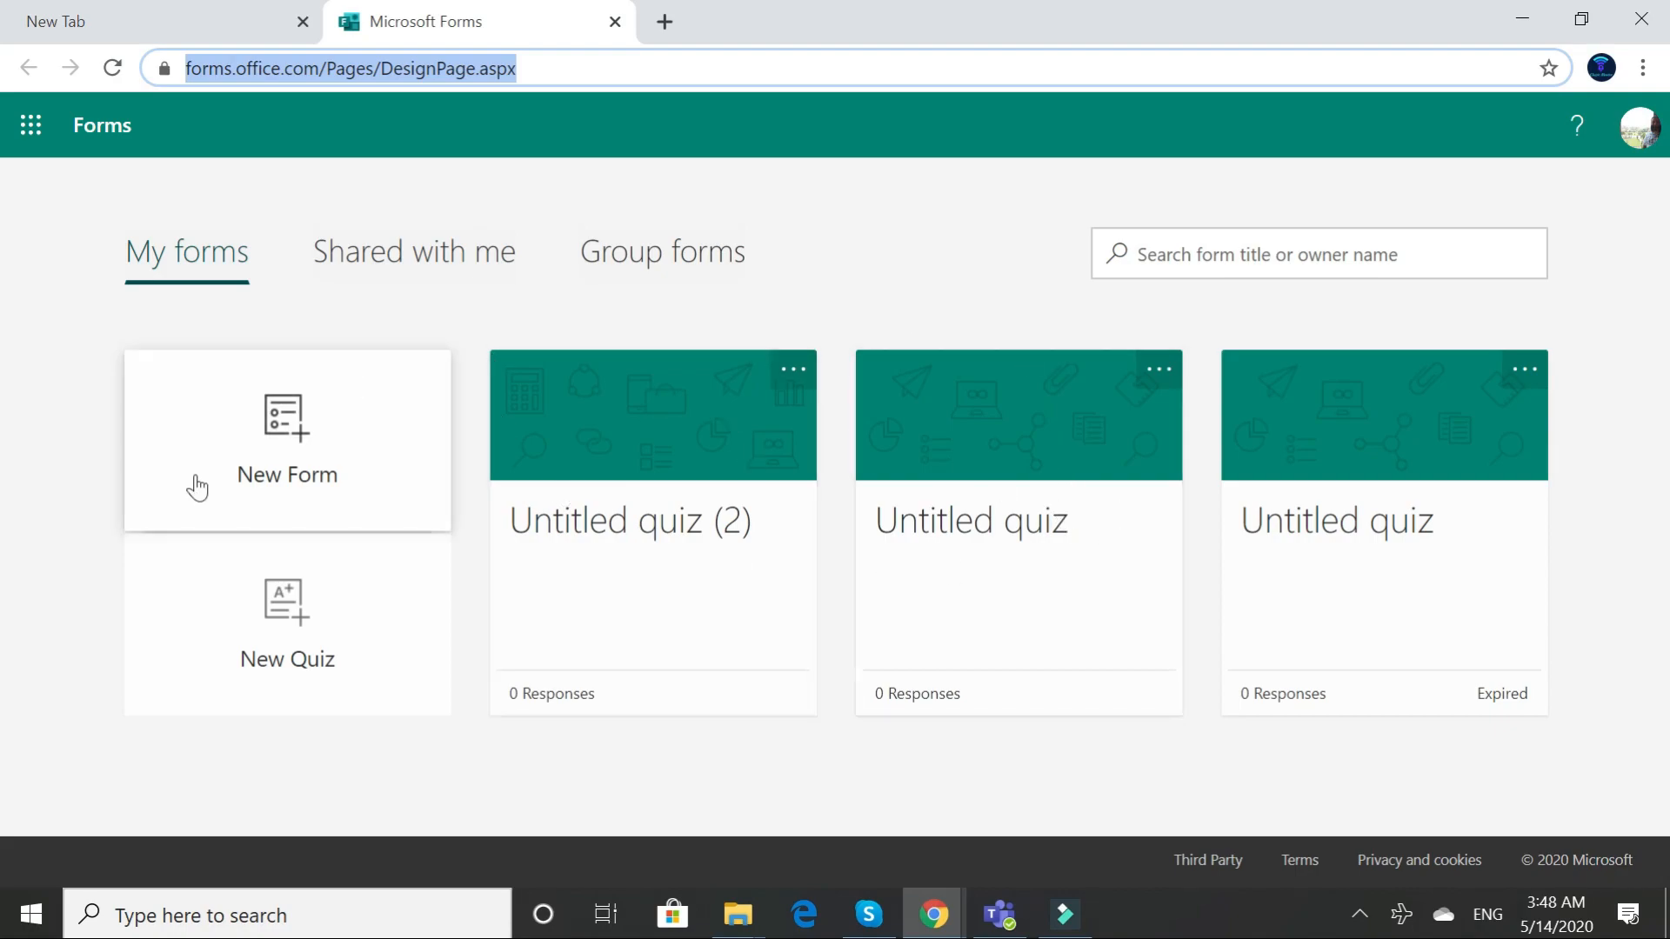
In Microsoft Forms, create a new quiz and add a choice question reading "name the capital of pakistan?".
click(1629, 139)
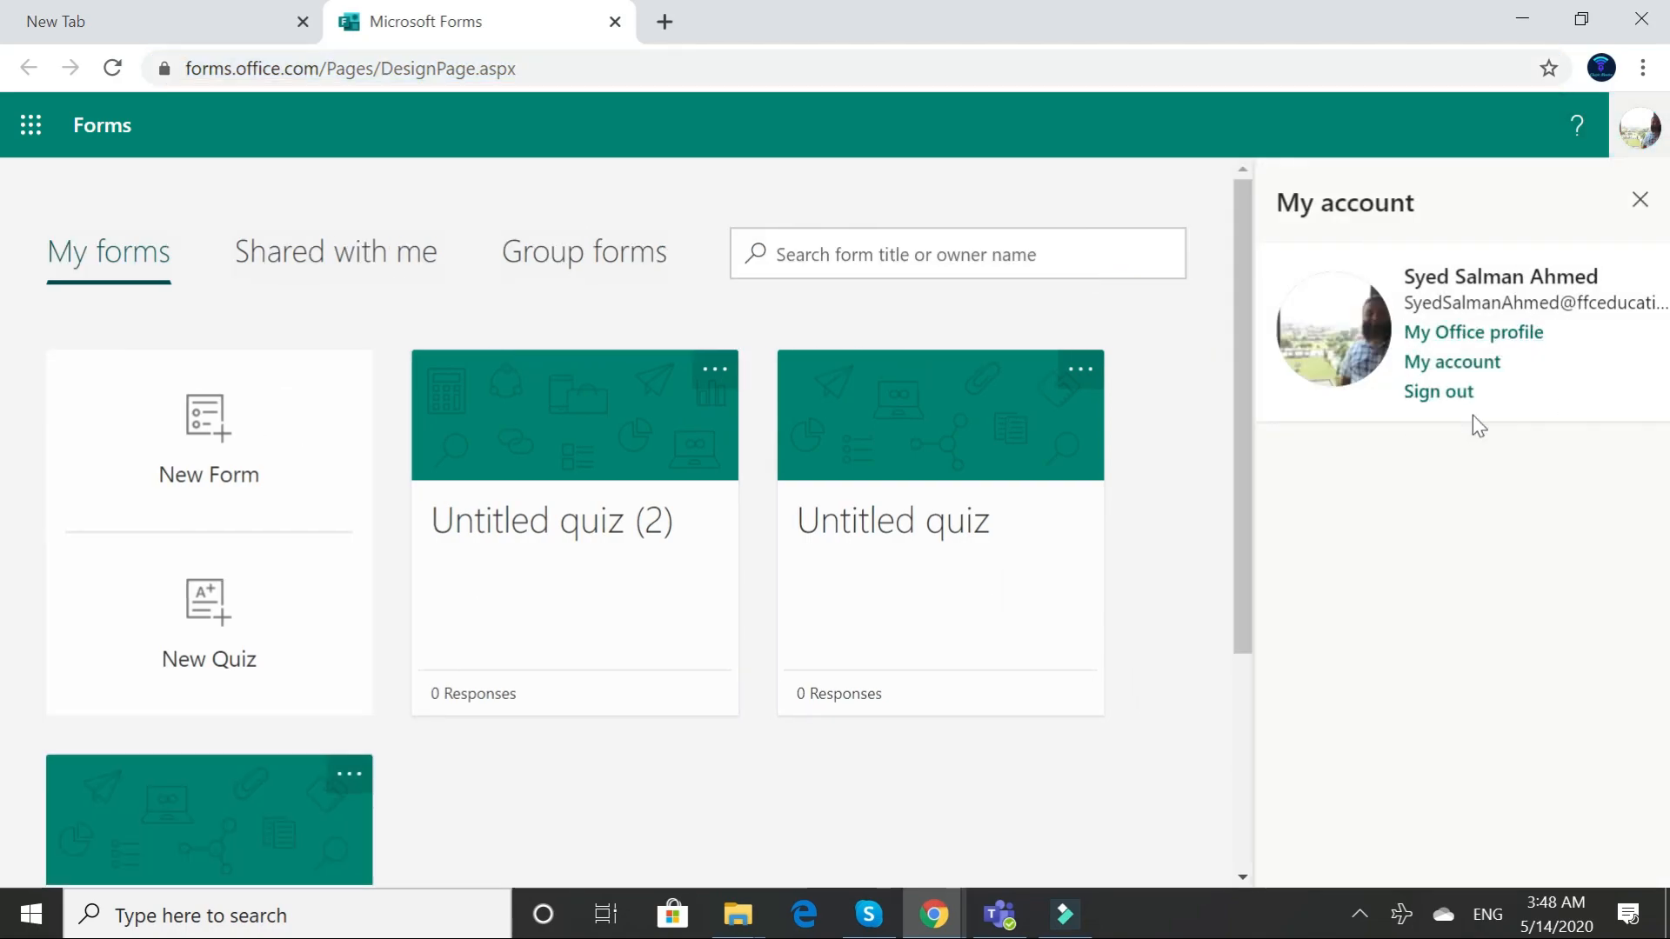
click(214, 606)
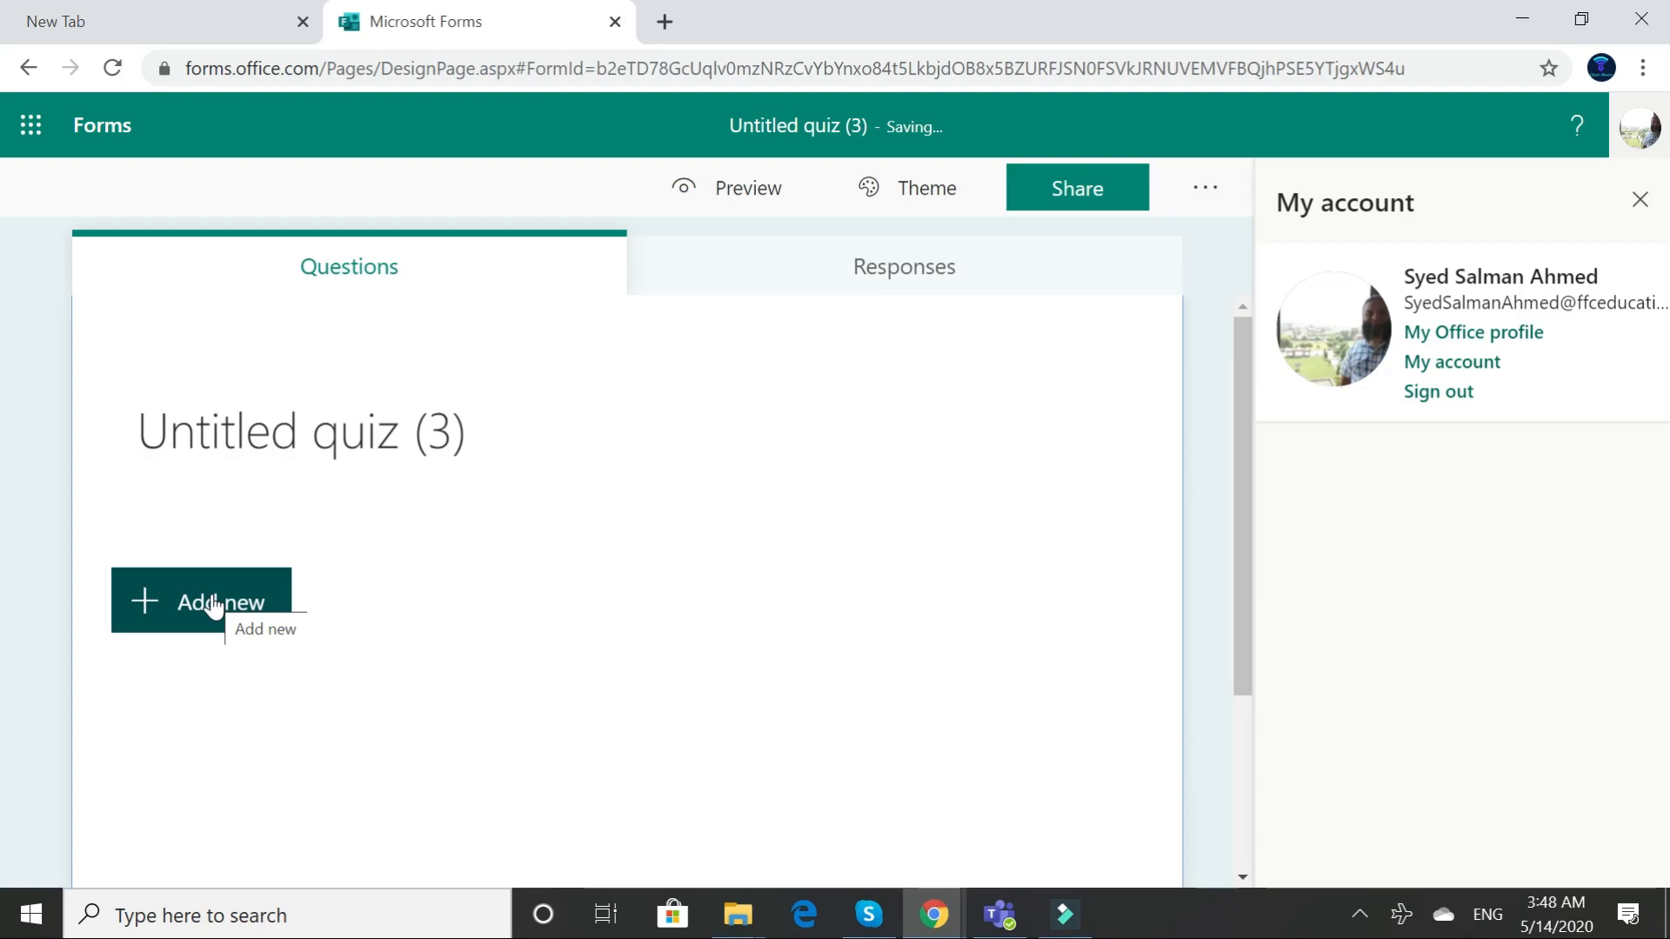
click(226, 603)
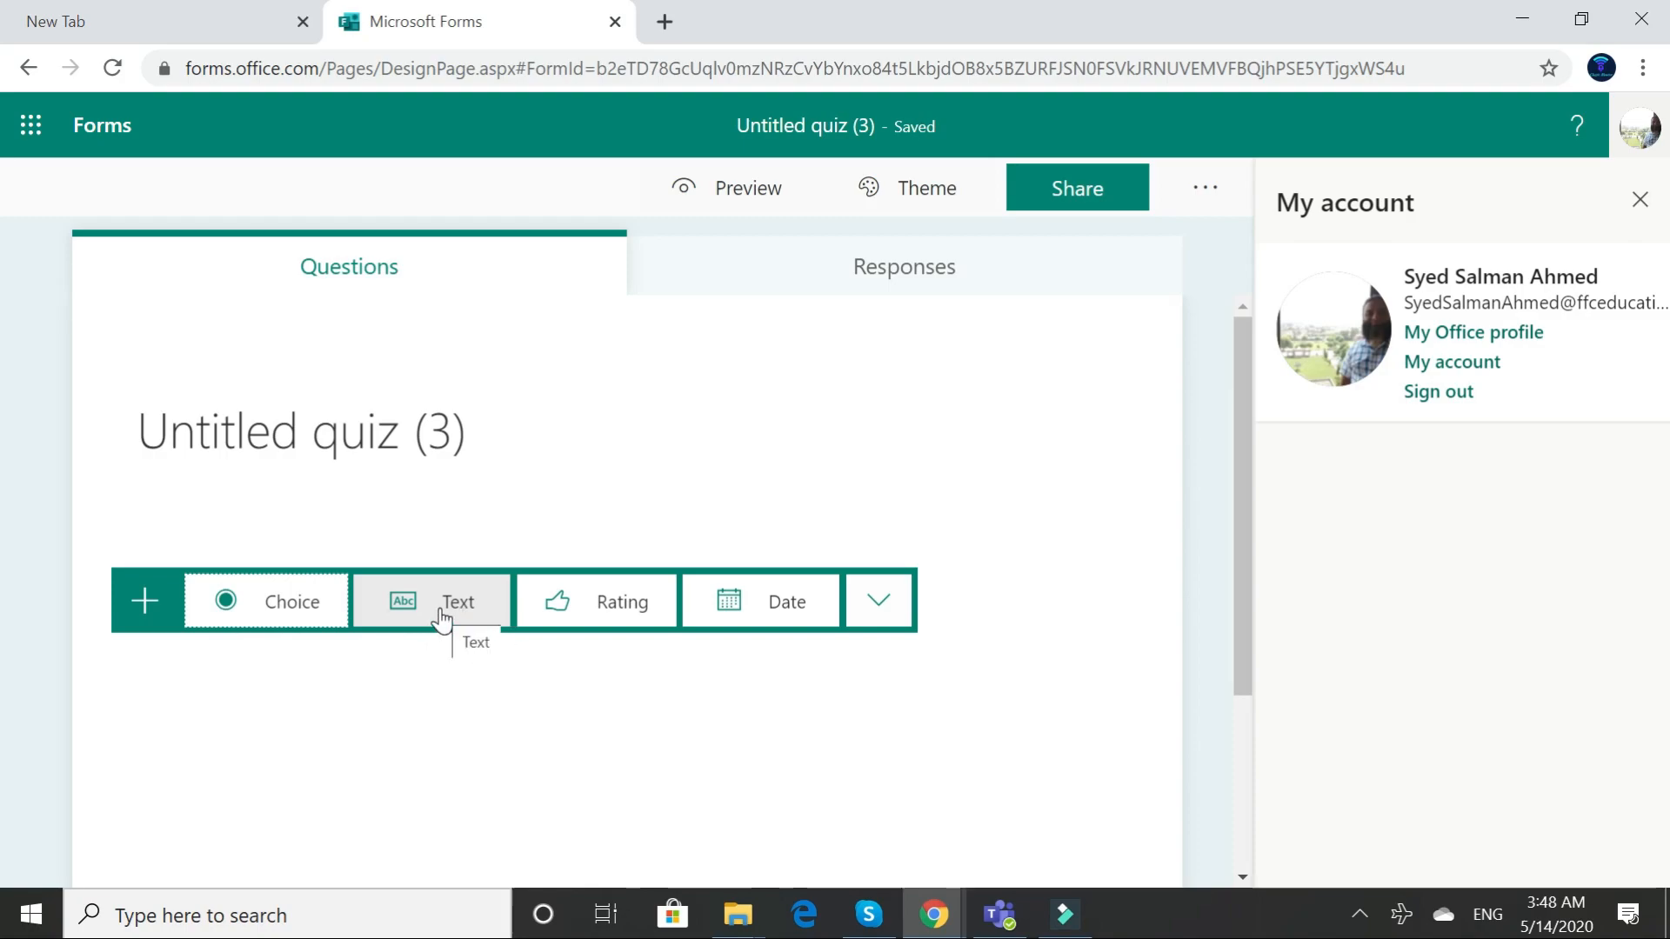
click(261, 612)
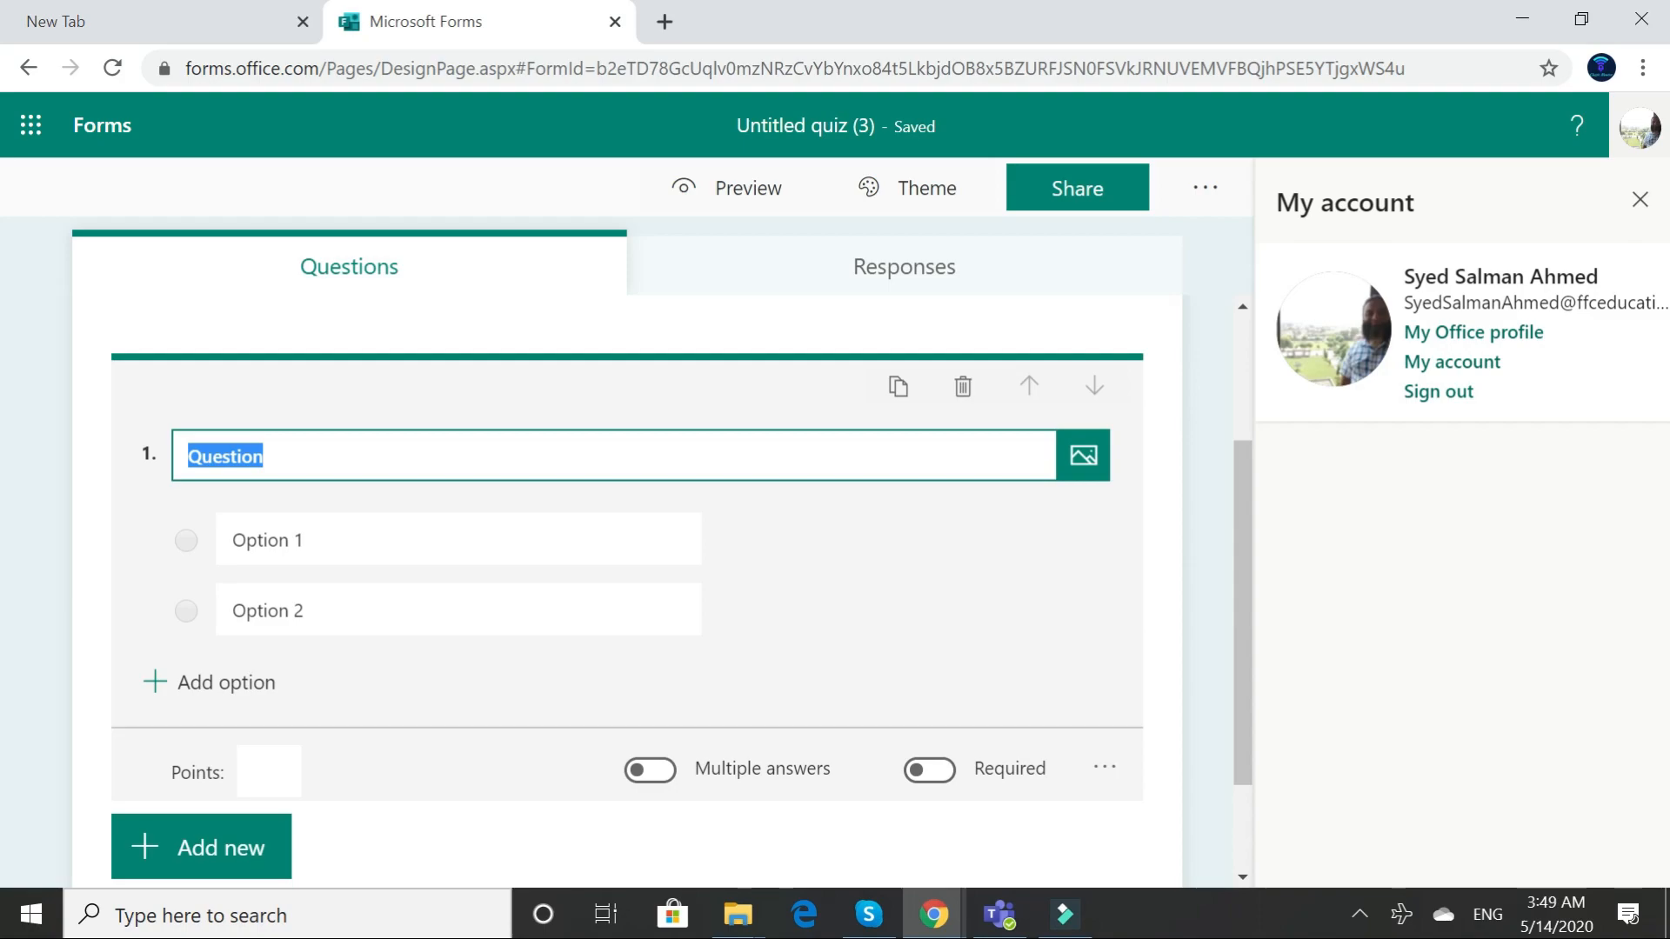
text(name the cap)
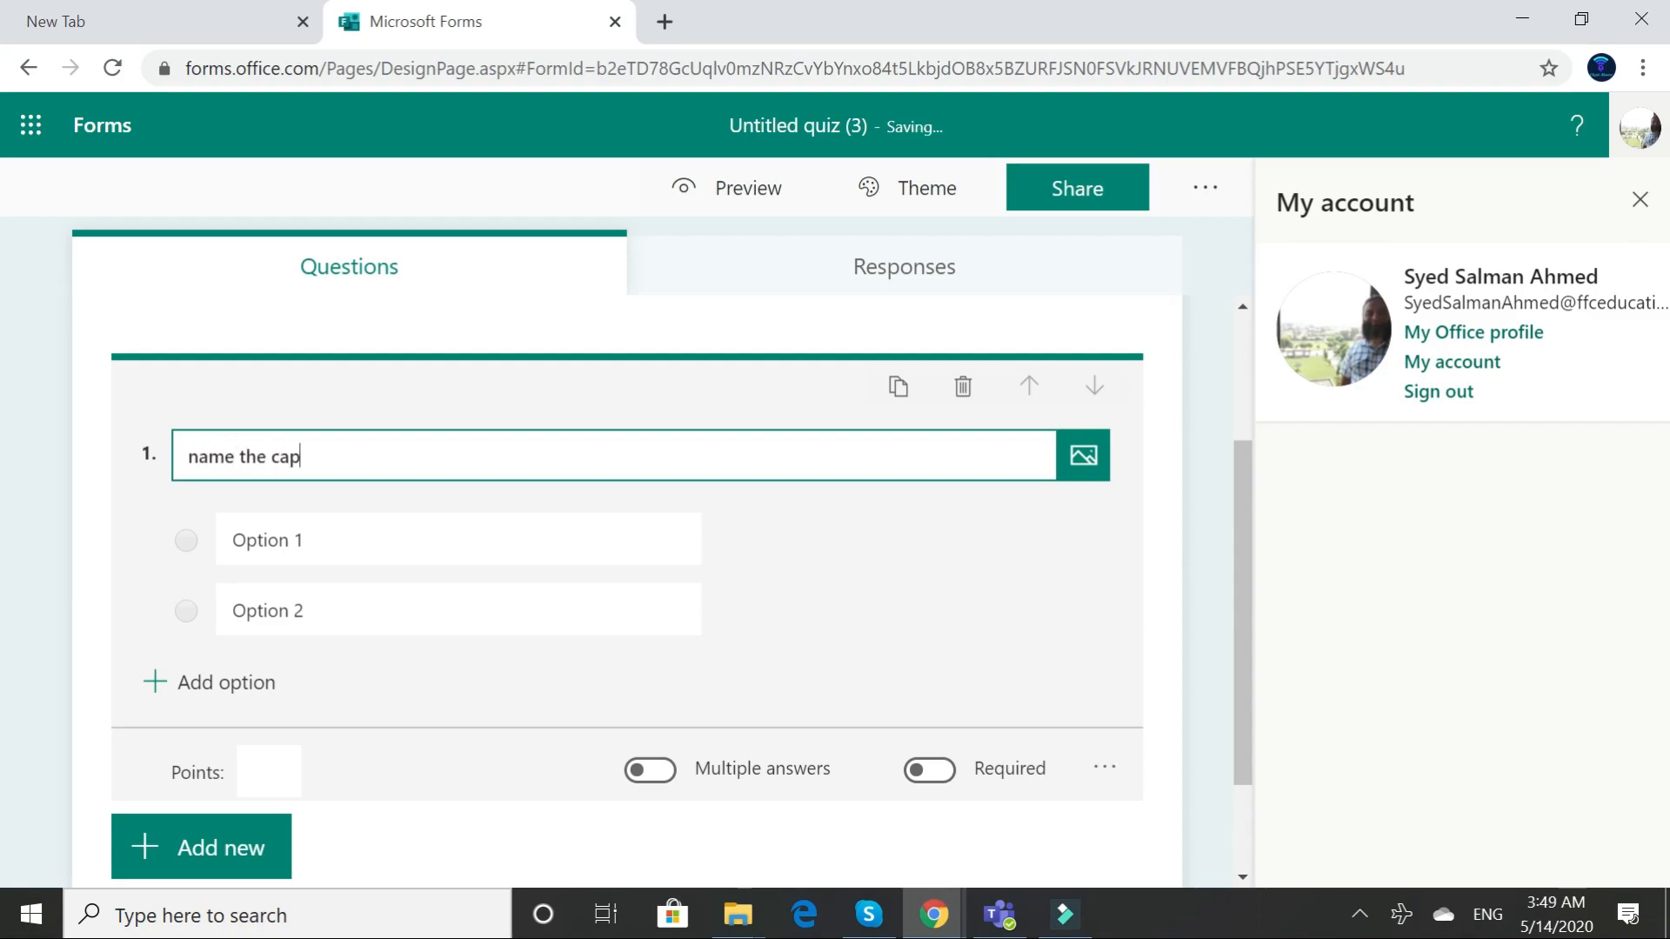
text(ital of pakista)
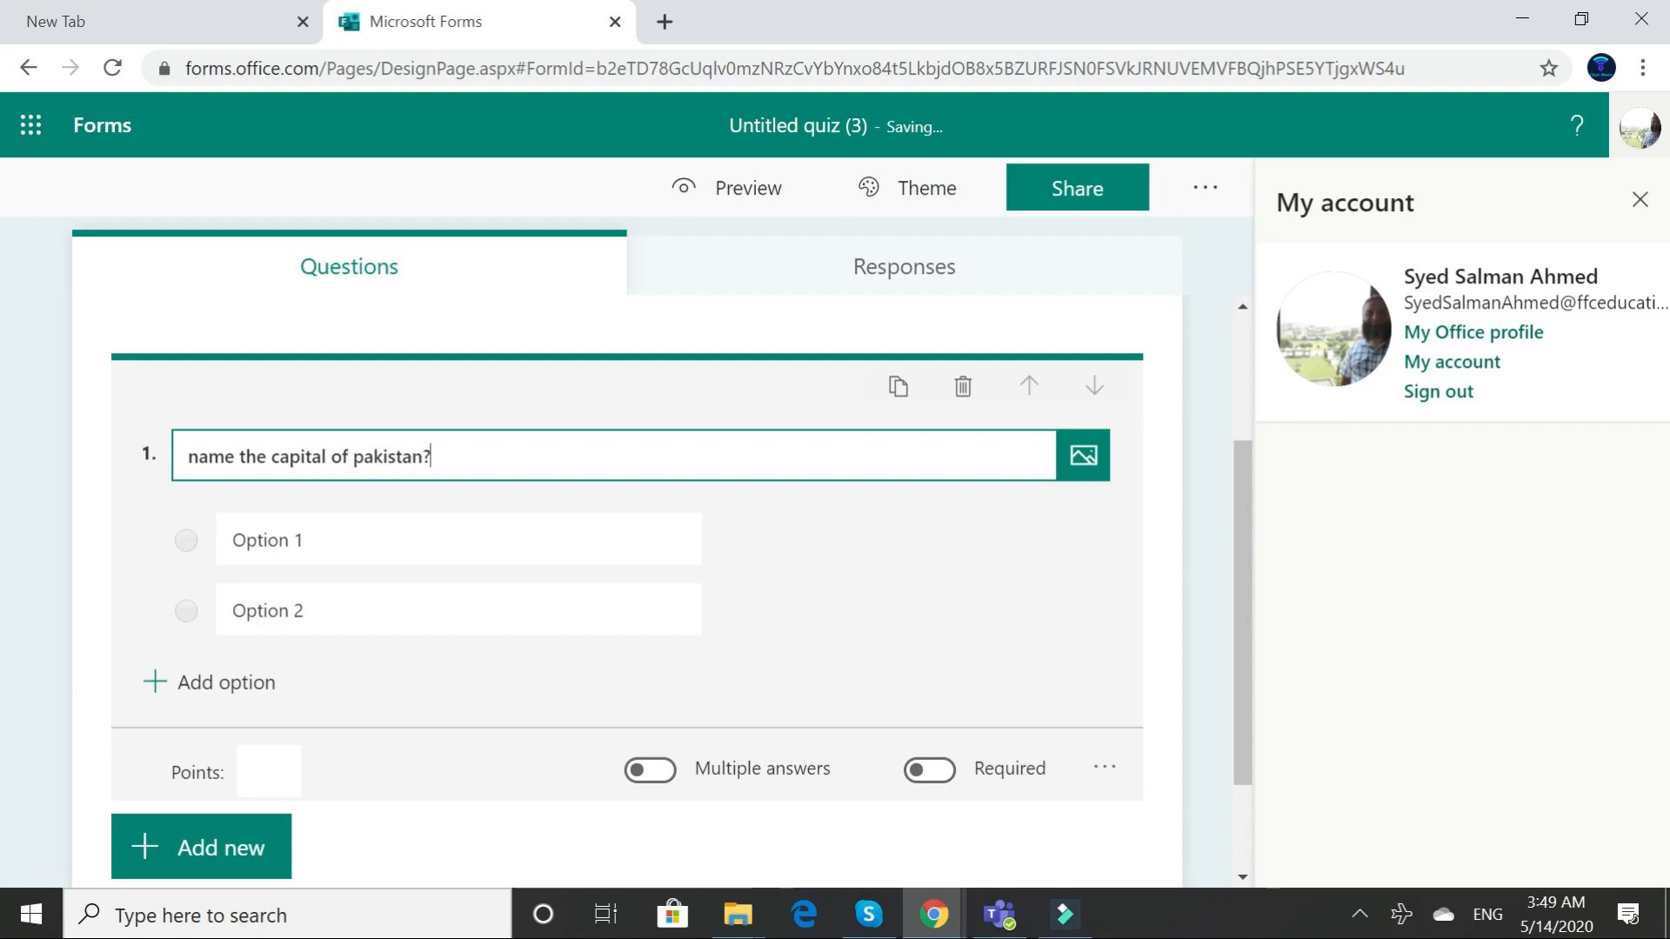
text(n?)
Enter the answer options islamabad, karachi and lahore, and mark islamabad as the correct answer.
click(234, 540)
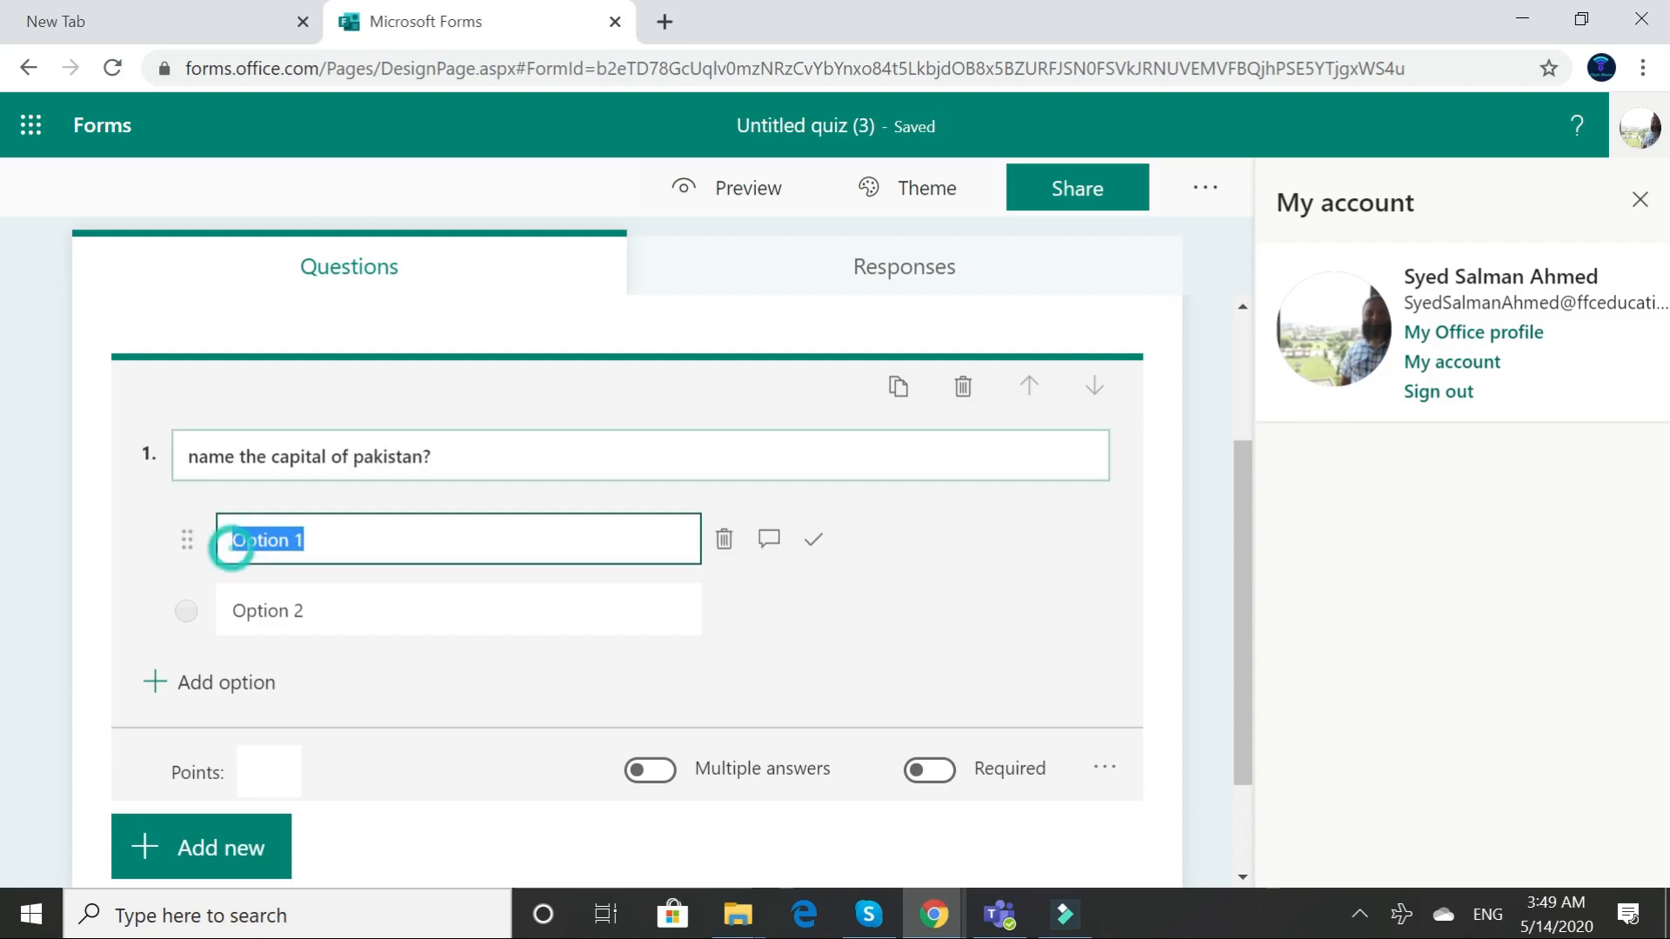
text(isl)
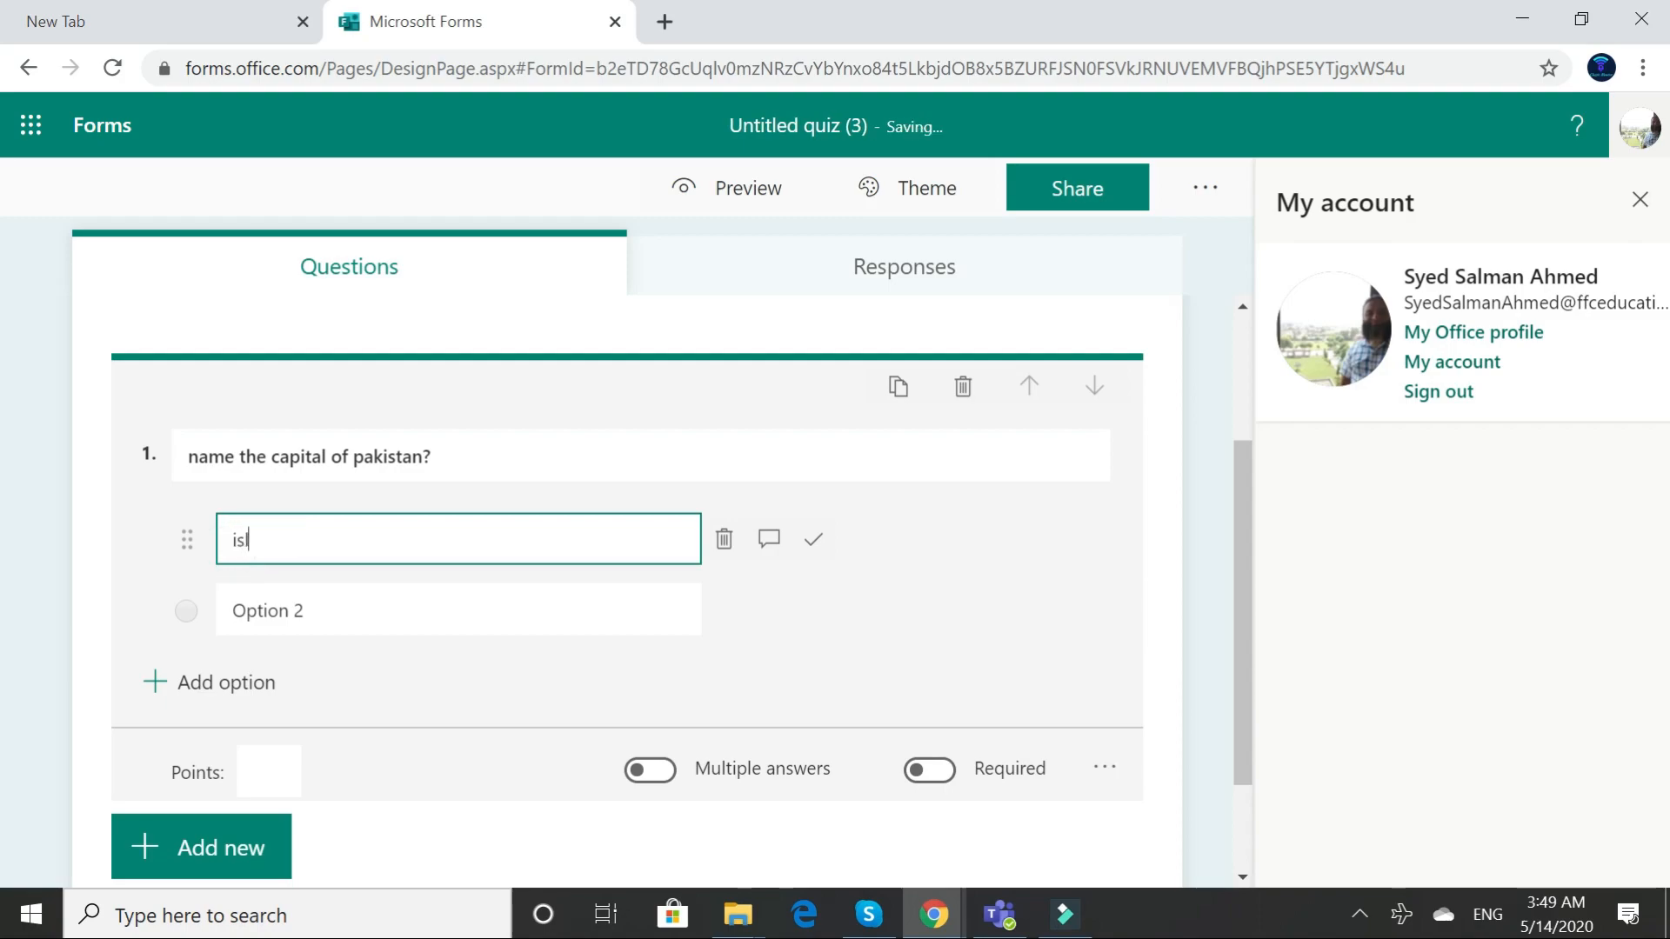
text(amabad)
click(309, 614)
text(k)
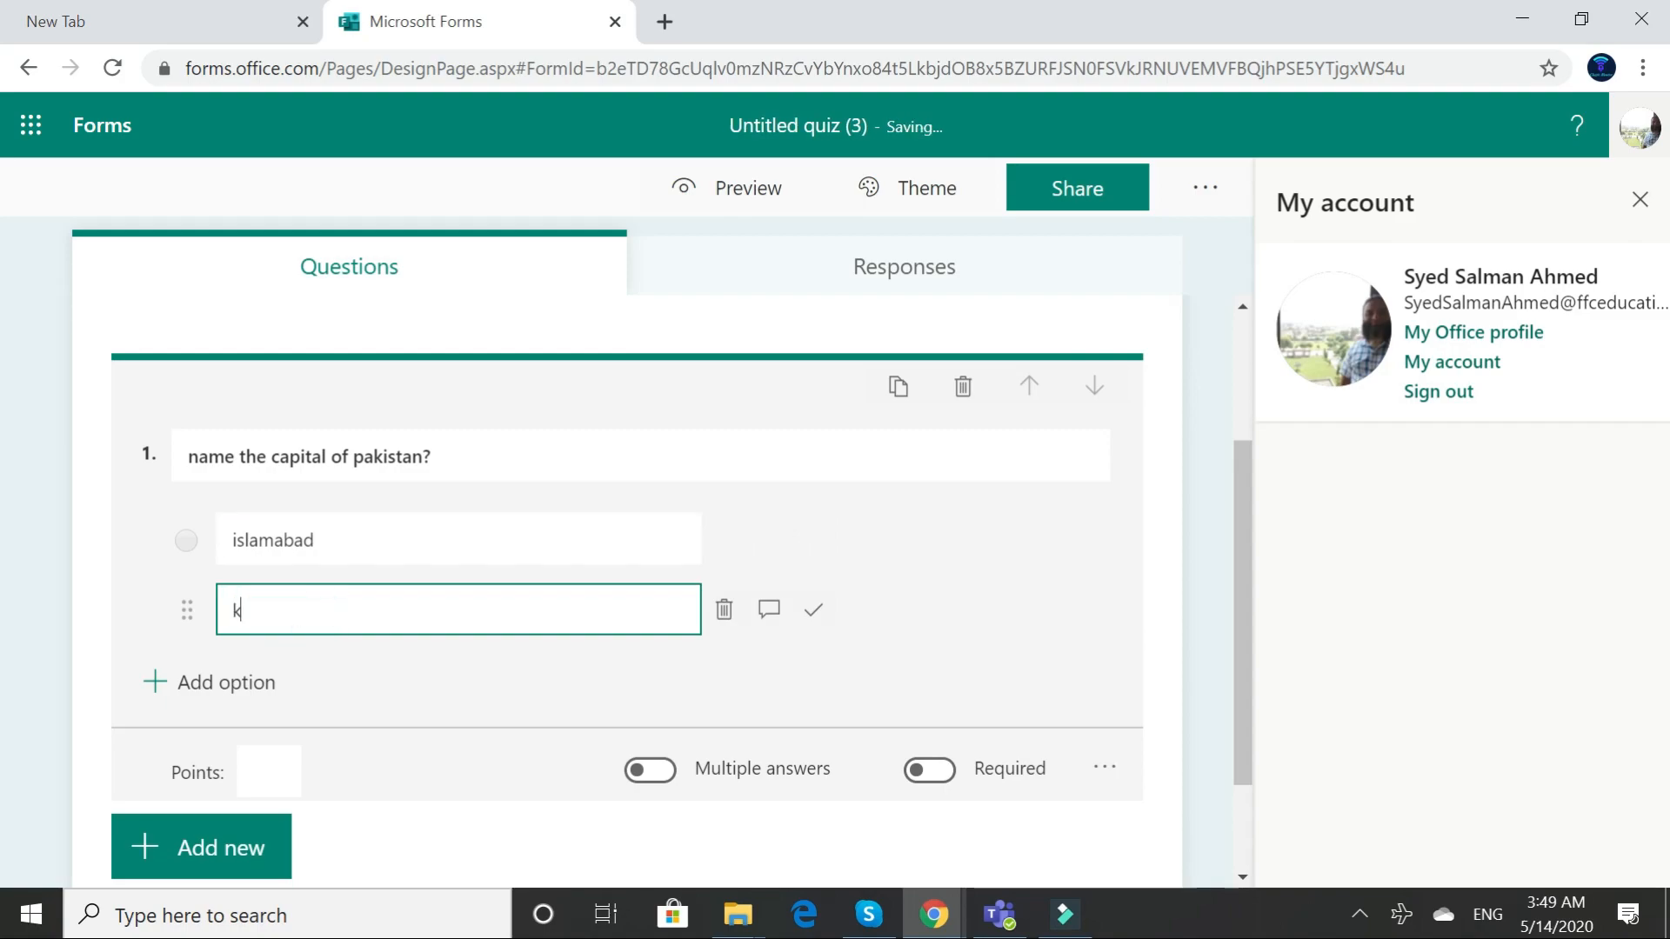
text(arachi)
click(232, 681)
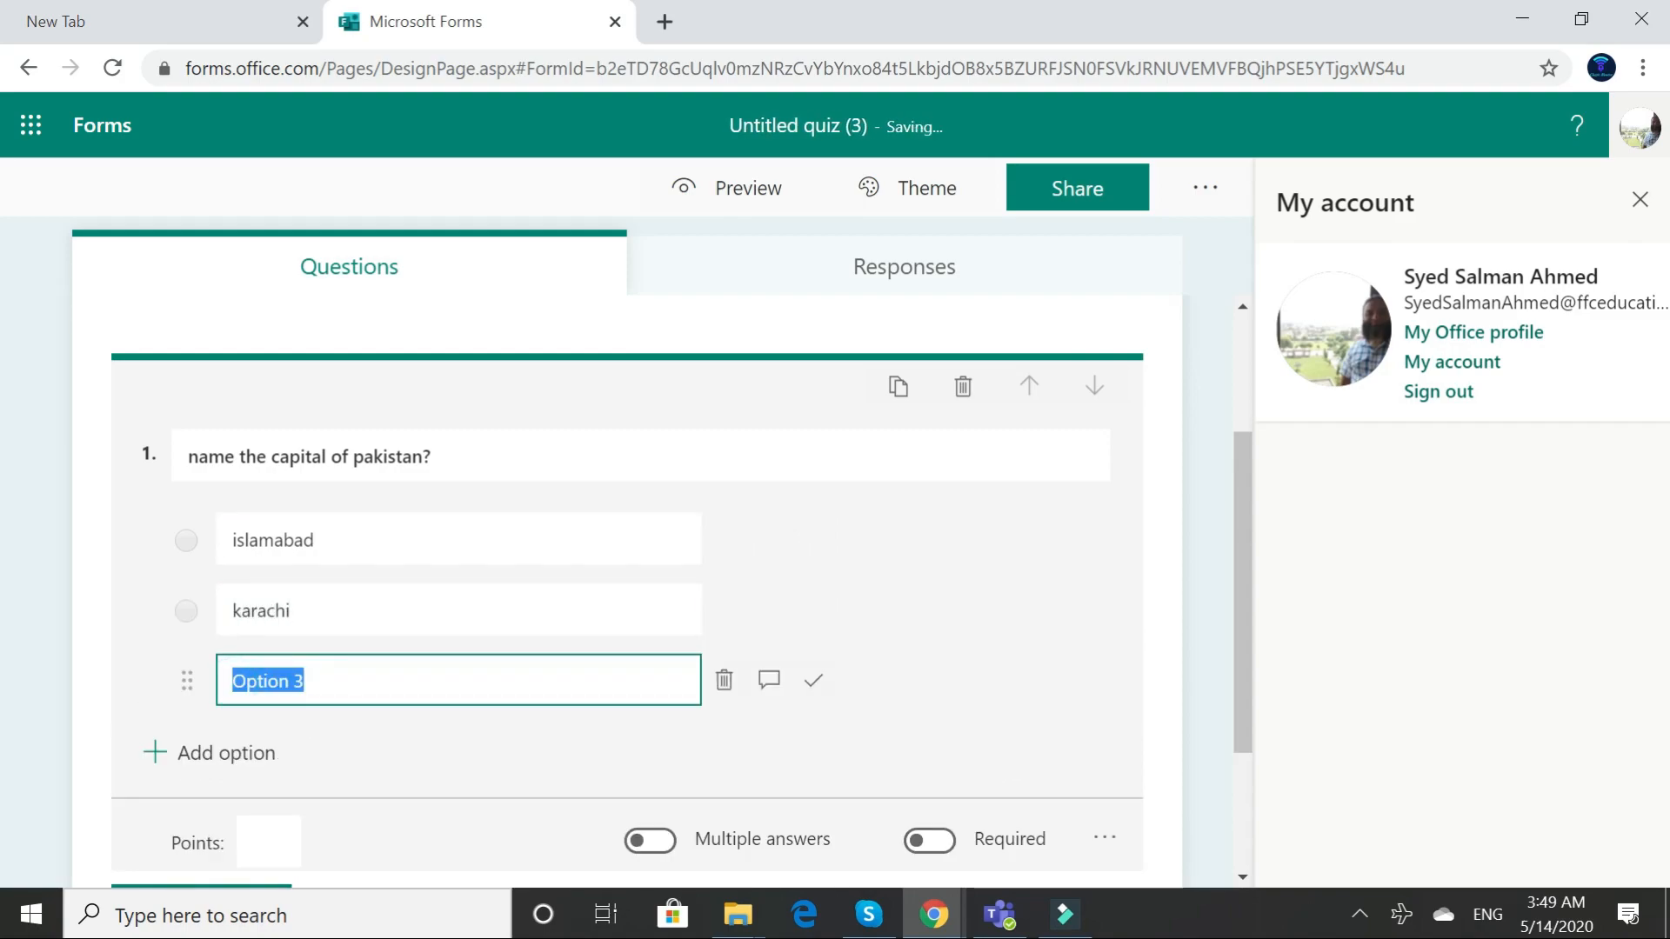
key(BackSpace)
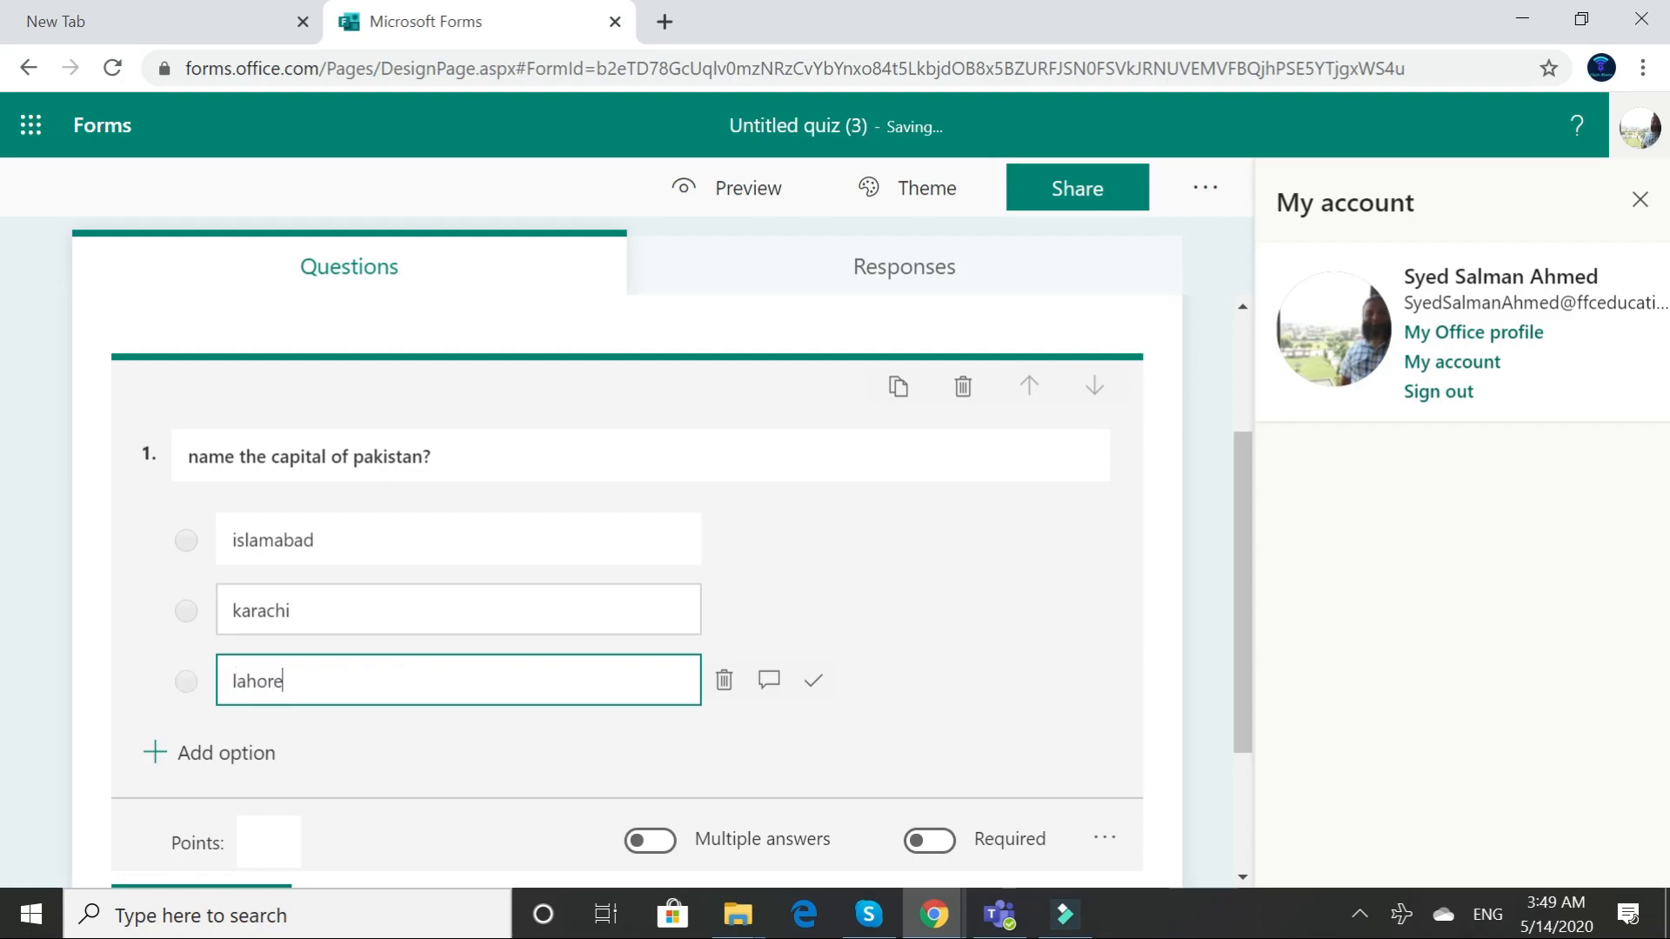
click(813, 539)
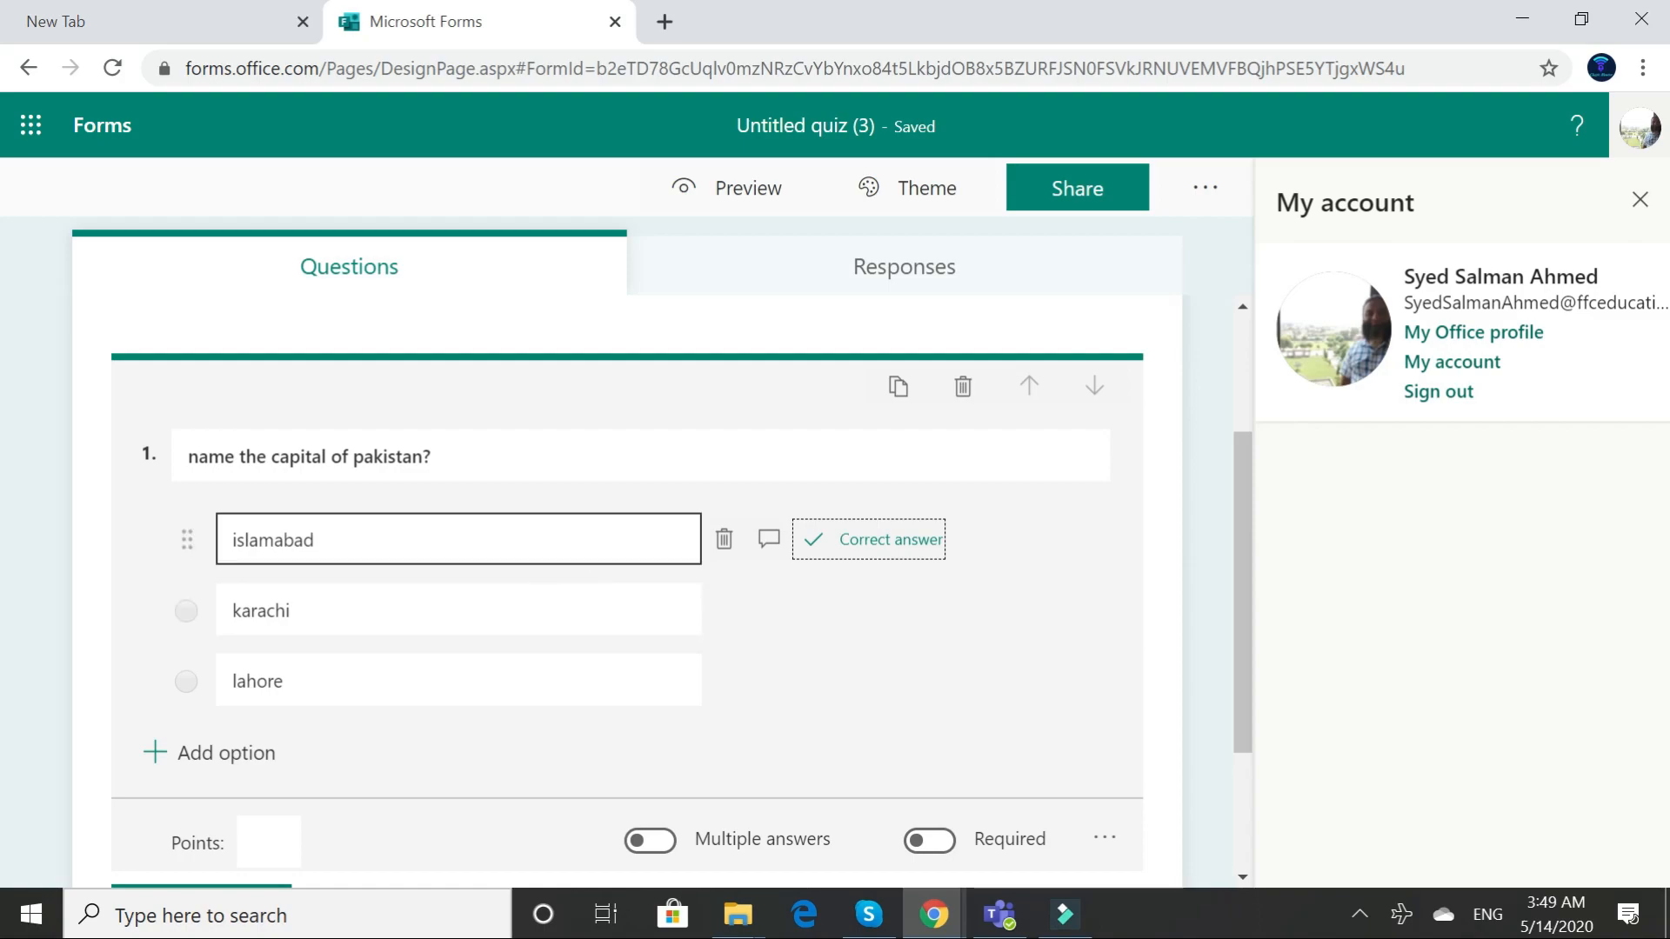
Add a second choice question to the quiz below the capital question.
scroll(626, 565, down, 3)
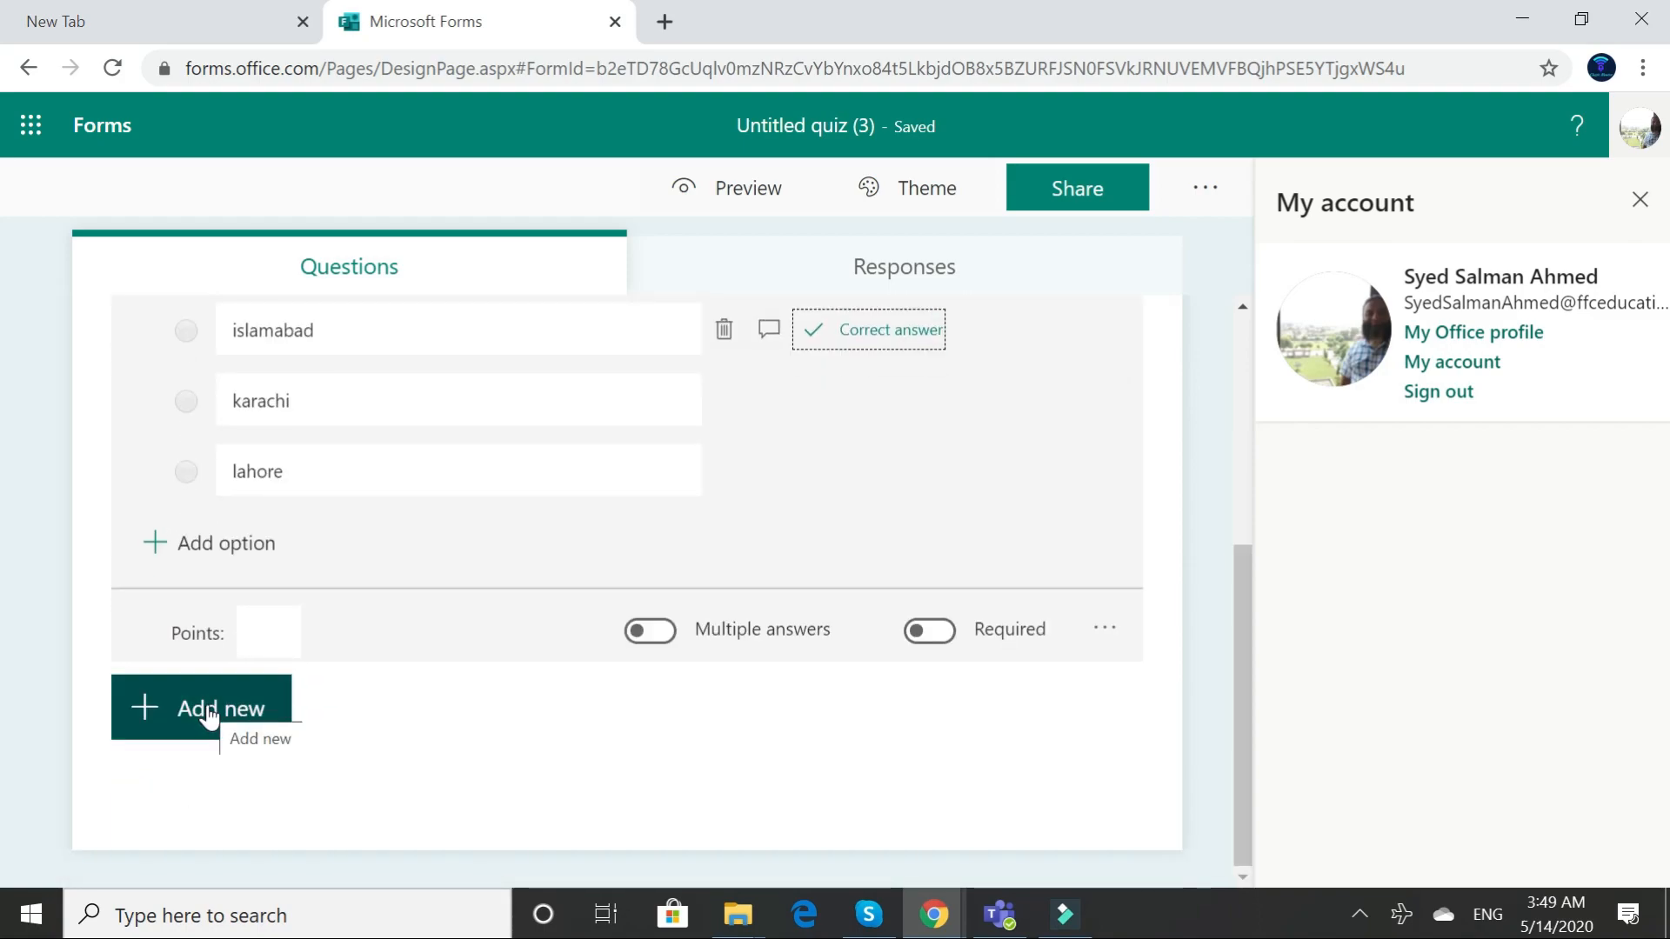
click(209, 716)
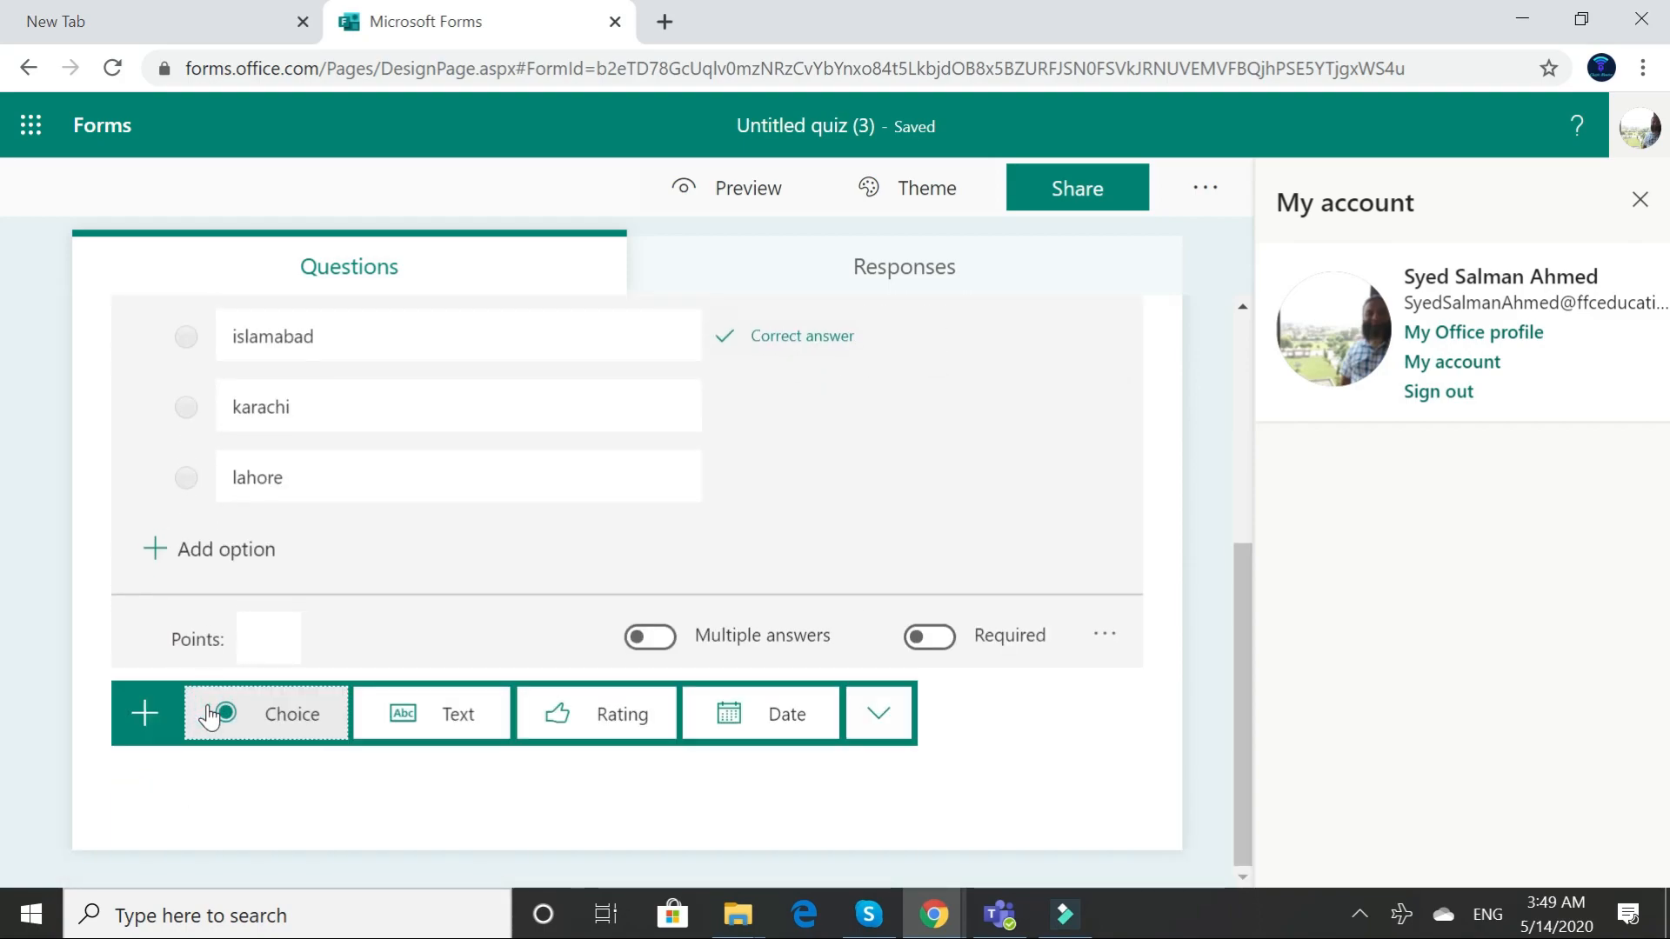
click(278, 727)
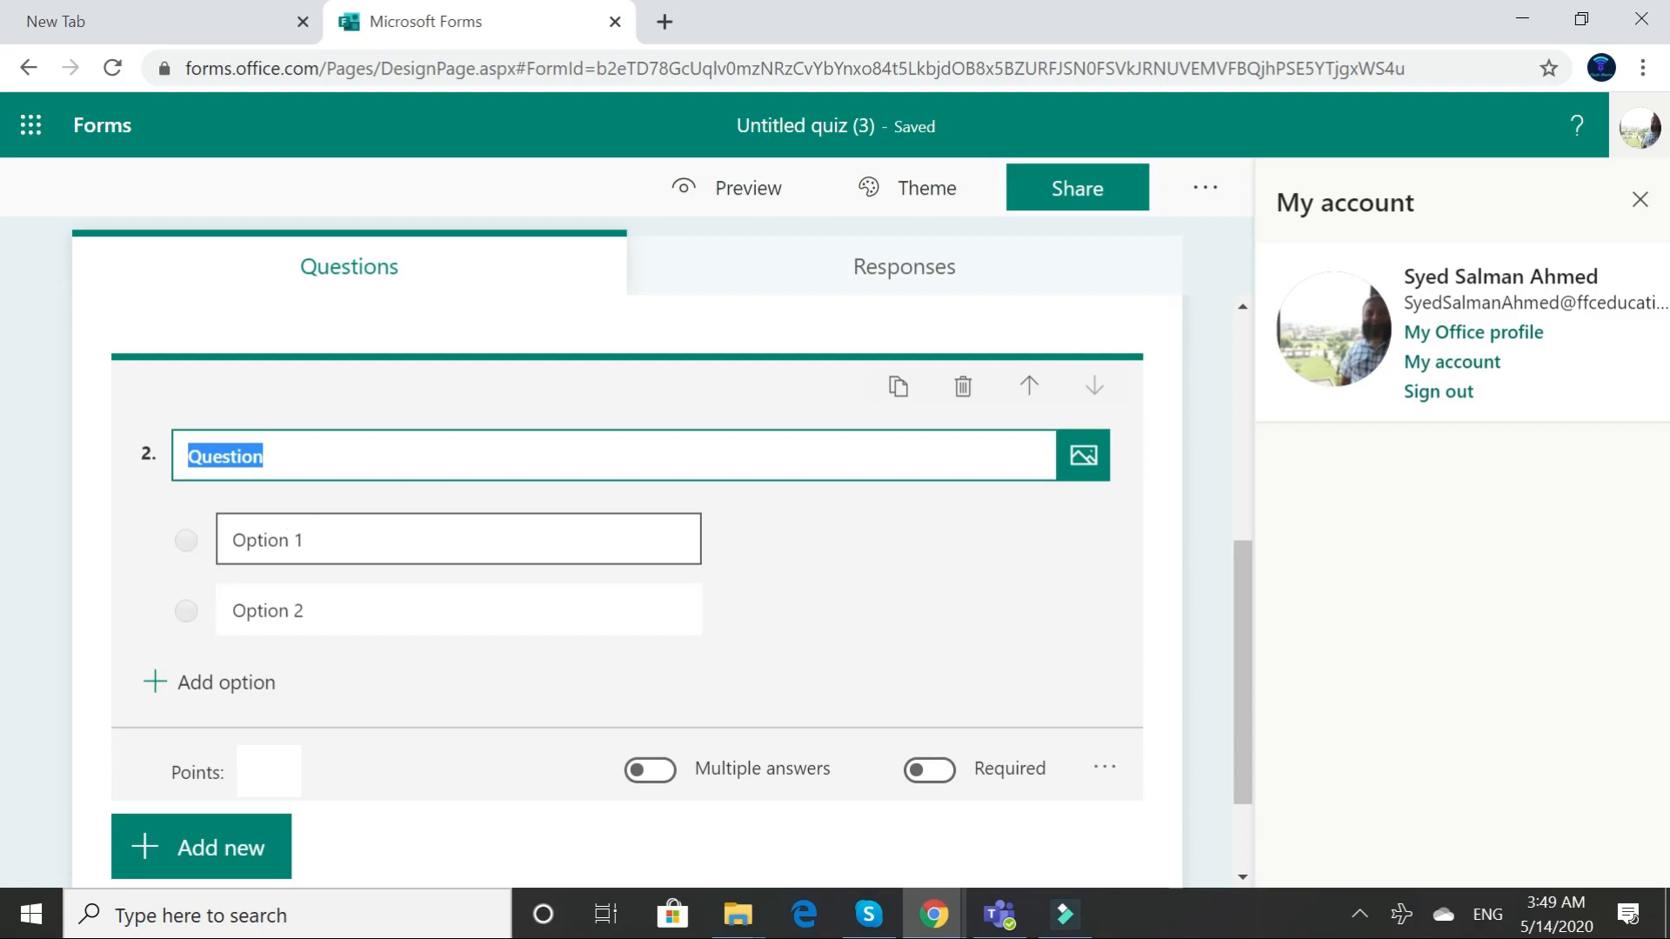
Title the quiz "General Knowledge".
scroll(627, 600, up, 5)
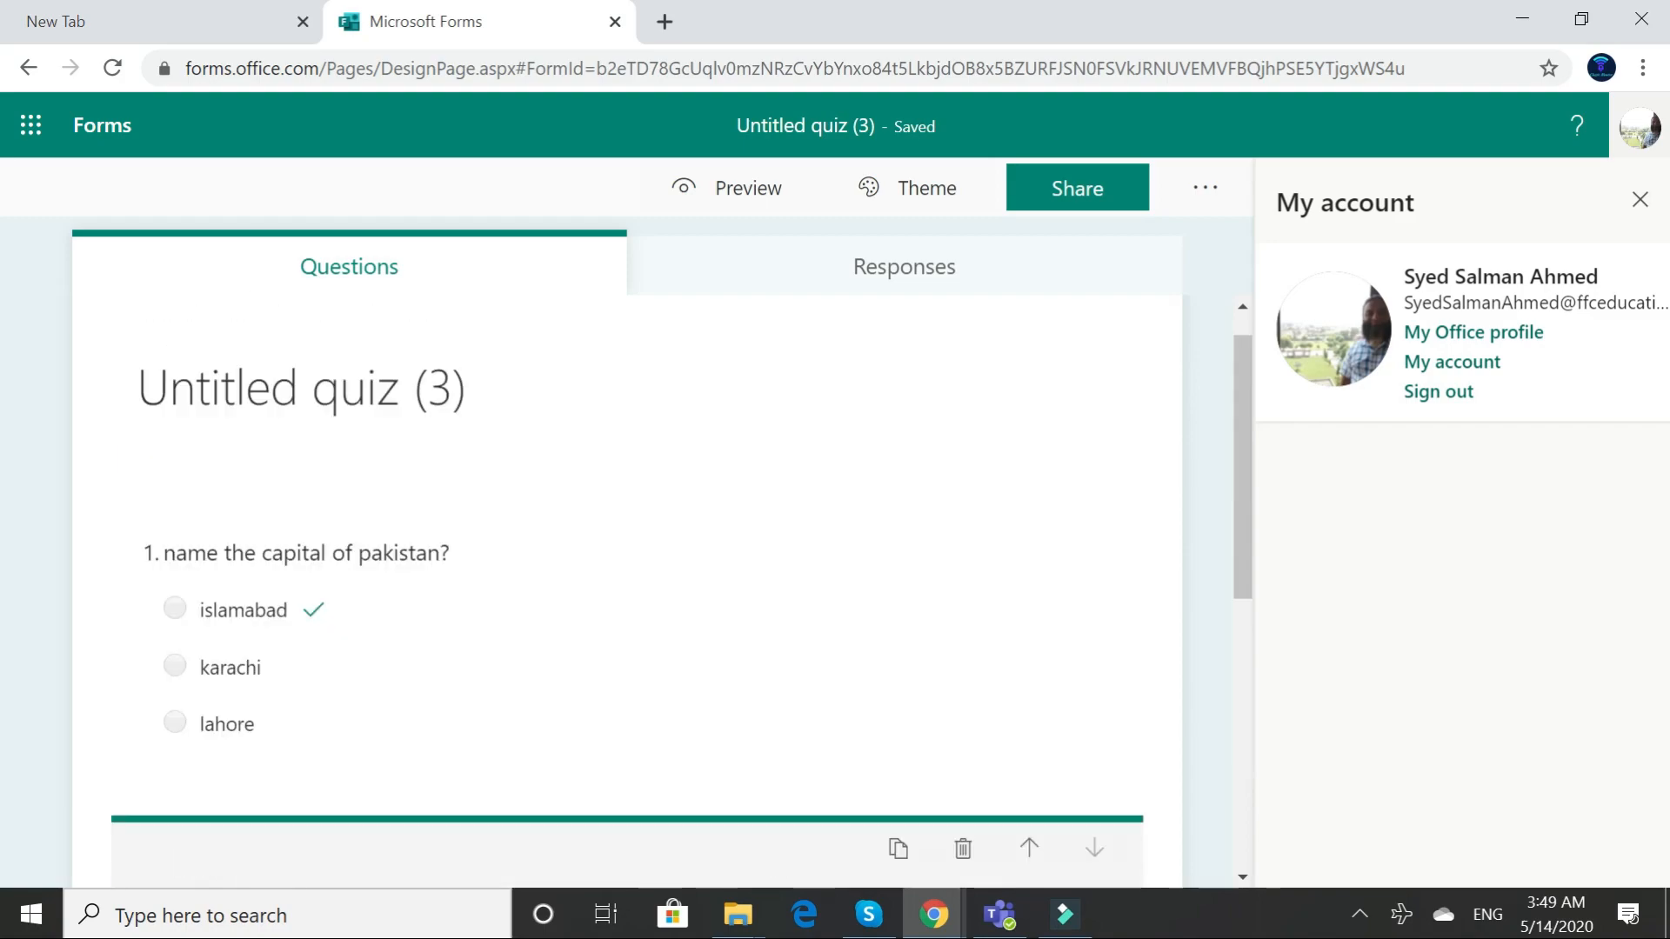
click(327, 450)
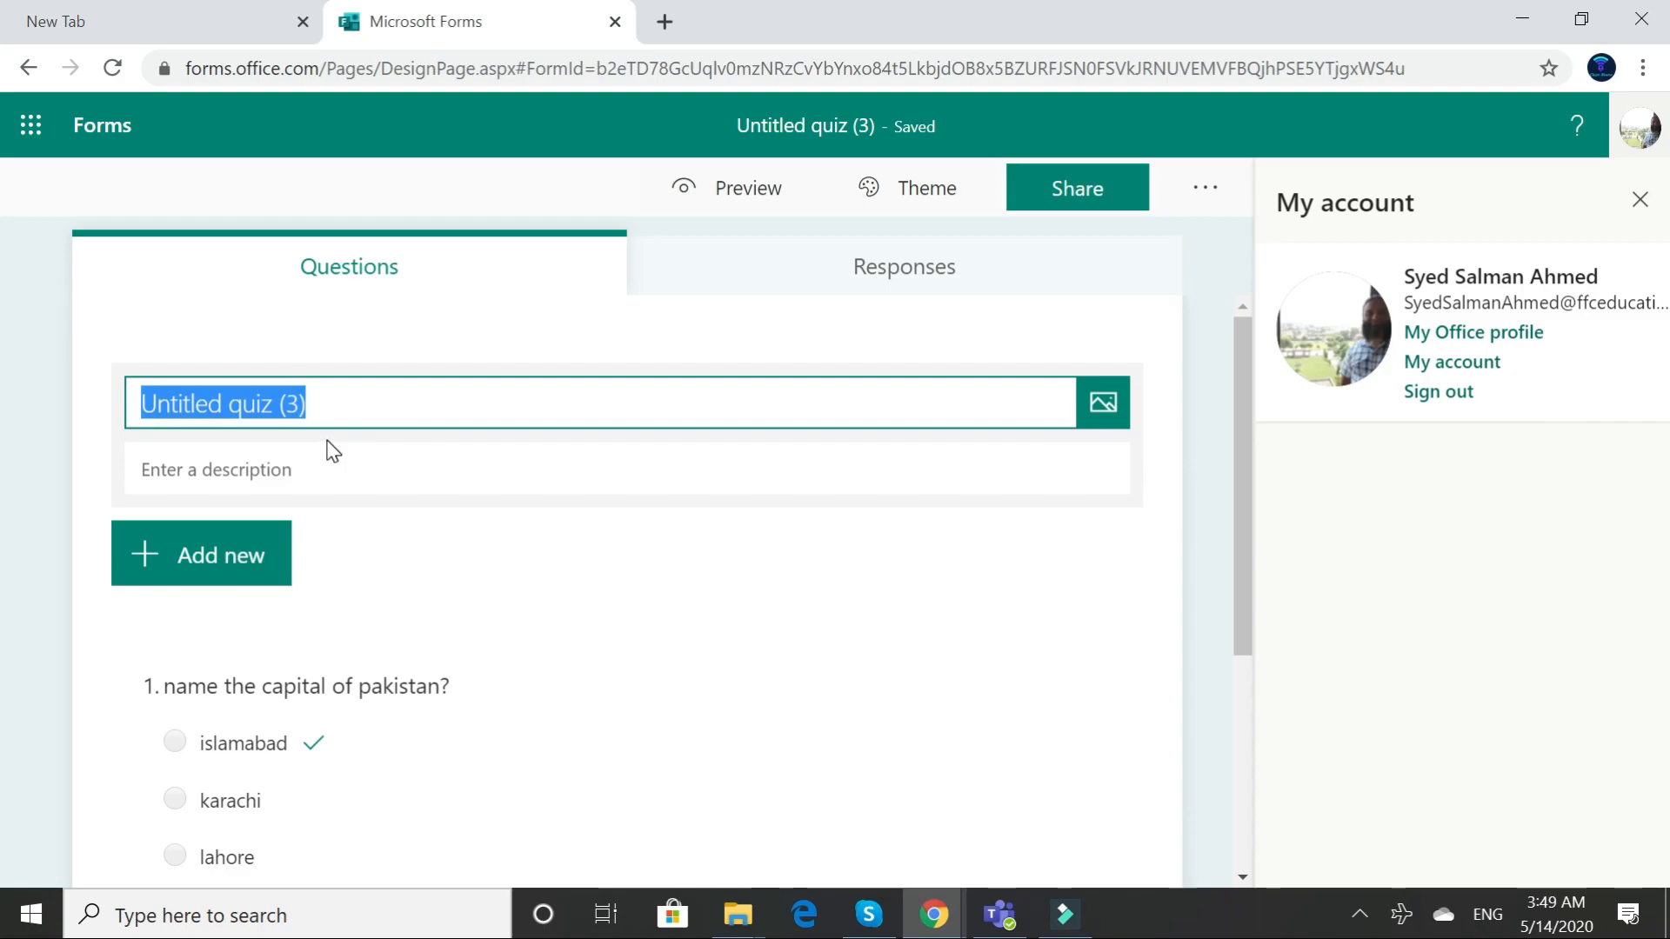
text(General K)
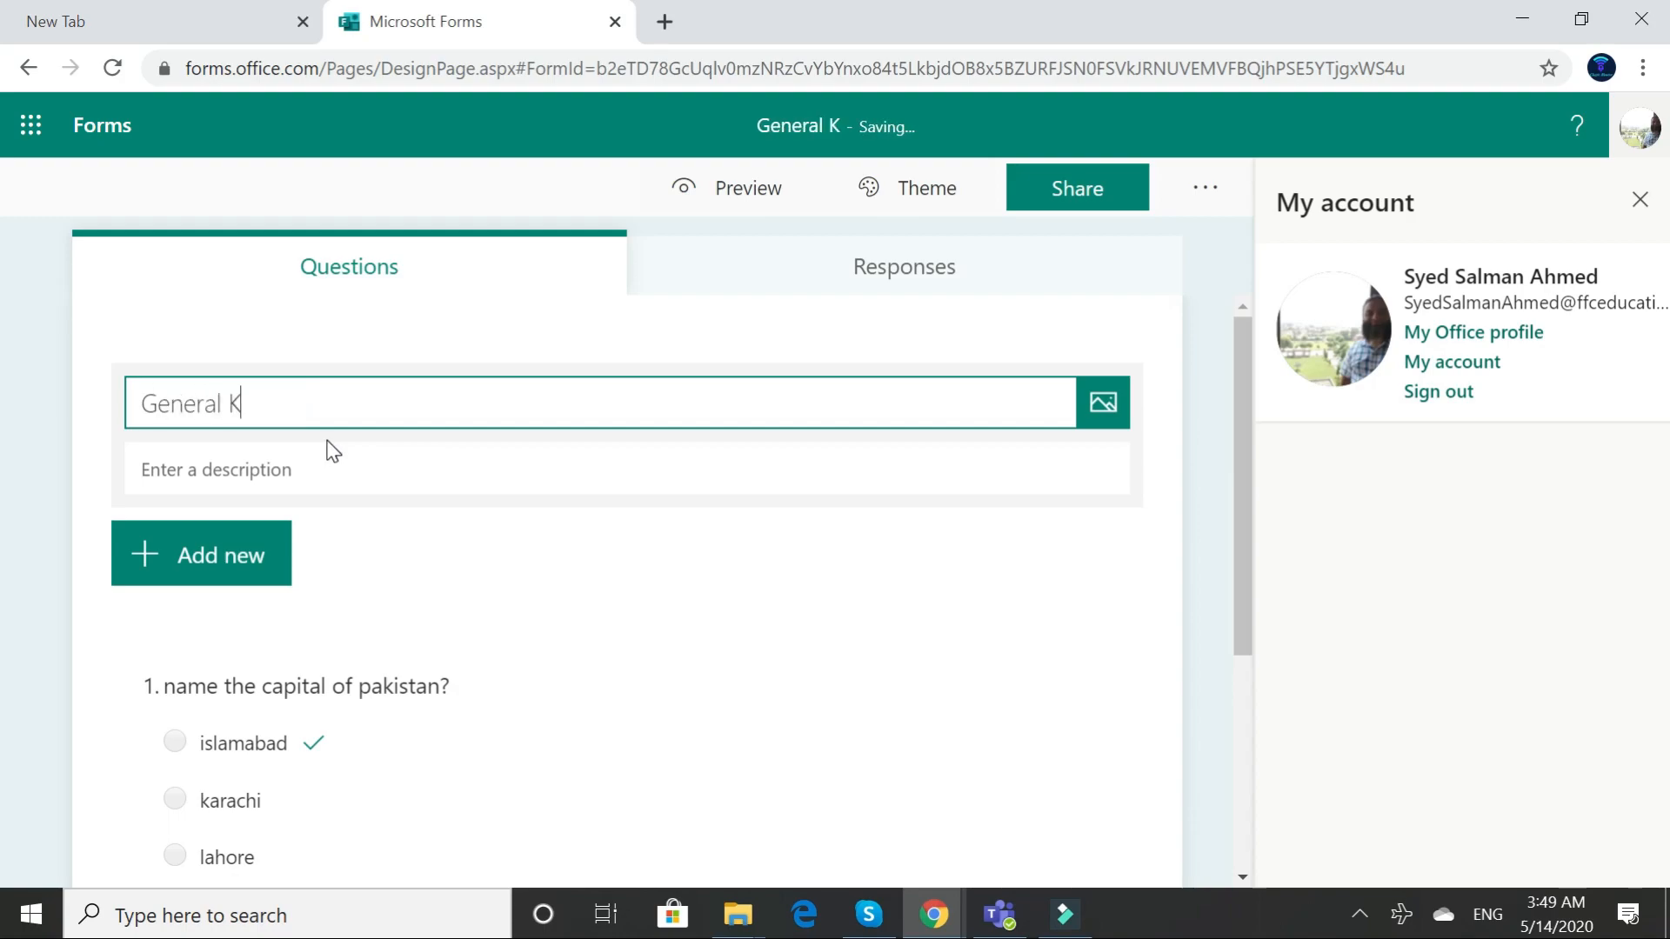
text(nowle)
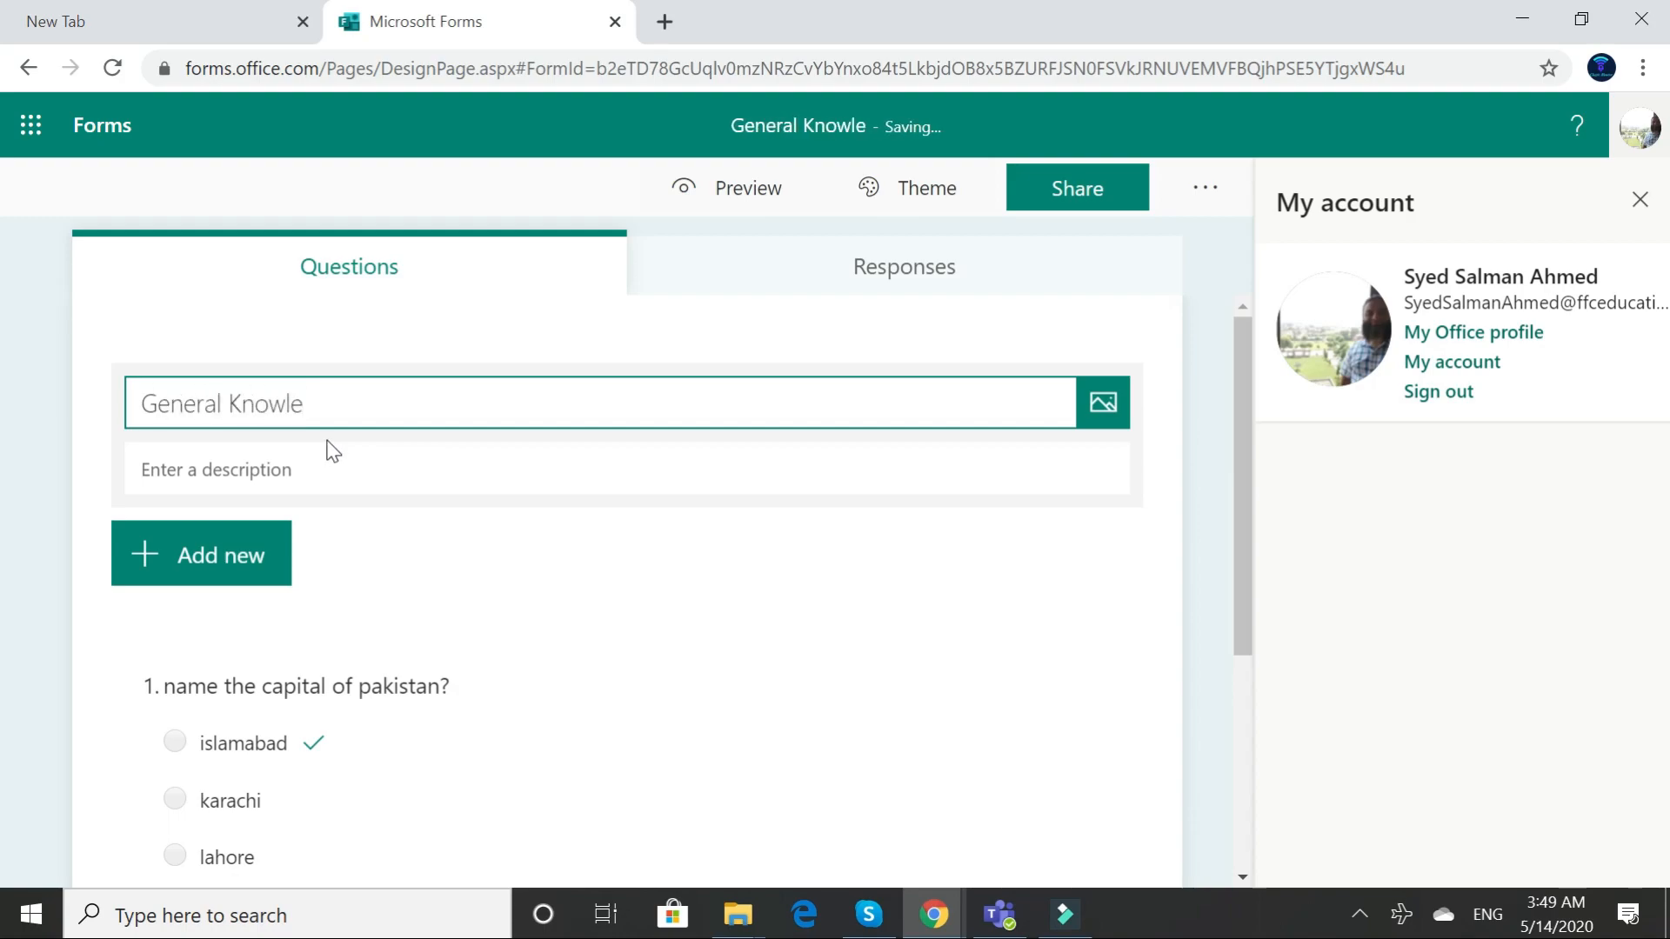
text(dge)
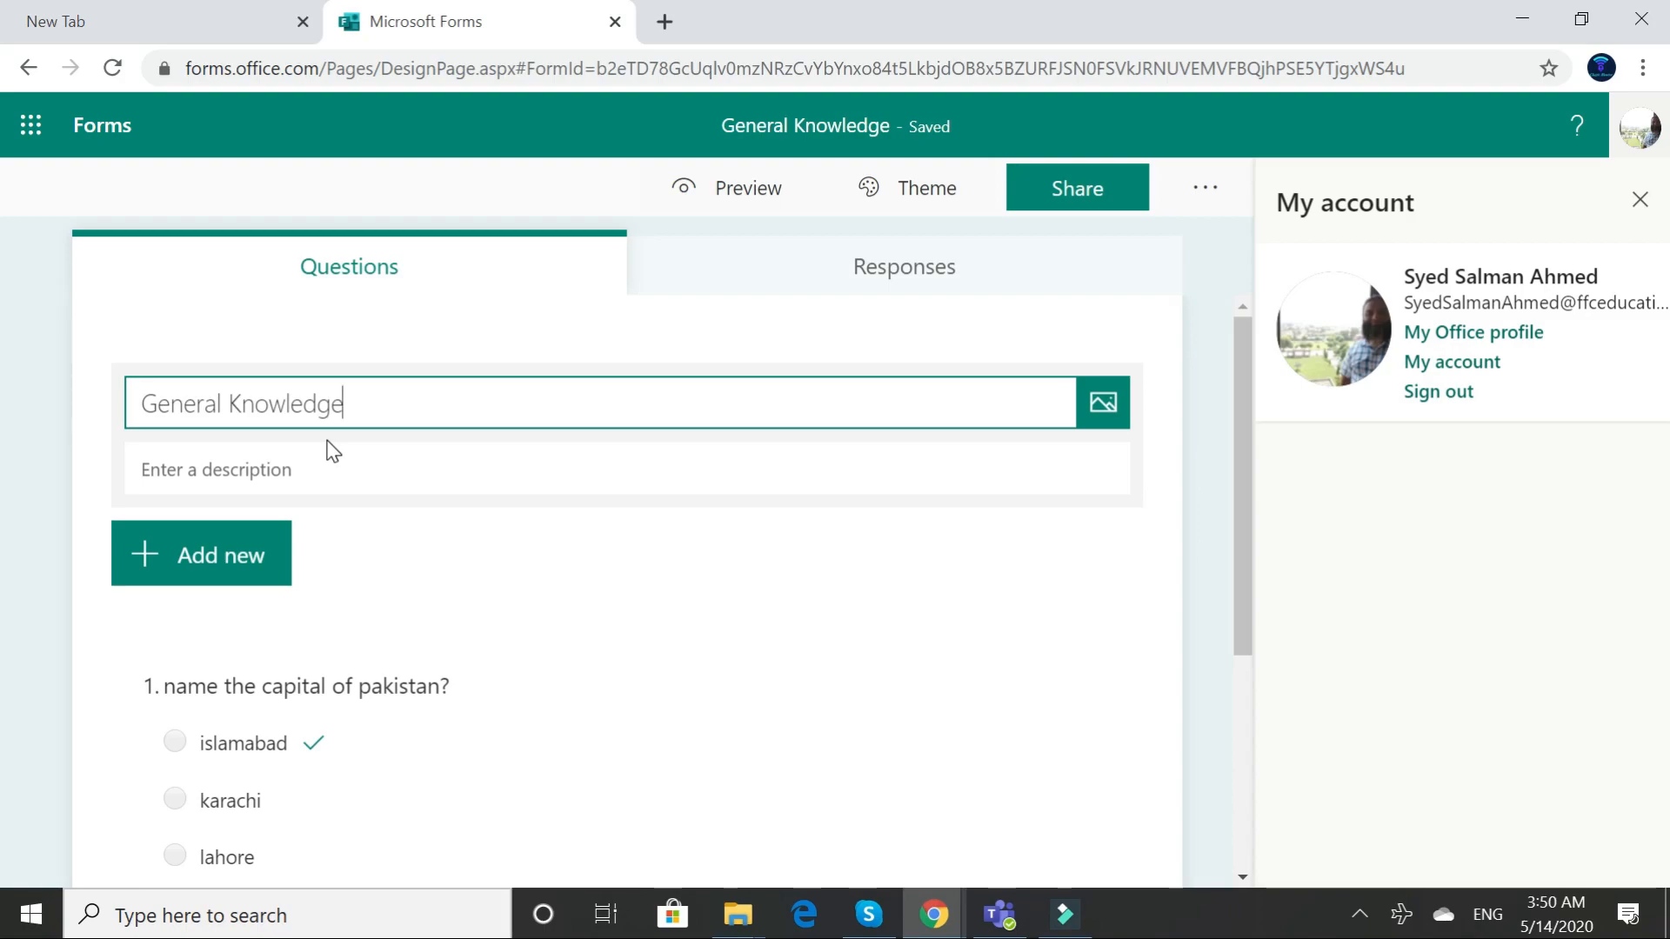
key(Tab)
Preview the General Knowledge quiz in computer view and look through its questions.
click(1205, 187)
click(735, 188)
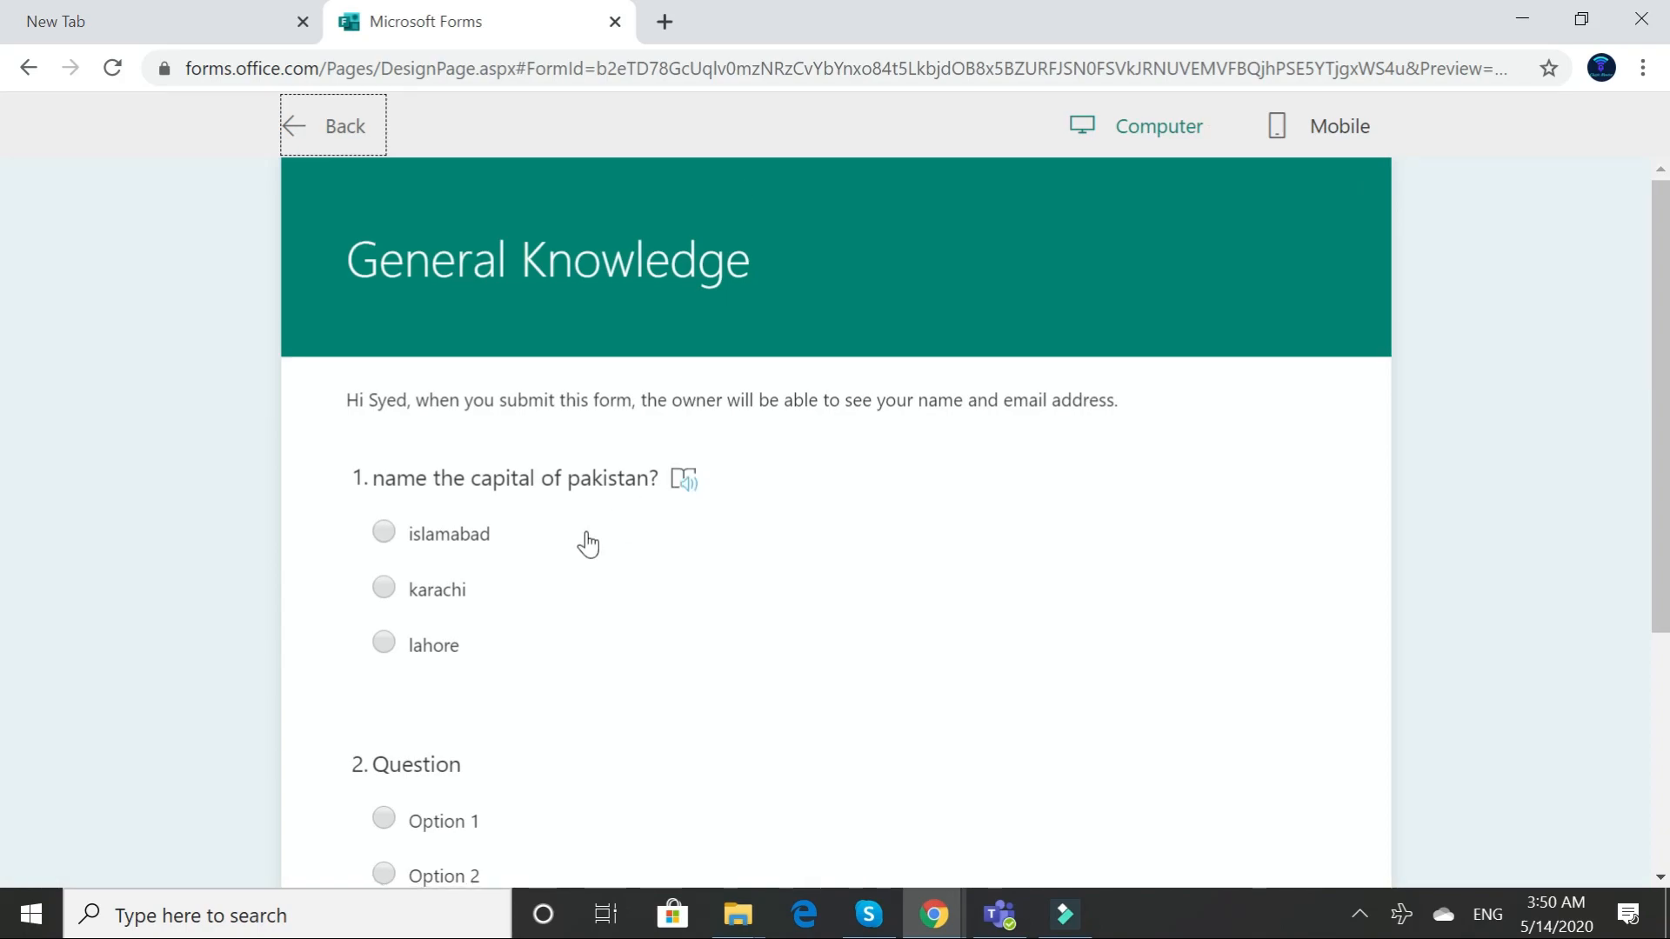
scroll(585, 545, down, 4)
scroll(587, 545, up, 4)
scroll(584, 541, down, 4)
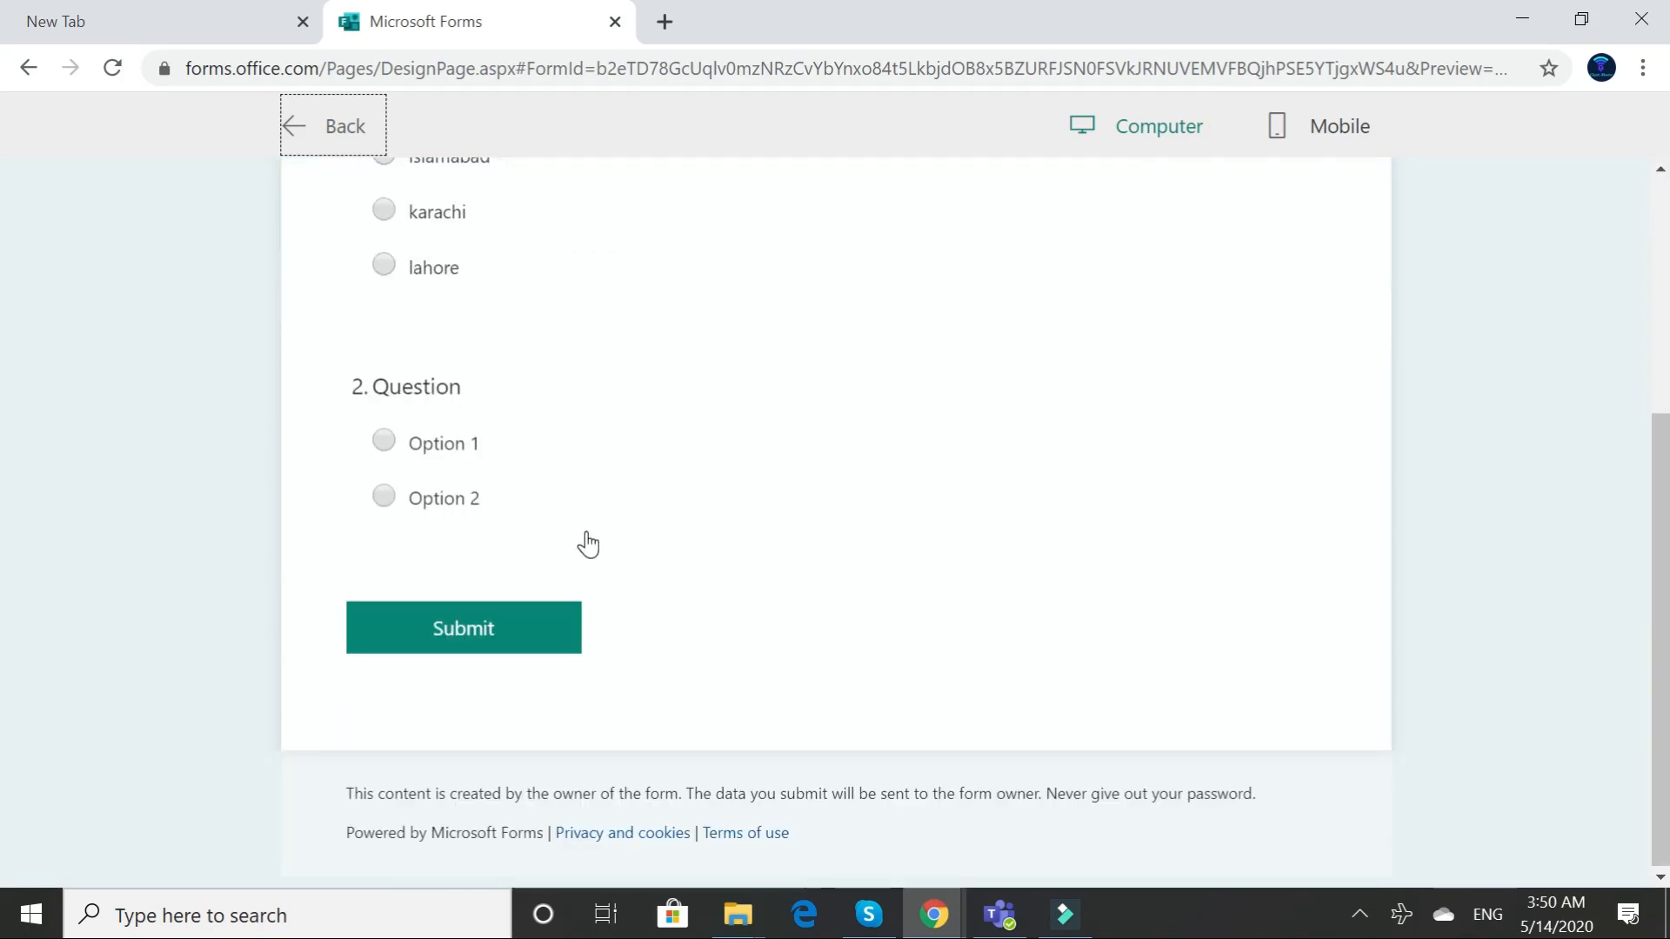
scroll(587, 539, up, 4)
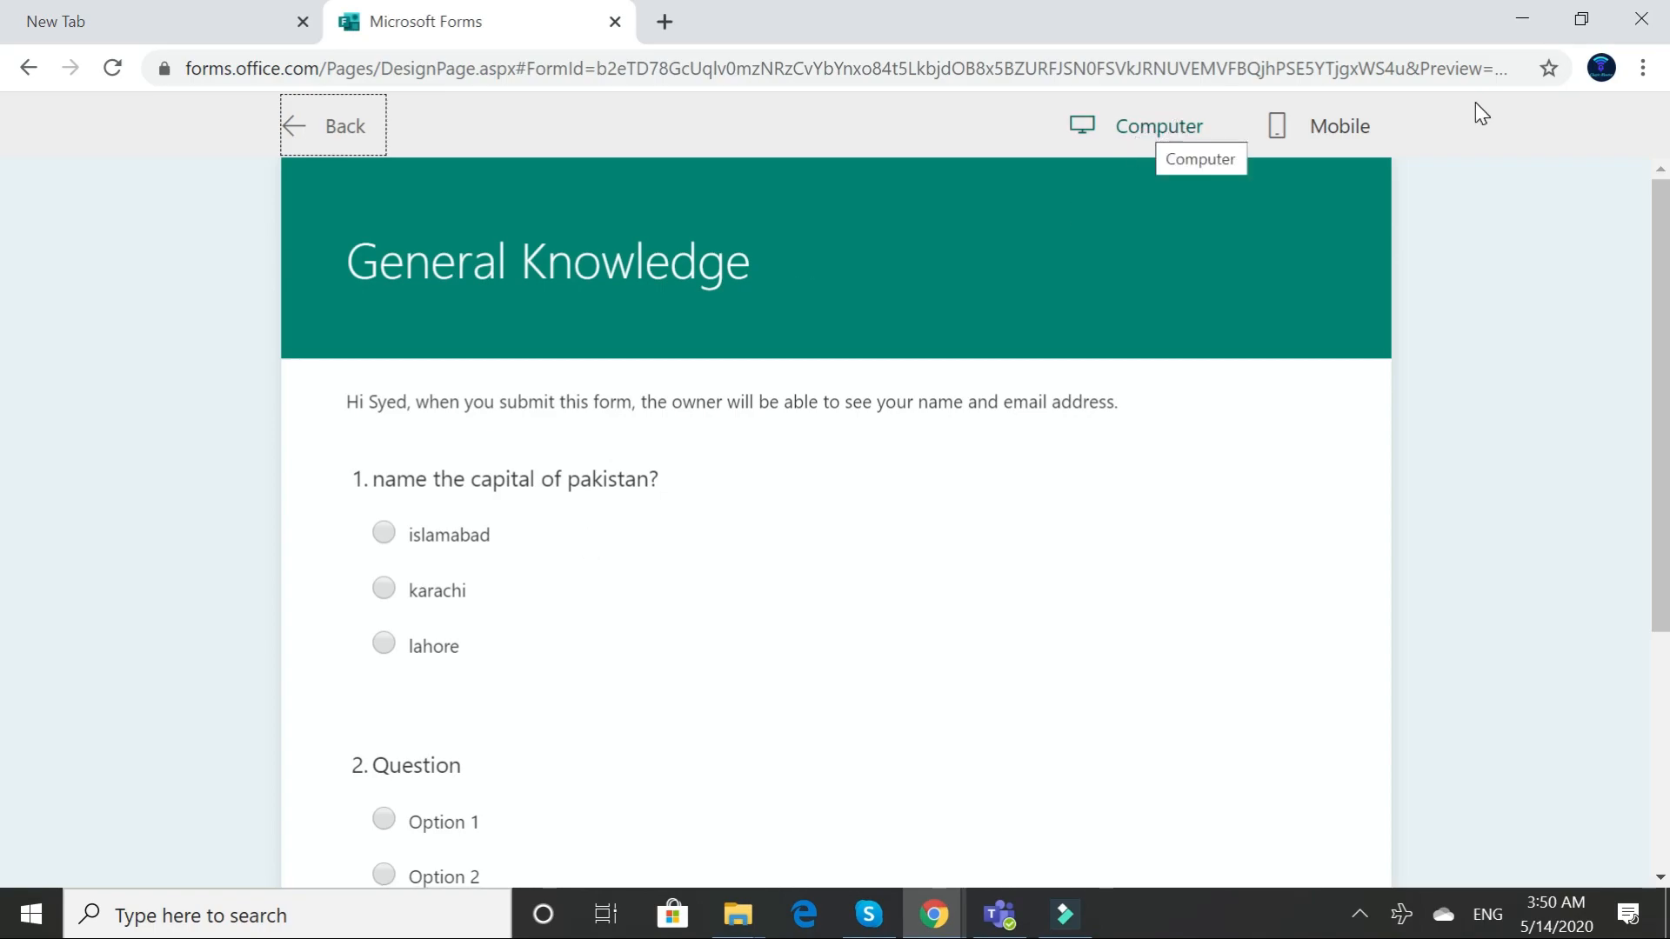
Preview the General Knowledge quiz in mobile view, return to the editor, and look through its questions and additional form options.
click(1359, 124)
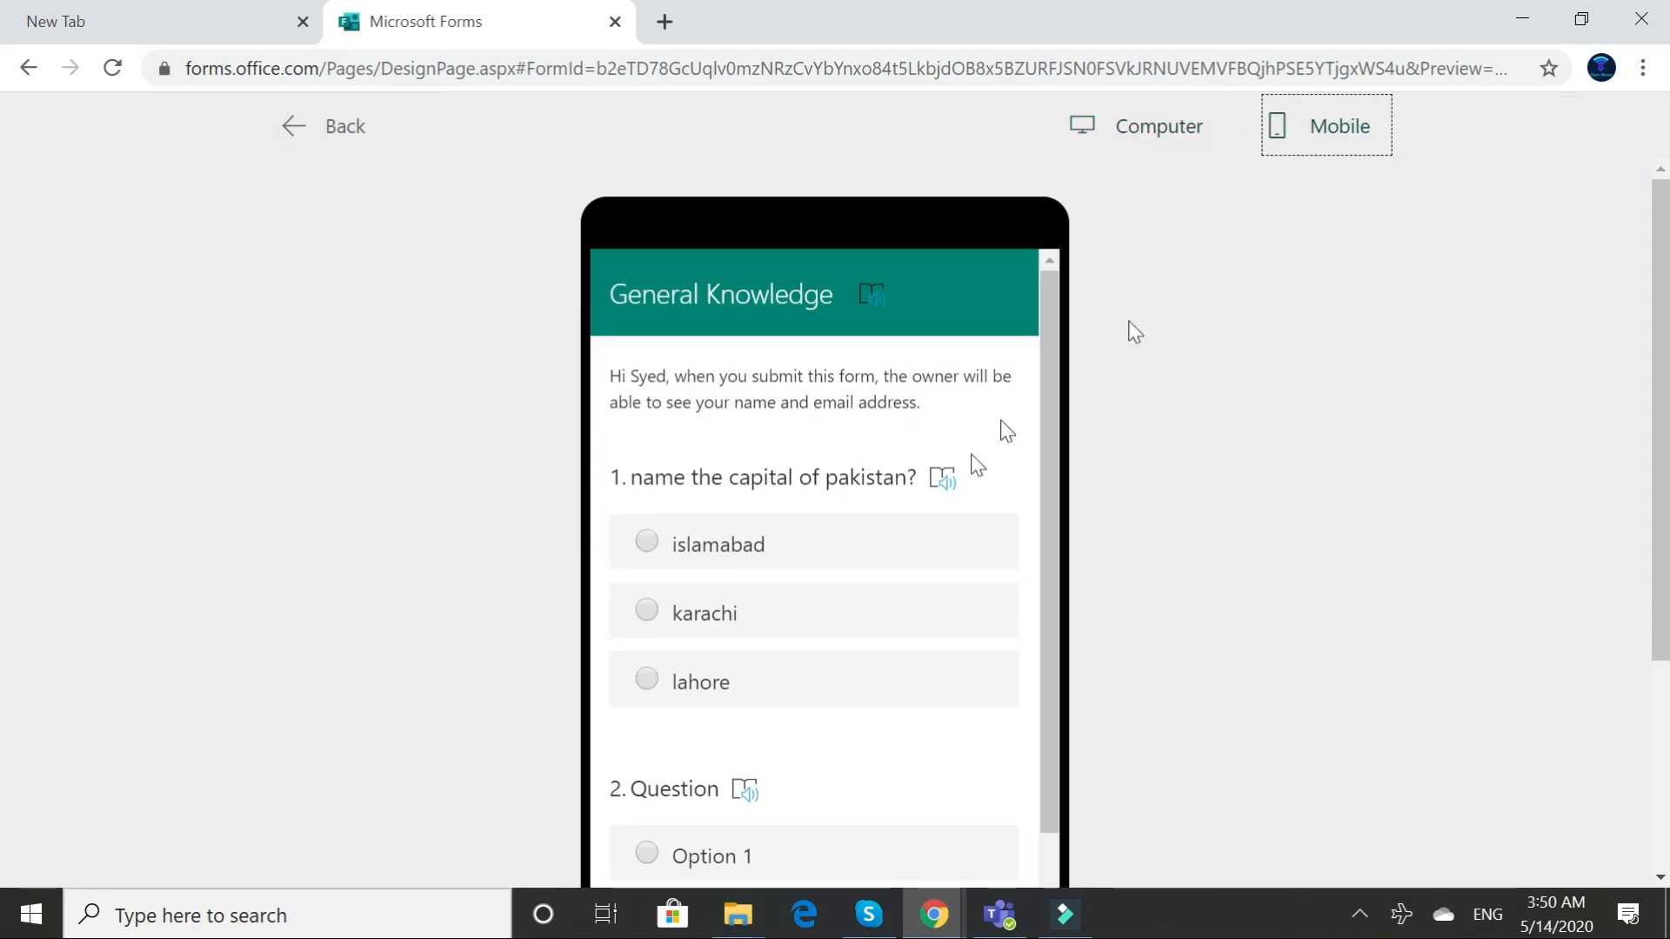
scroll(915, 530, down, 4)
scroll(915, 529, up, 4)
click(309, 129)
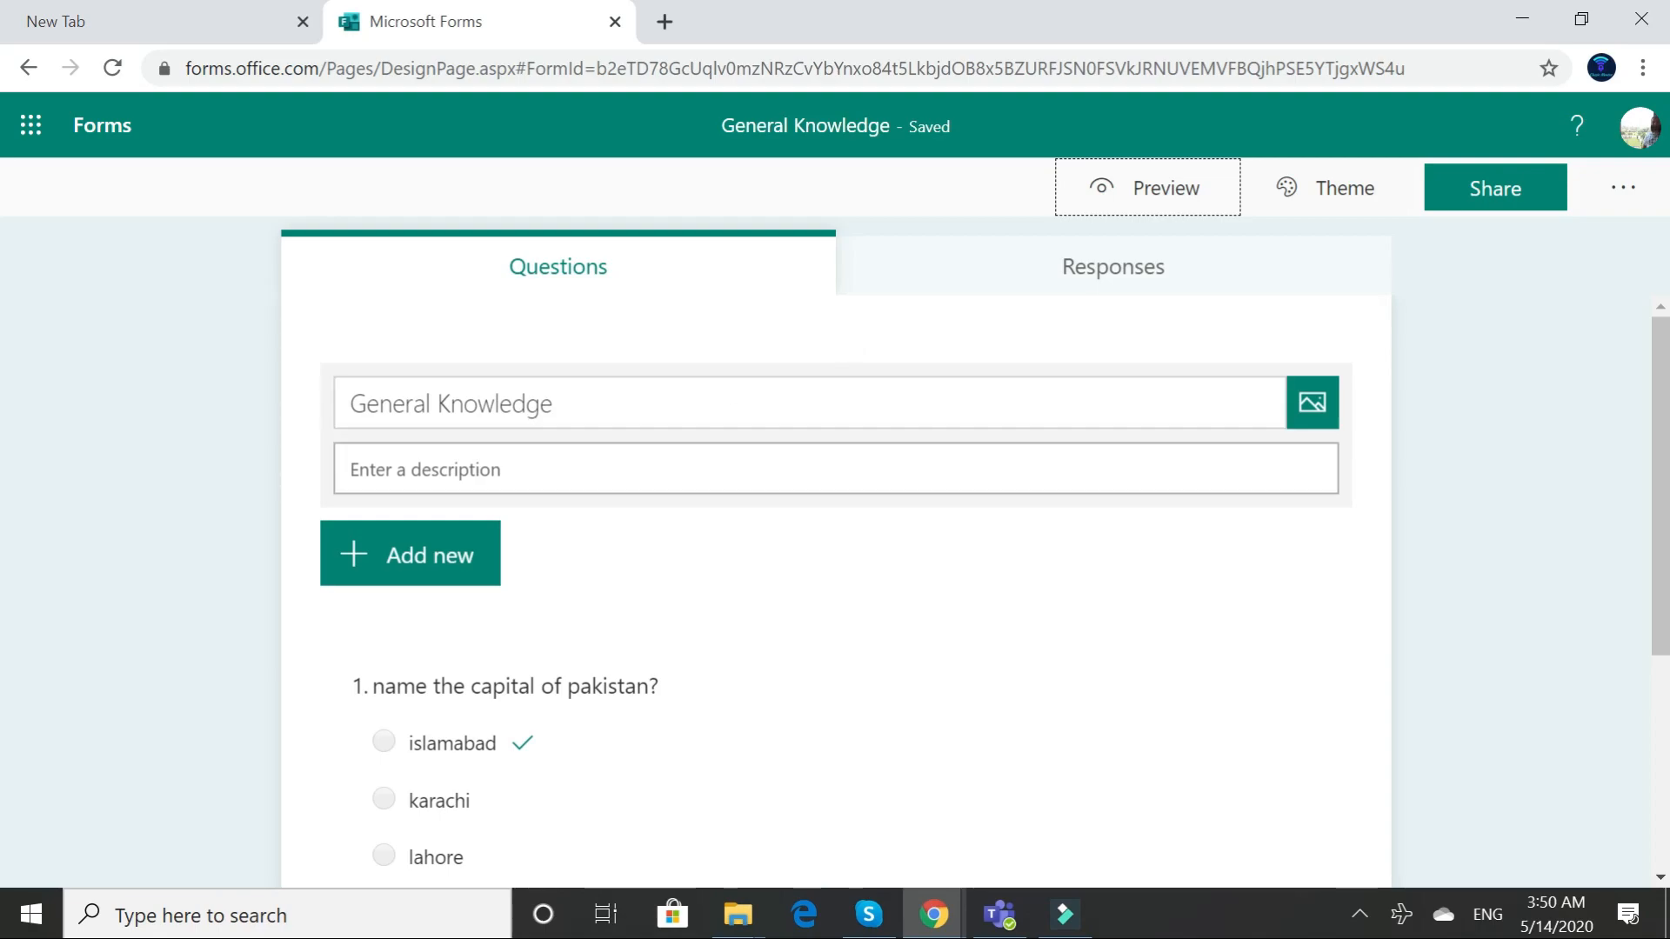
scroll(857, 565, down, 4)
scroll(857, 565, up, 4)
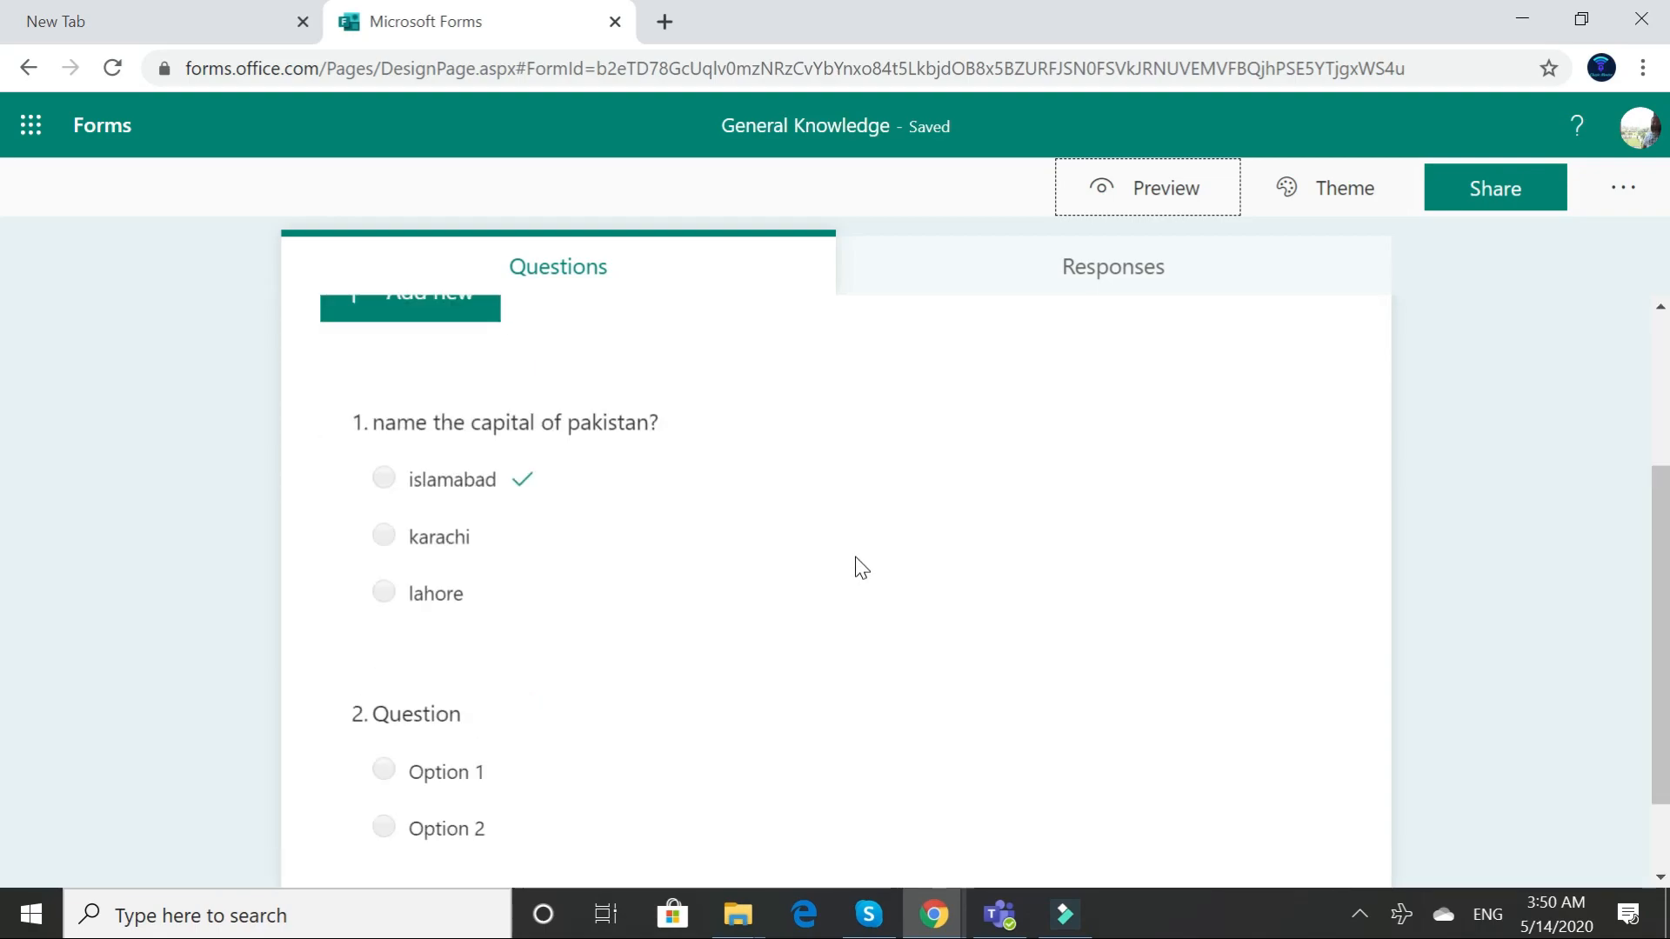
click(1623, 190)
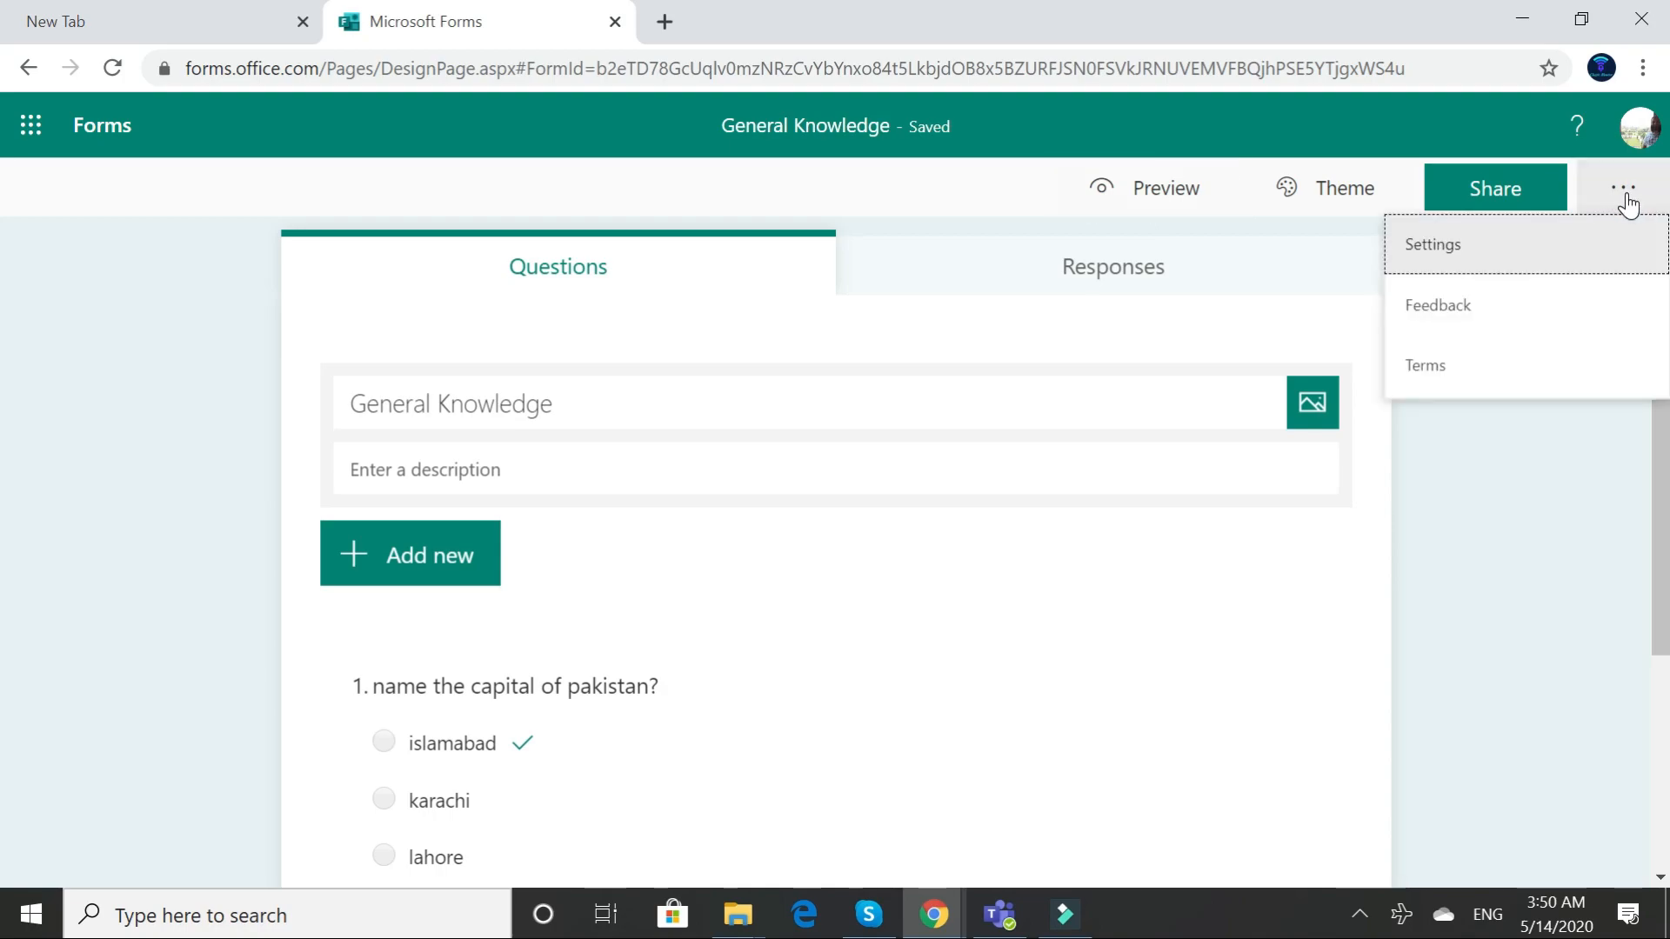
click(1626, 198)
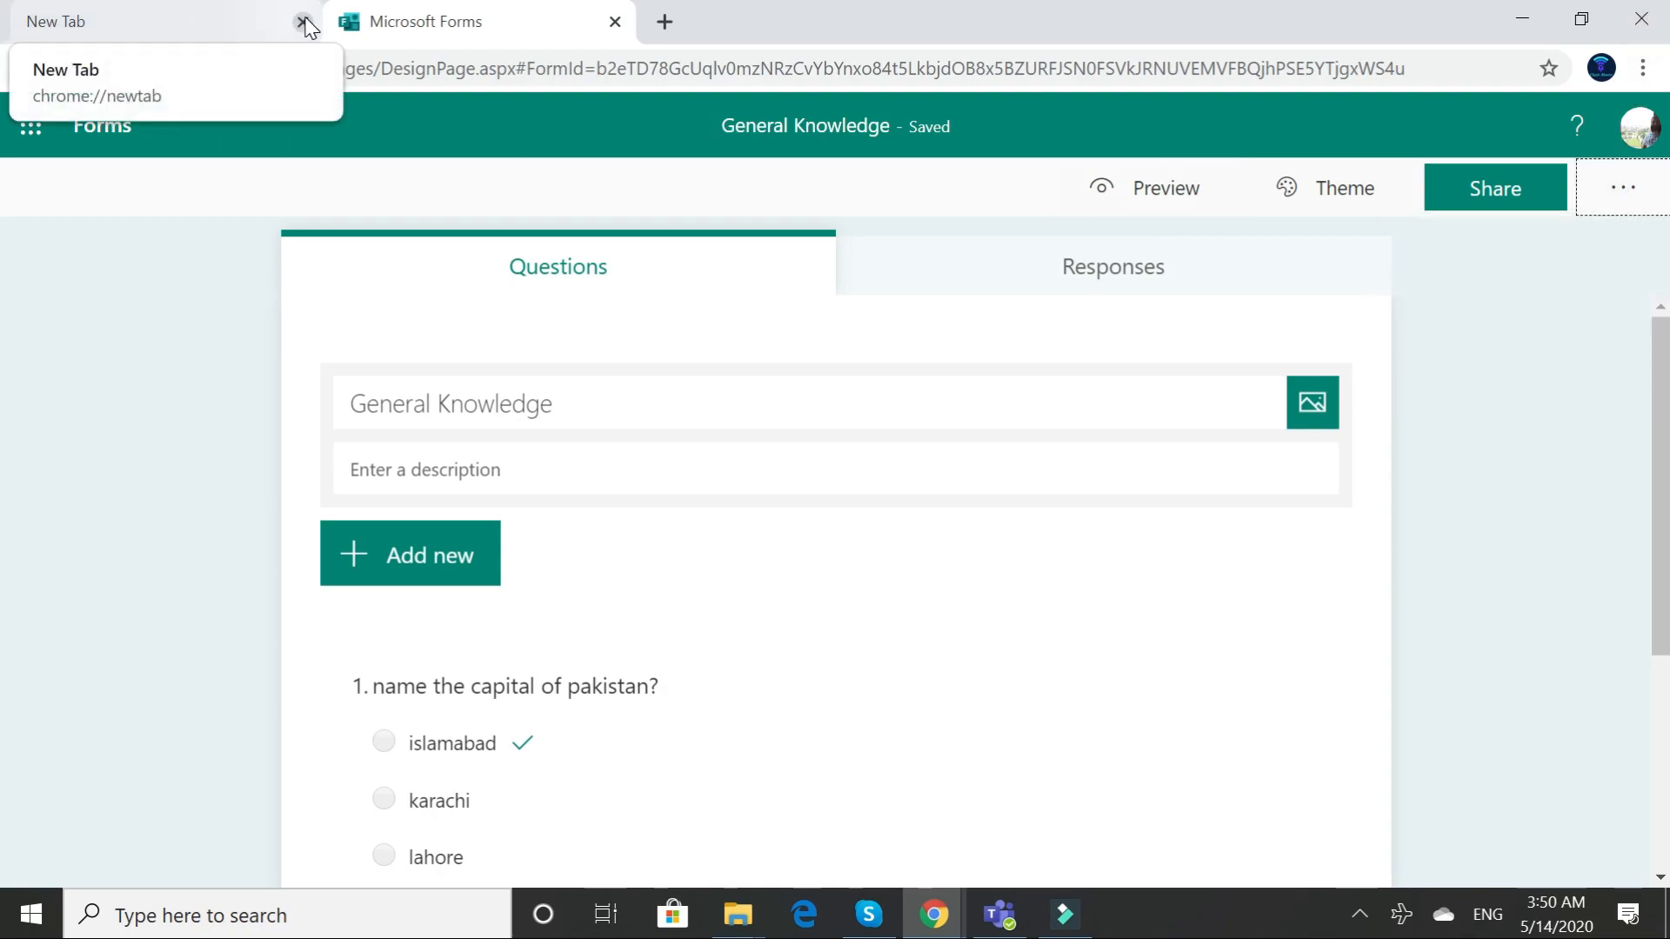
Close the quiz page, switch to Microsoft Teams, and start a new Demo Class quiz assignment using the General Knowledge form.
click(616, 22)
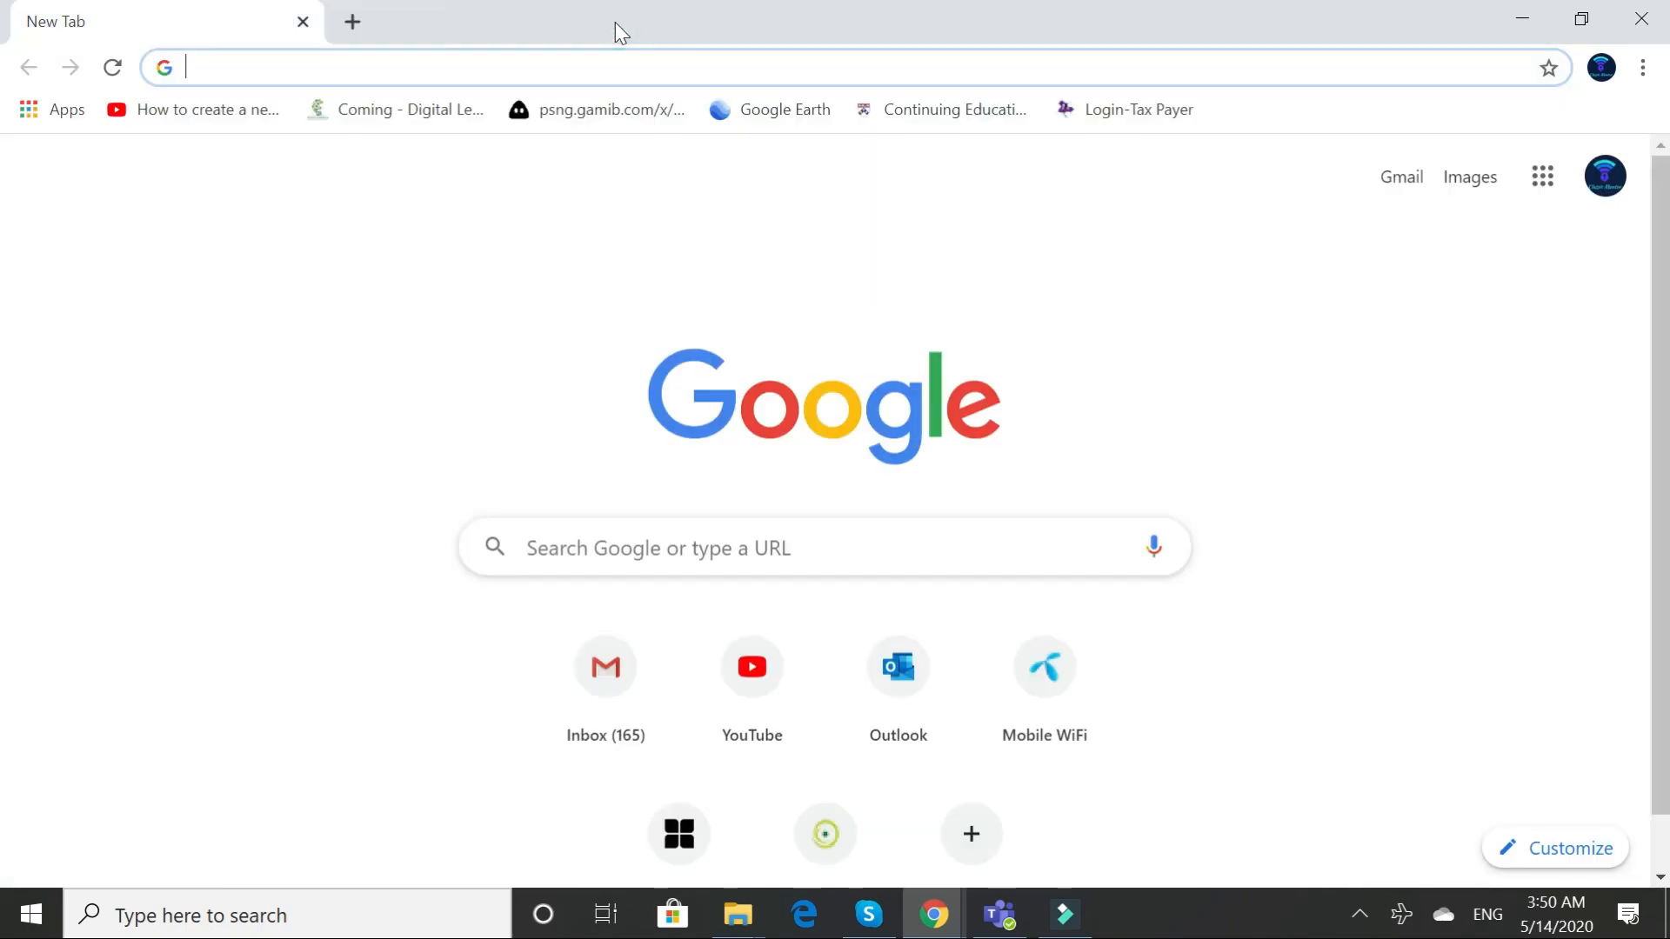
click(1009, 920)
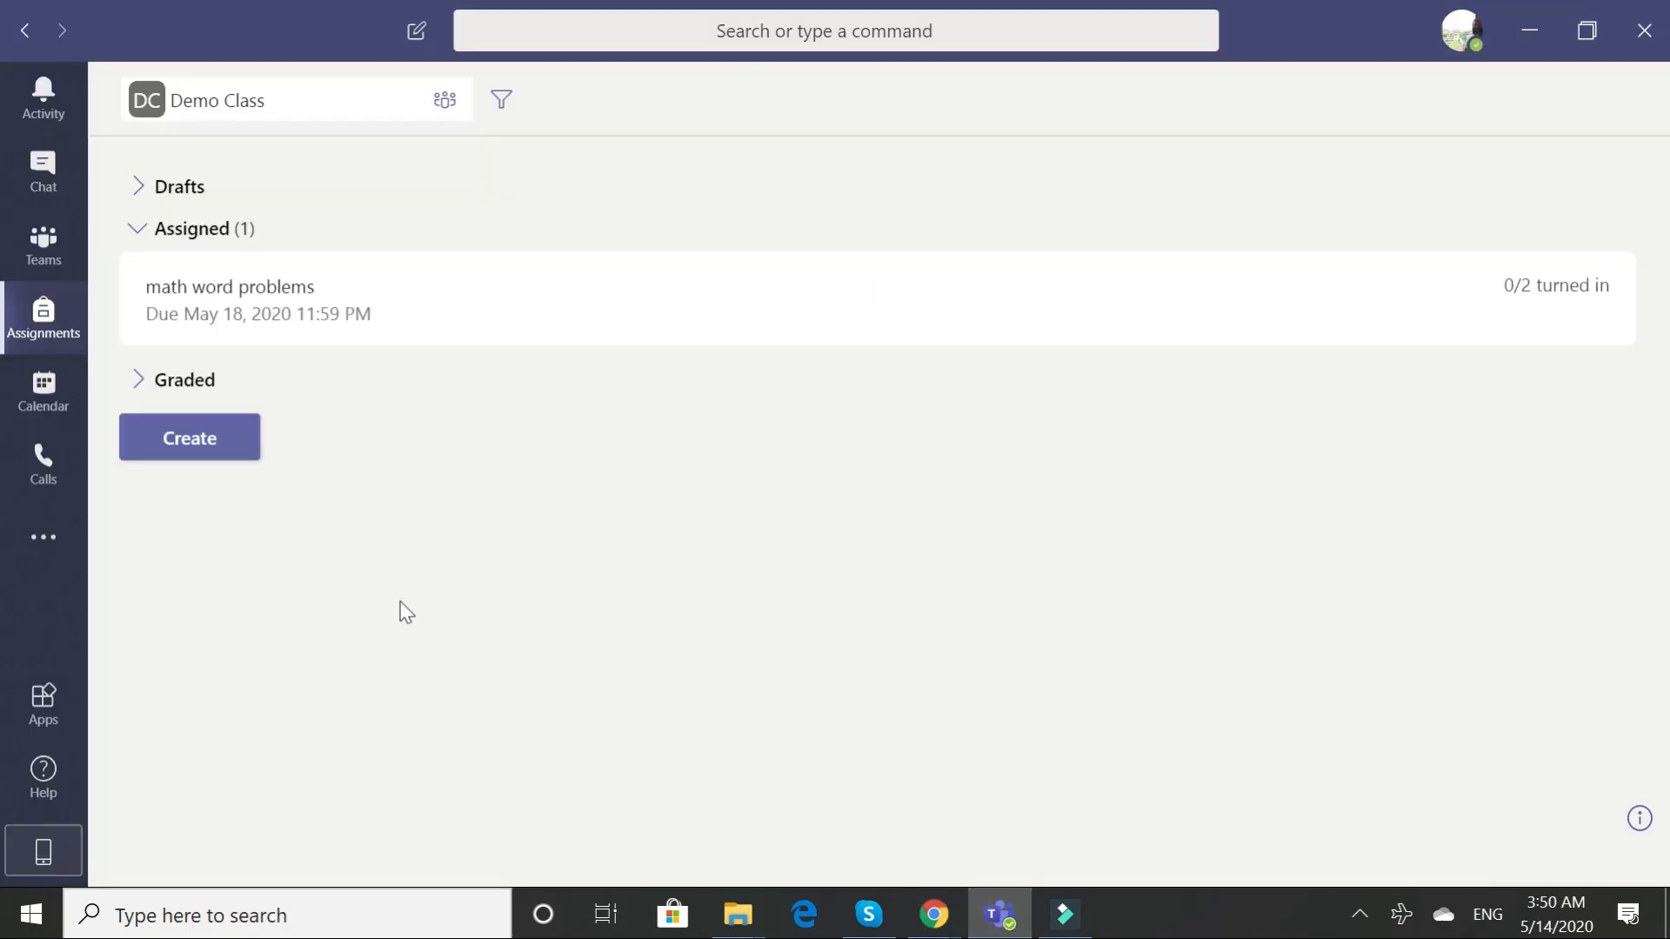
click(195, 437)
click(199, 343)
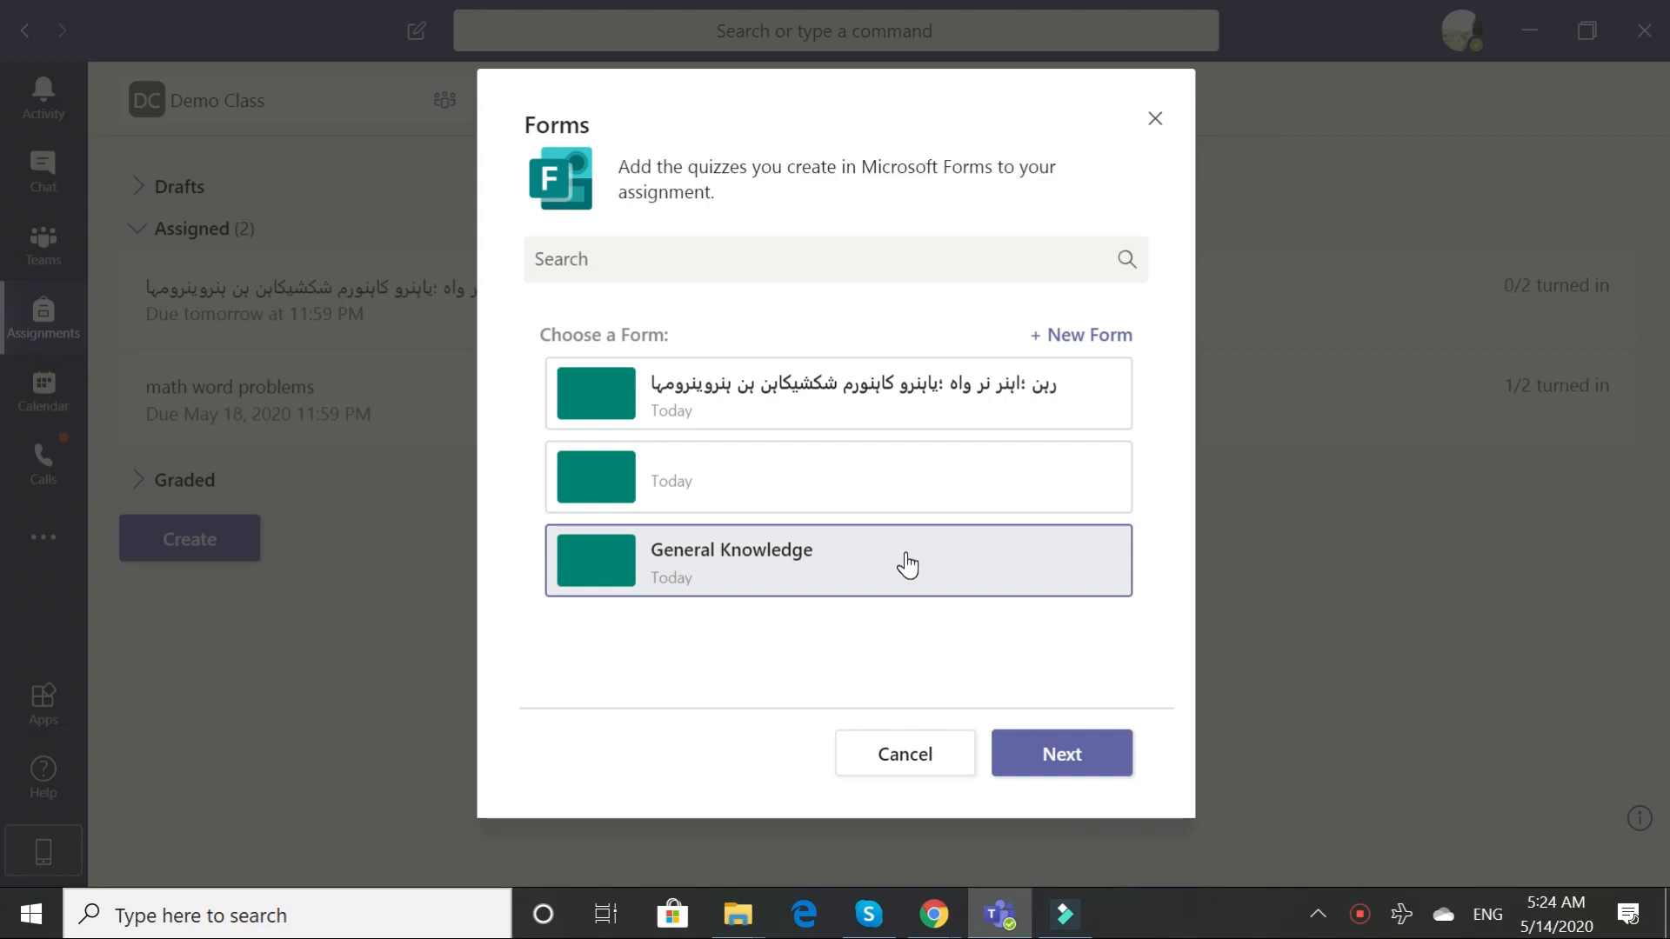
click(1058, 755)
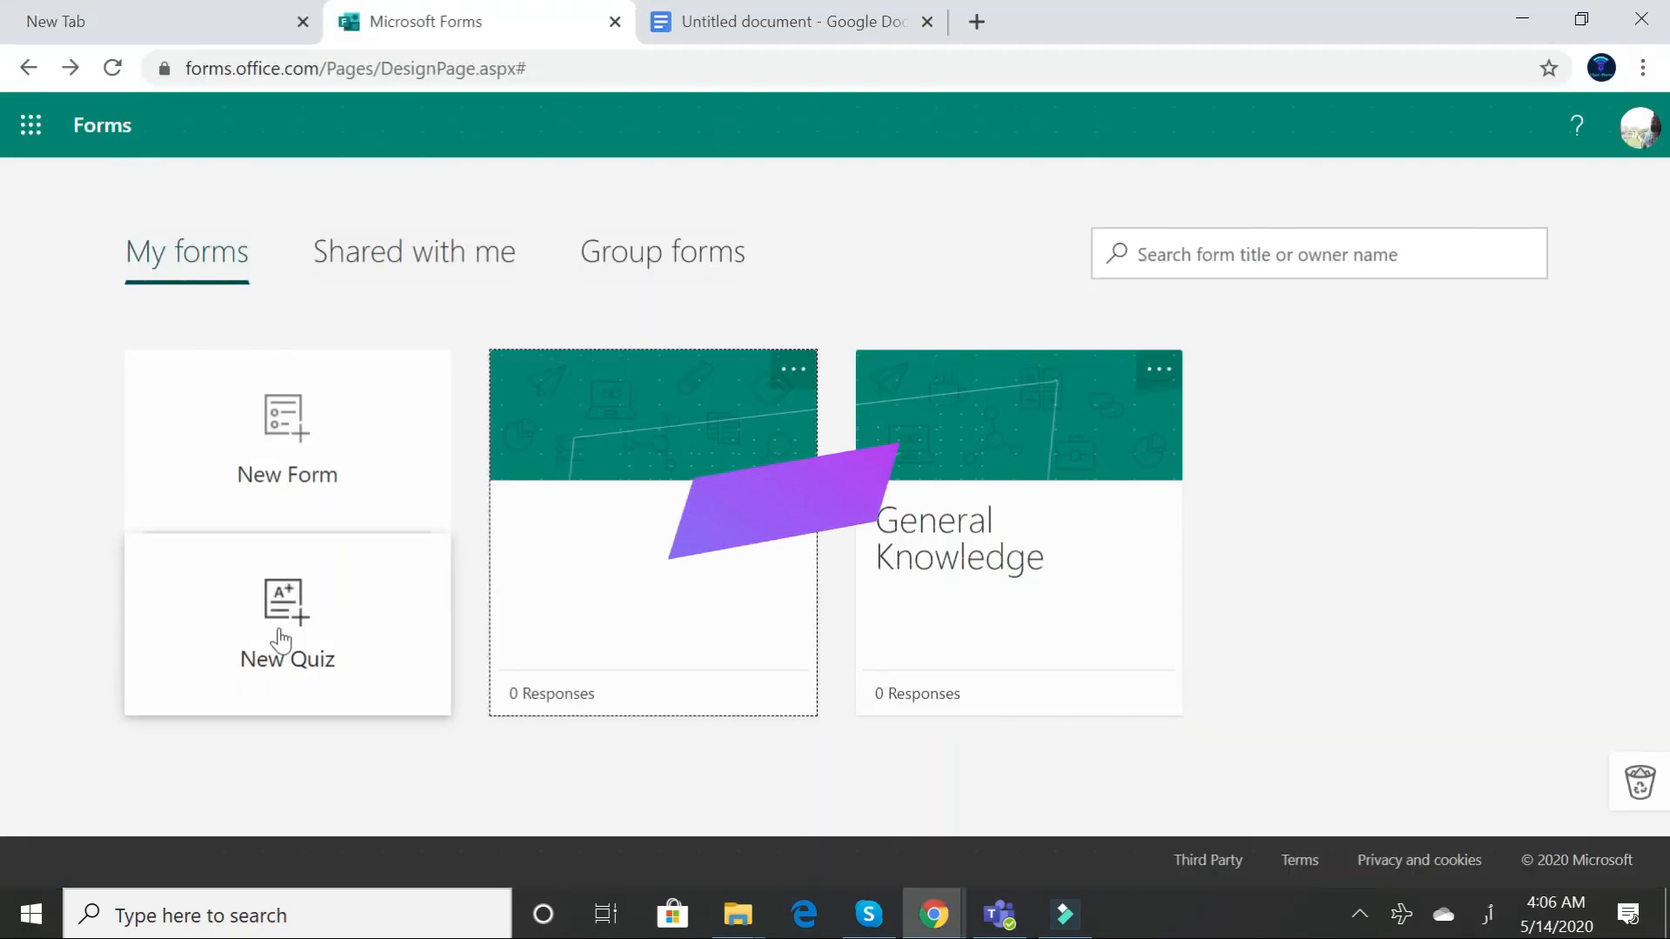
Create a new quiz in Microsoft Forms and, with the Urdu (Pakistan) keyboard, title it "رہن ؛اہنر نر واہ ؛یاہنرو کاہنورم شکشیکاہن ہن ہنروینرومہا".
click(278, 635)
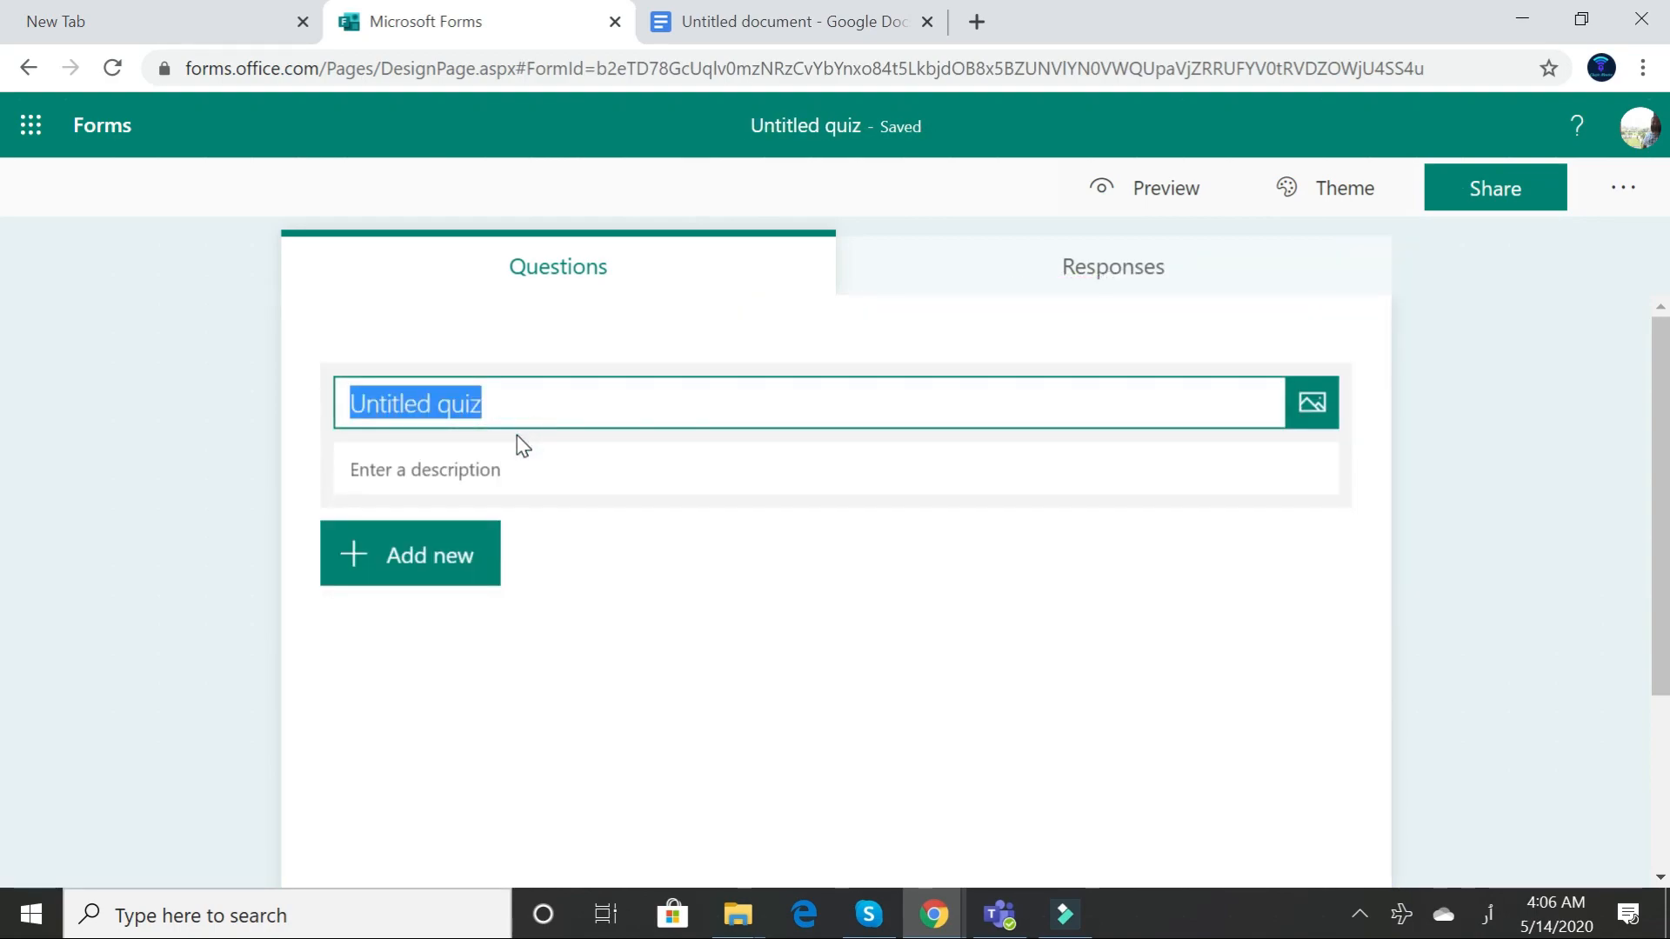
click(1485, 915)
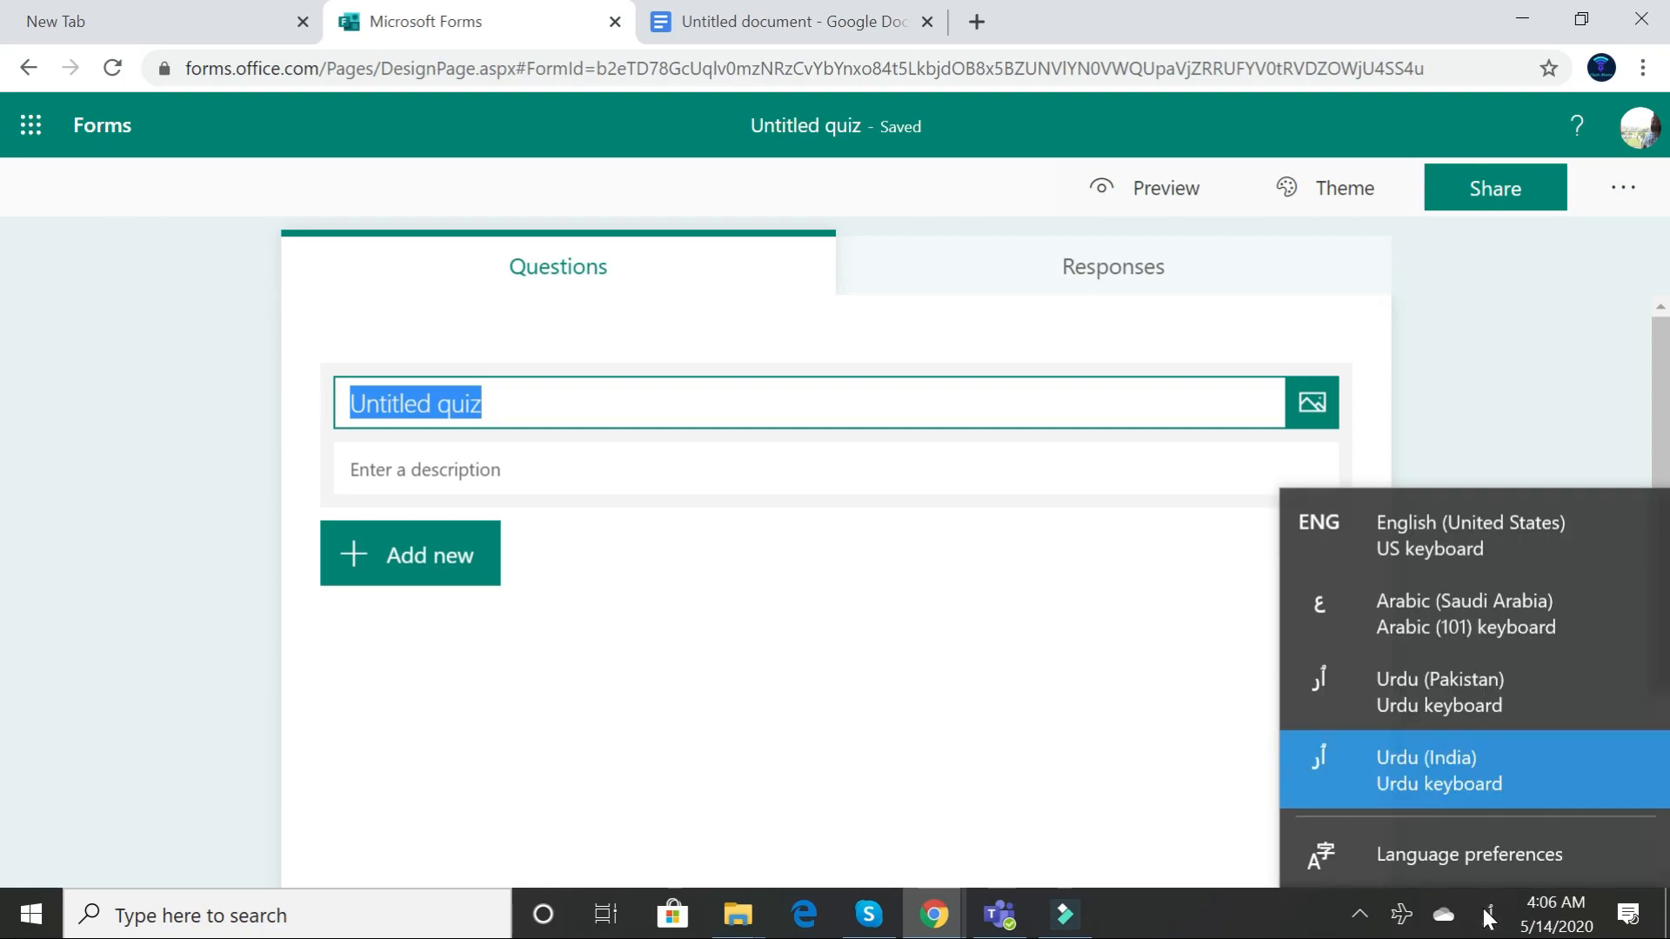
click(1422, 687)
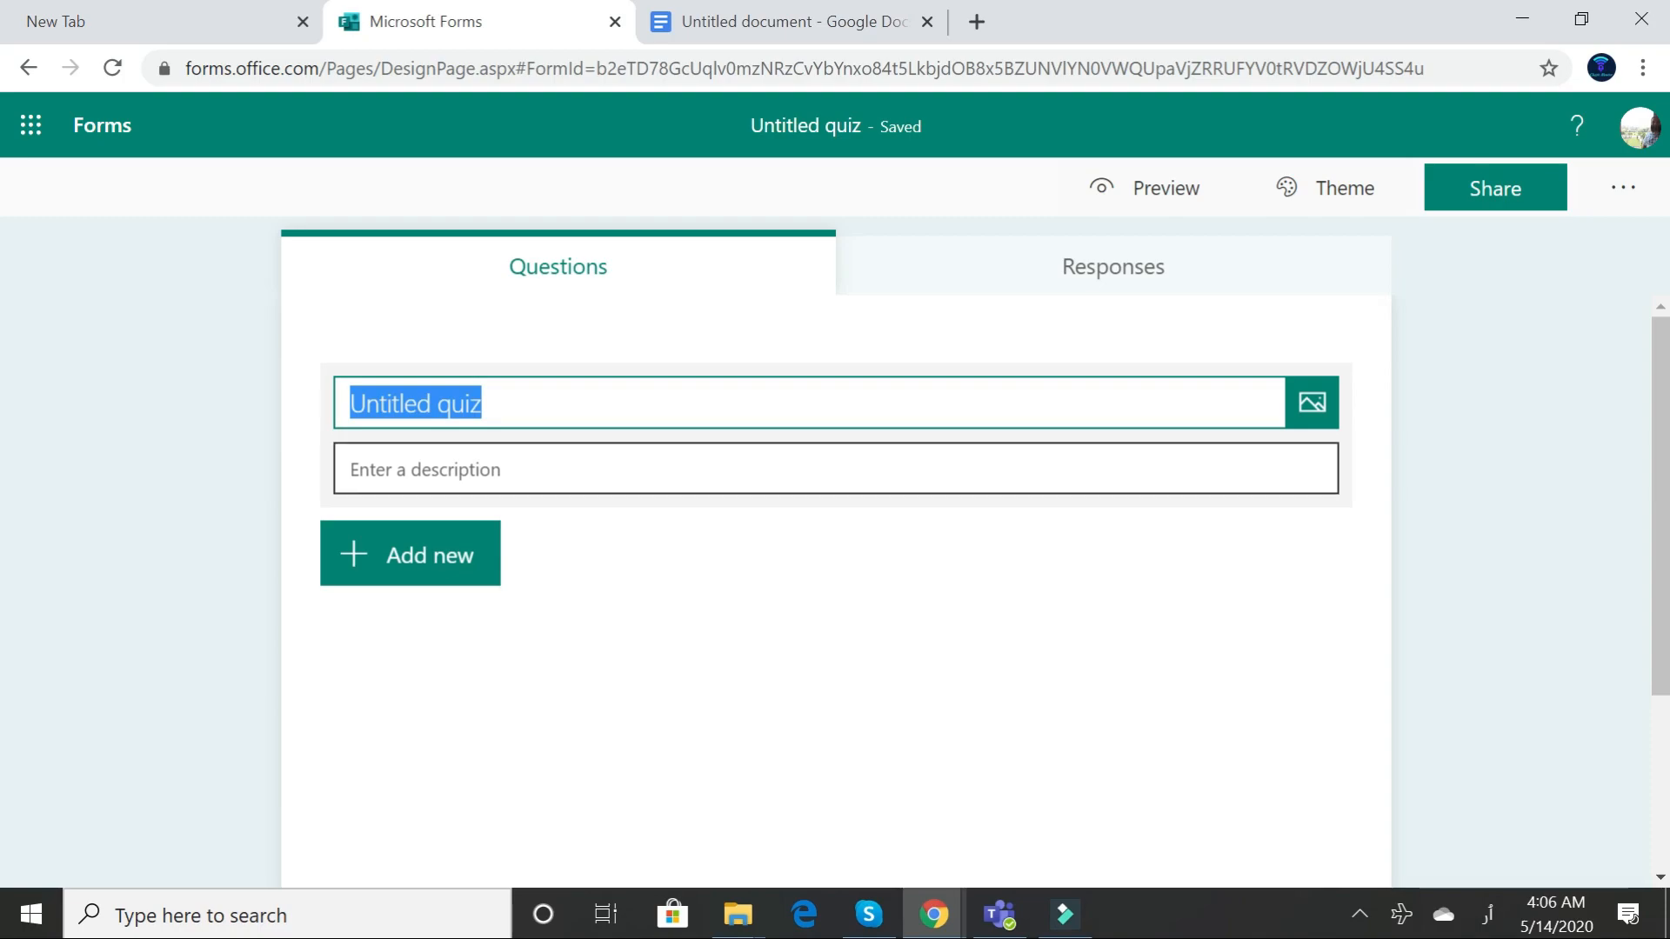
text(رہن ؛اہنر نر واہ ؛یاہنرو کاہنورم شکشیکاہن ہن ہنروینرومہا)
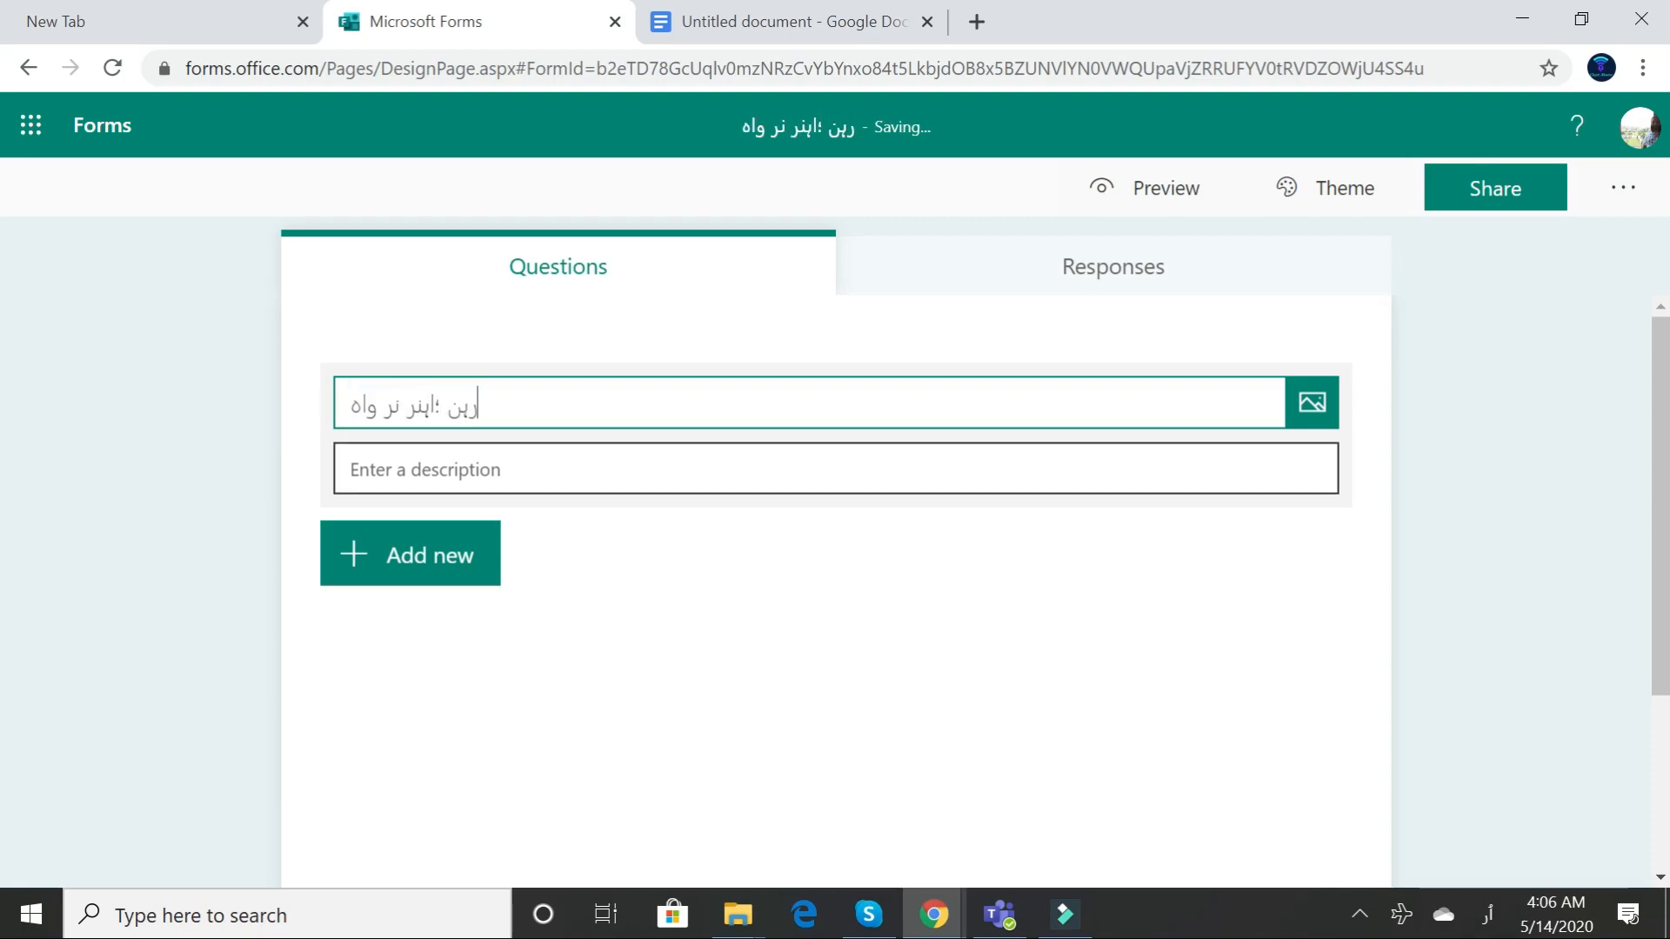
Add a choice question with the Urdu text "ہر یکہانم کاہ کاہن ہان یکاہنروم ی کا یکاہمرون نرمو کیاہنرو من".
click(396, 564)
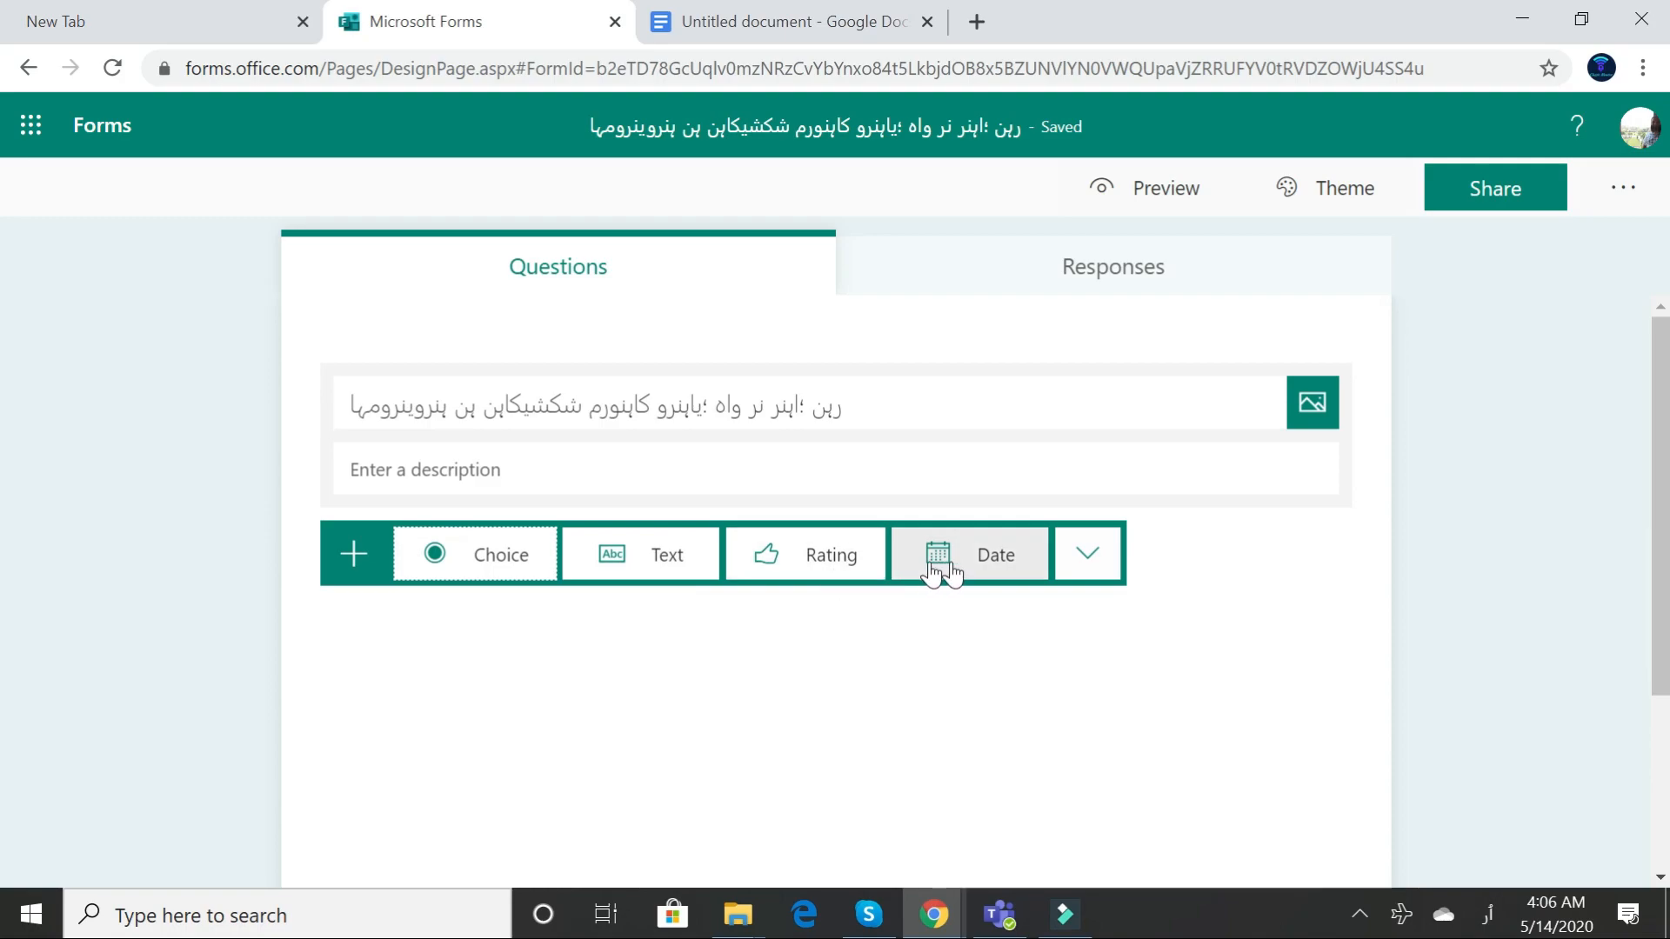
click(487, 561)
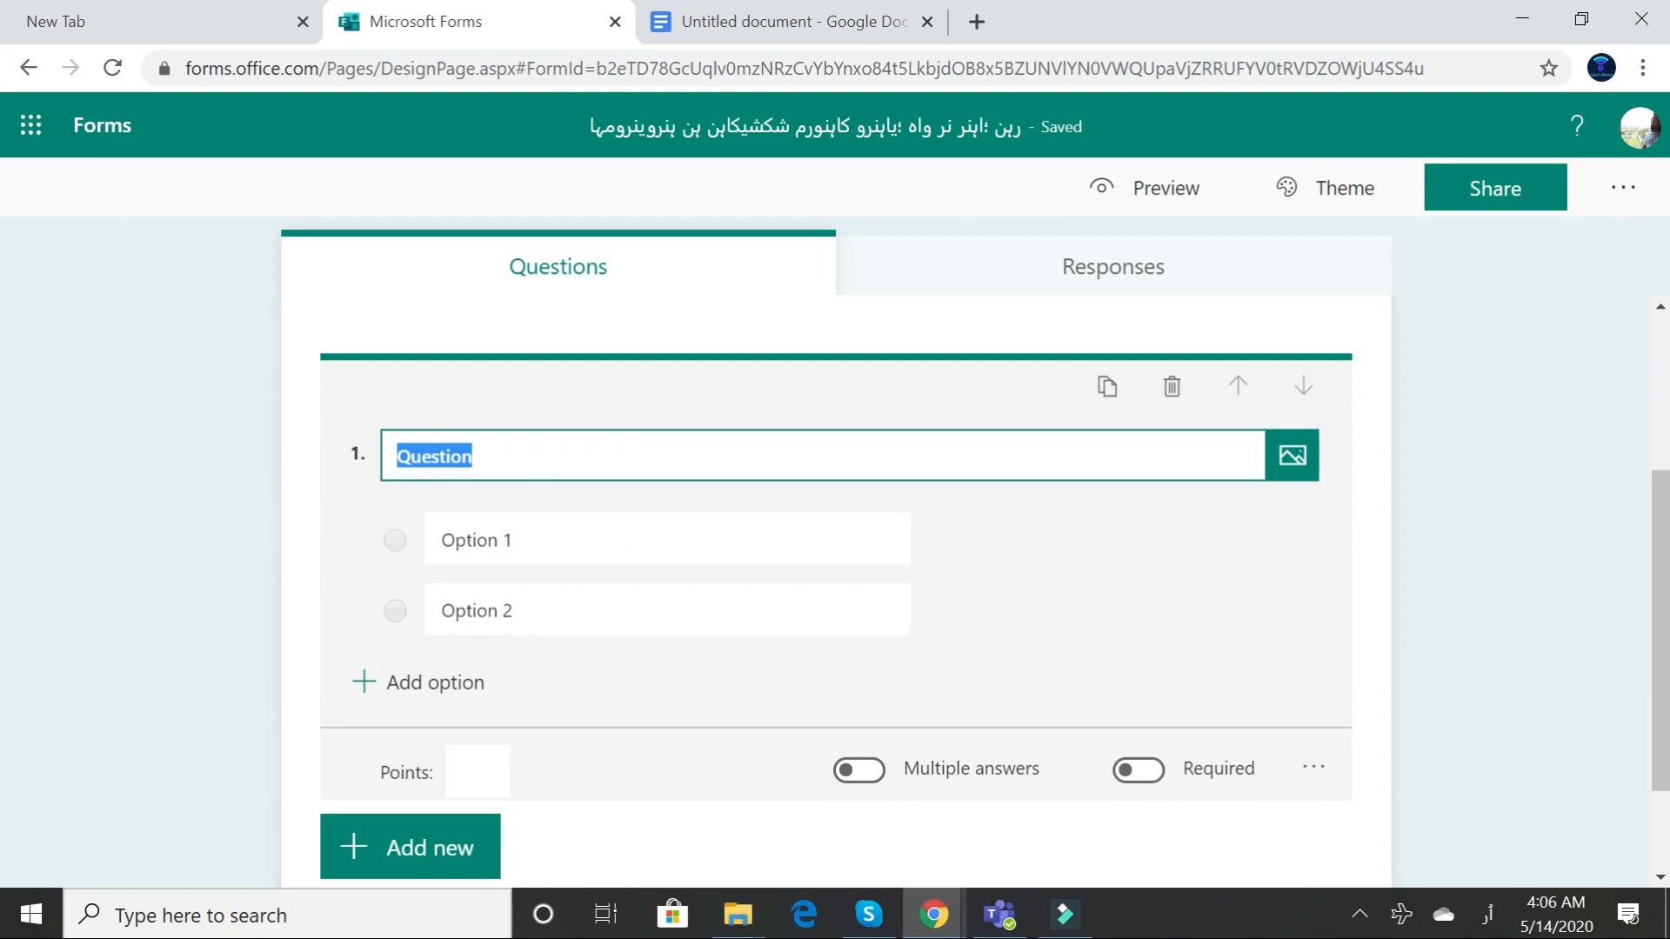
text(پر یکپانم کاه)
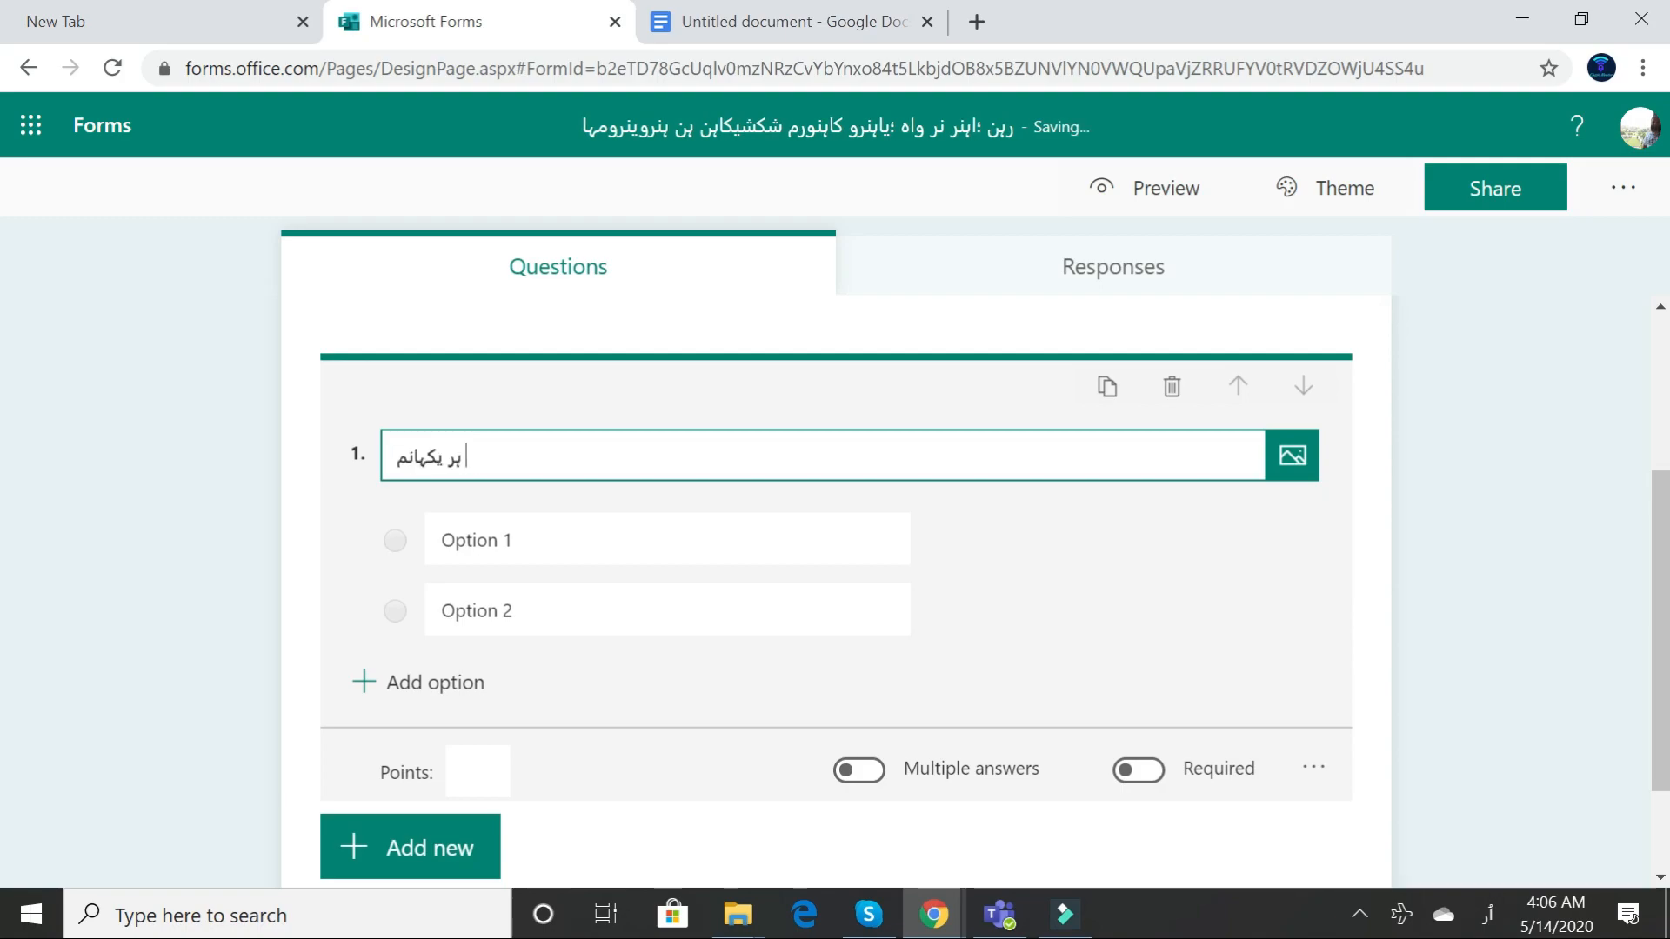
text( کاهن هان یکاهنروم ی کا)
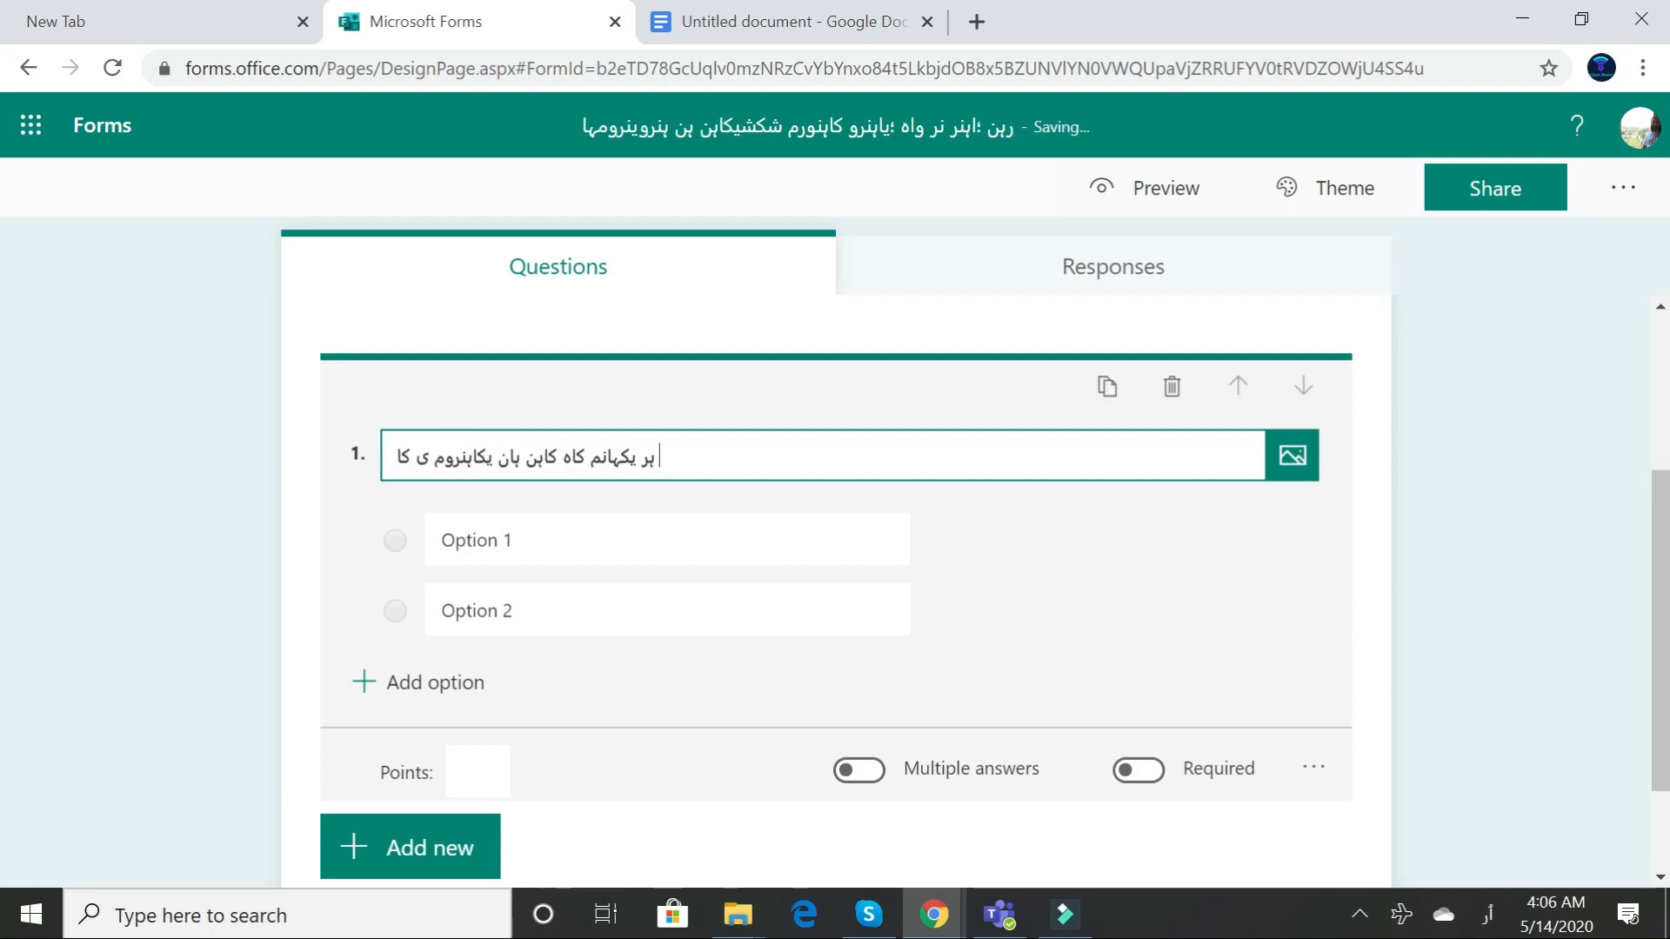
text( یکاهمرون  نرمو کیاهنرو من)
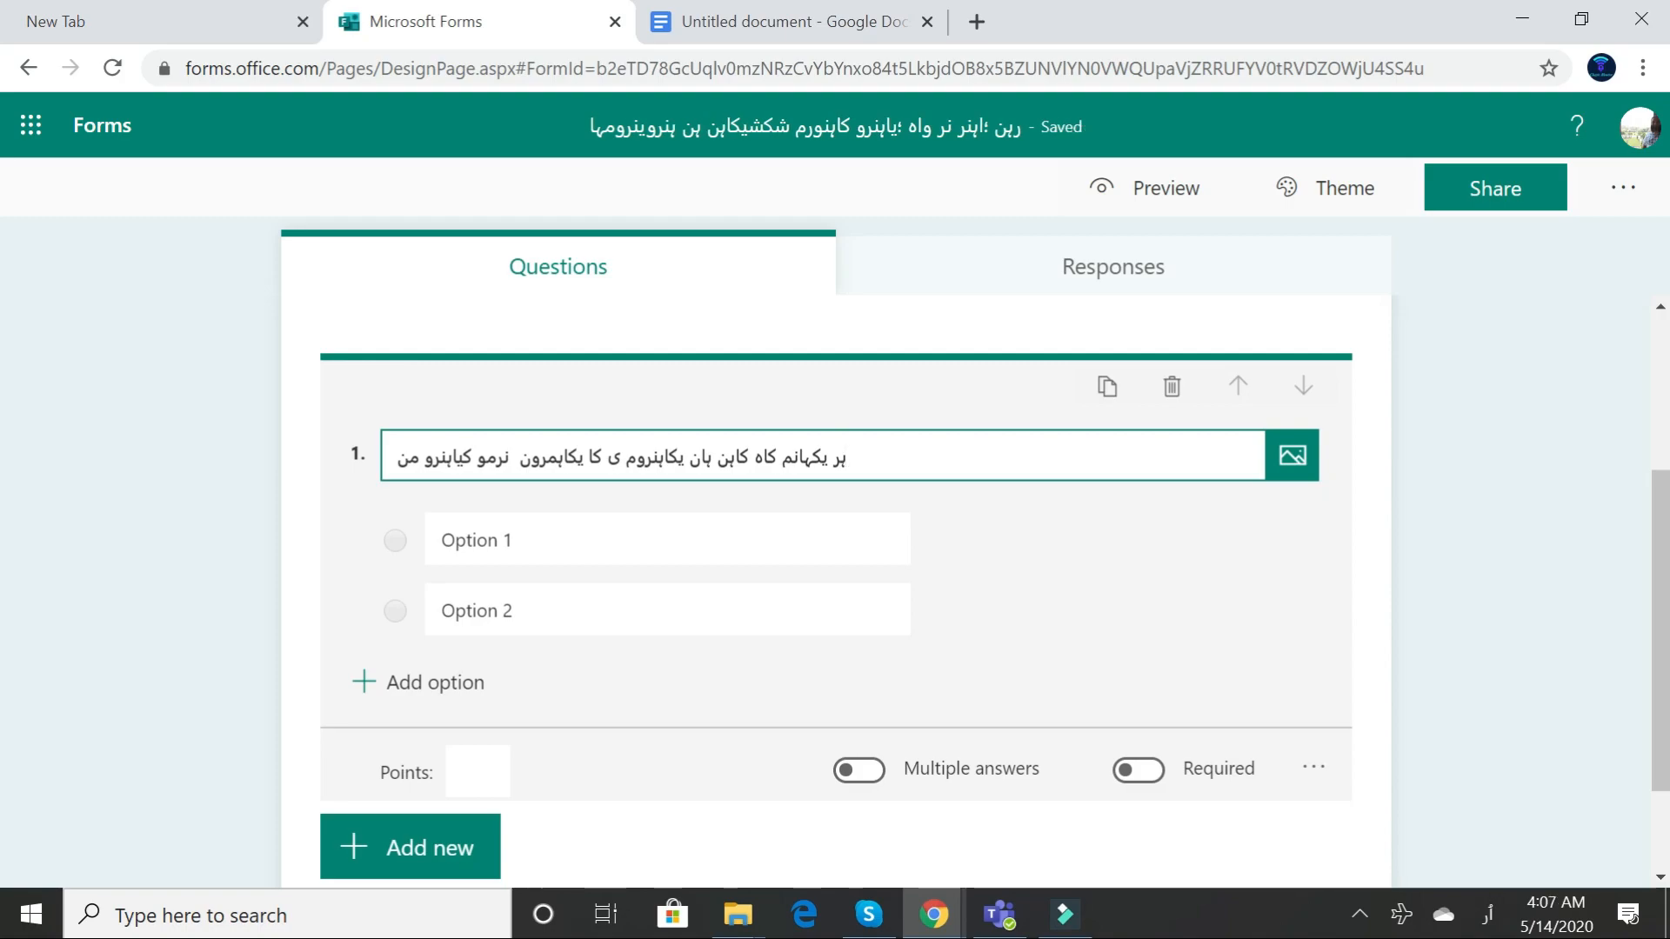
Set the writing direction of the first question's text to right to left.
right_click(809, 466)
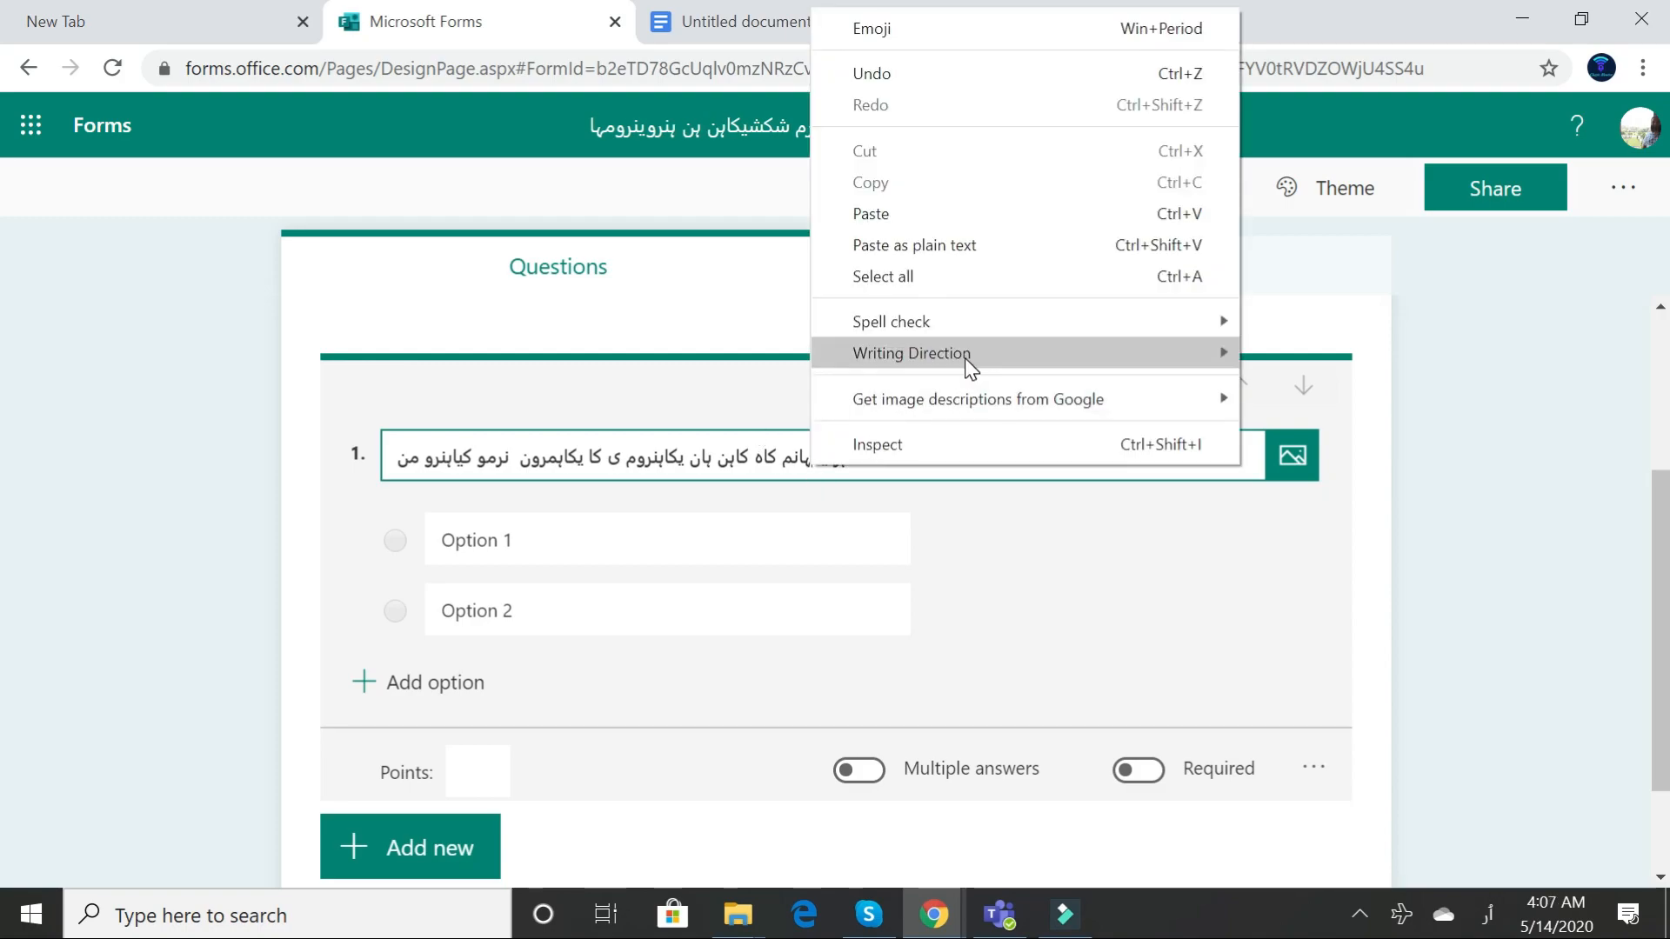
mouse_move(965, 359)
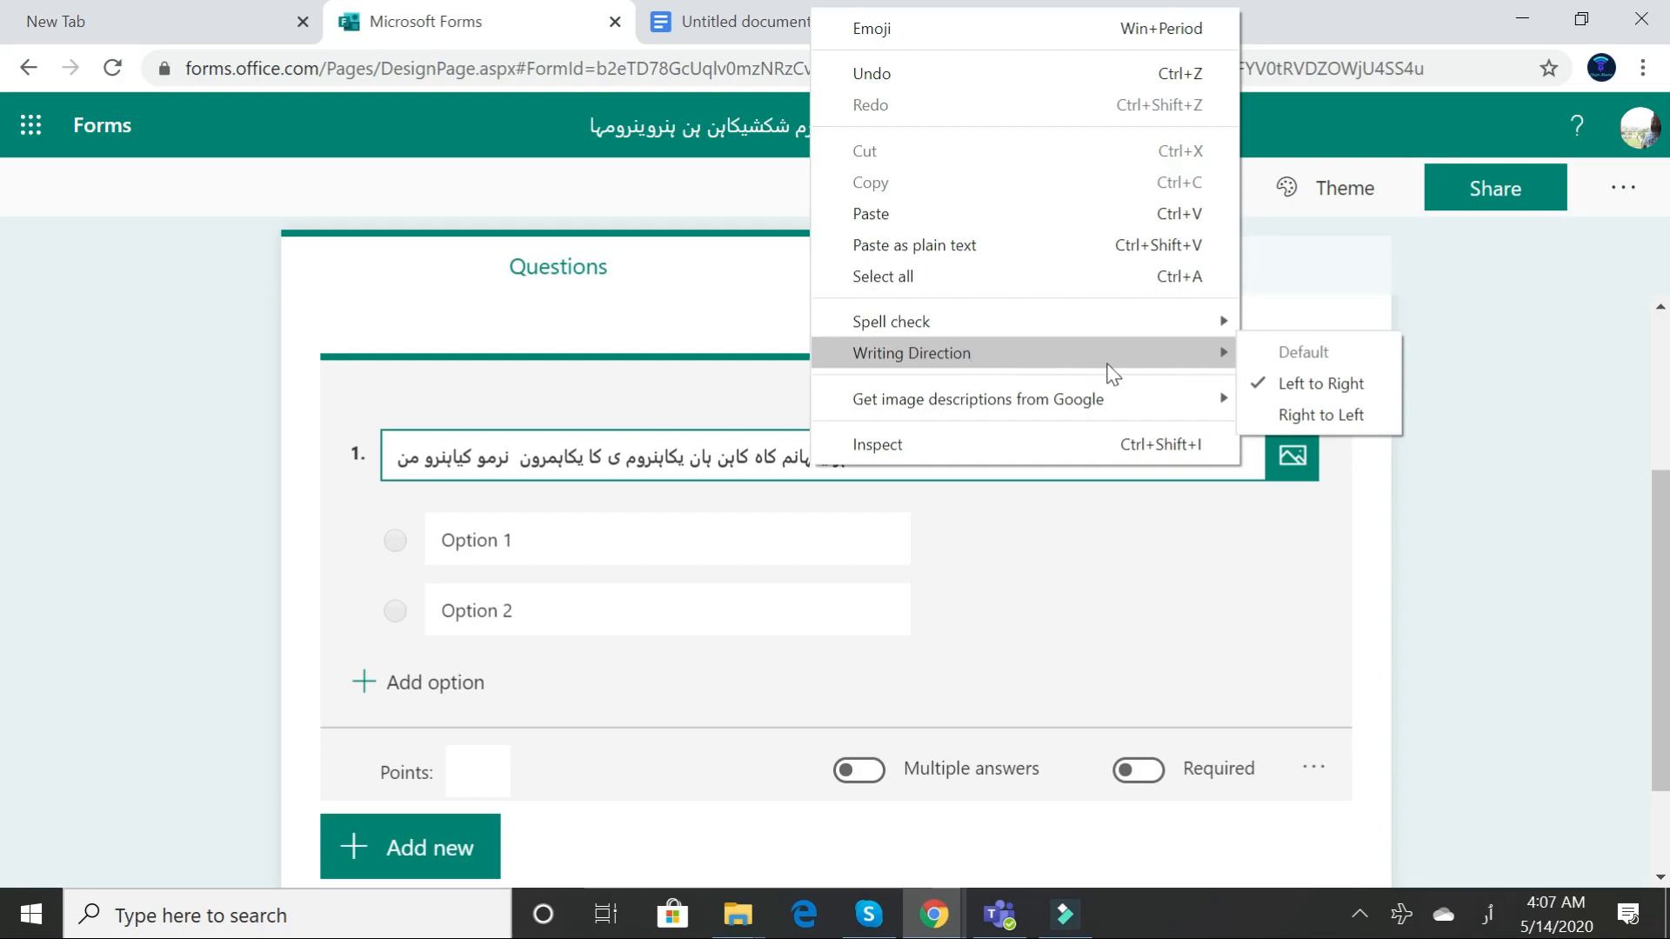
click(1313, 415)
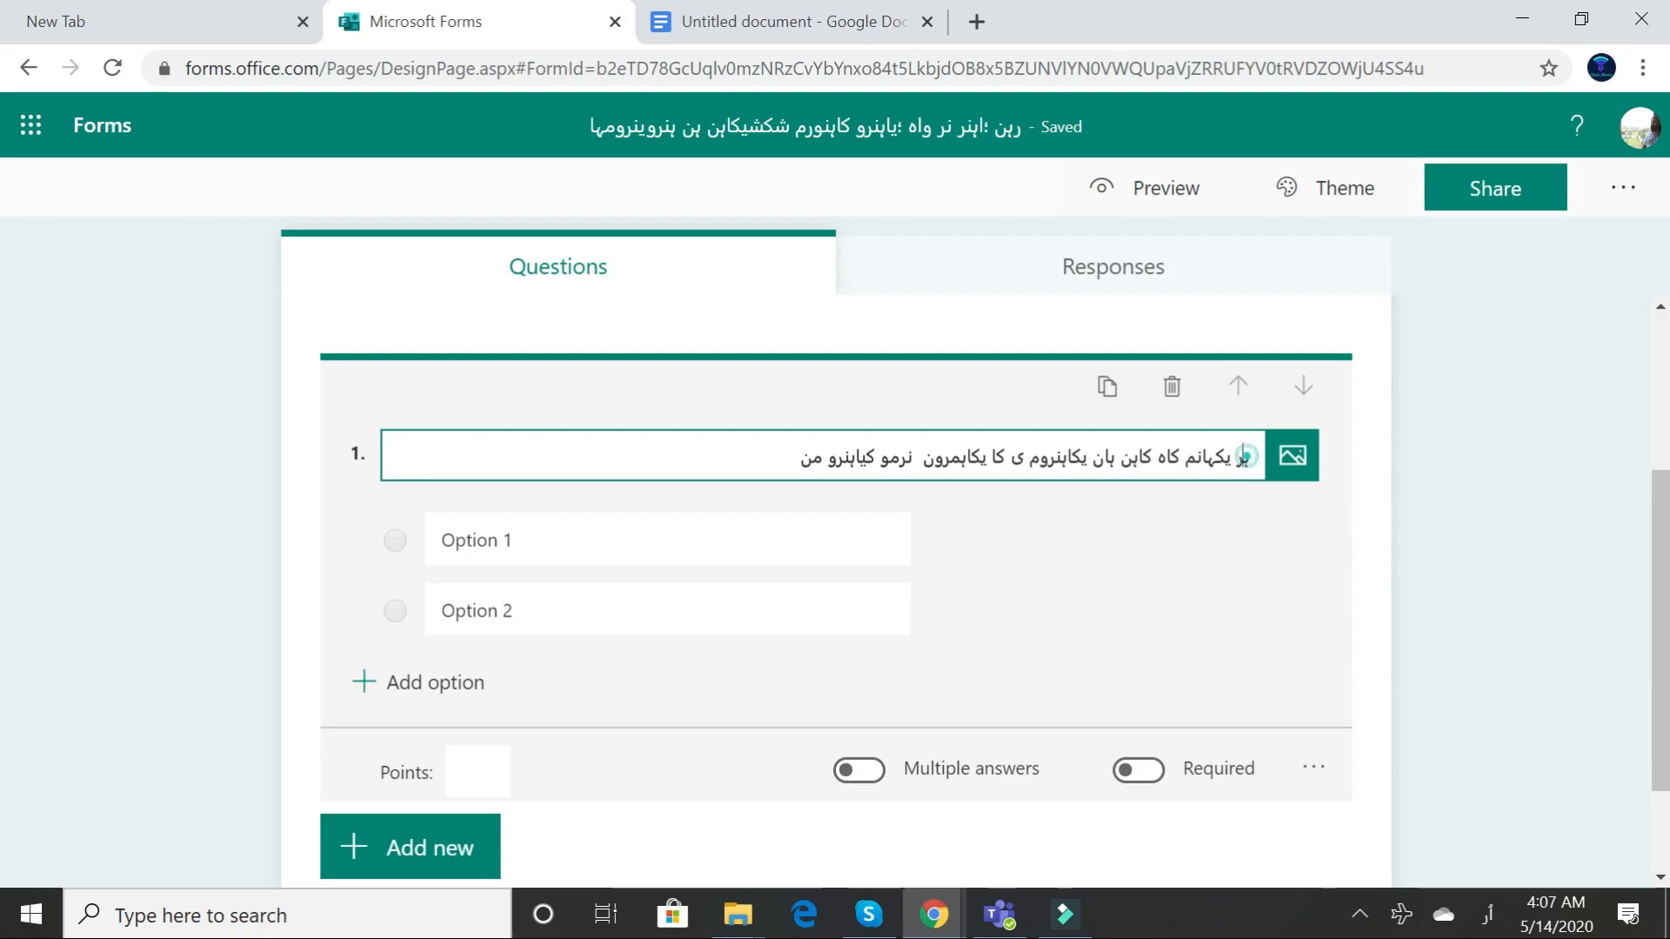
triple_click(1243, 456)
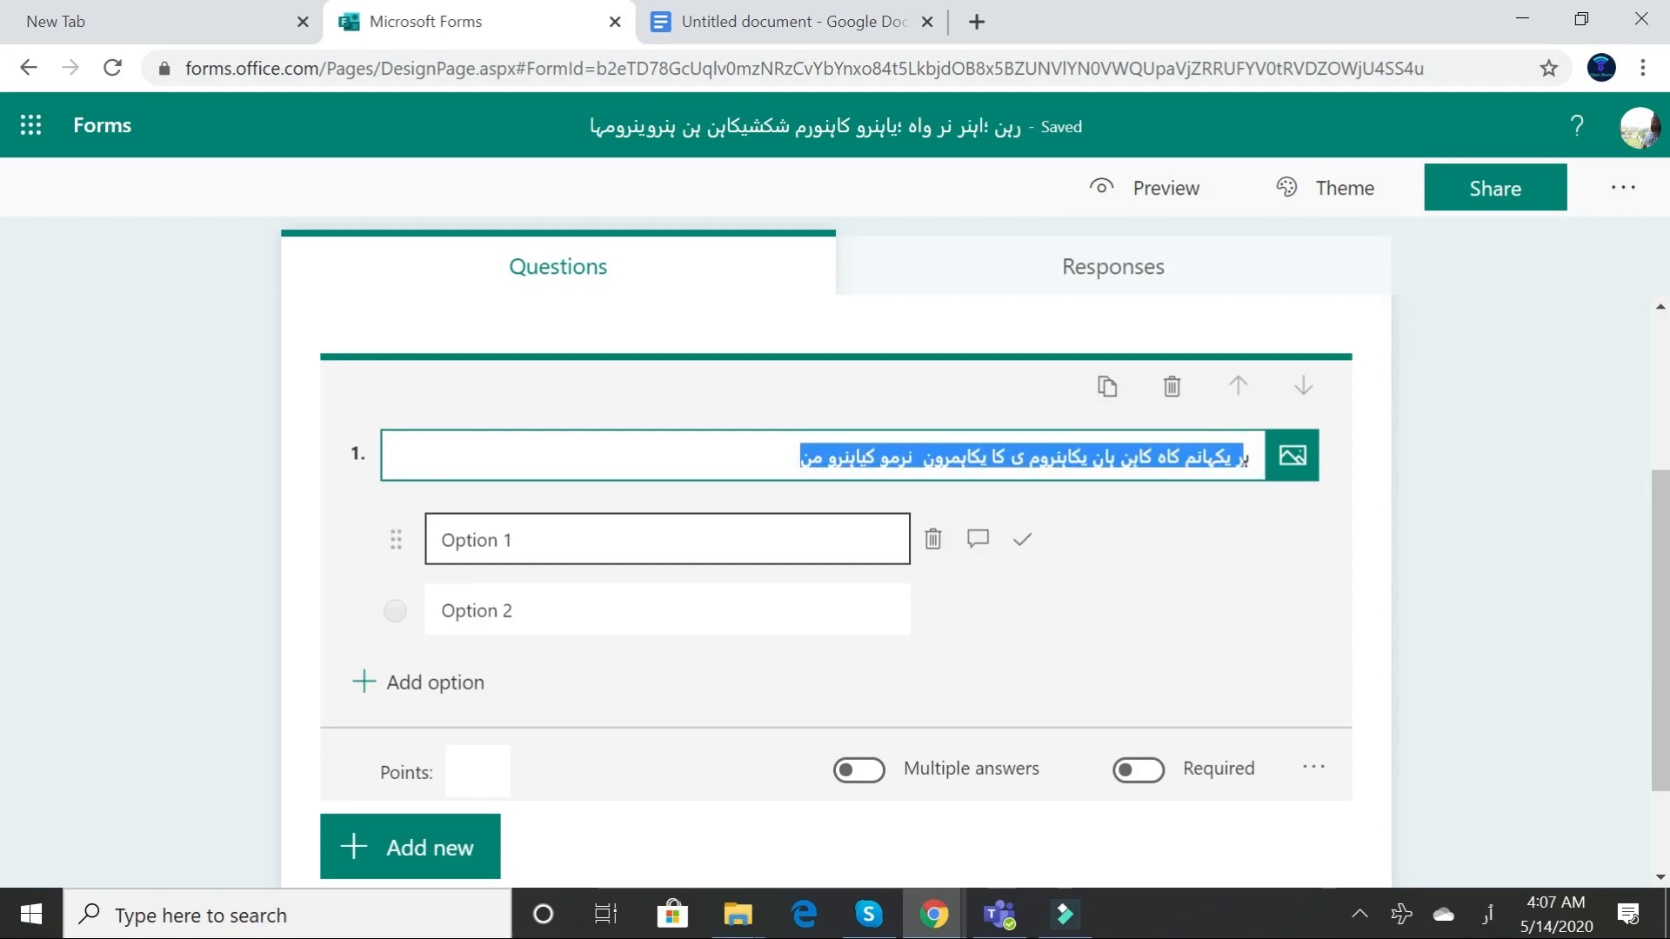
Set the first answer option's writing direction to right to left and enter "ریکاہنرم یکاہرن نر وہکی" as its text.
click(439, 540)
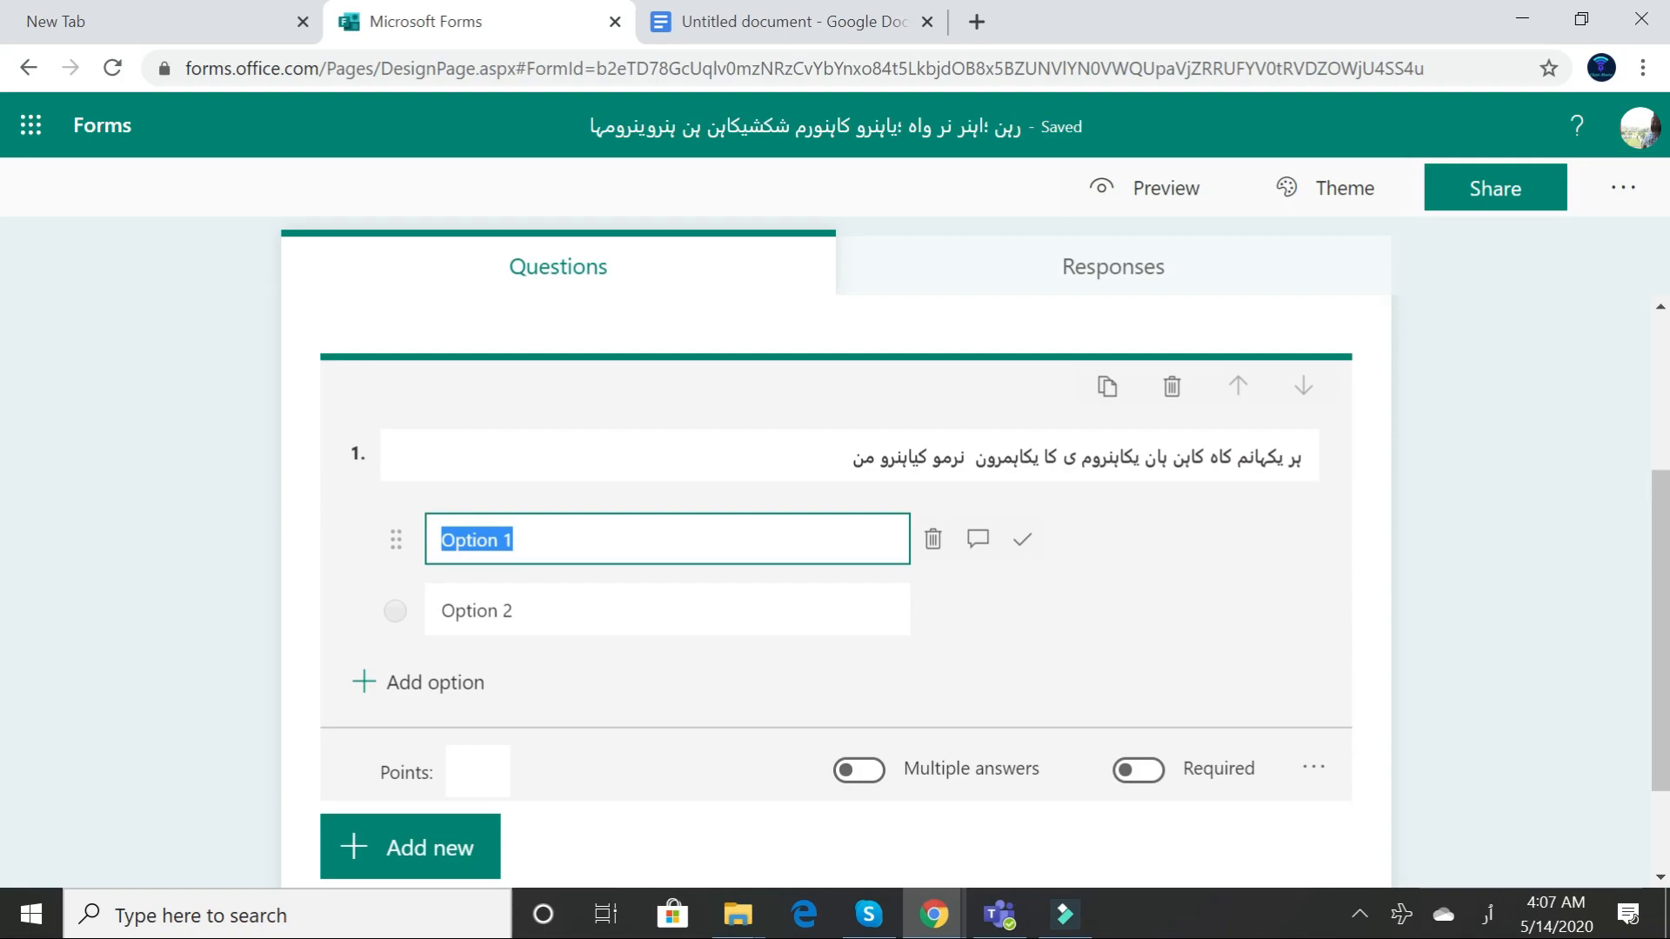
right_click(616, 539)
mouse_move(818, 428)
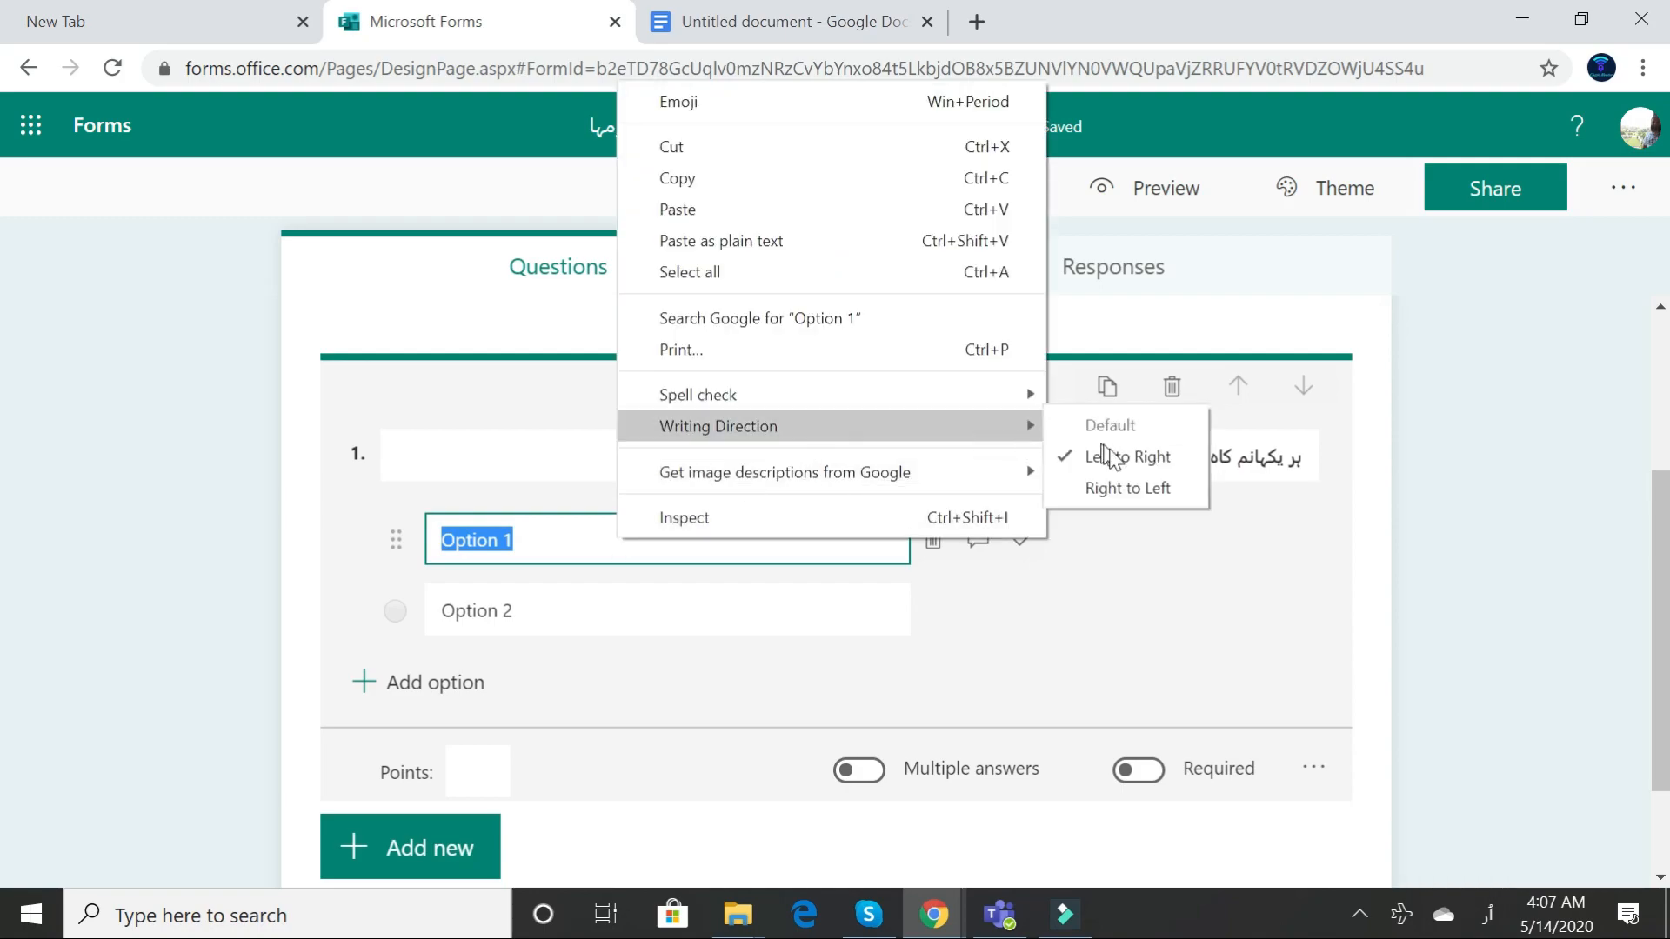
click(1128, 487)
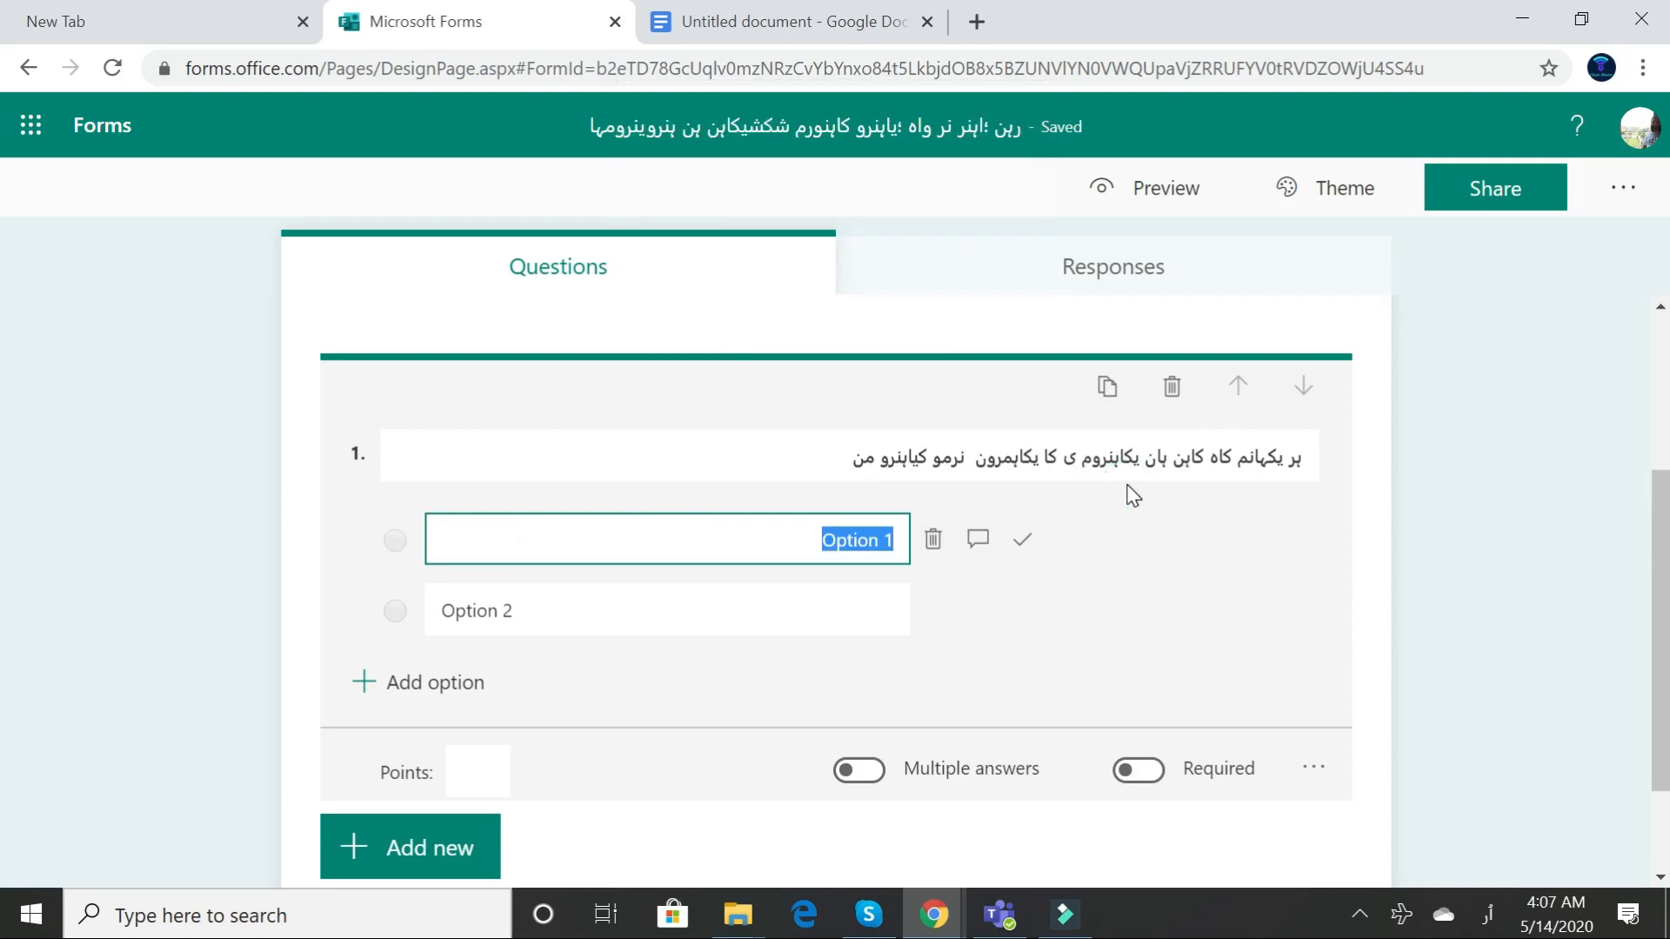
text(ریکاہنرم یکاہرن نر وبکی)
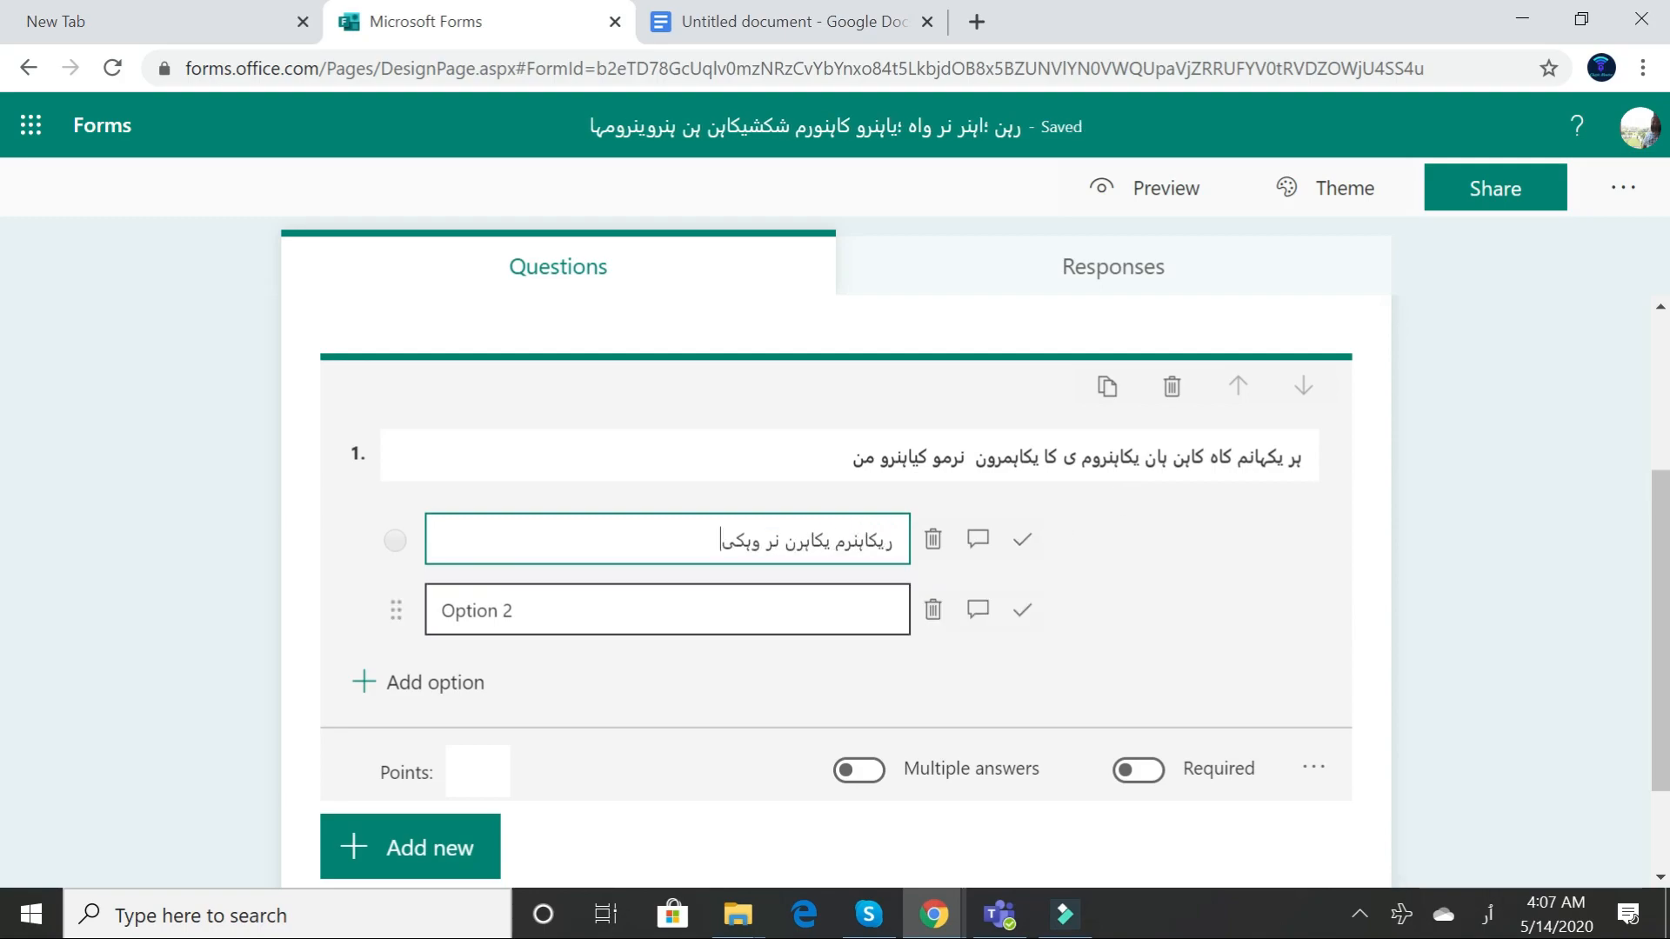
Add a second choice question below the first Urdu question.
scroll(607, 684, down, 2)
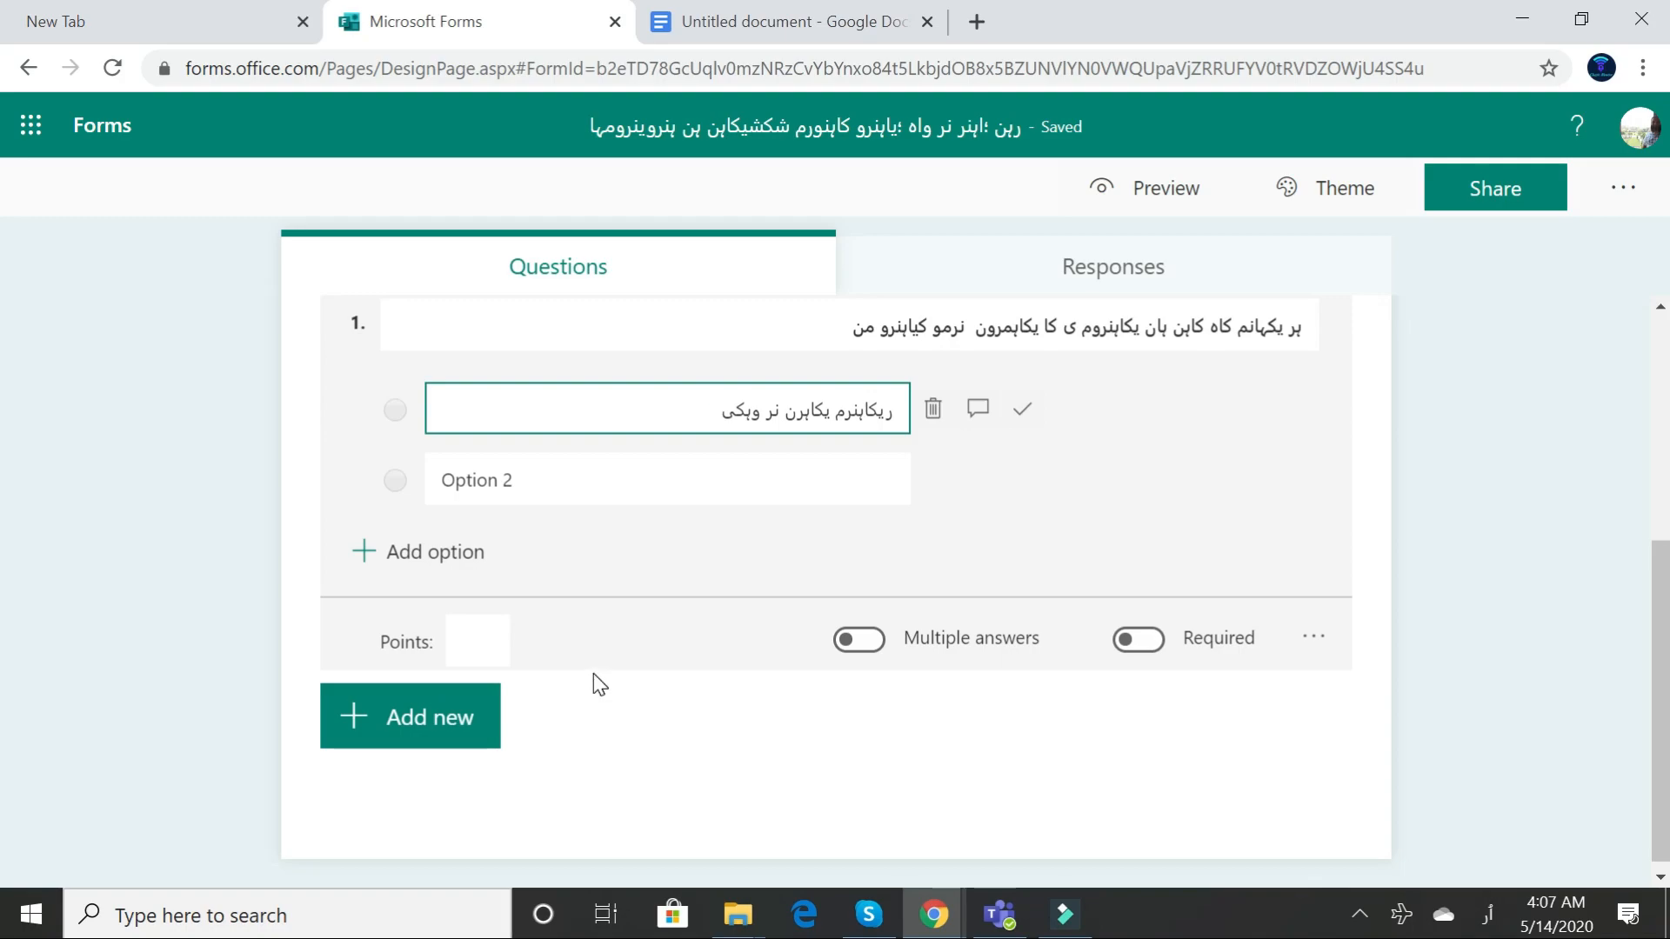
click(417, 717)
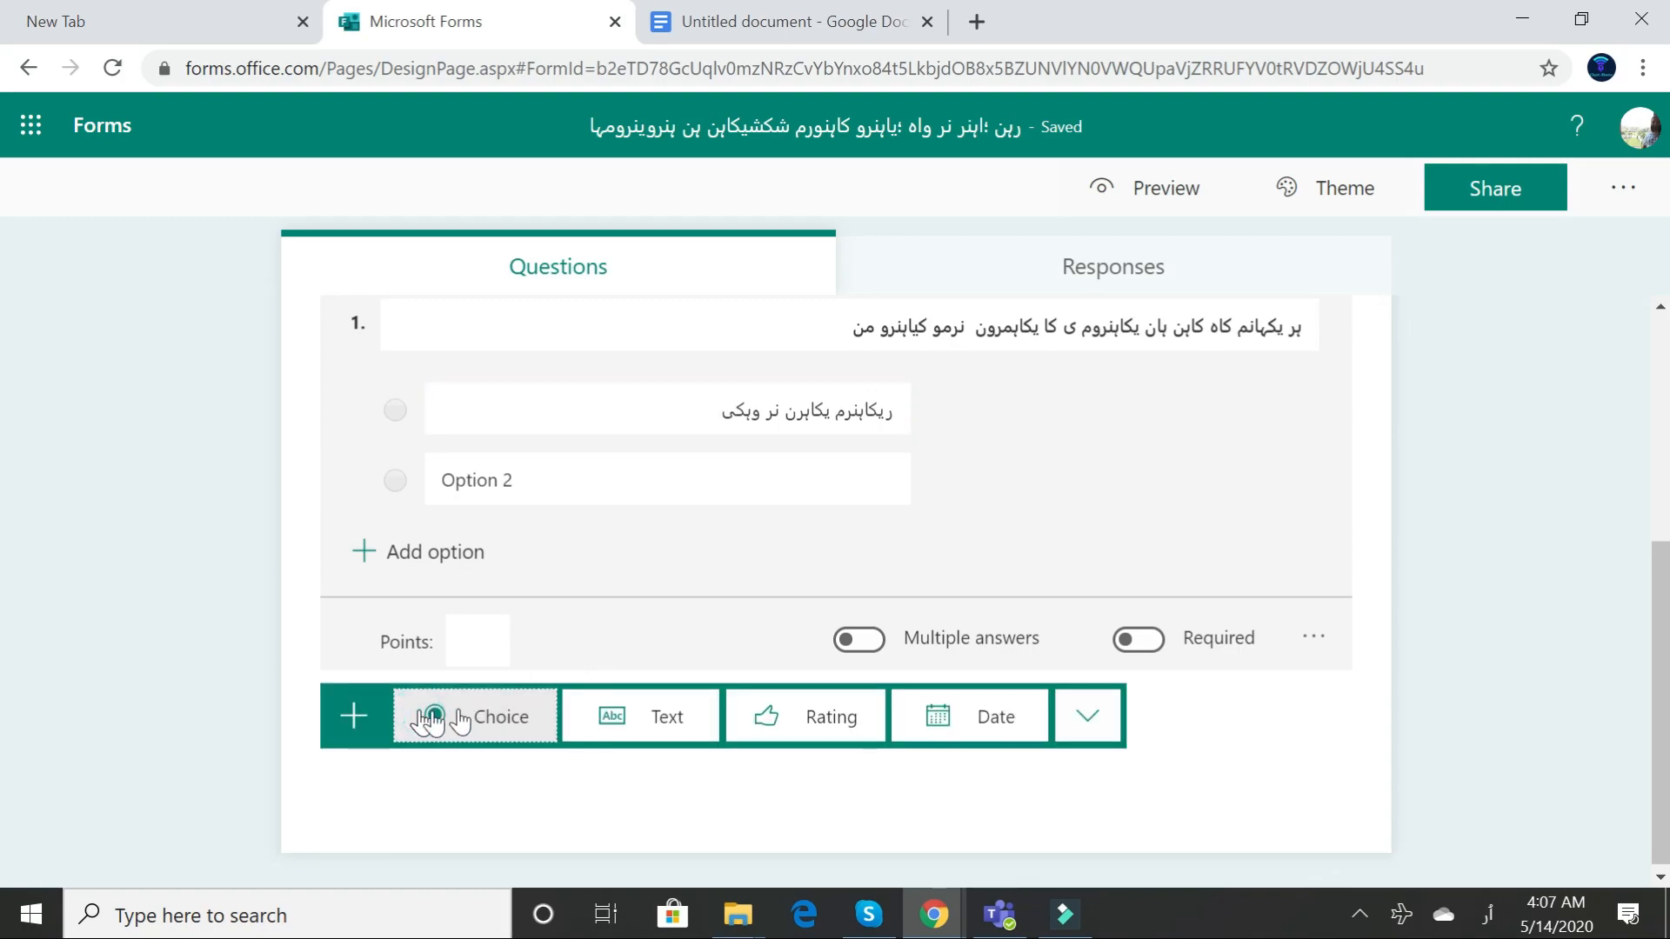
click(459, 720)
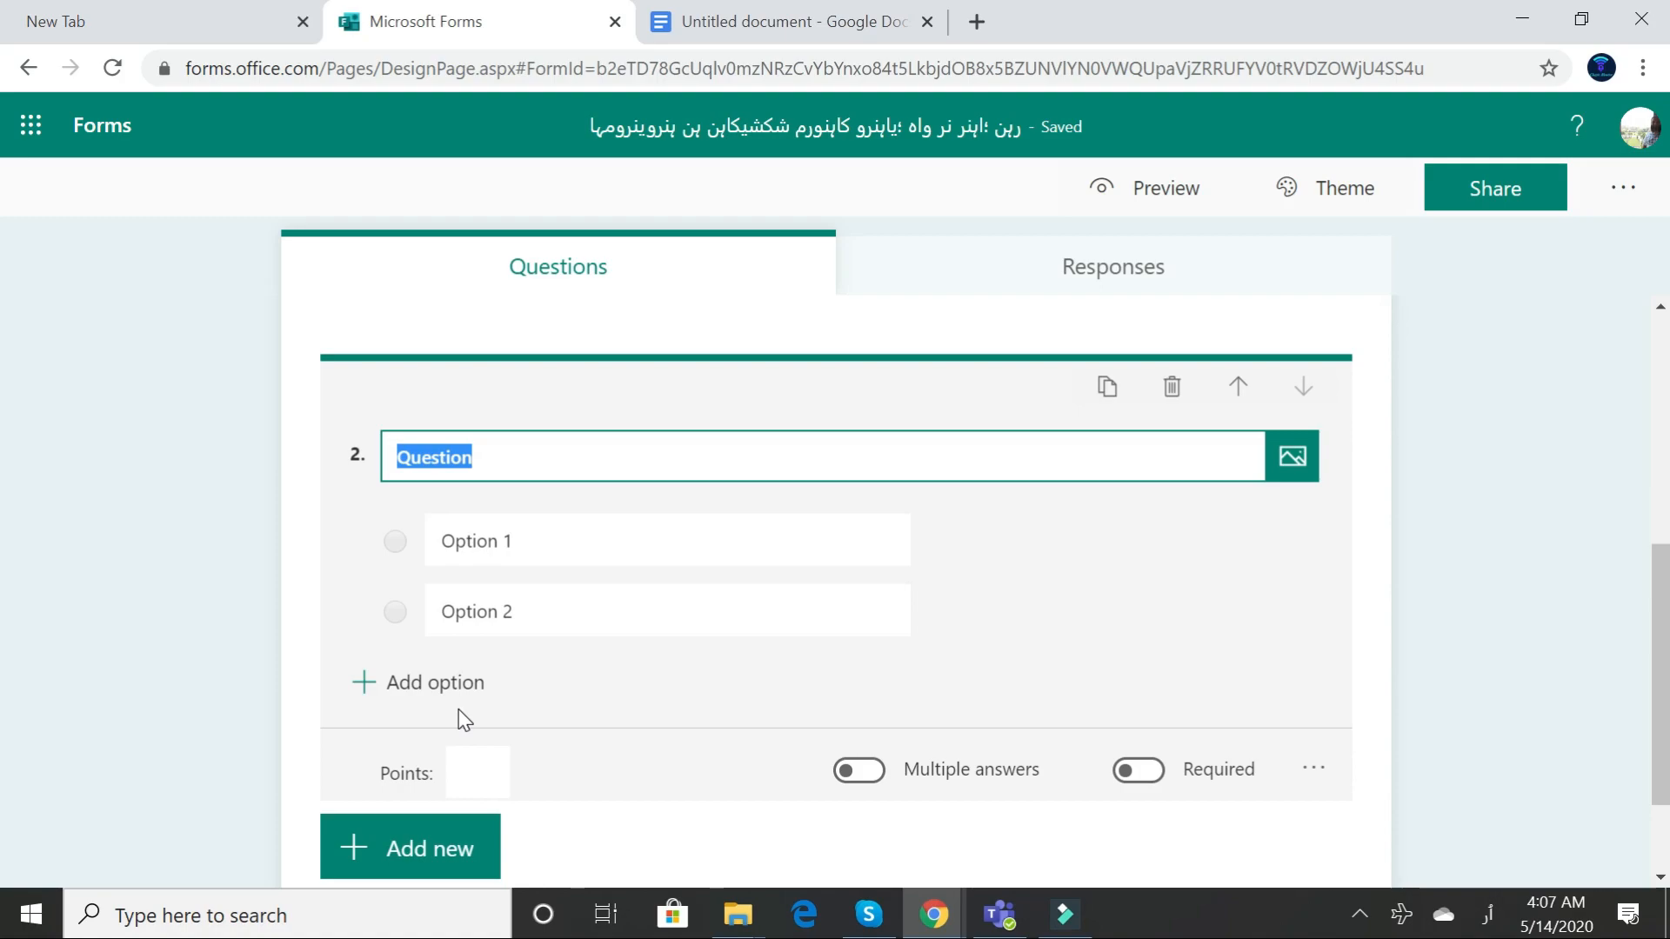
Close the open Google Docs document and create a new blank document in Google Docs from a new browser tab.
click(838, 19)
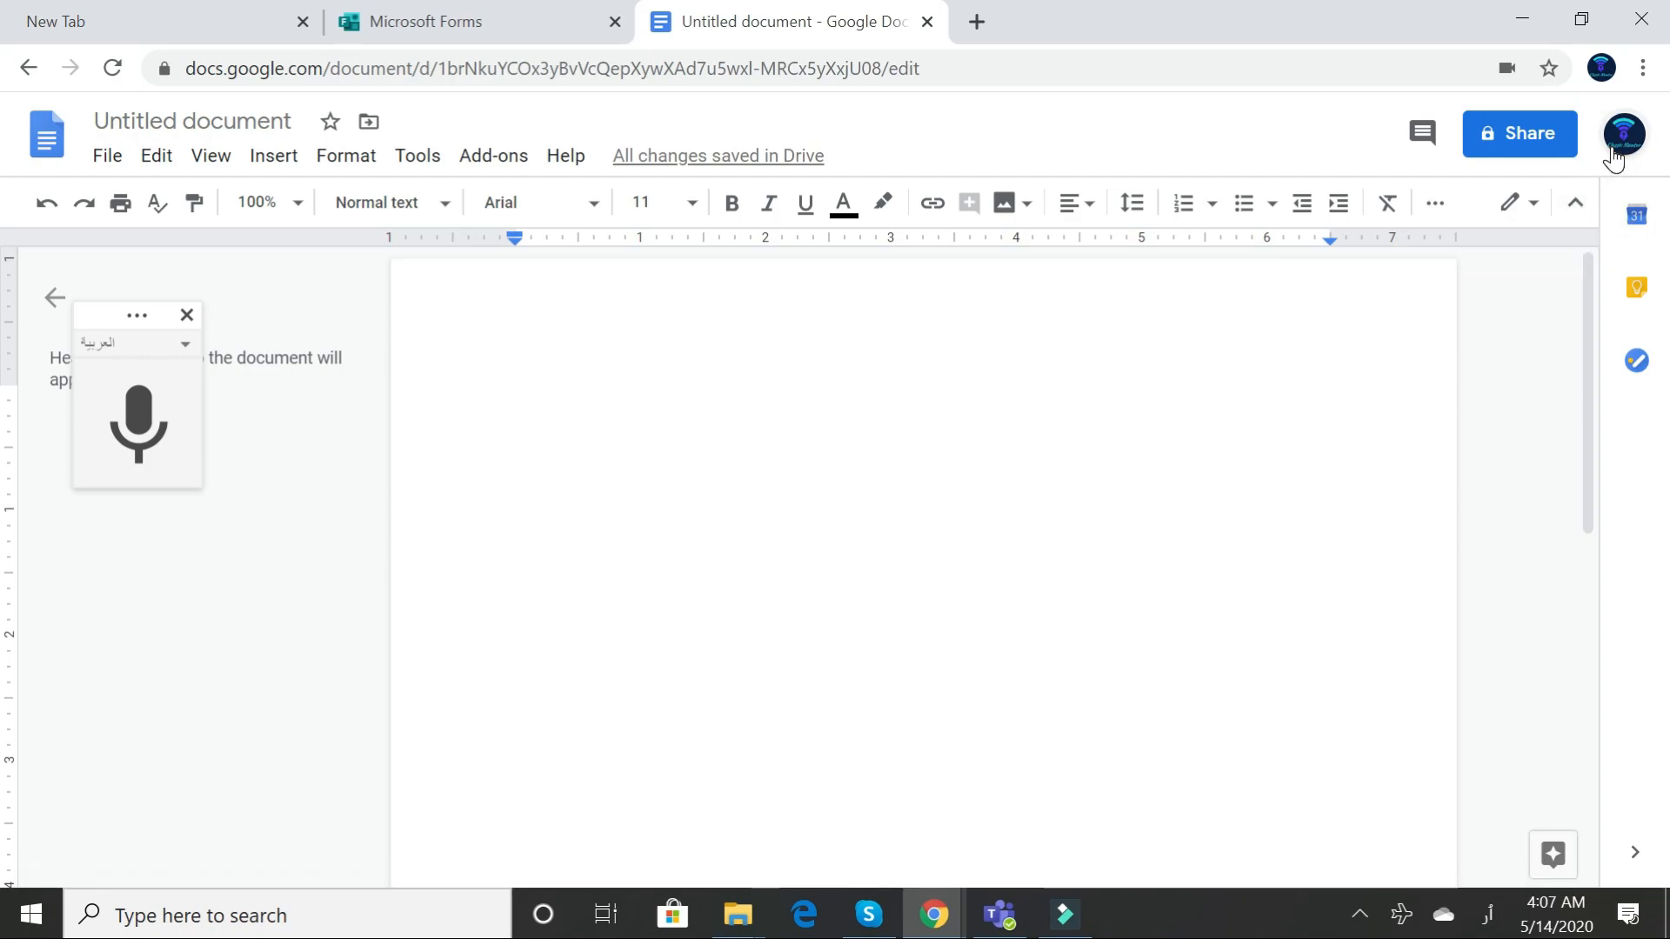
click(926, 22)
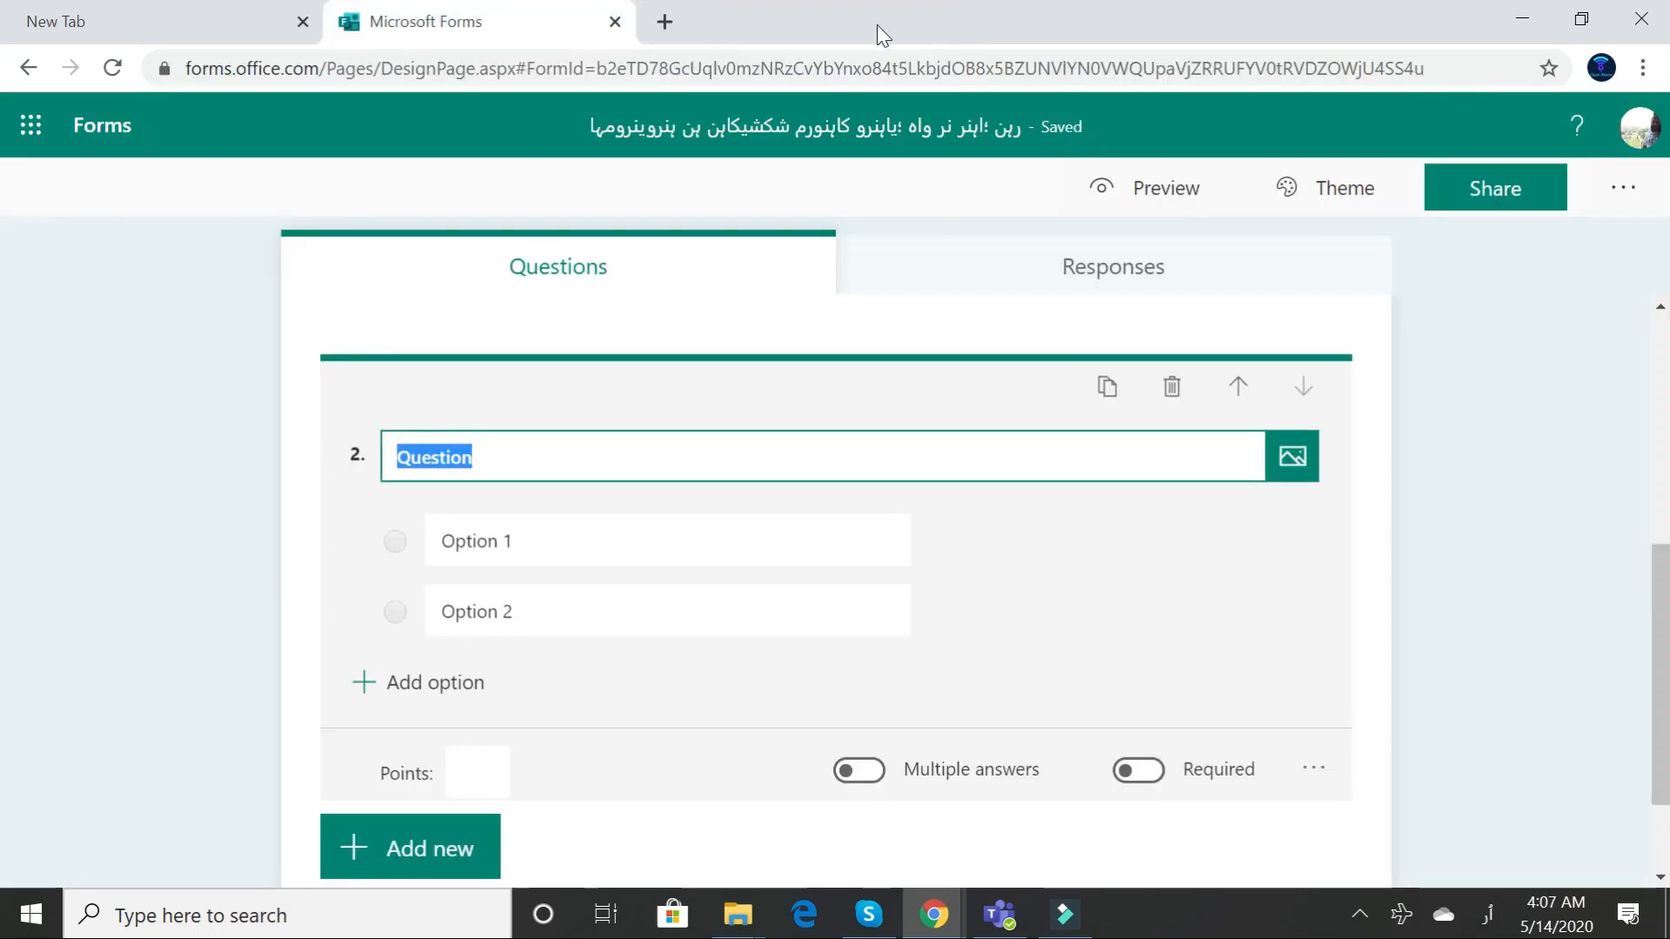
click(665, 23)
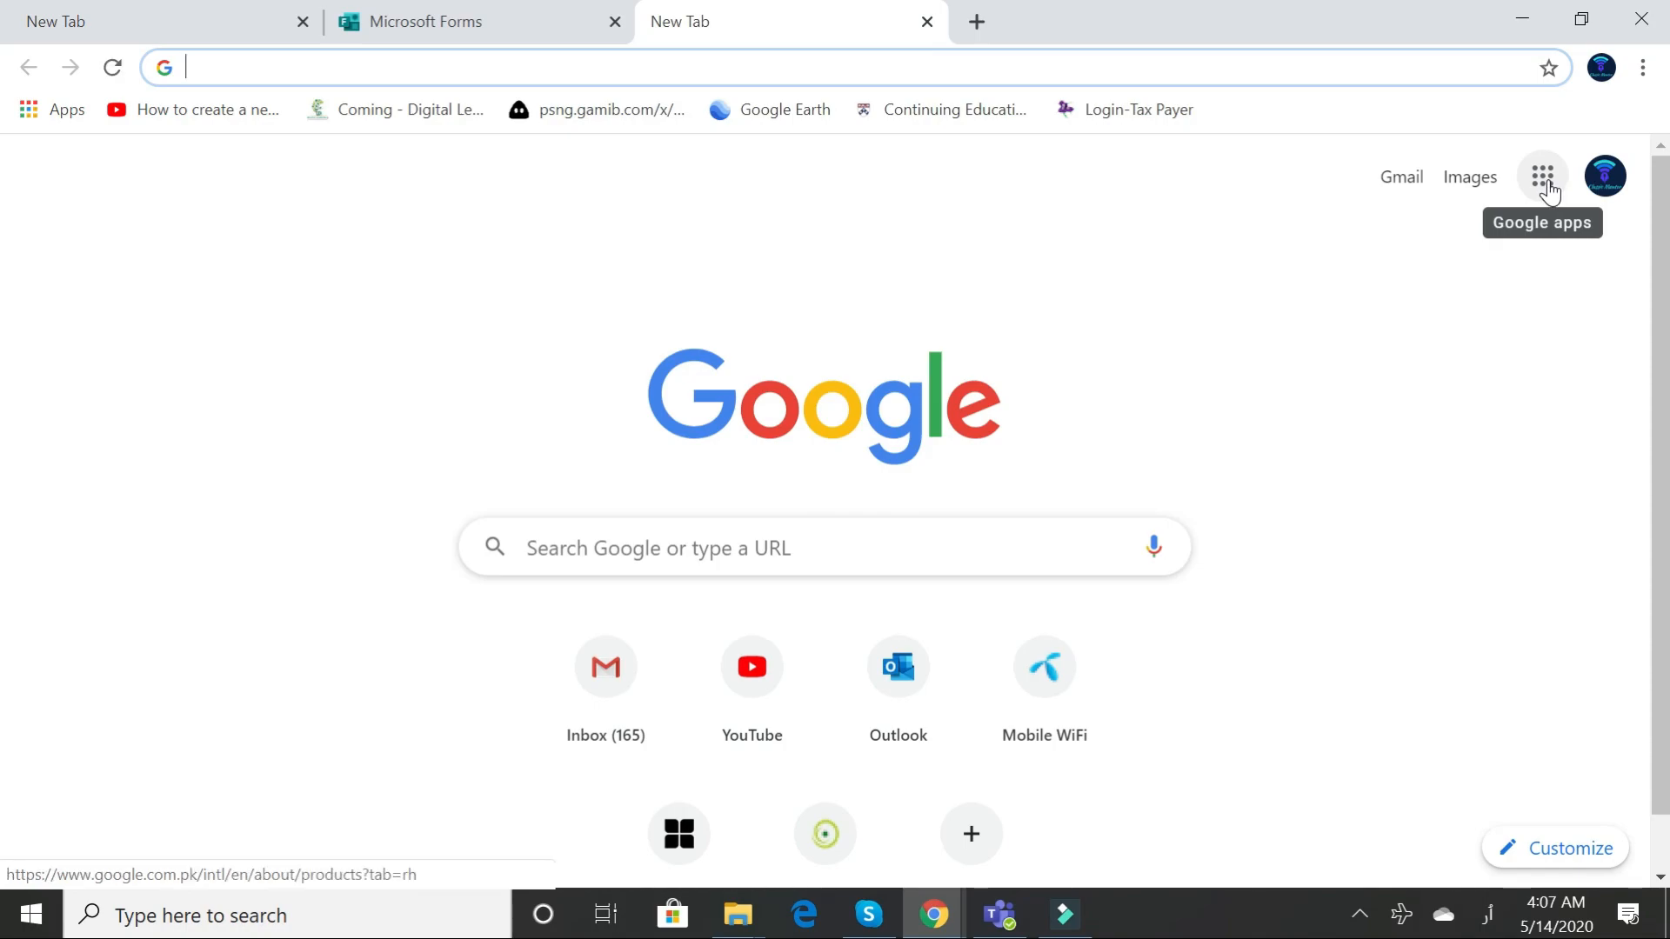
click(1544, 177)
scroll(1305, 609, down, 3)
scroll(1286, 663, down, 3)
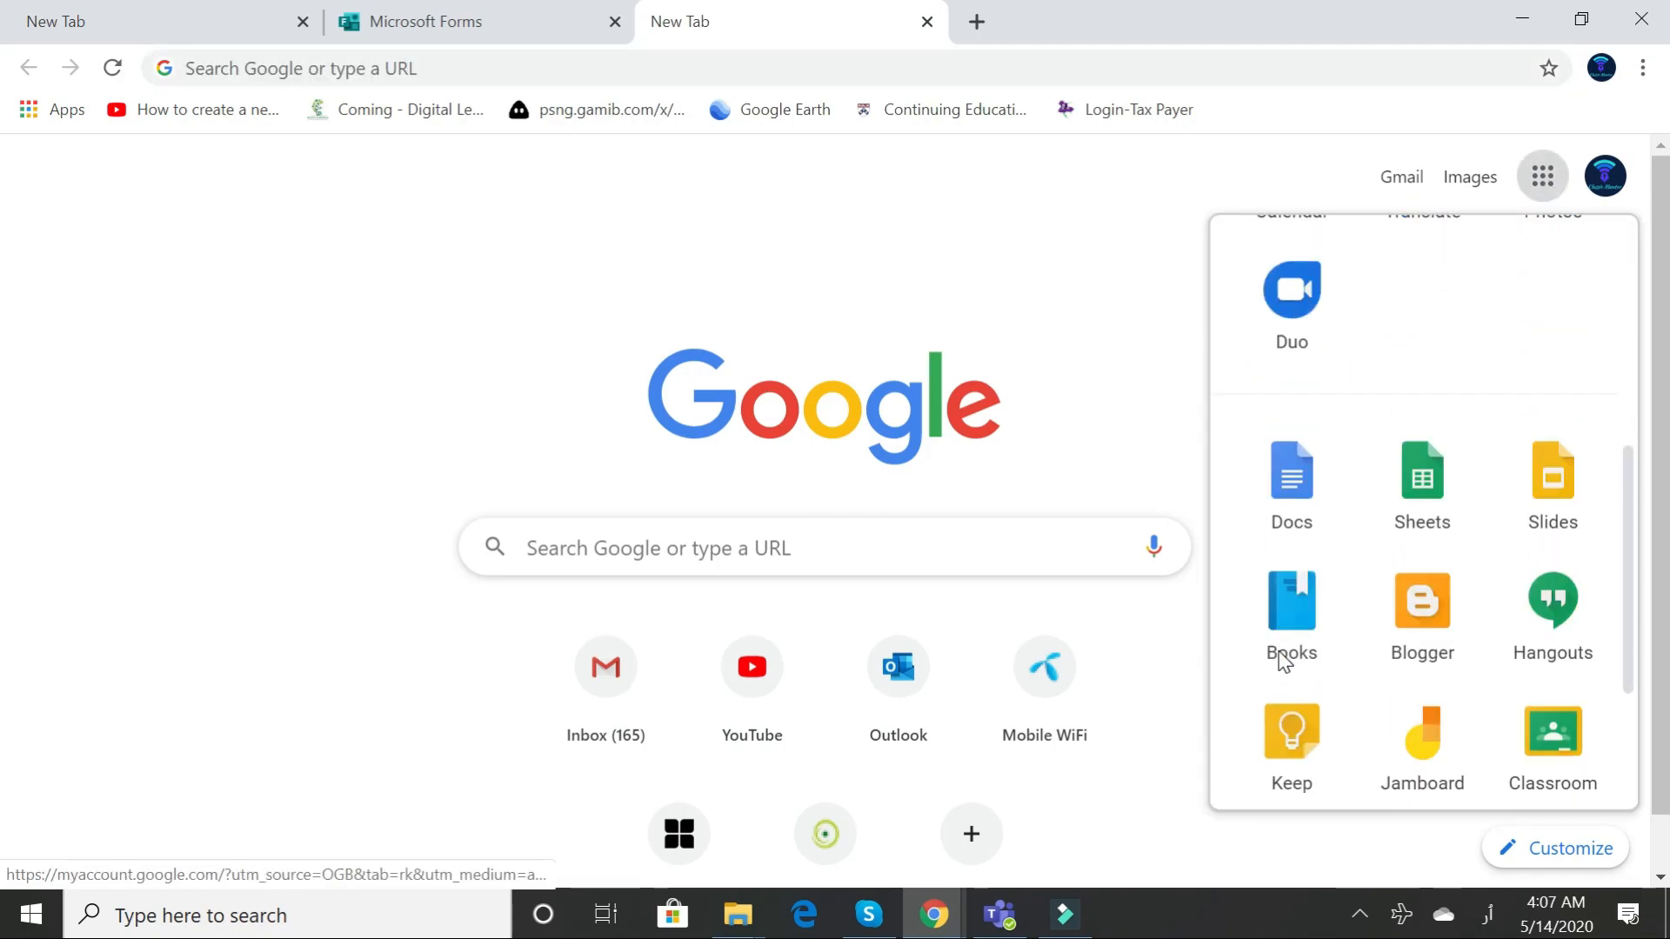
click(1300, 496)
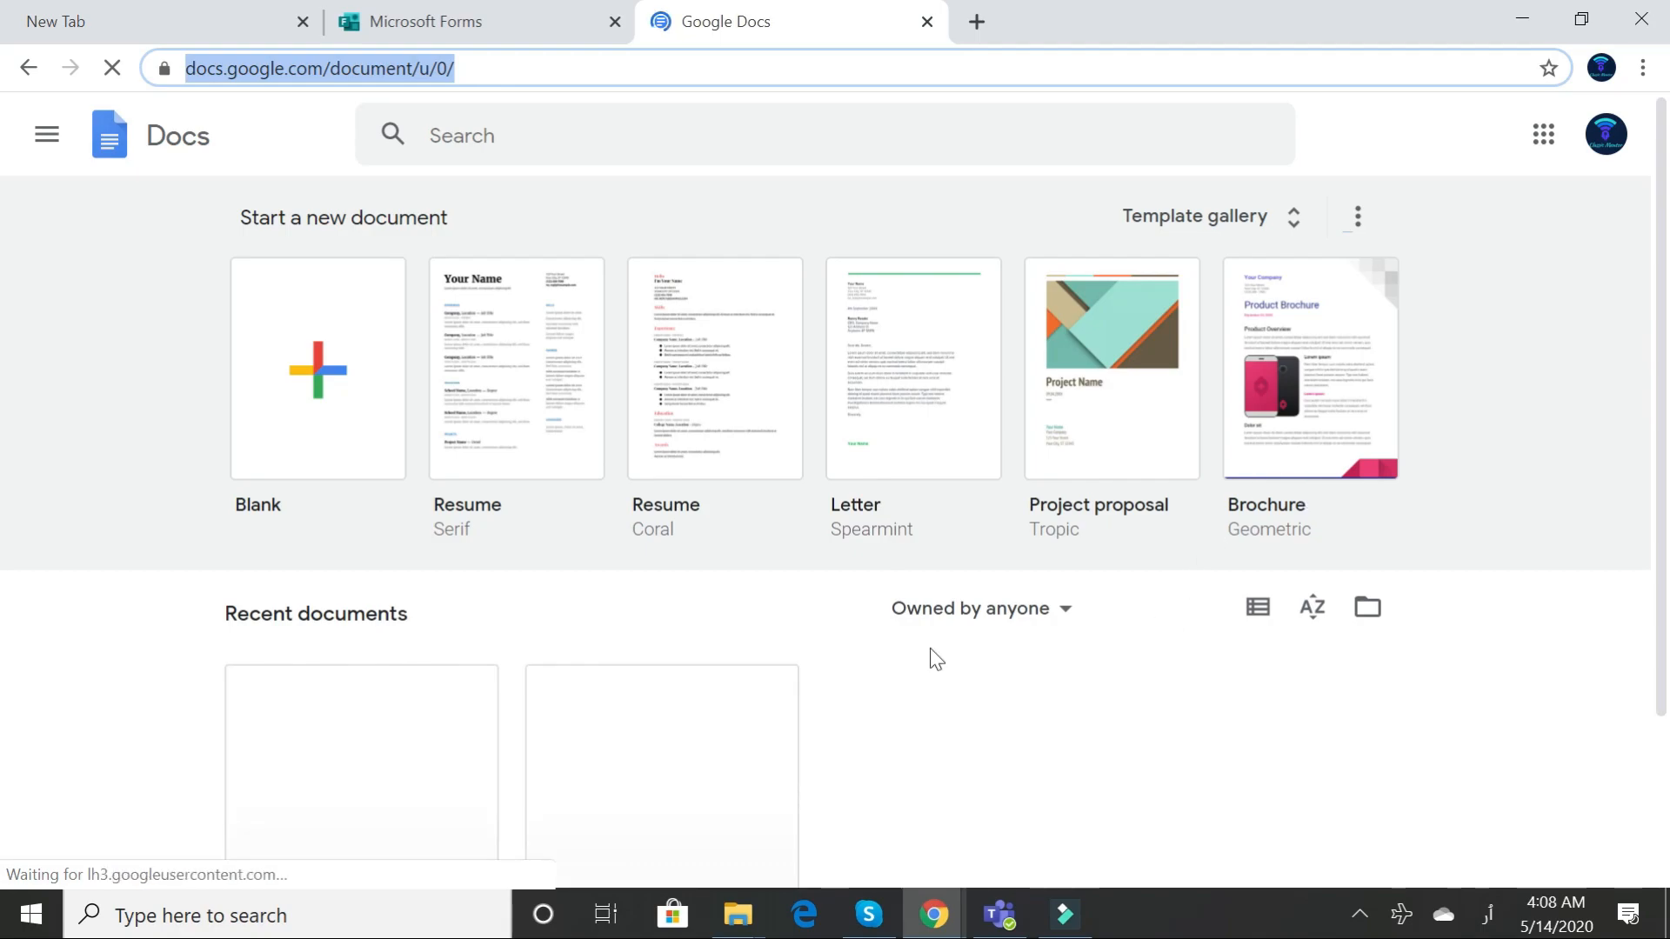
click(316, 384)
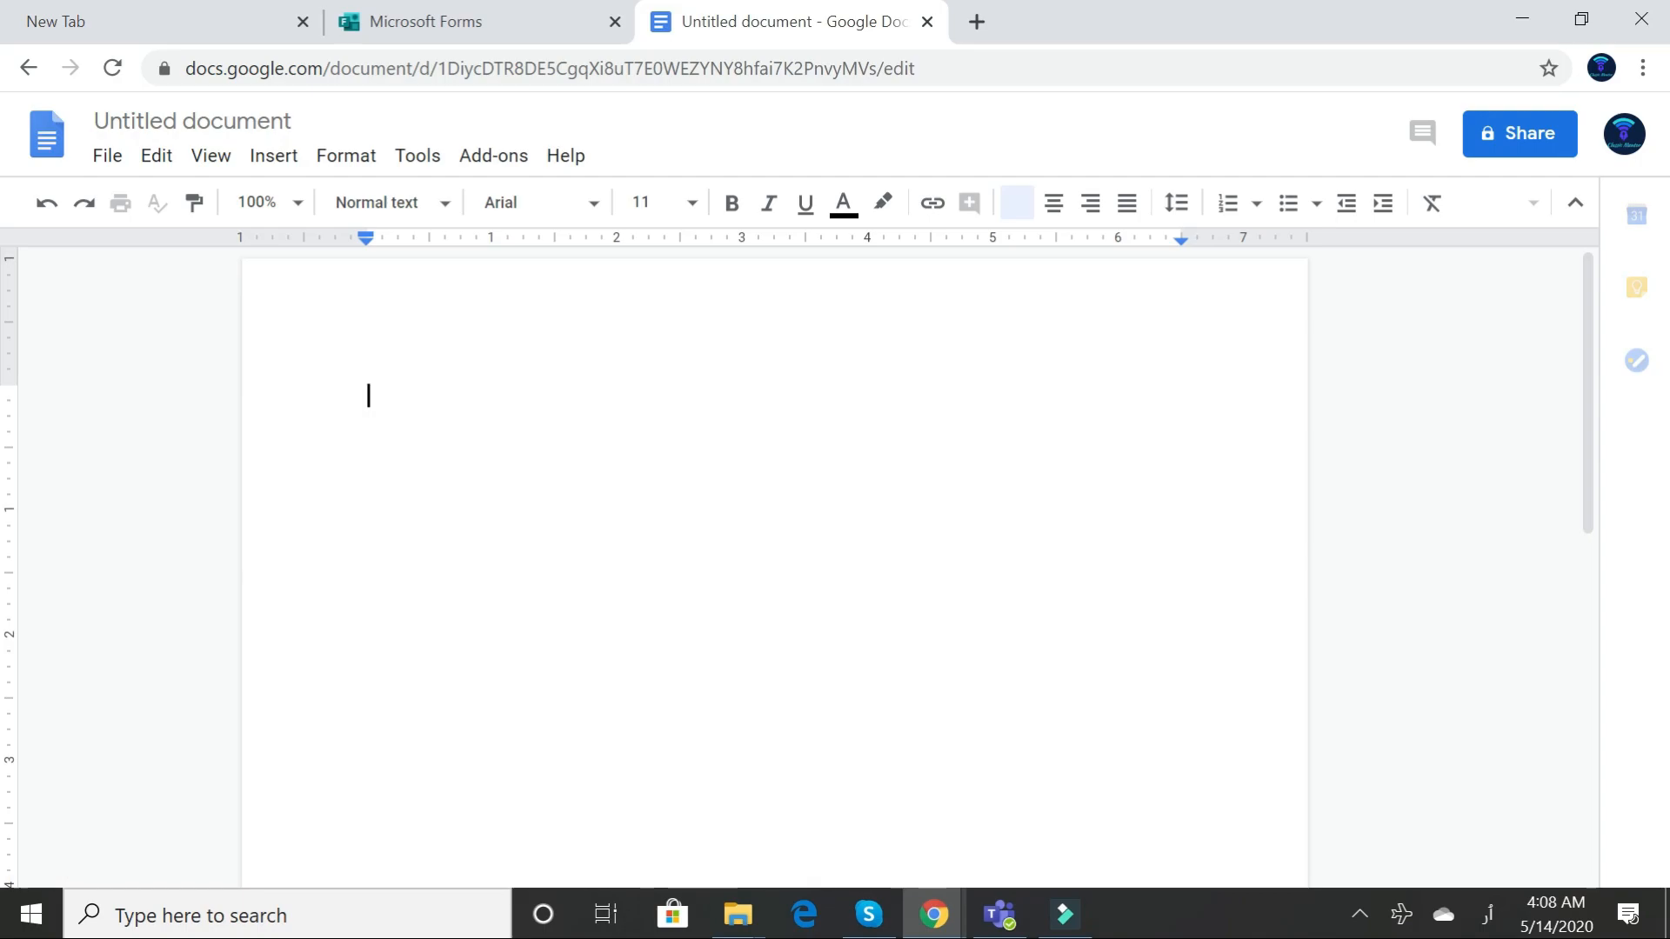
Dictate an English sample sentence into the blank document with voice typing, starting with "English so whatever I am speaking".
click(418, 165)
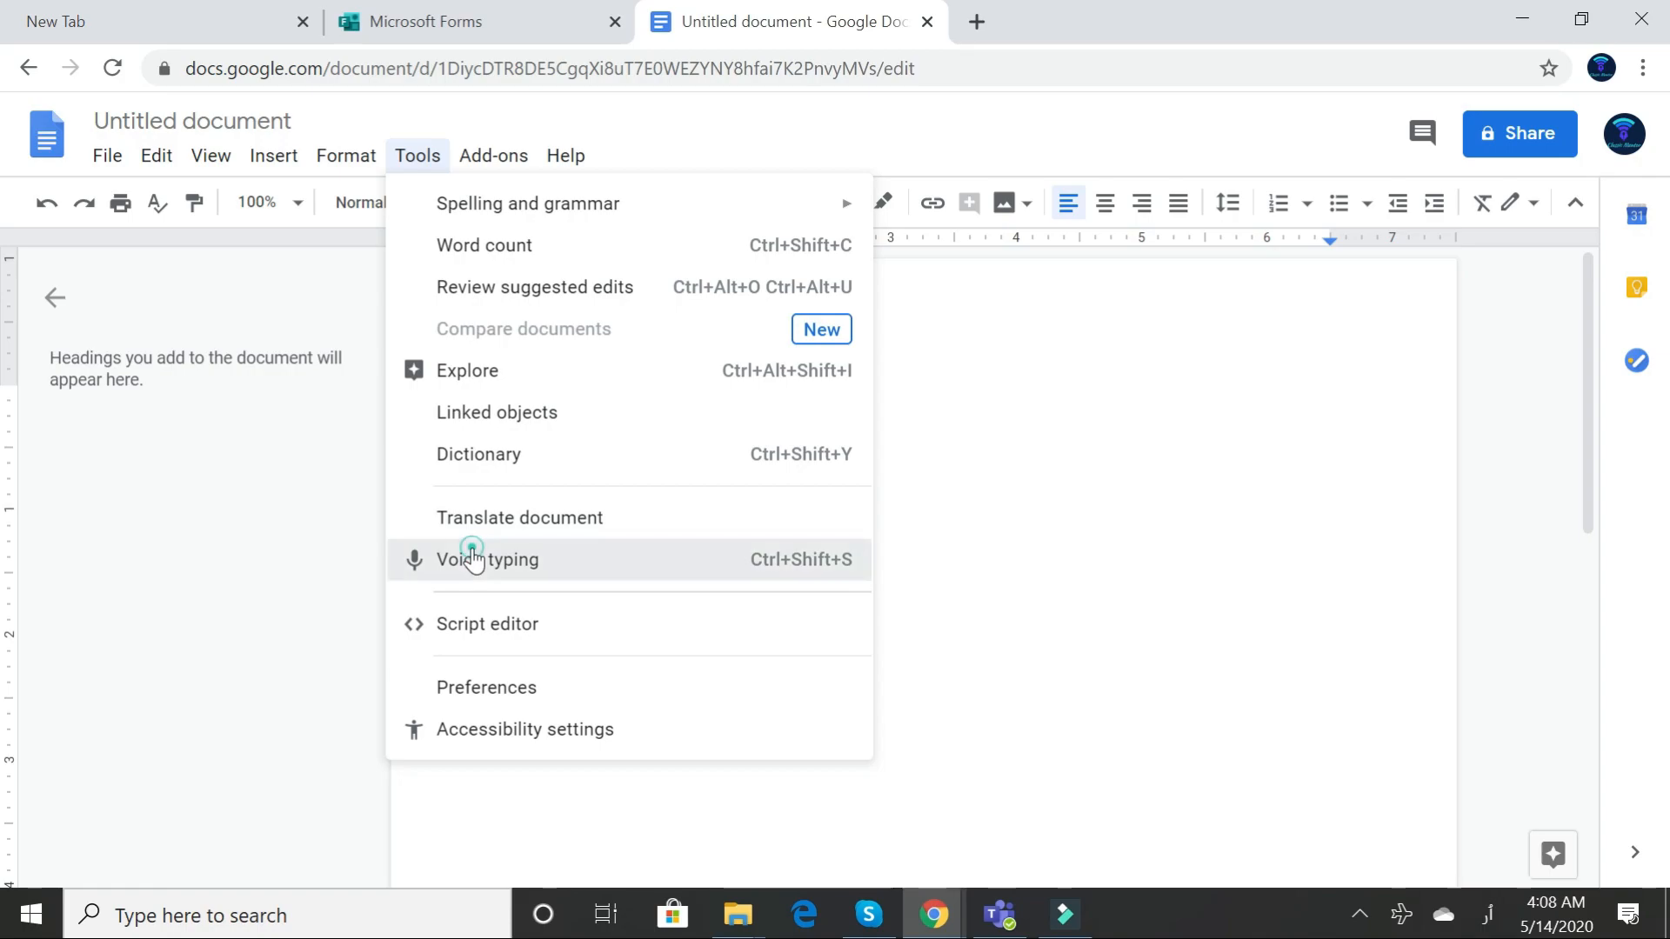
click(474, 559)
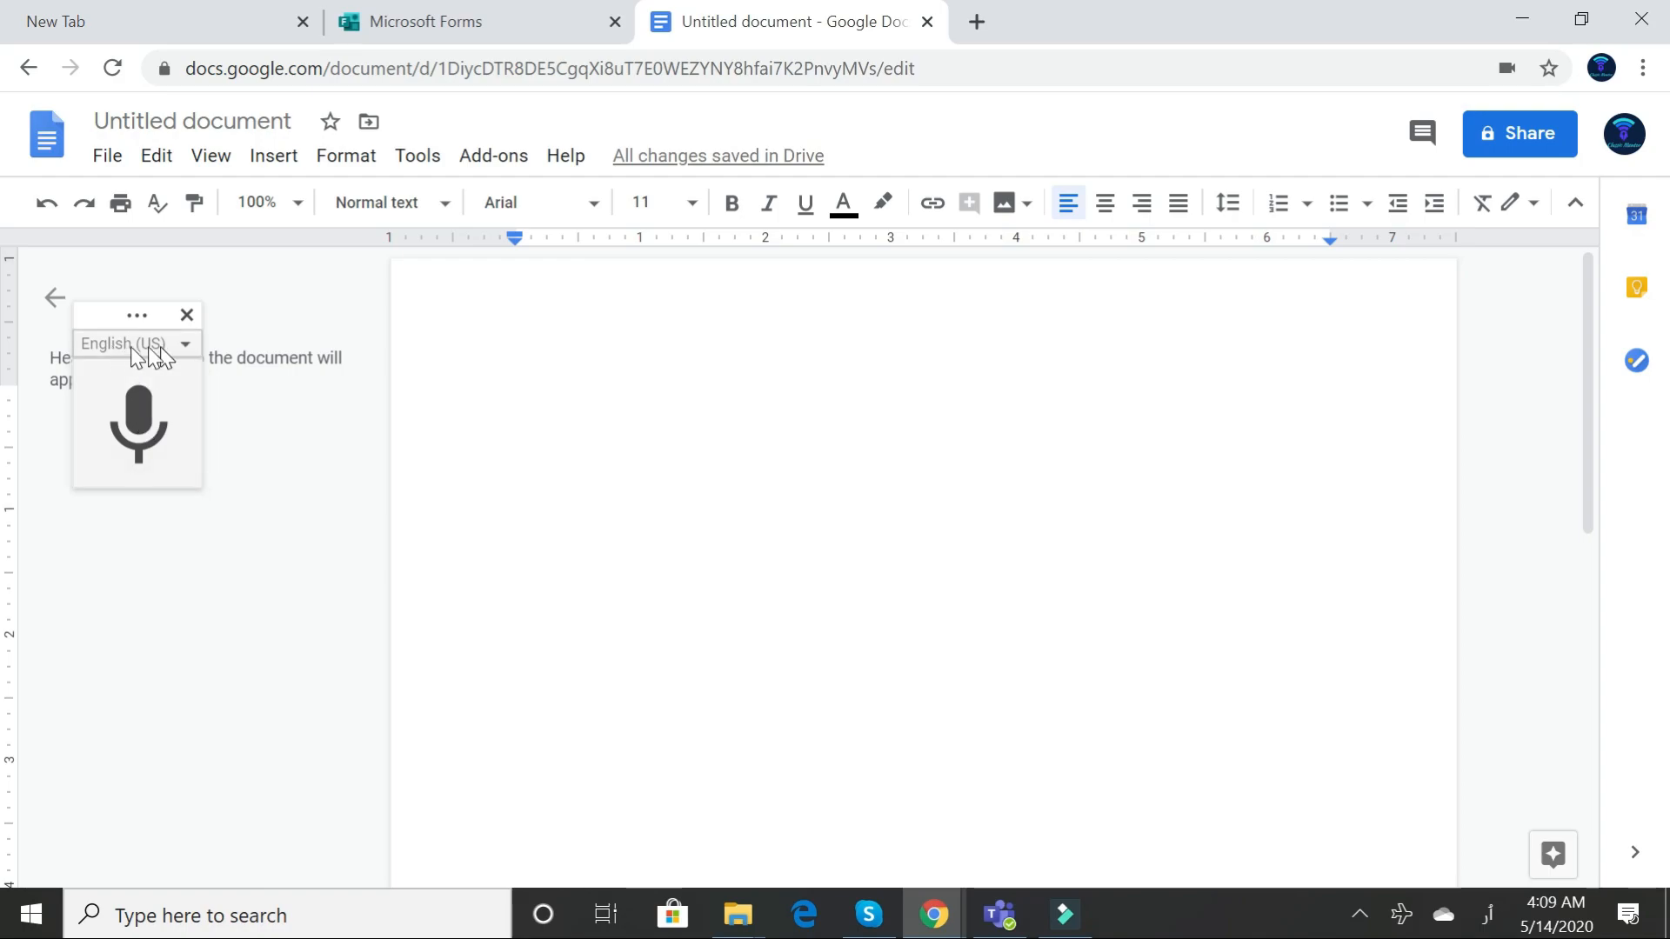
click(144, 406)
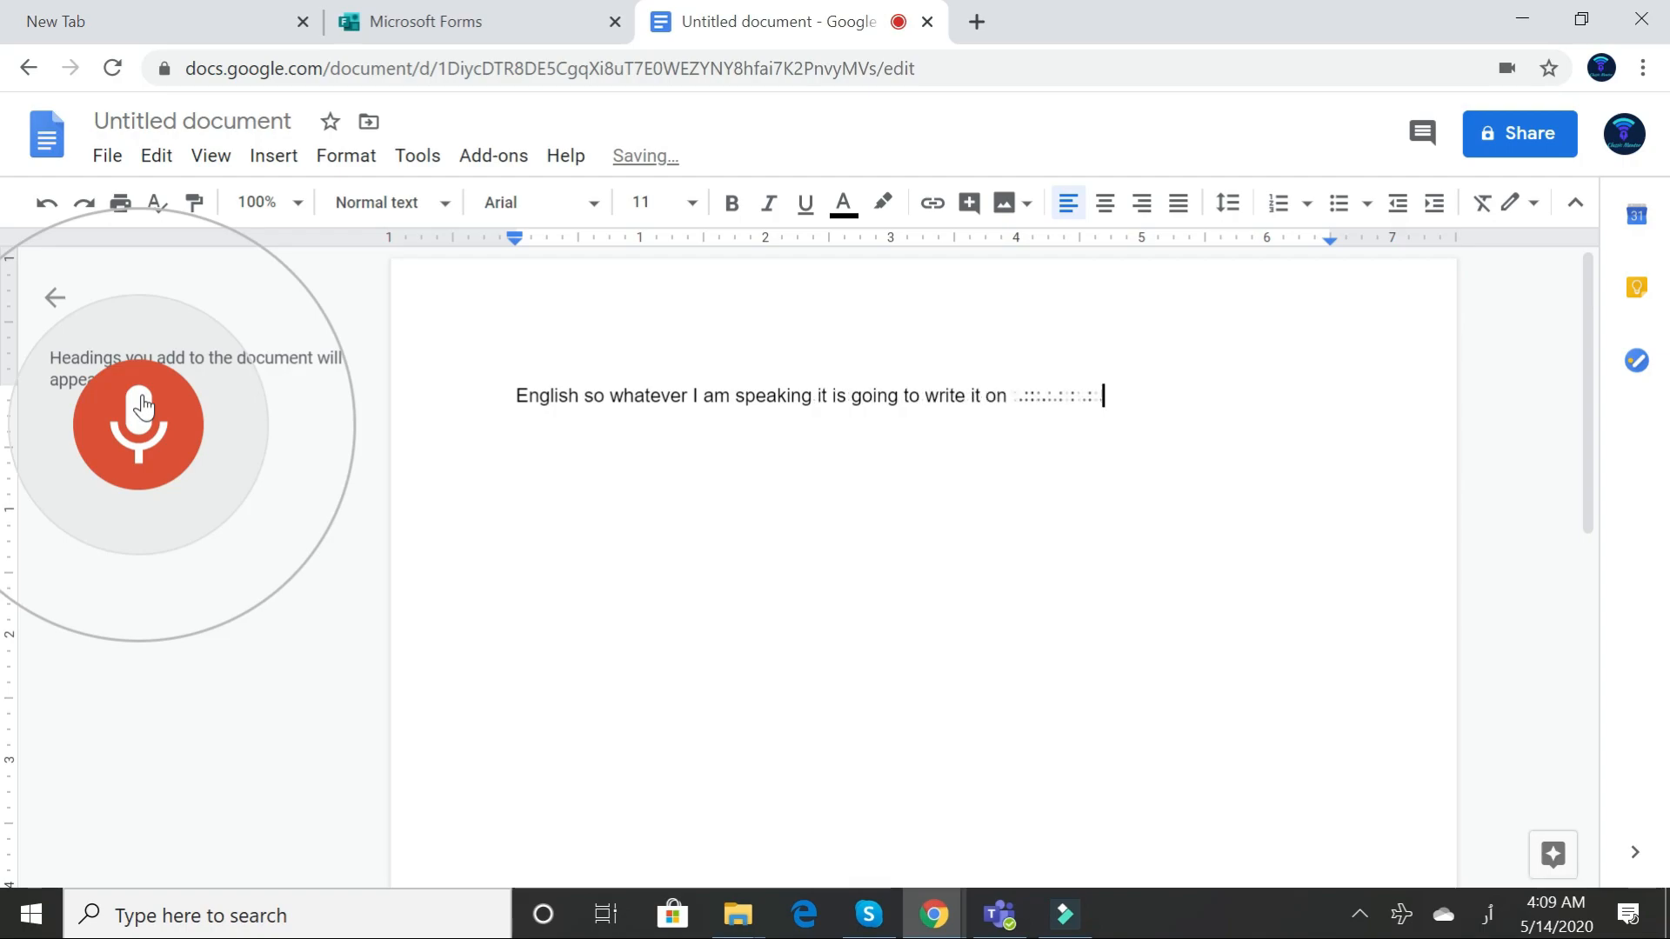
click(141, 409)
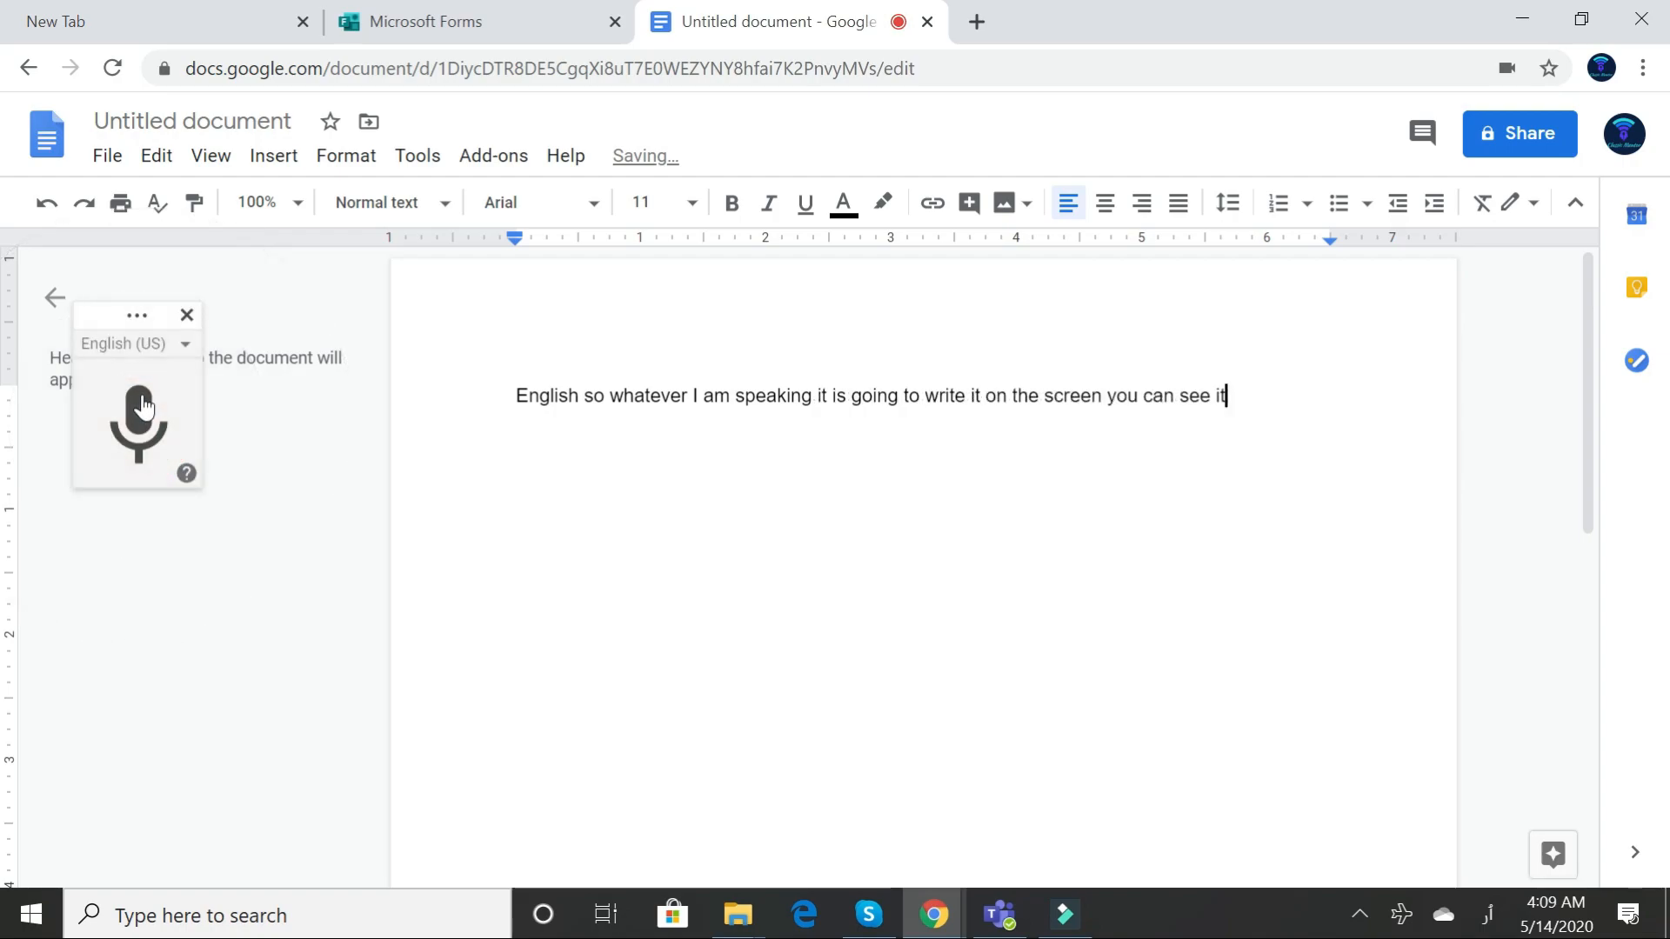
Set the voice typing language to "اردو (پاکستان)".
click(185, 350)
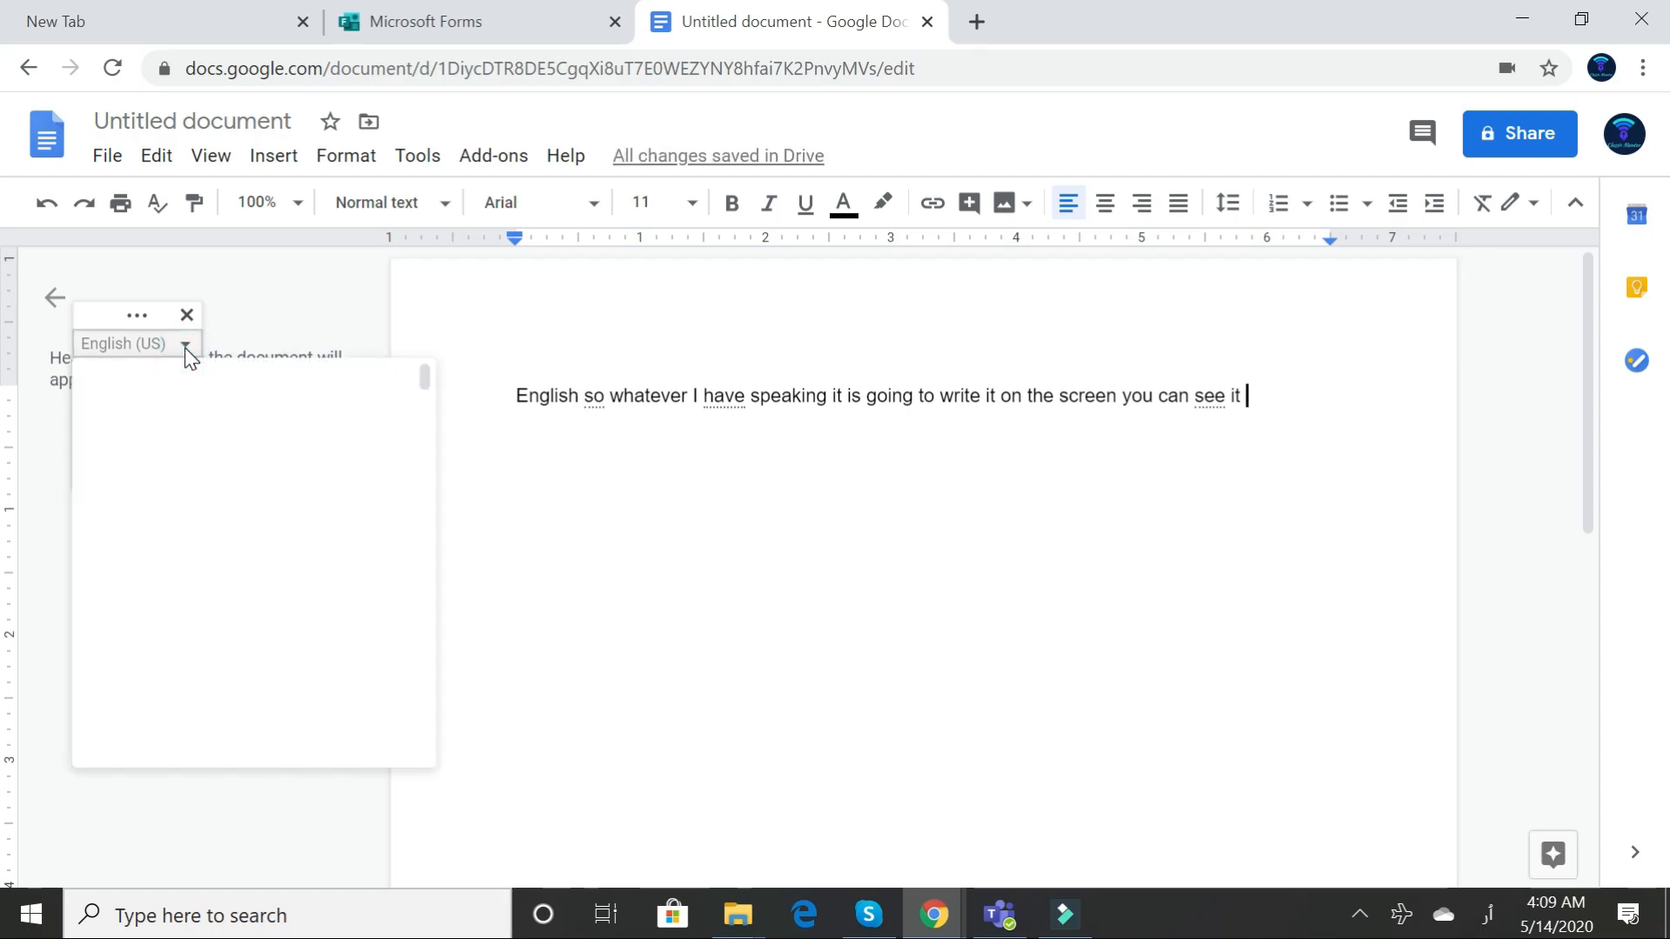
scroll(146, 550, down, 5)
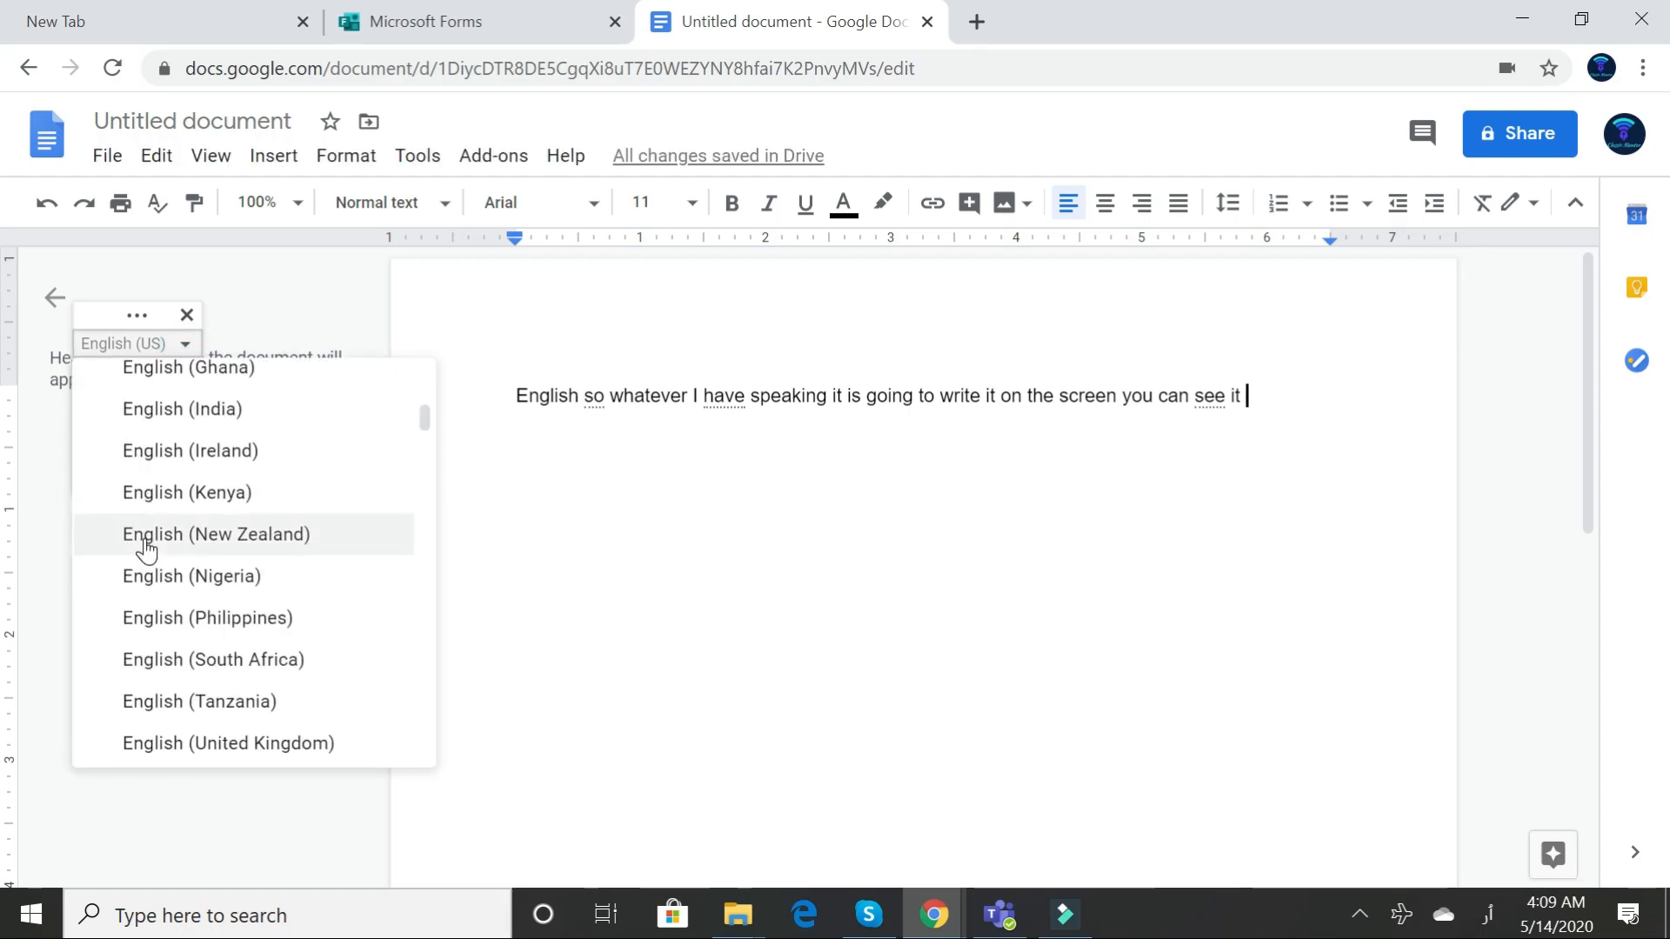
scroll(146, 549, down, 10)
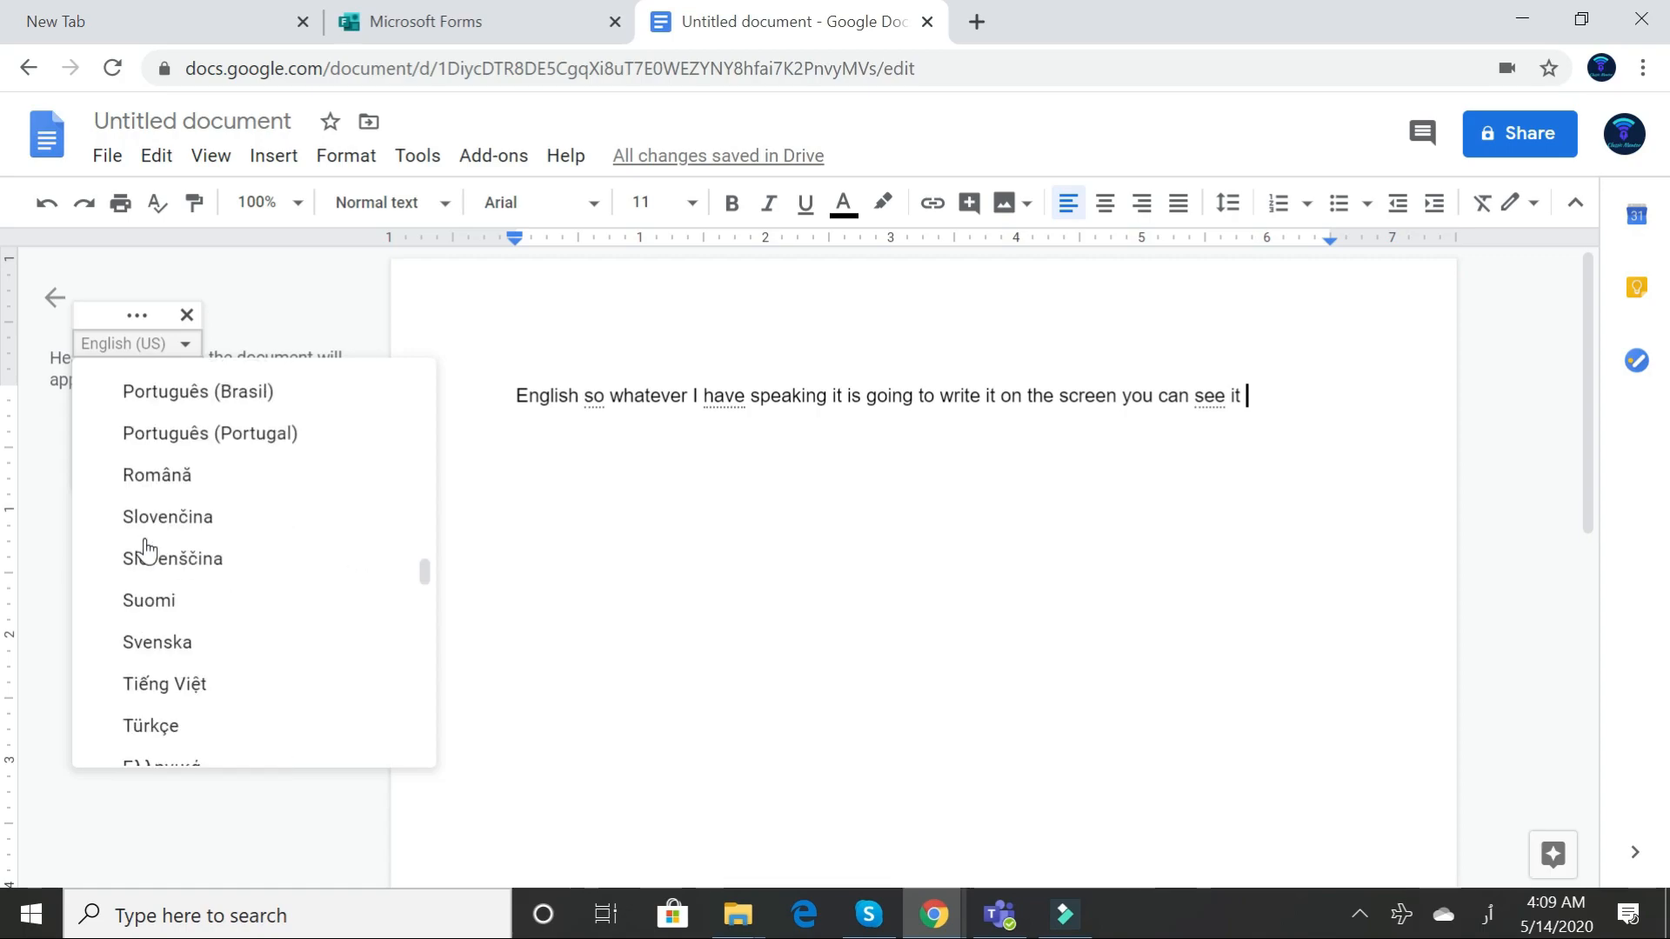
scroll(146, 550, down, 8)
scroll(146, 550, up, 4)
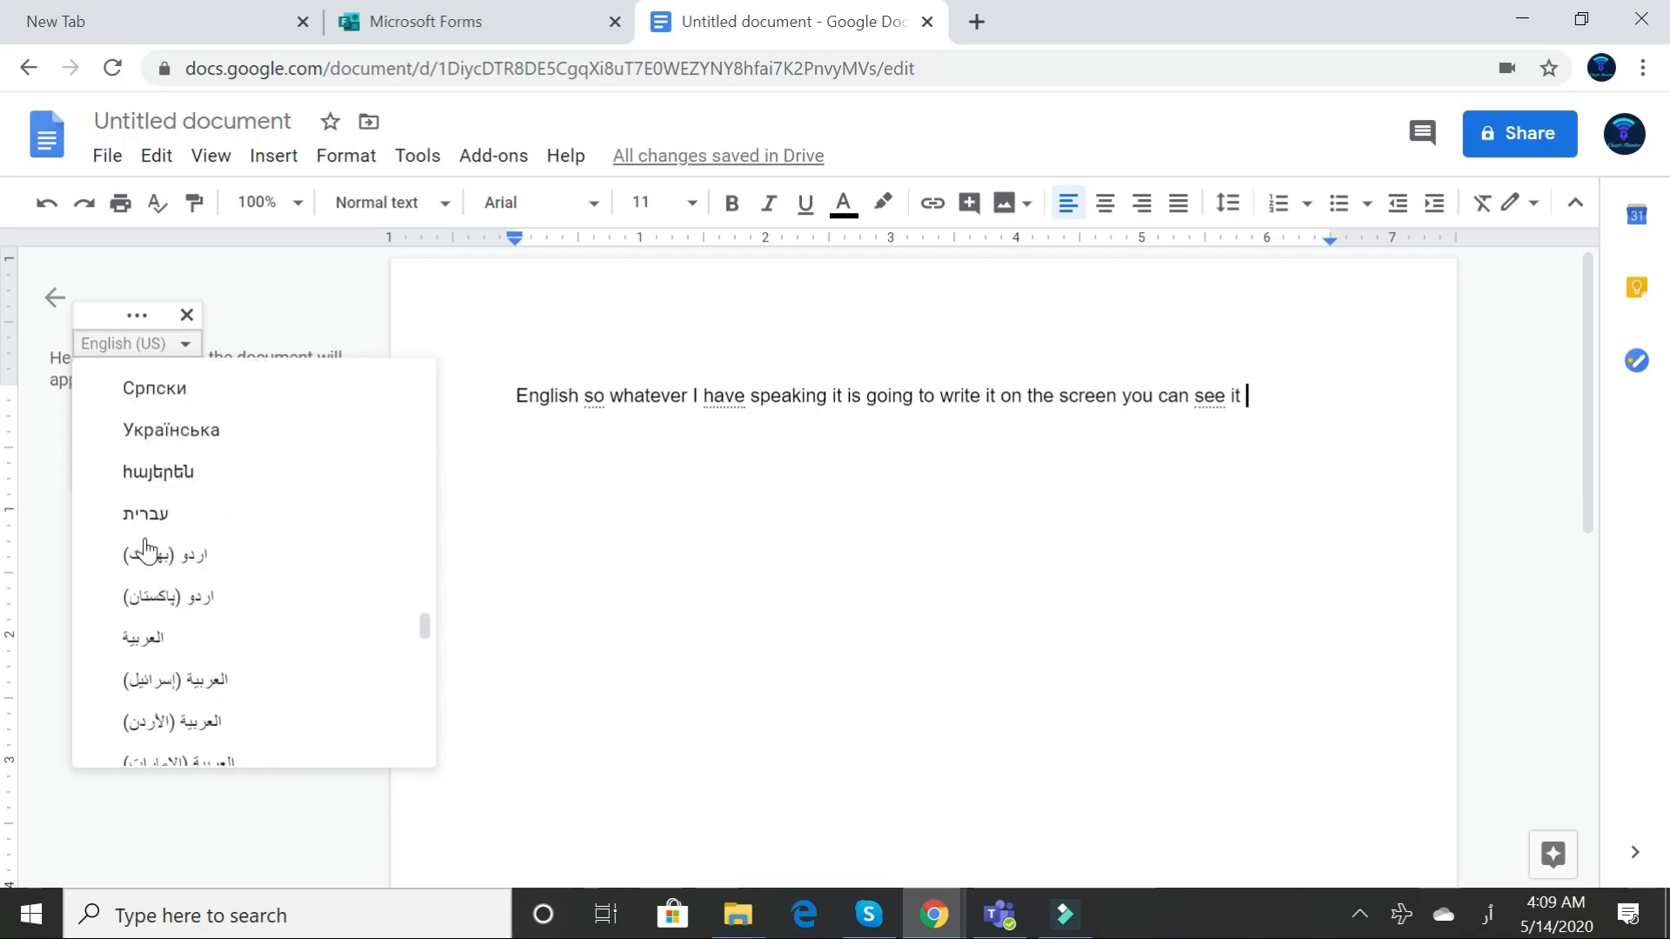
click(160, 599)
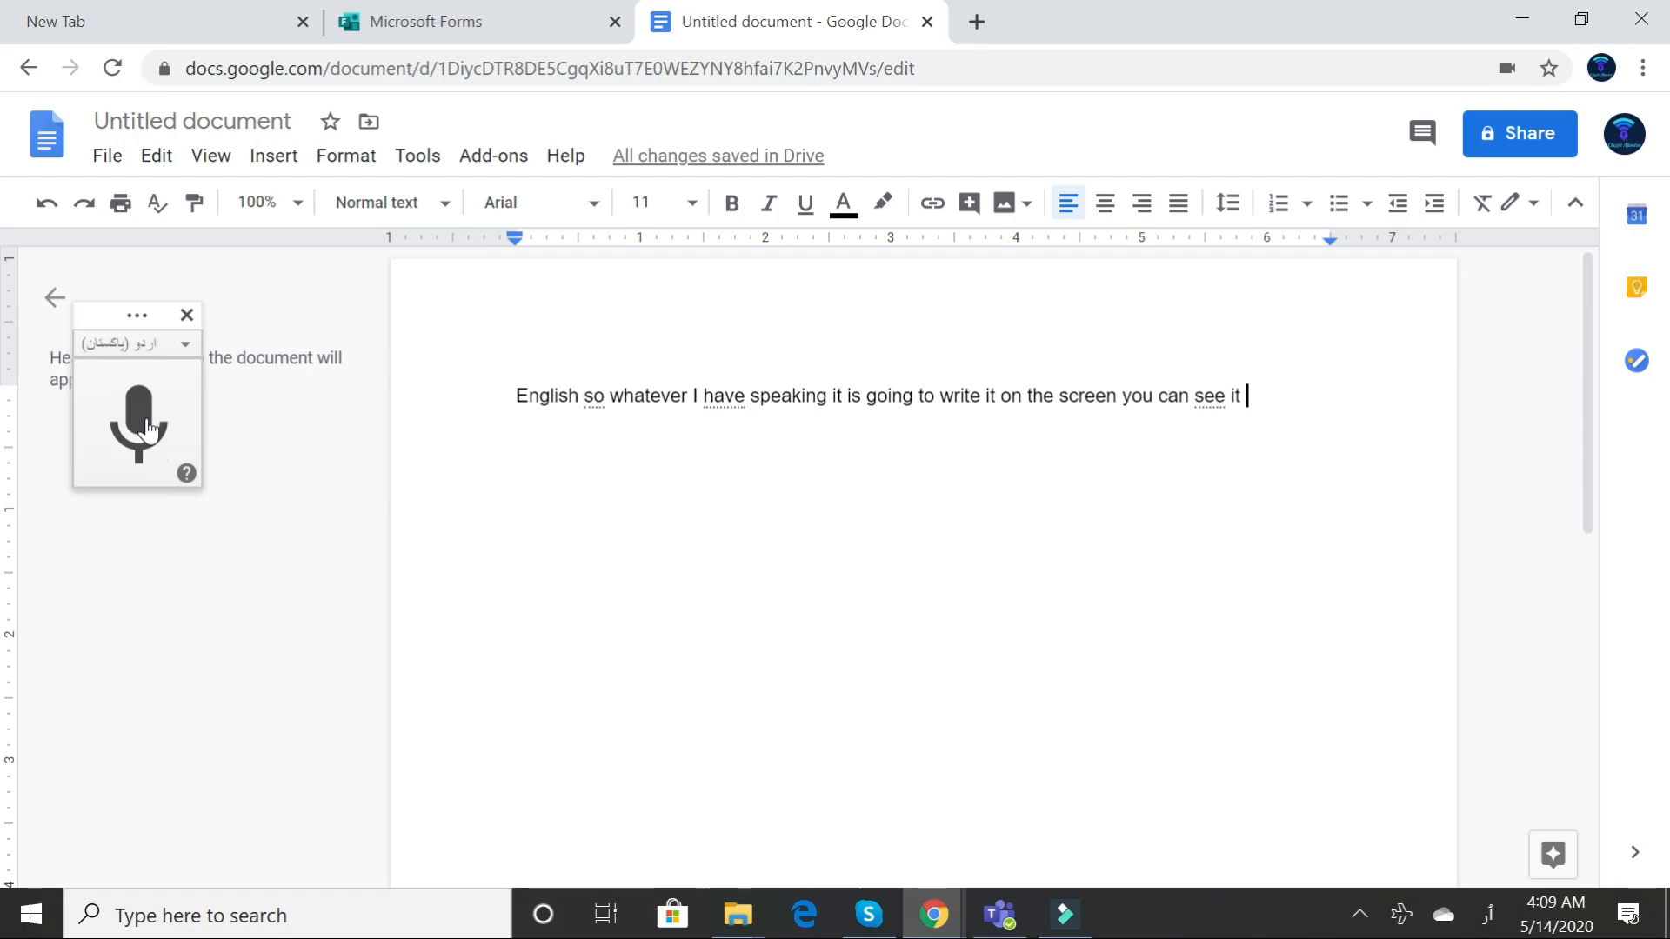
Change the voice typing language to "اردو (بھارت)".
click(181, 345)
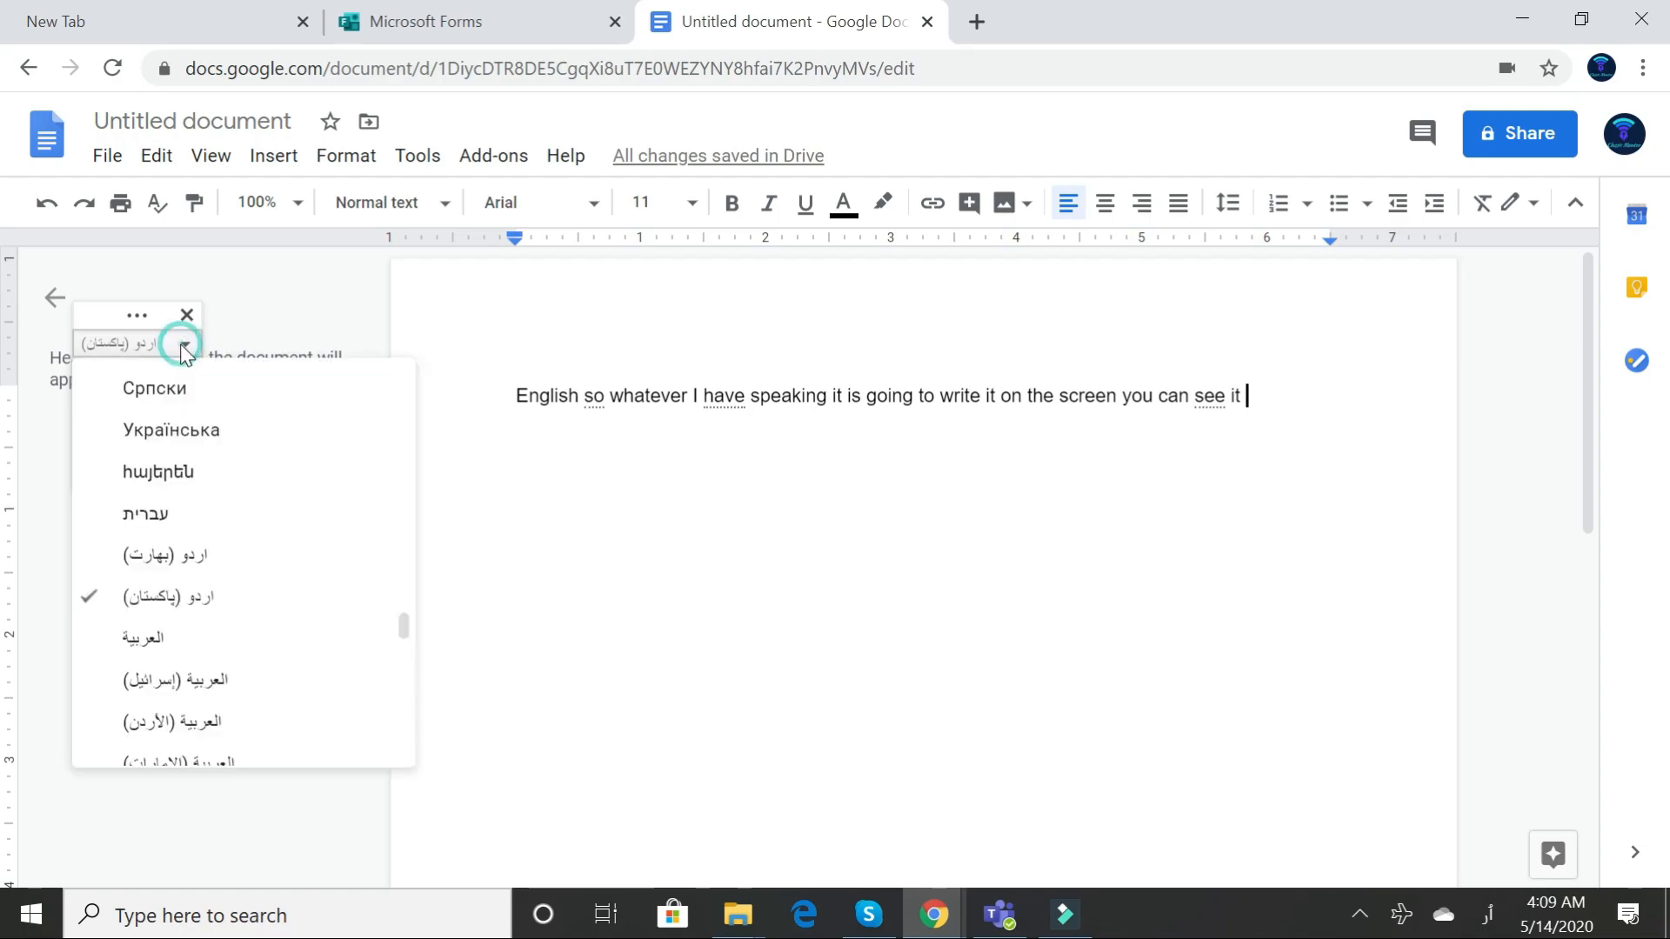
click(168, 558)
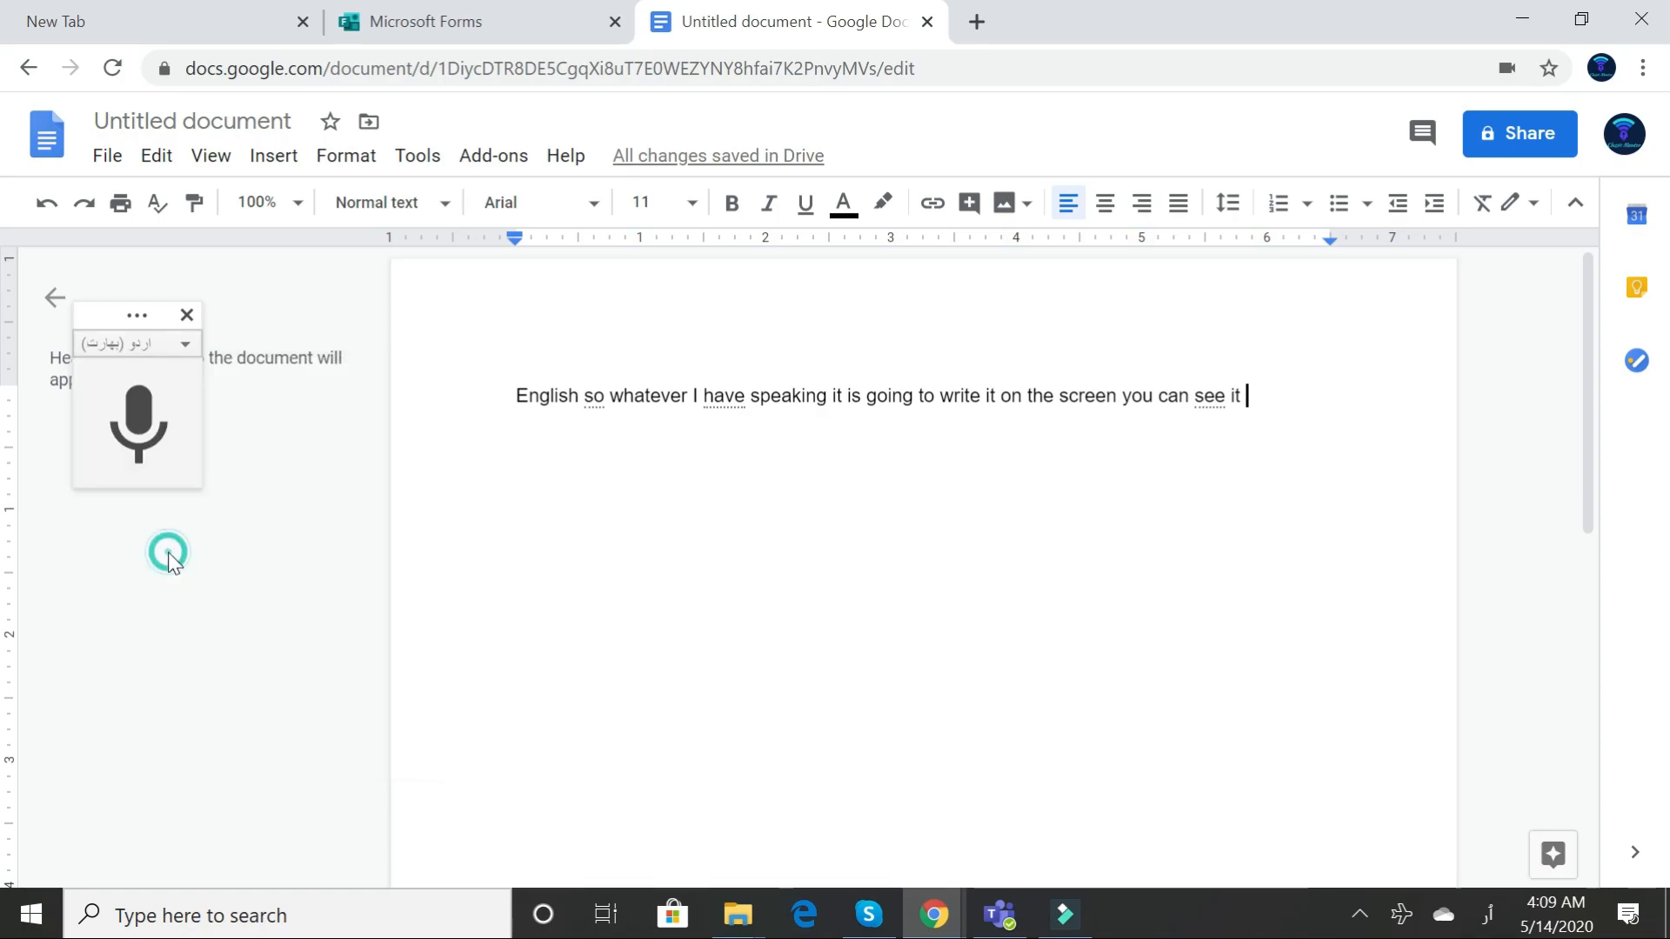
click(146, 426)
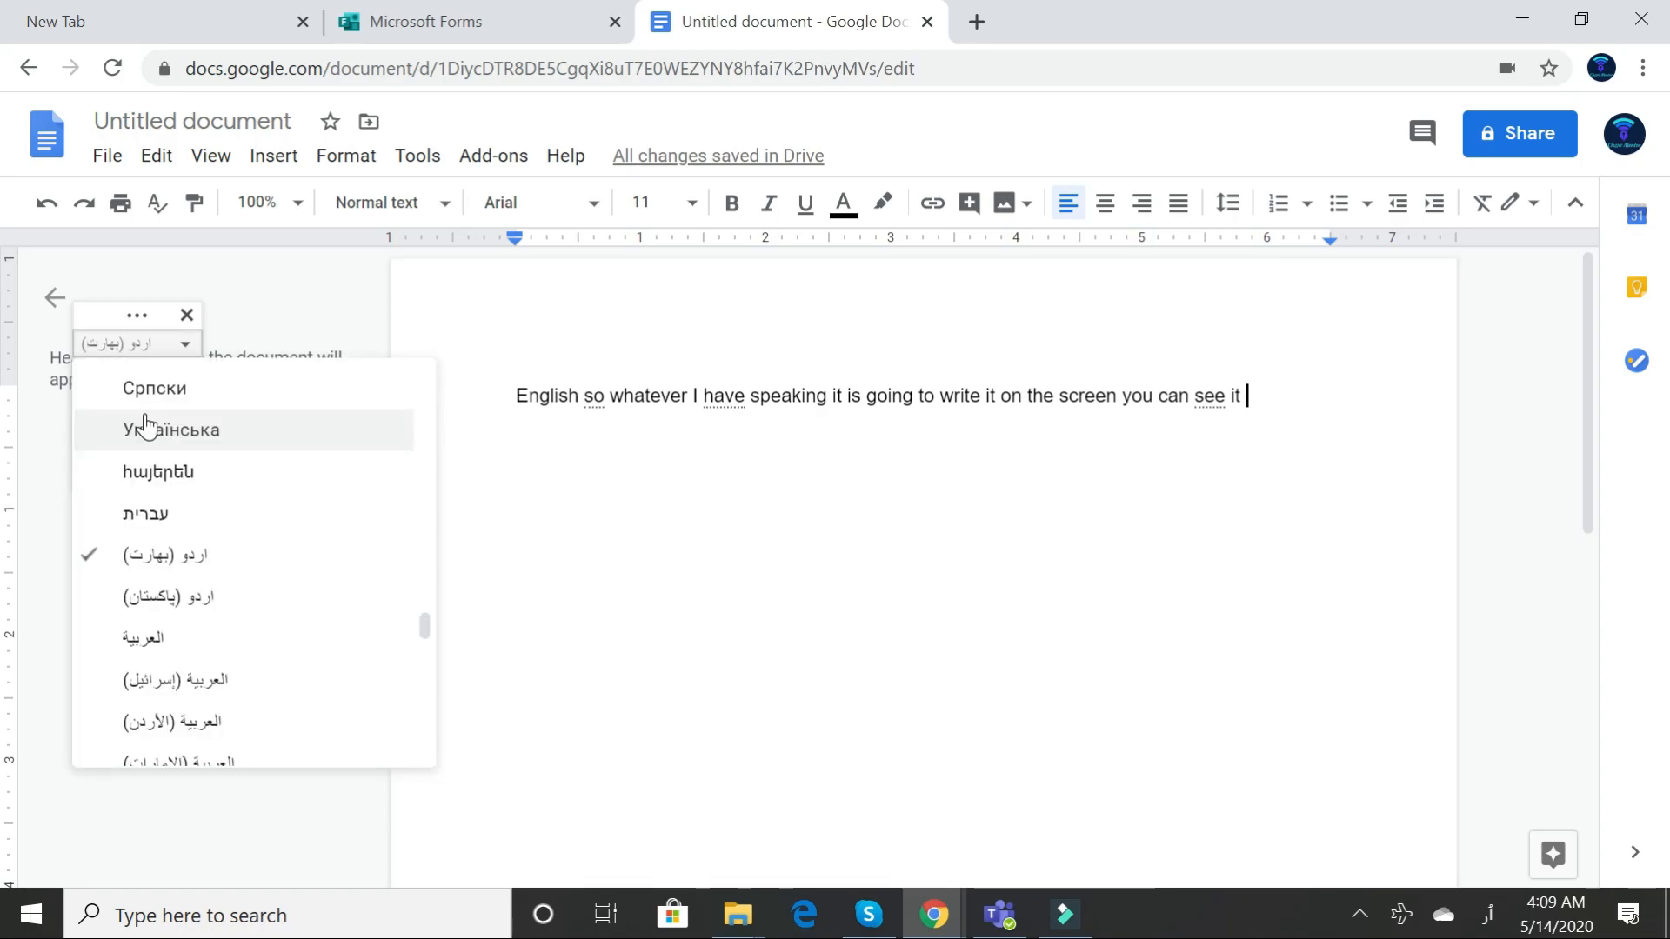
click(807, 464)
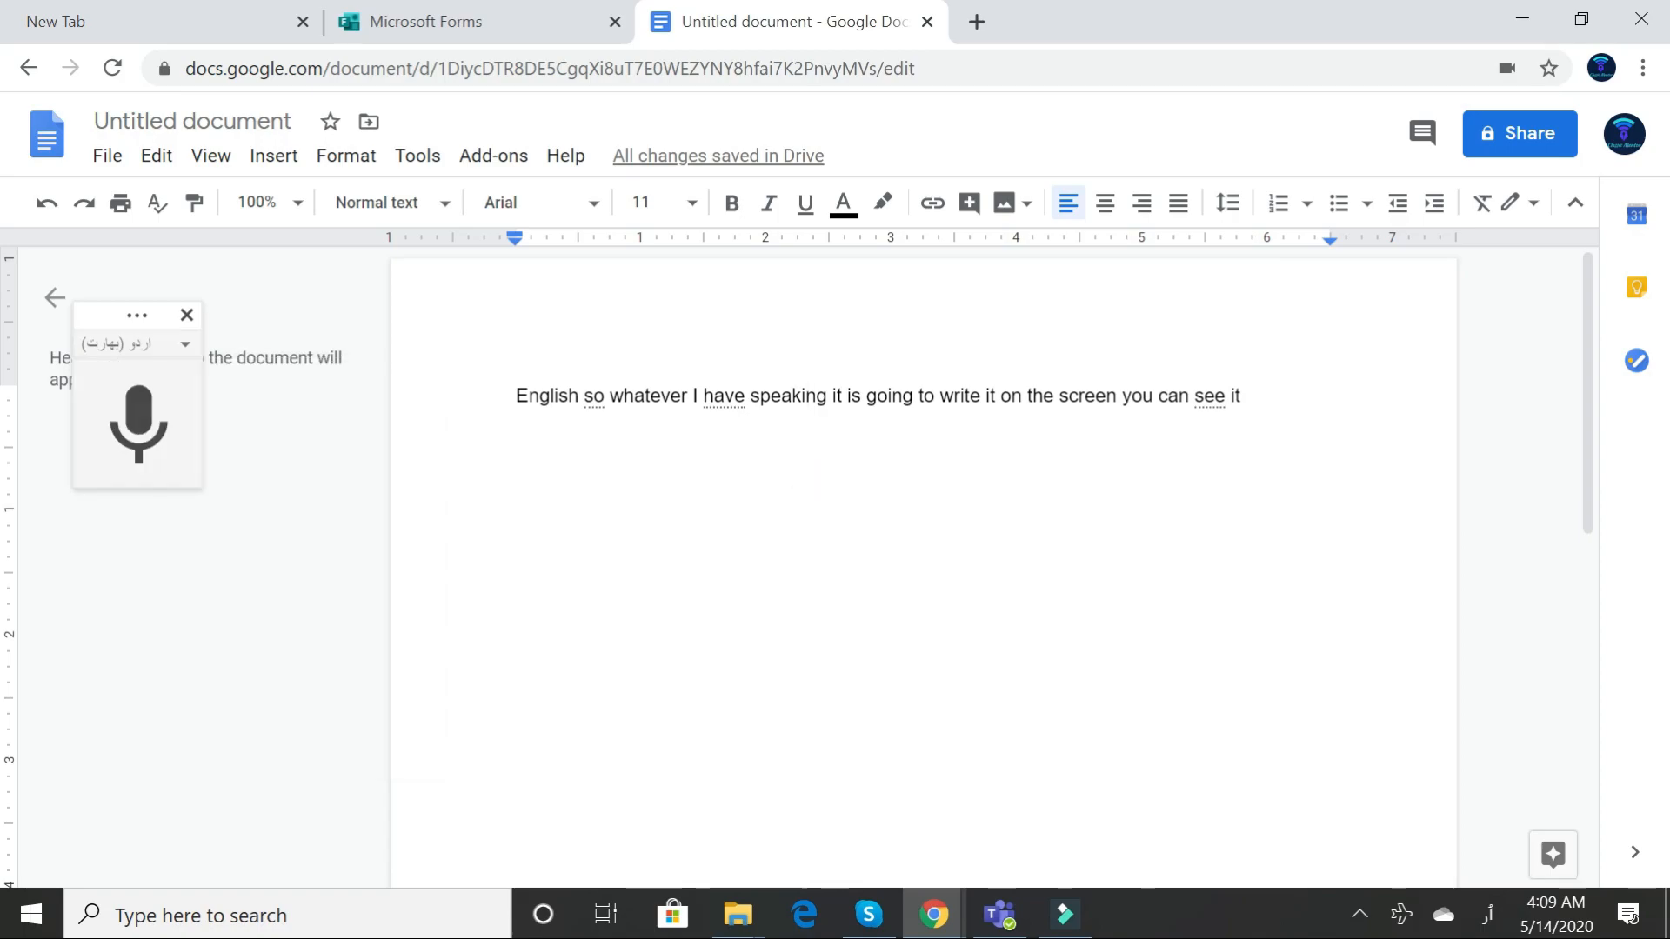
Dictate the Urdu question about Pakistan's capital below the English sentence, with the answers اسلام آباد, کراچی and لاہور on separate lines.
click(1243, 394)
key(Return)
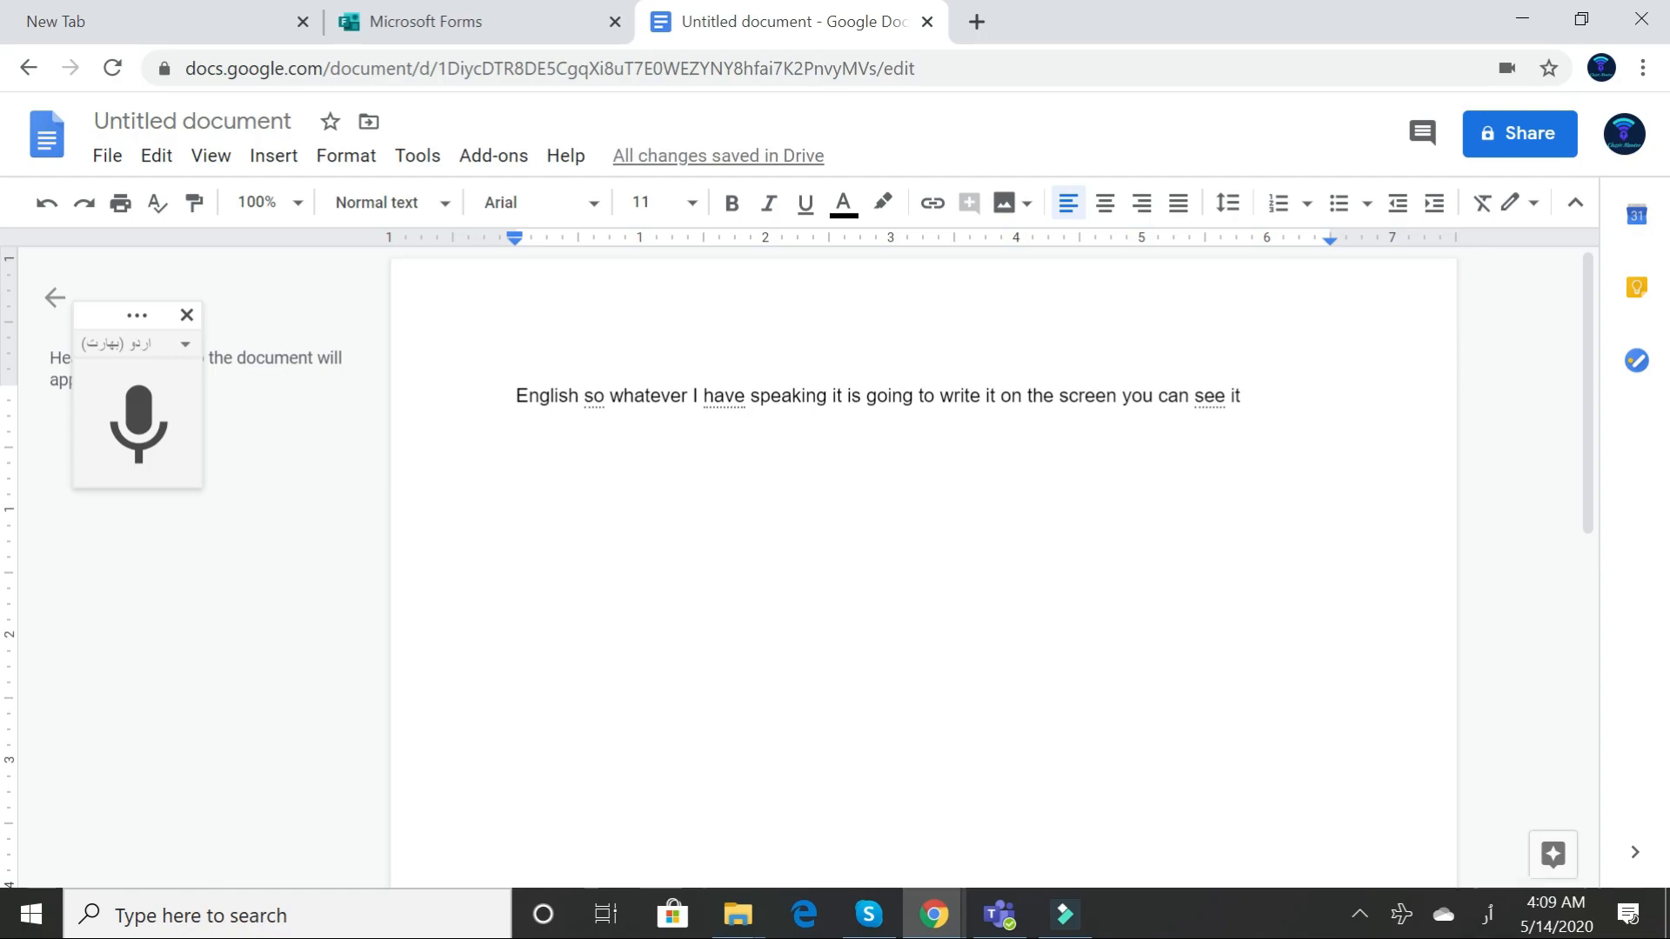
click(137, 423)
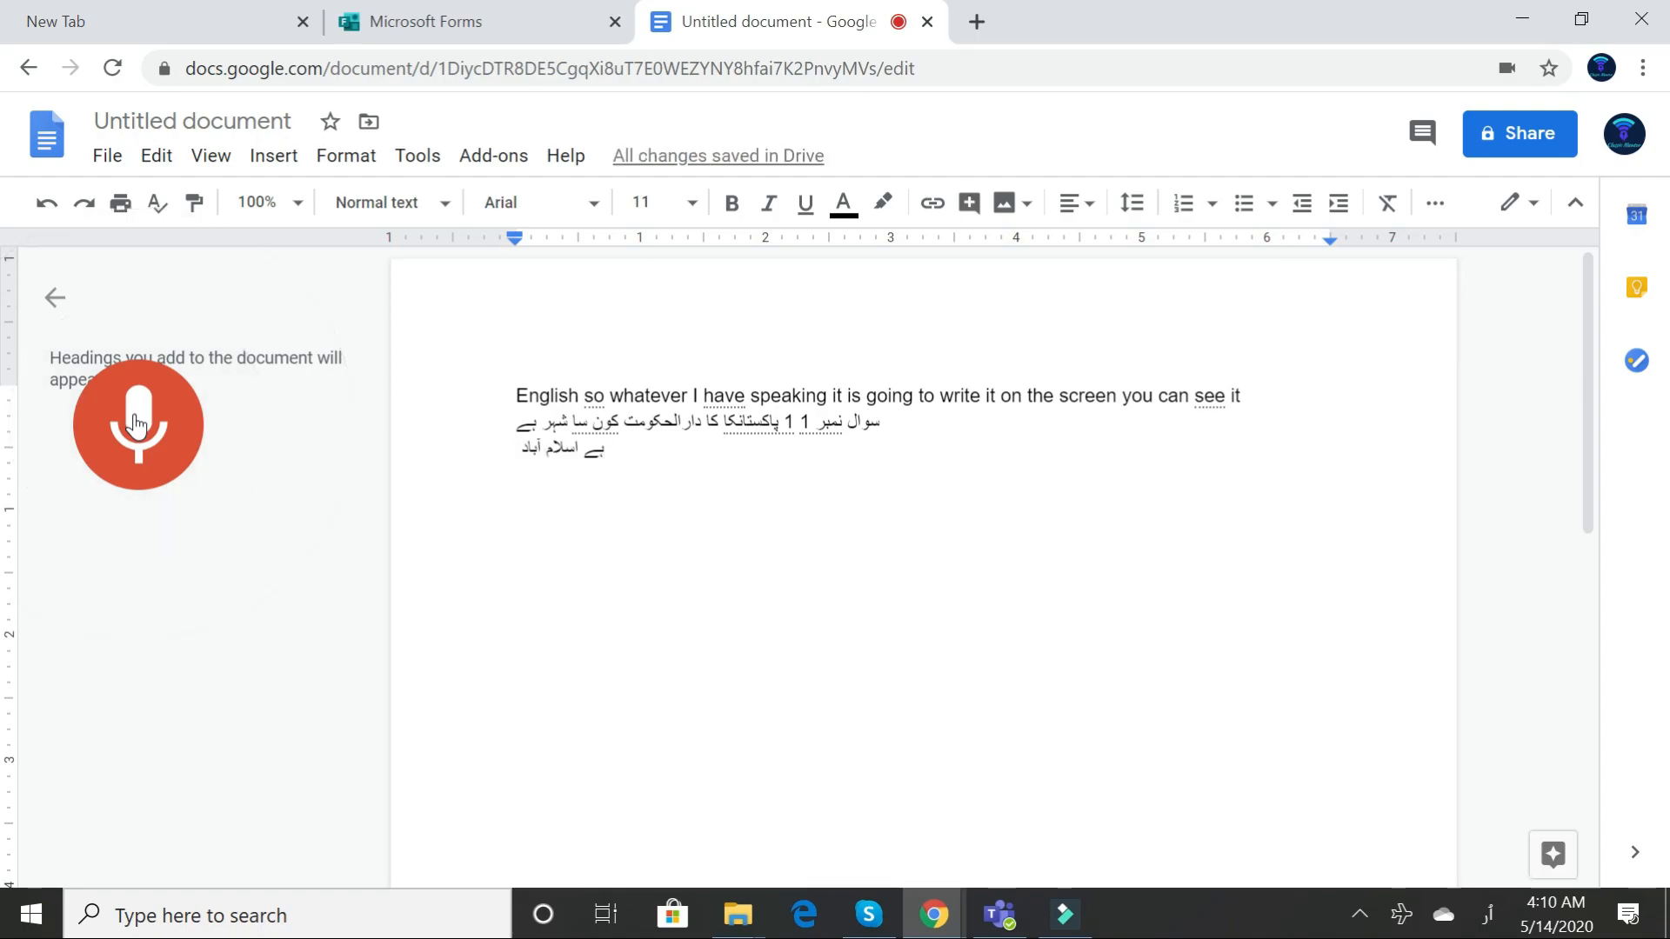
key(Return)
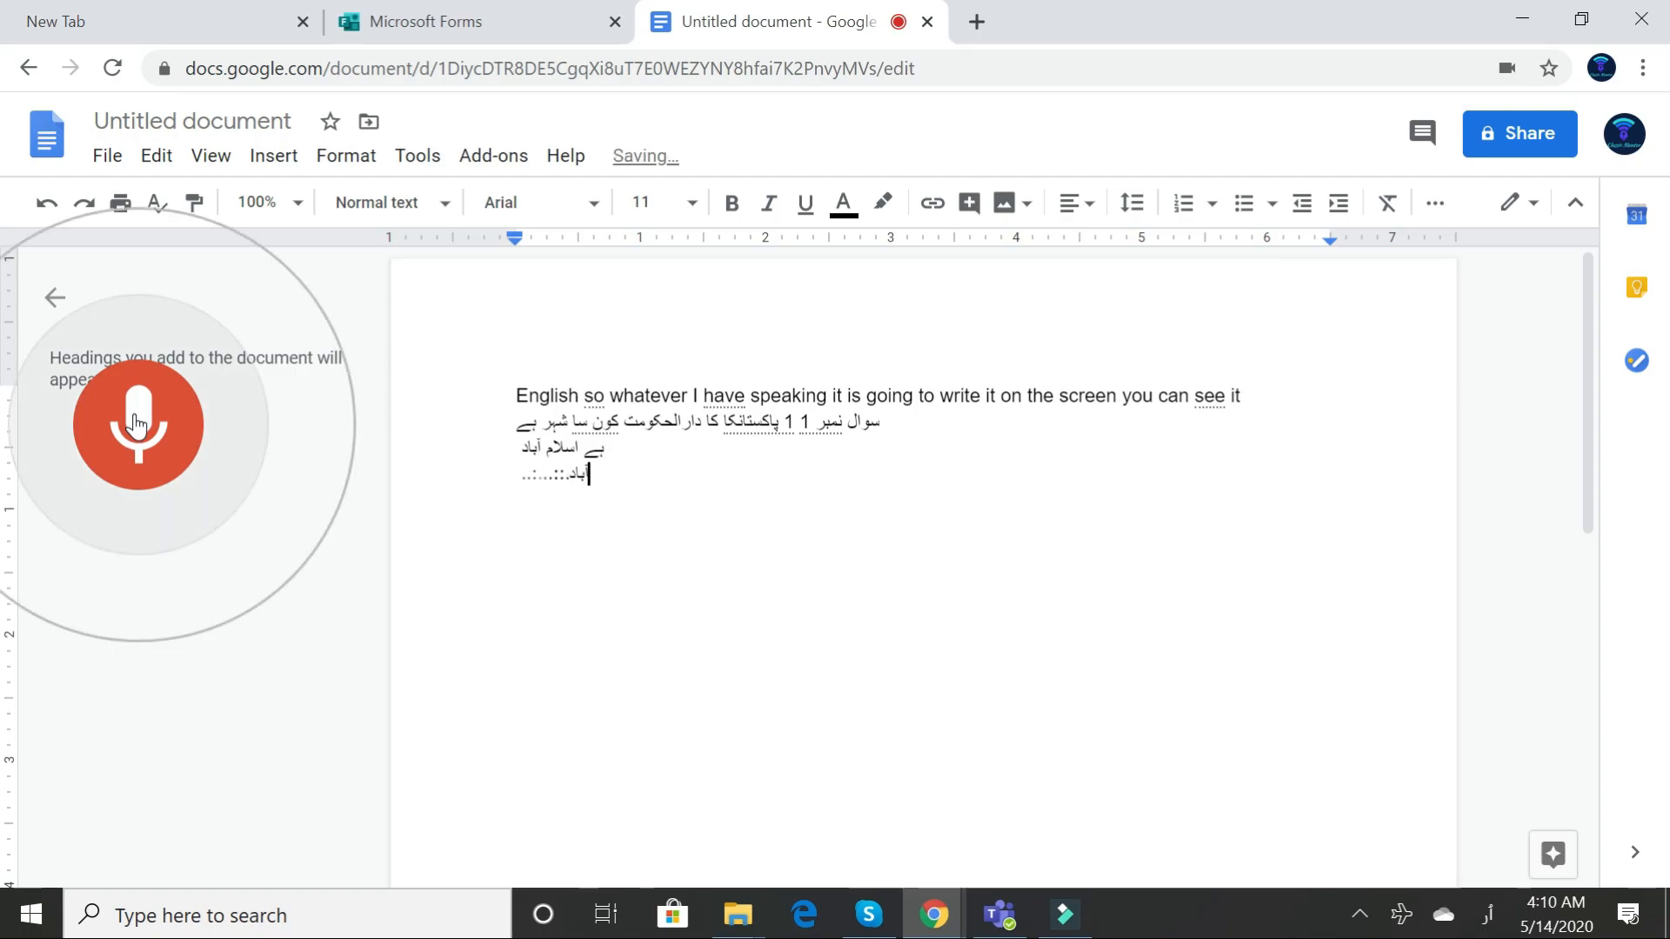
key(Return)
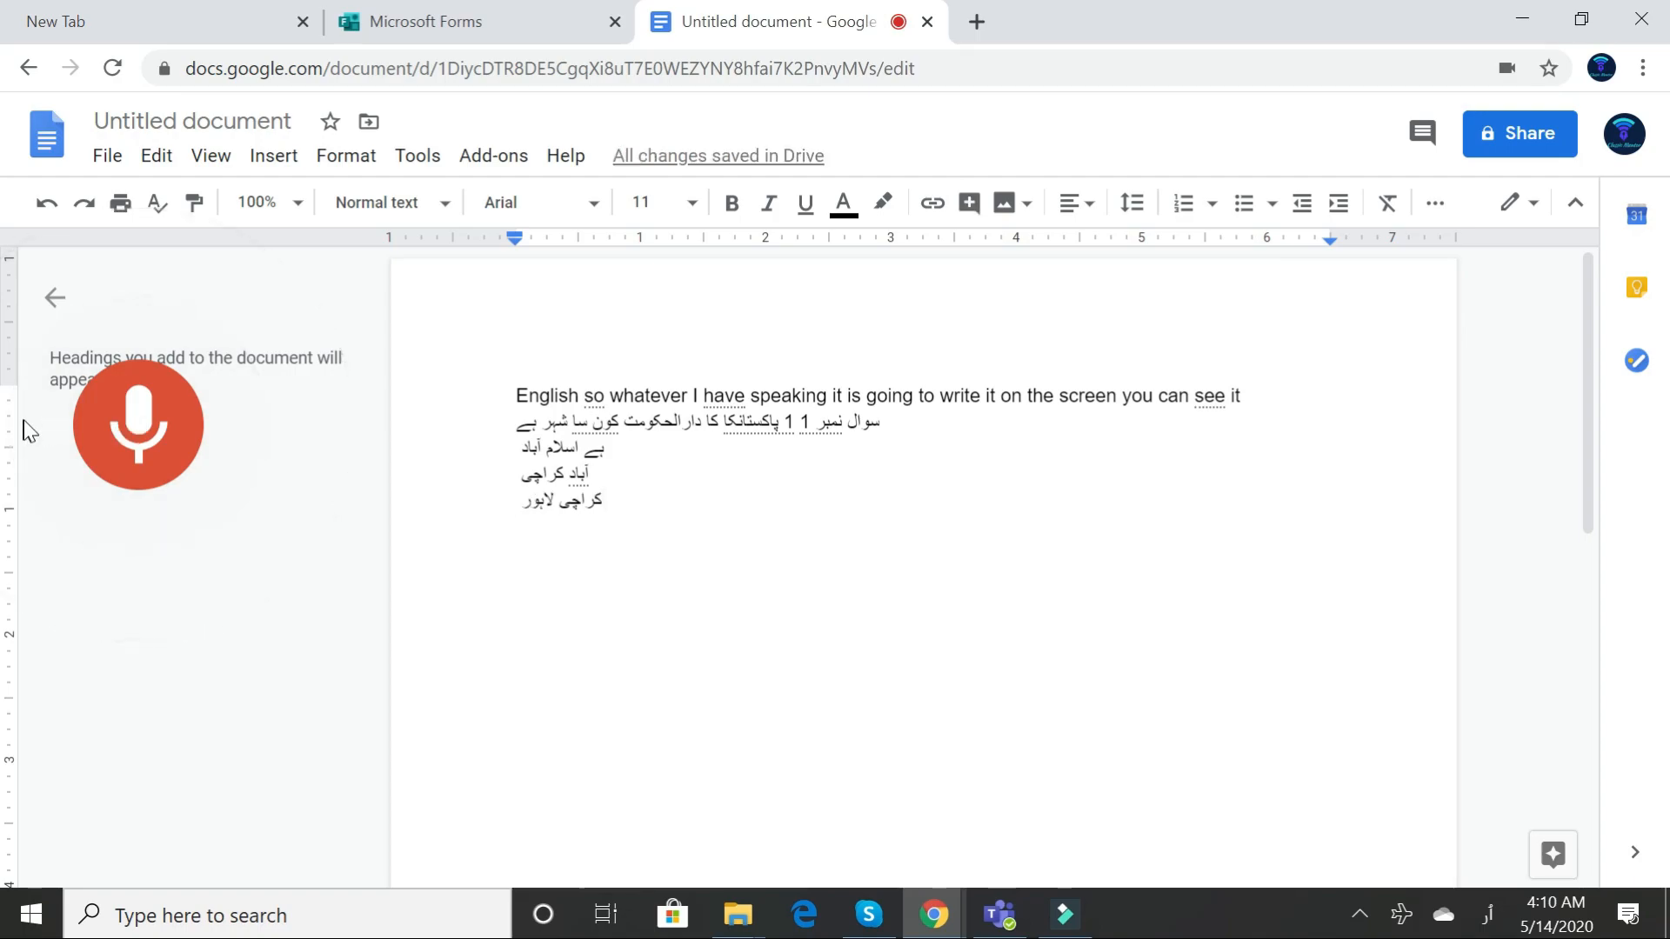
click(157, 449)
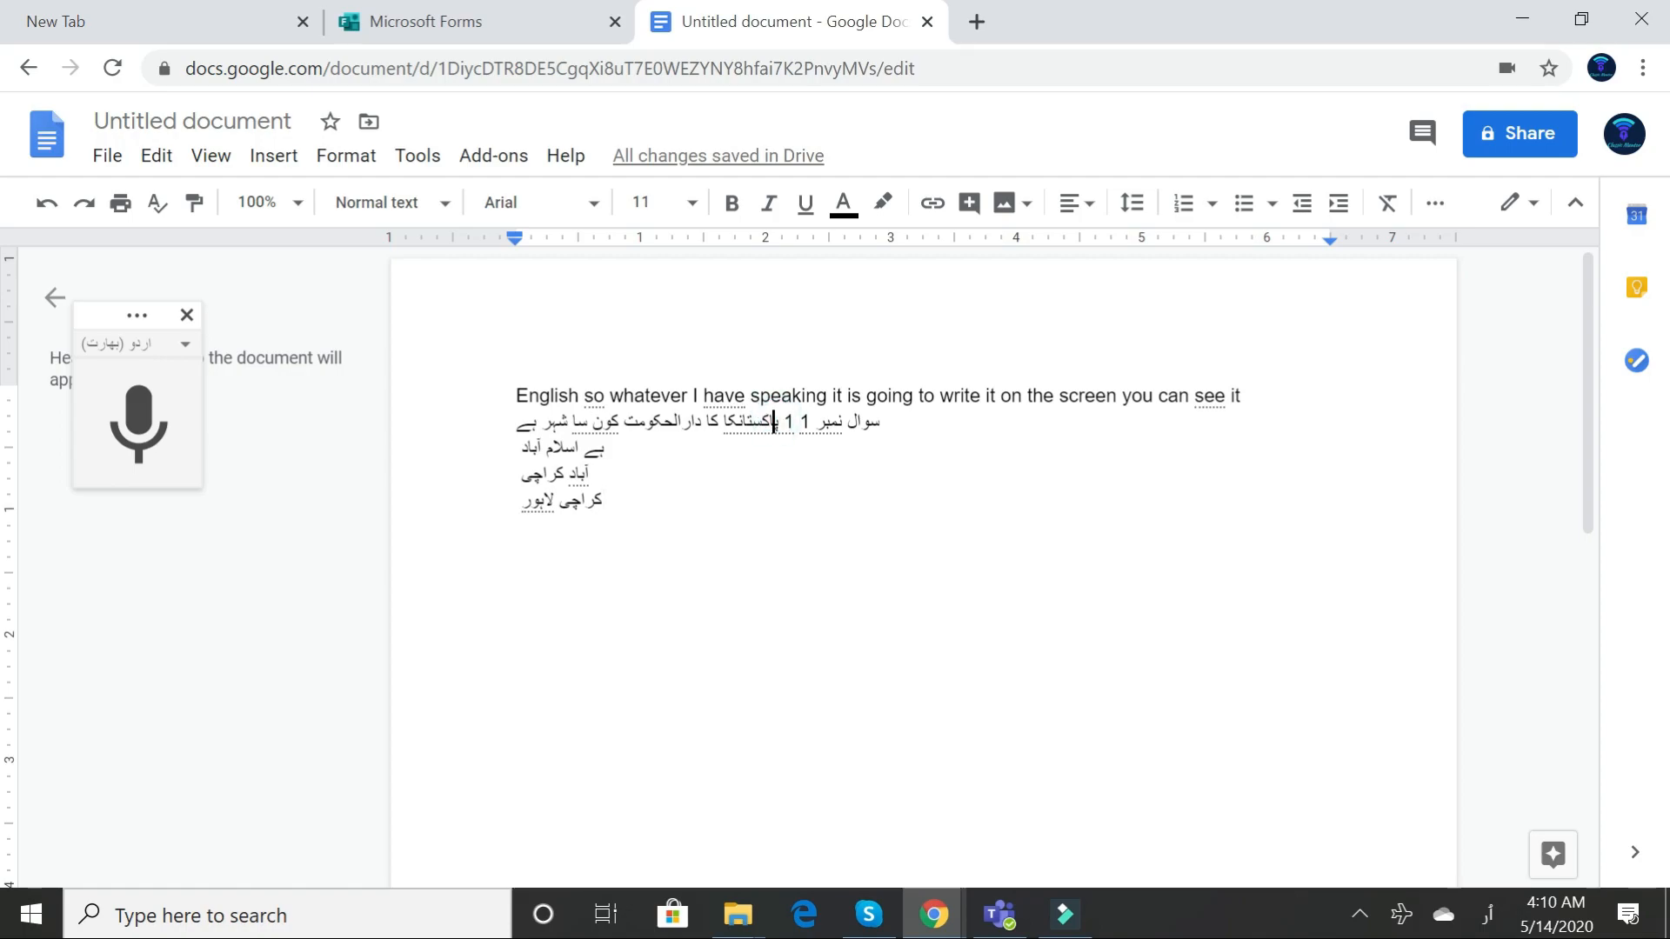
Copy "اکستانکا کا دارالحکومت کون سا شہر ہے" from the document into the second question's text in Microsoft Forms.
drag(776, 421, 516, 424)
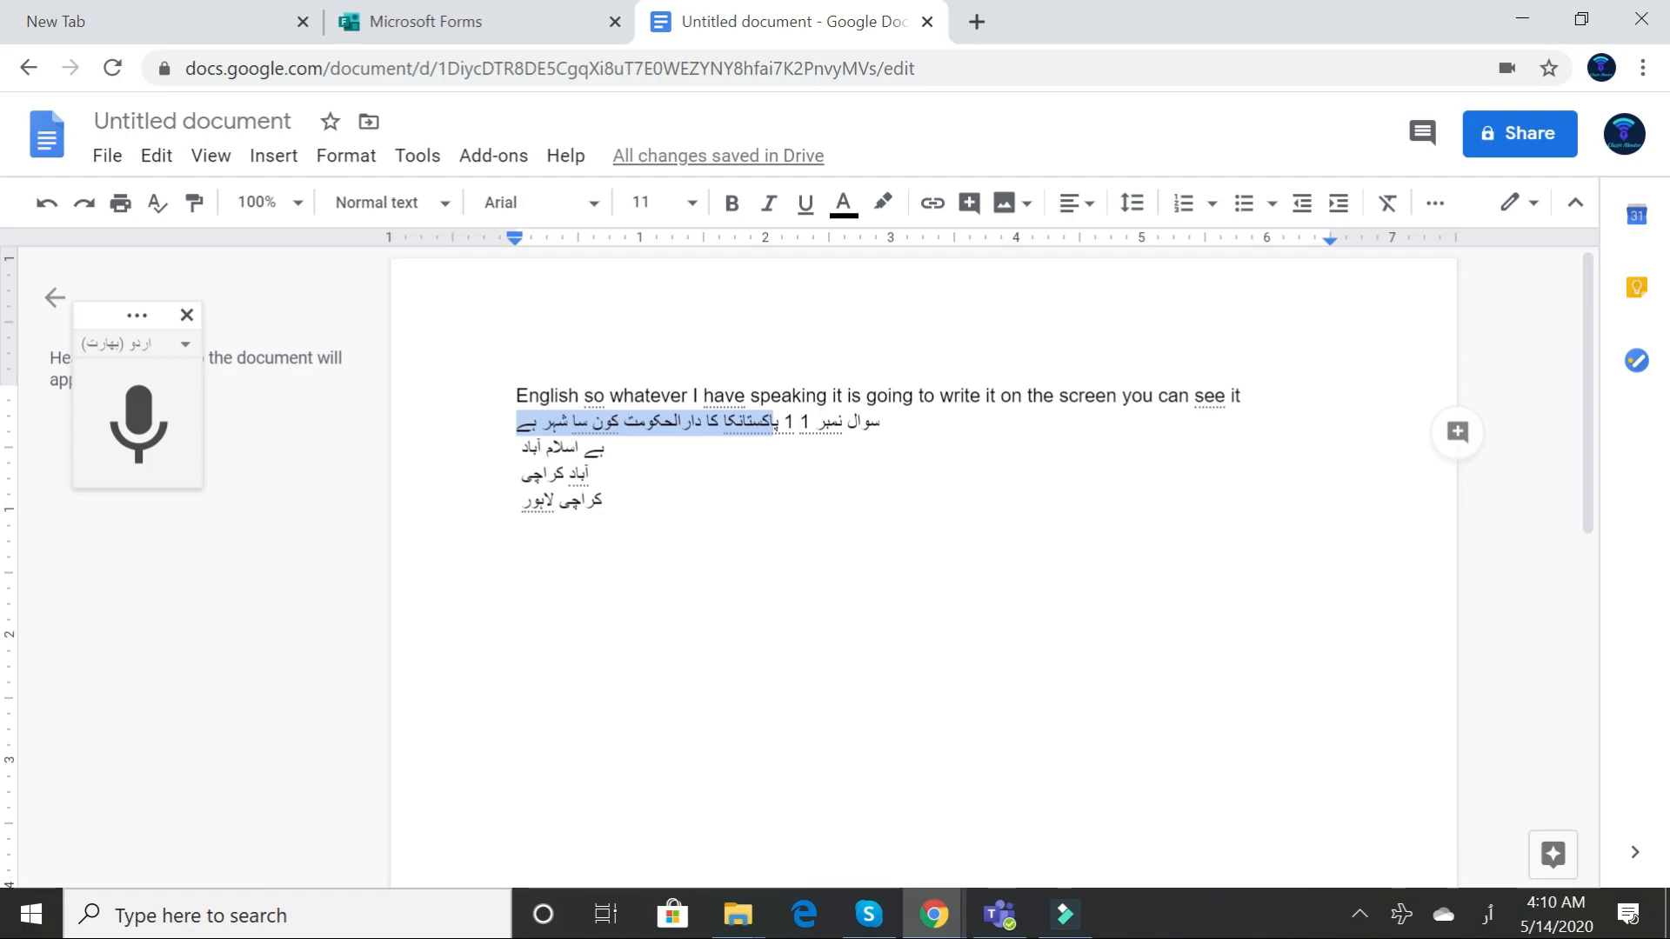
right_click(657, 419)
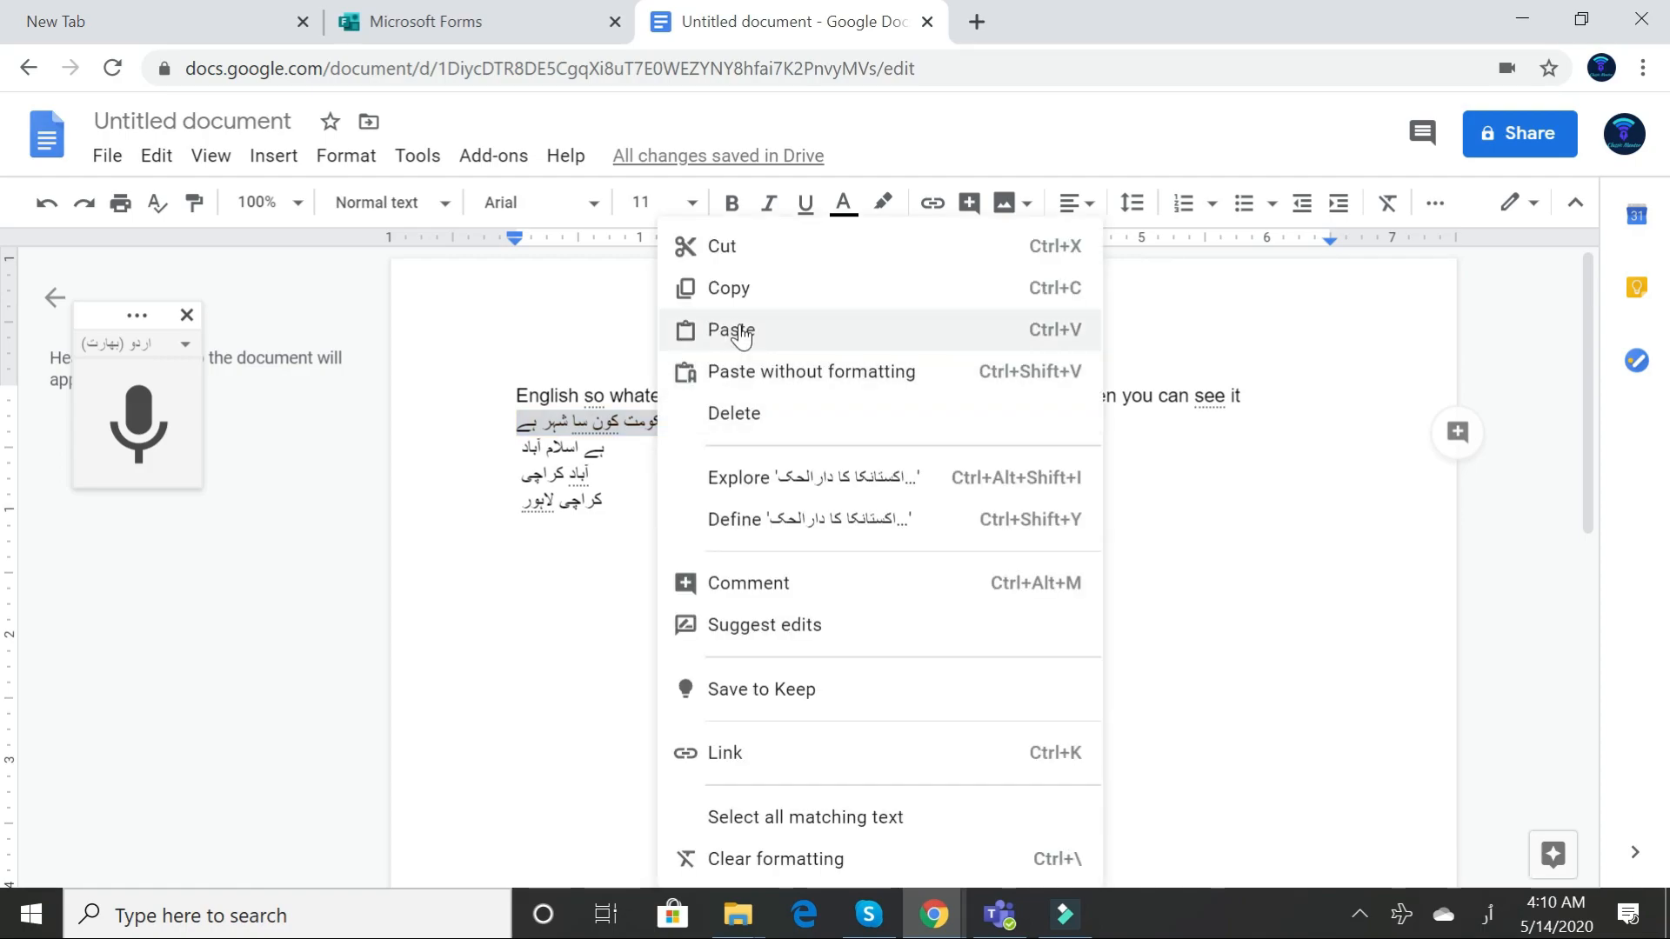
click(731, 288)
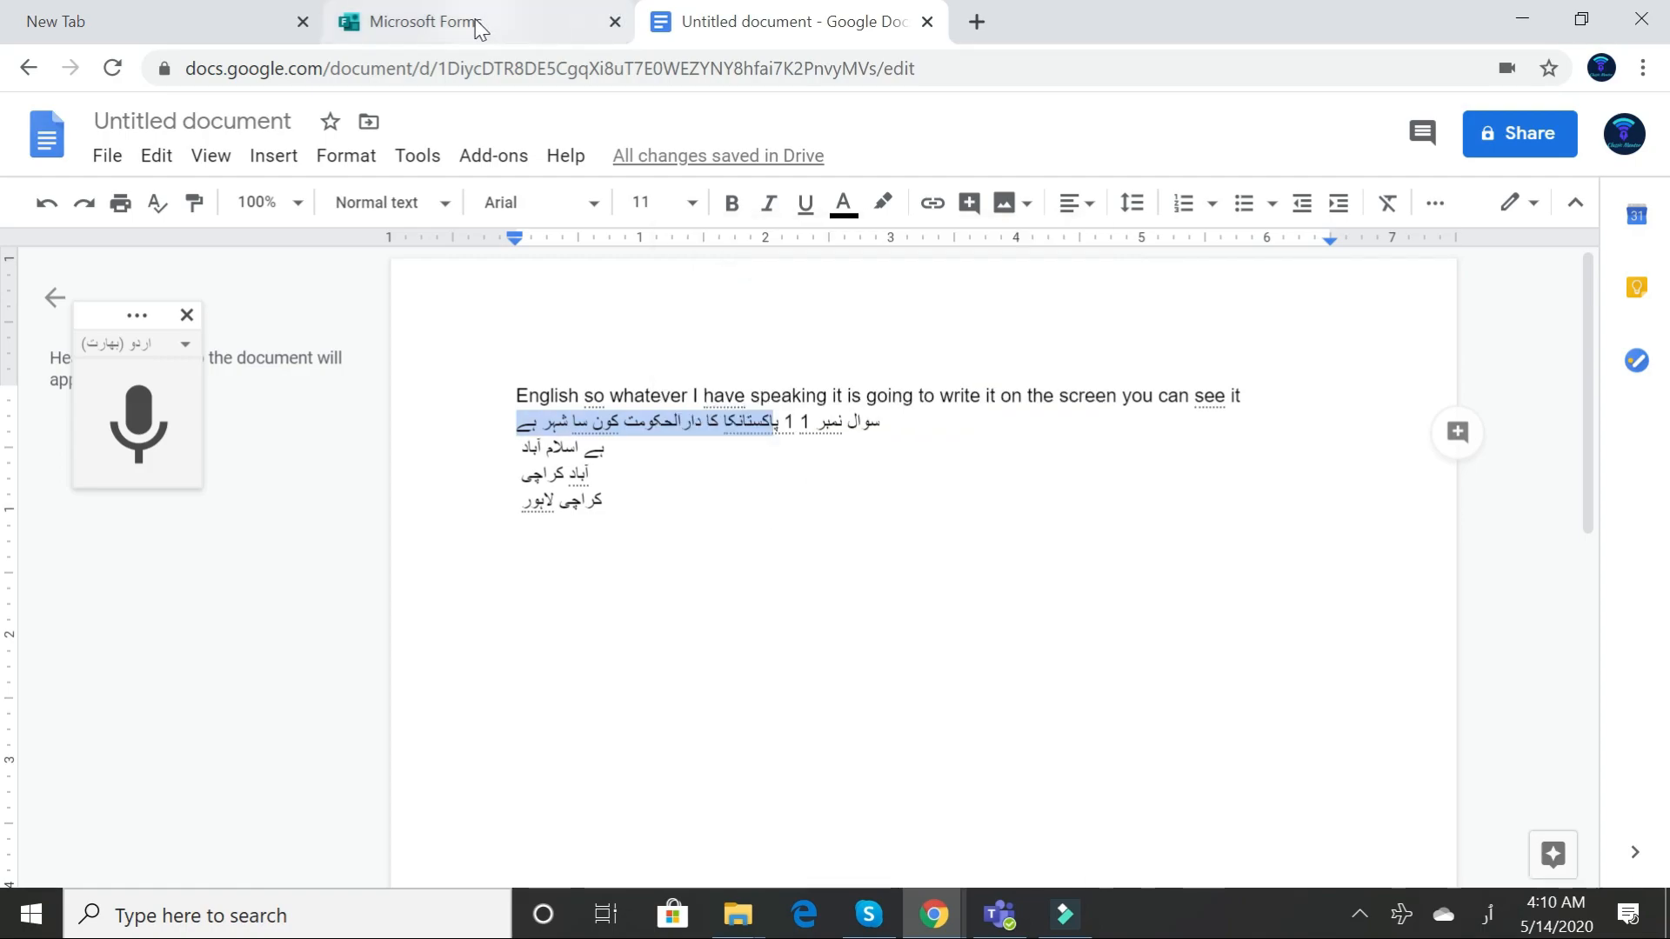
click(500, 23)
right_click(568, 458)
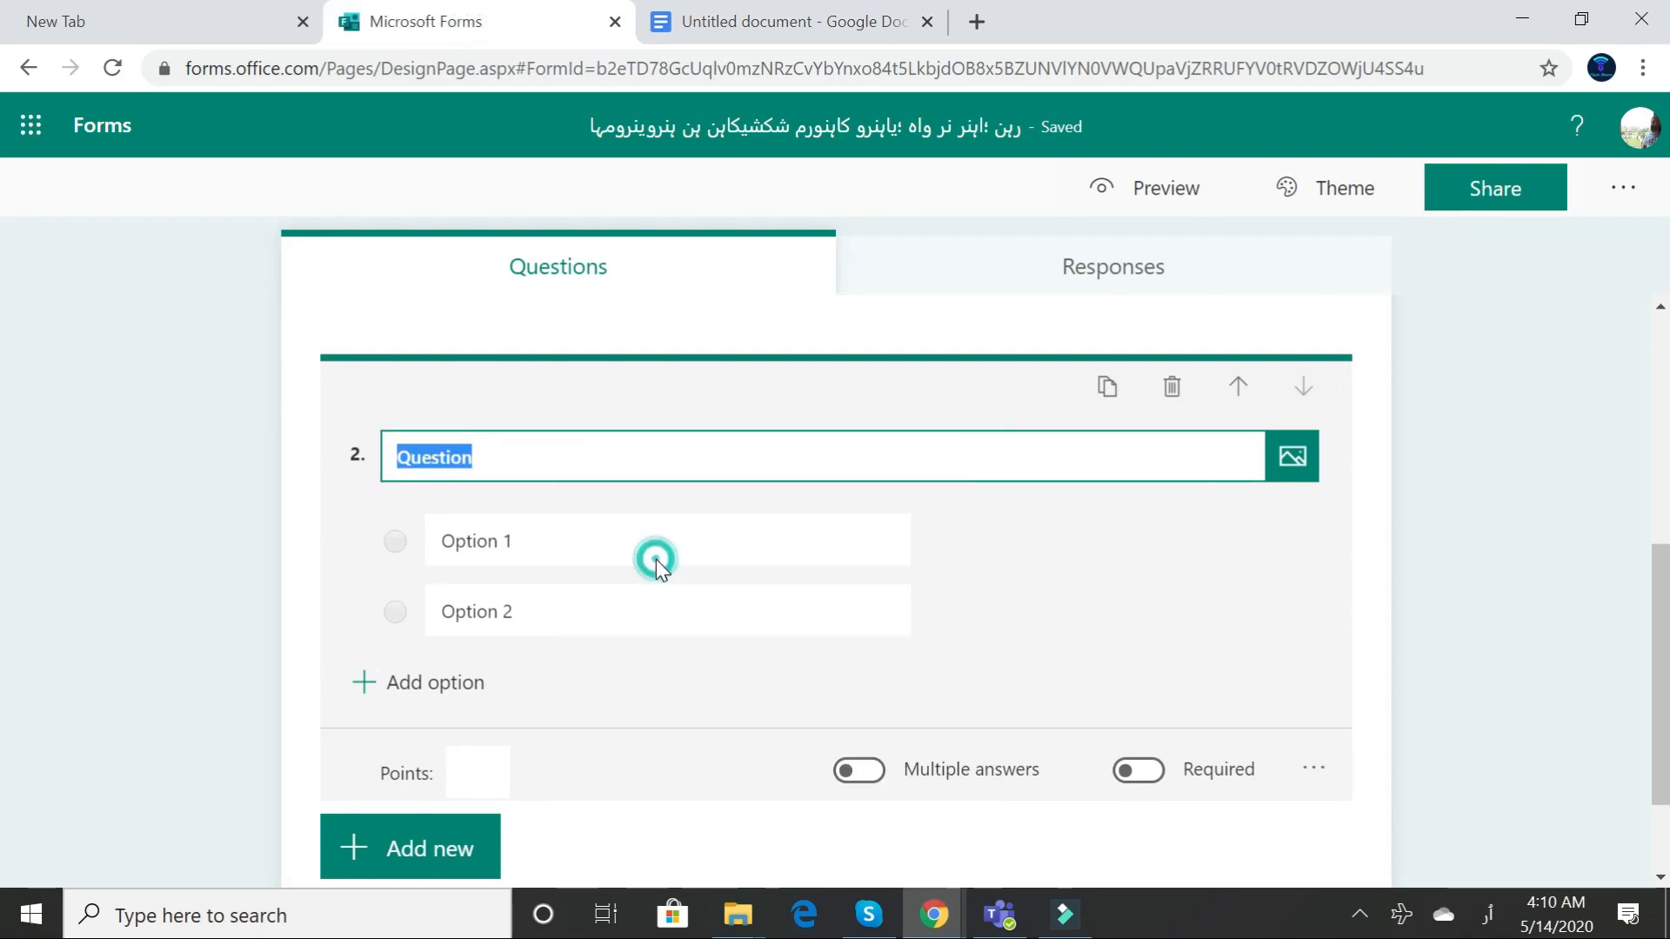
click(655, 560)
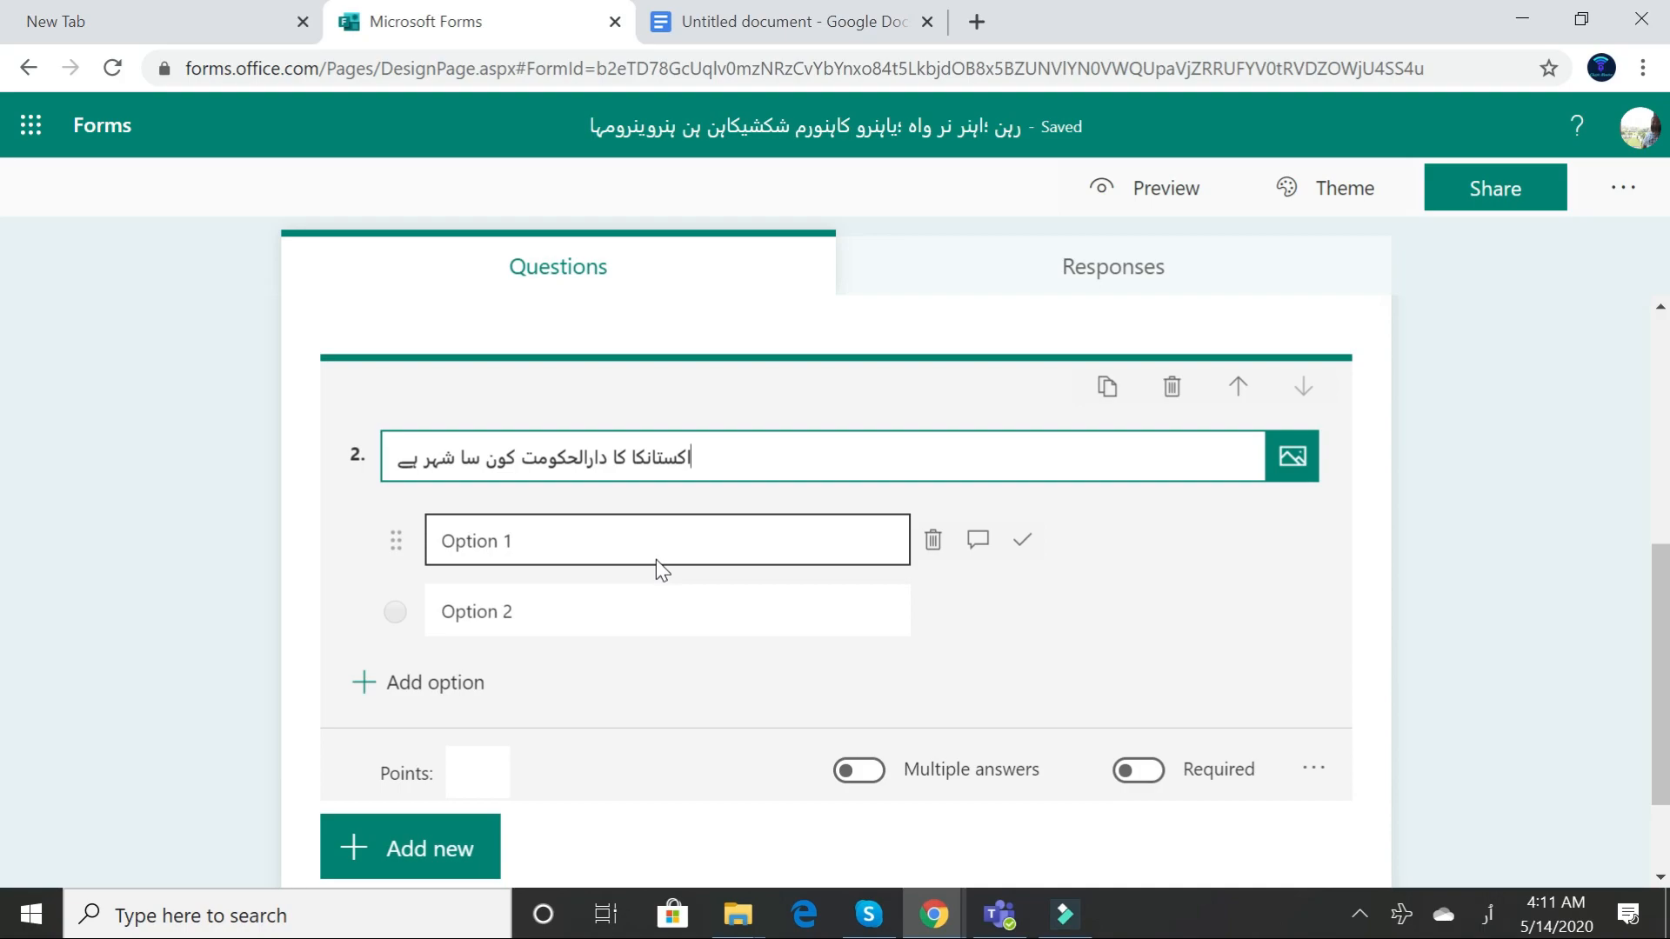
Copy "اسلام آباد" from the Google Docs document into the second question's first answer option in Microsoft Forms.
click(720, 39)
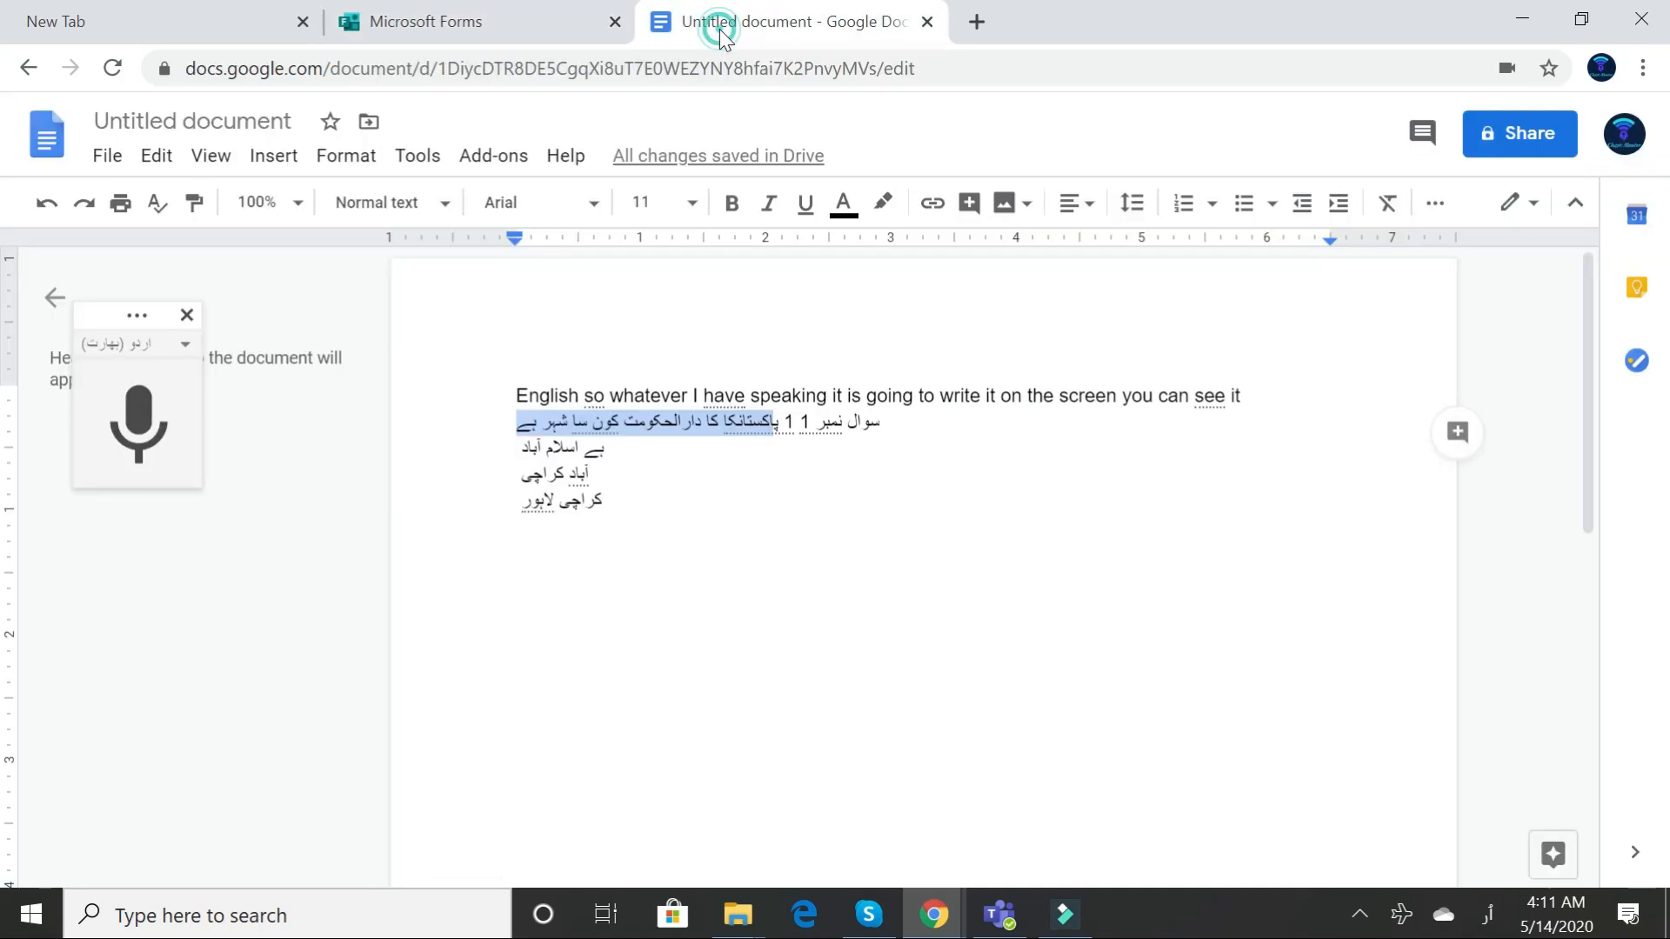
drag(584, 449, 522, 449)
right_click(561, 450)
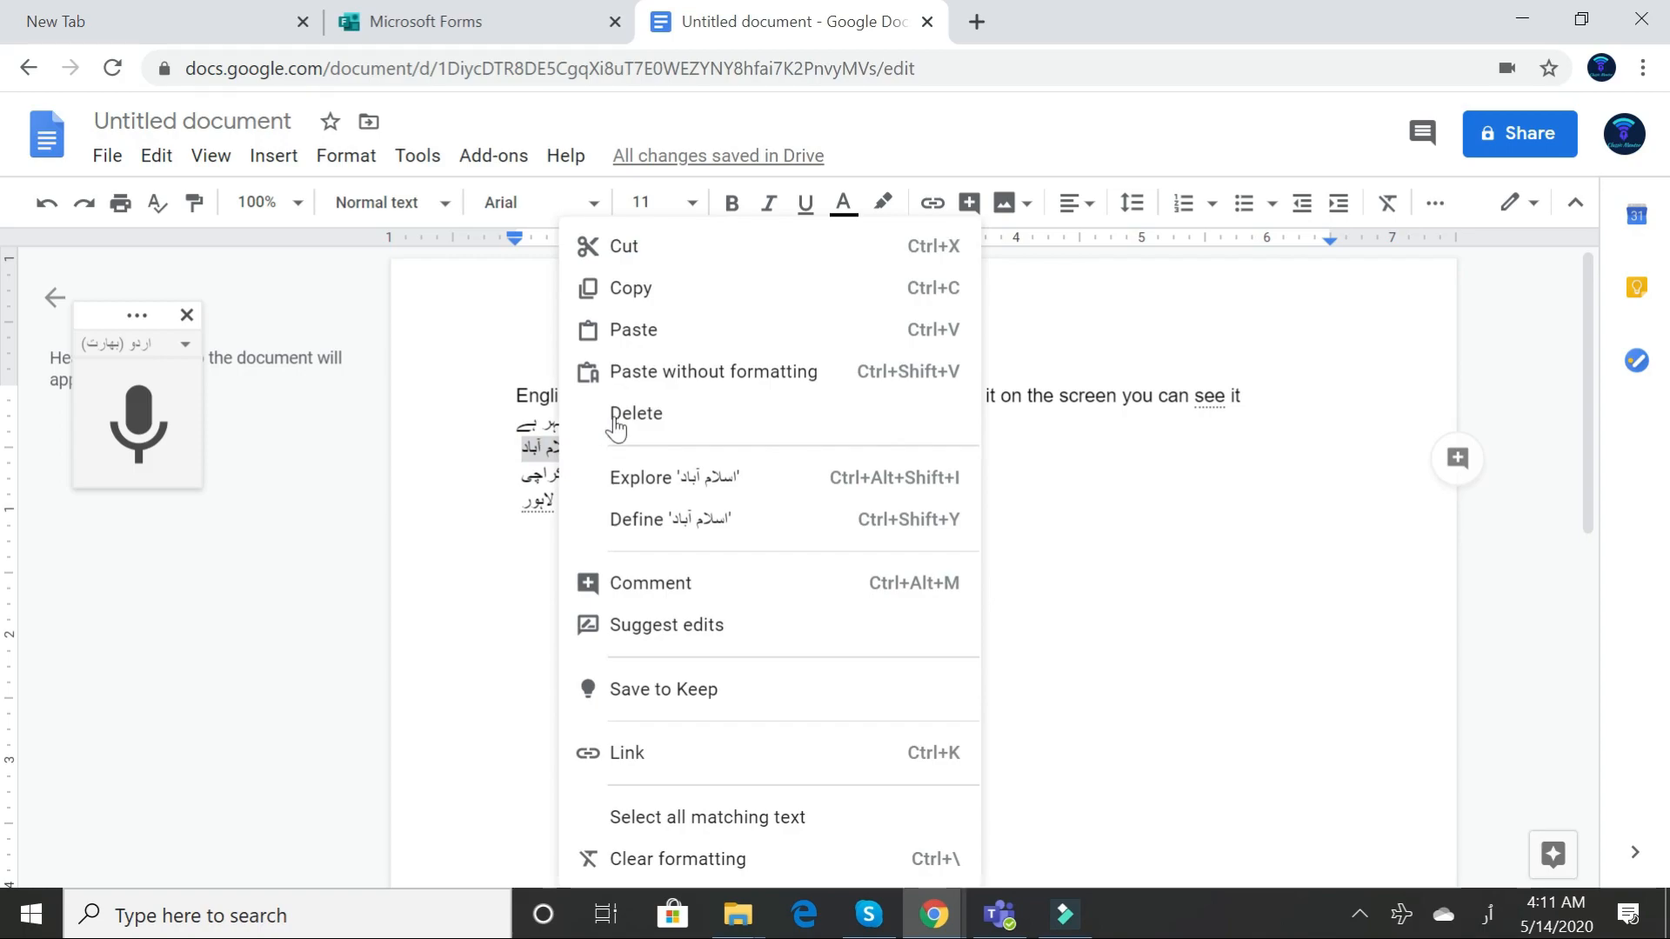
click(641, 289)
click(477, 26)
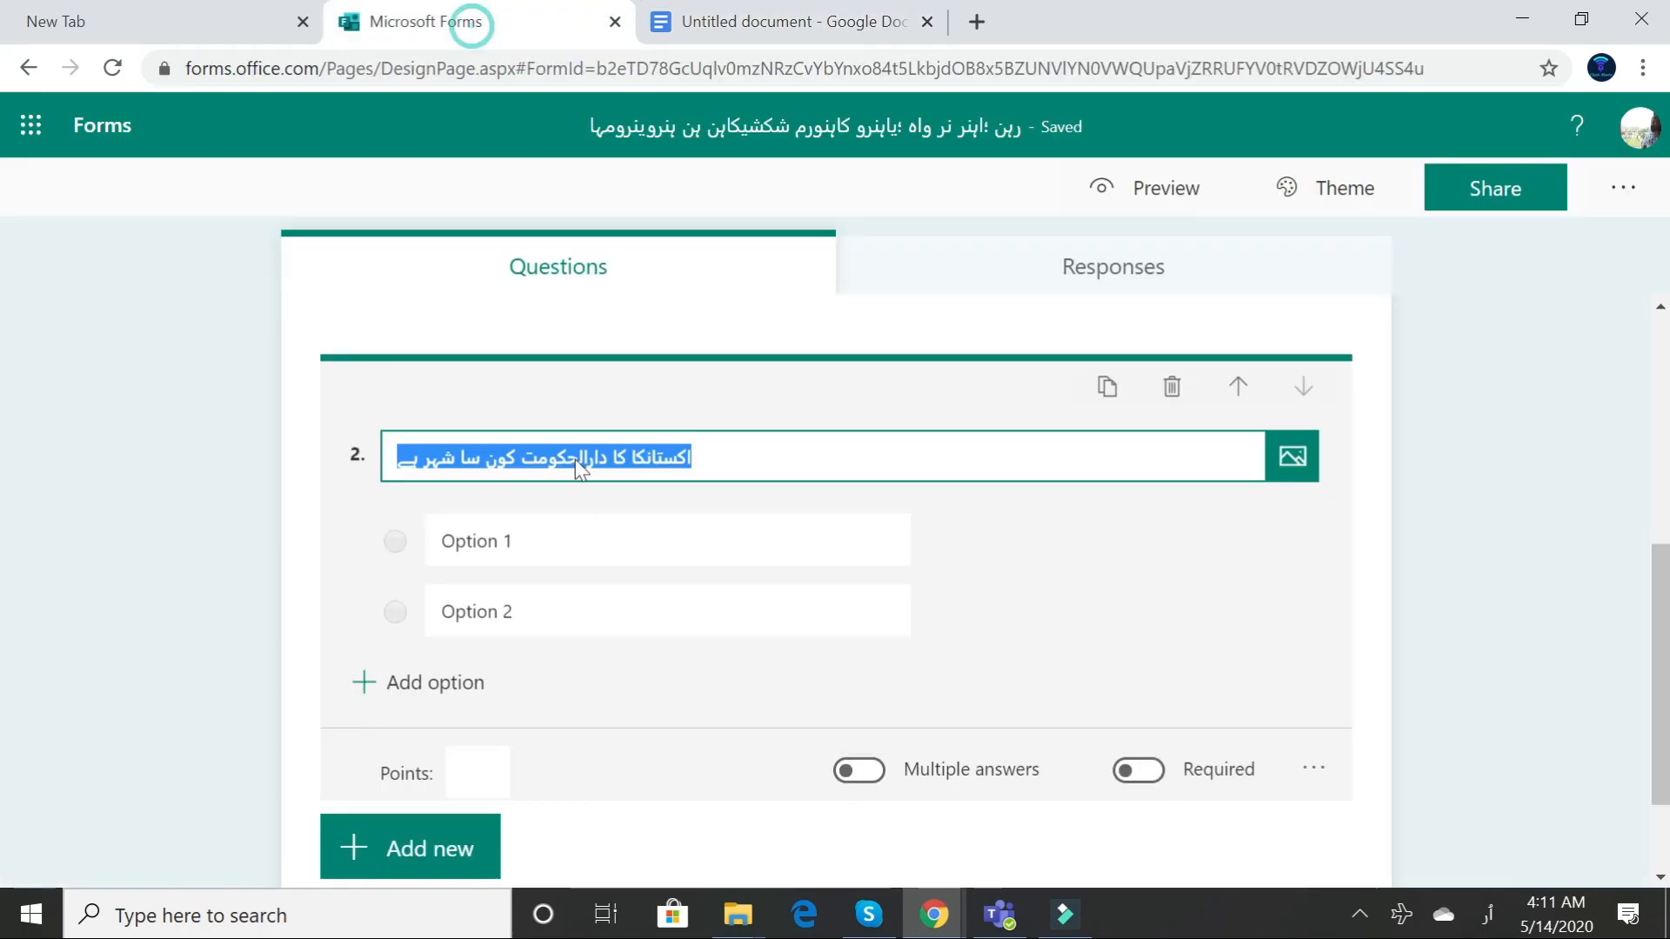
click(548, 545)
right_click(552, 545)
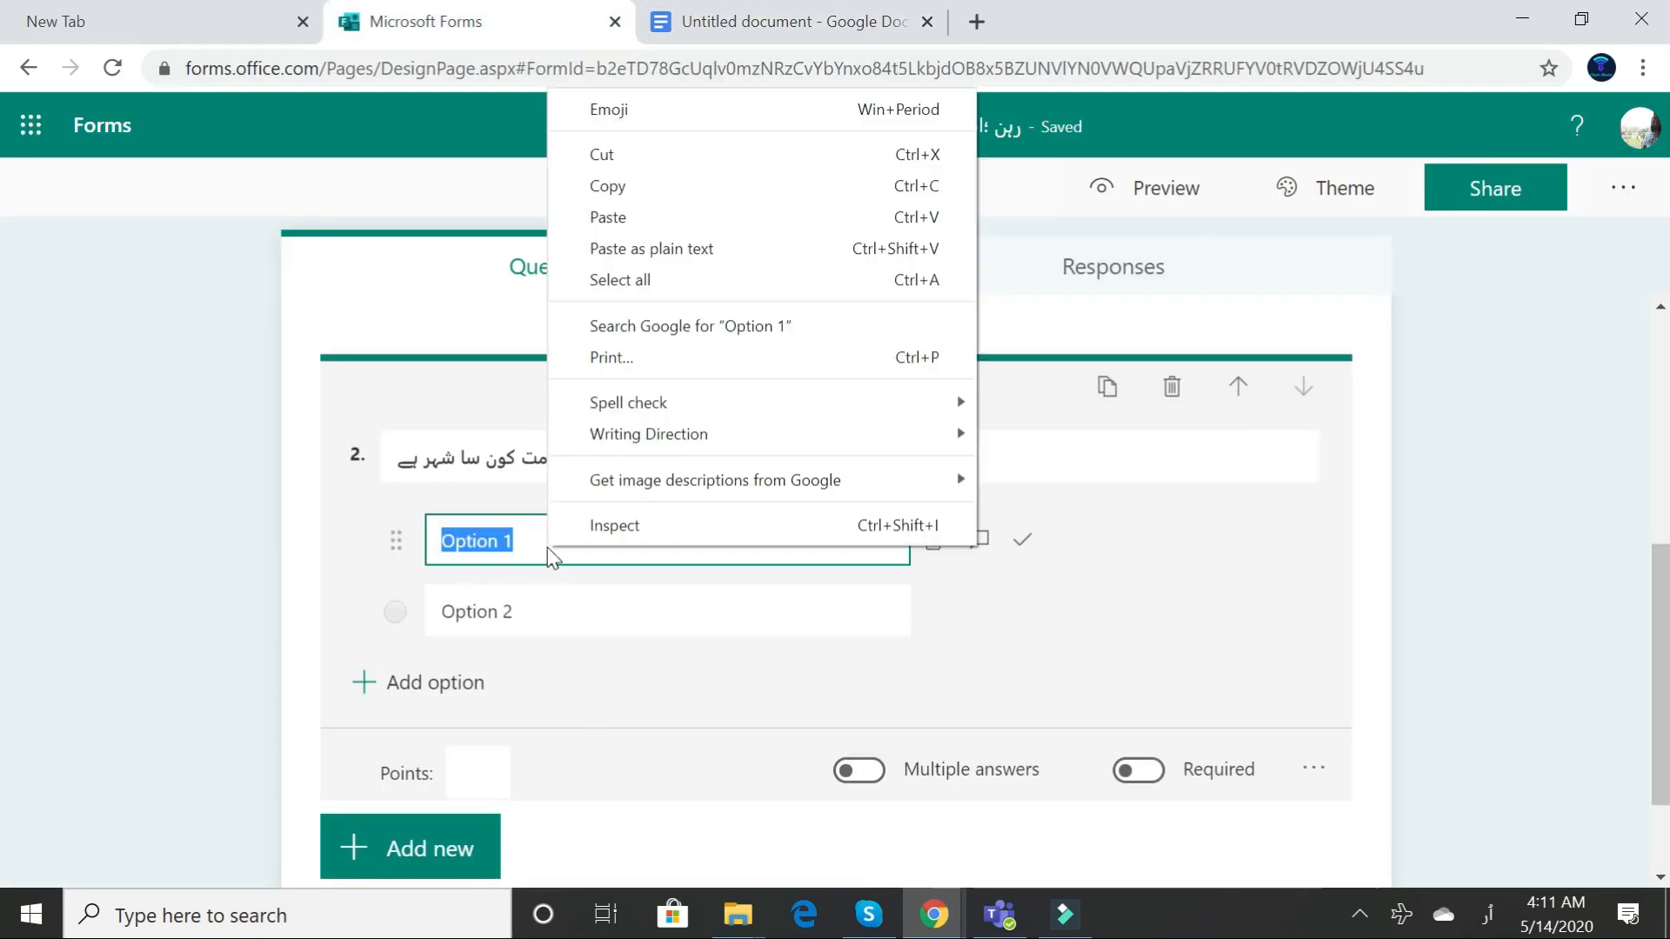
click(616, 219)
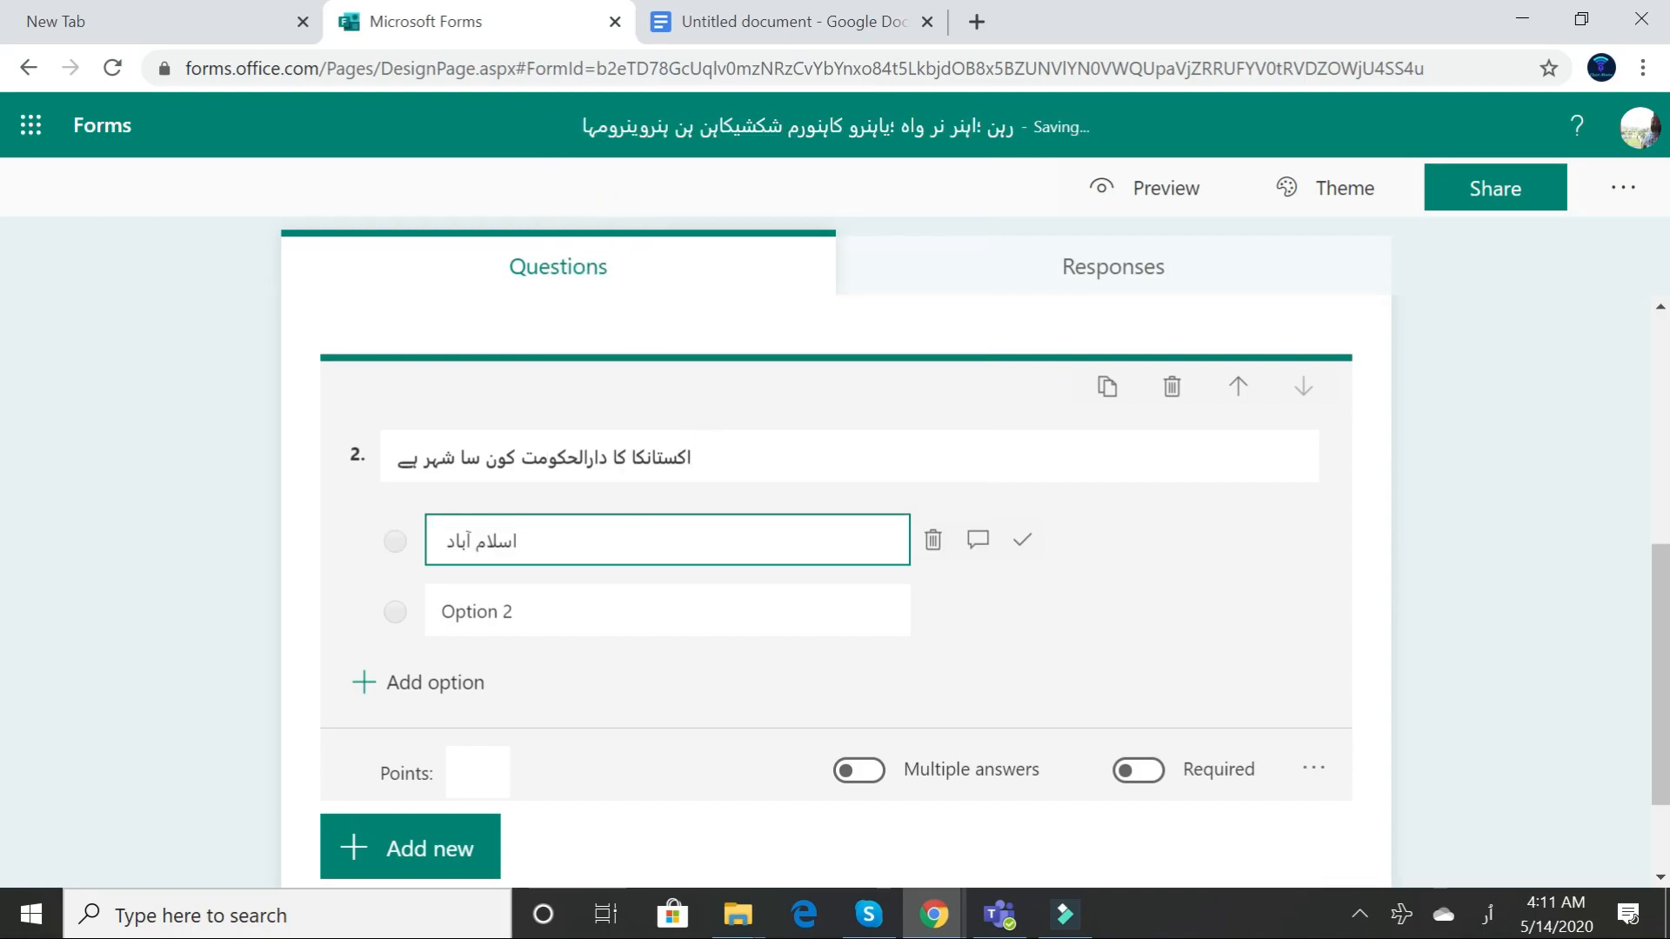
Copy "لاہور" from the Google Docs document into the second question's second answer option in Microsoft Forms.
click(595, 599)
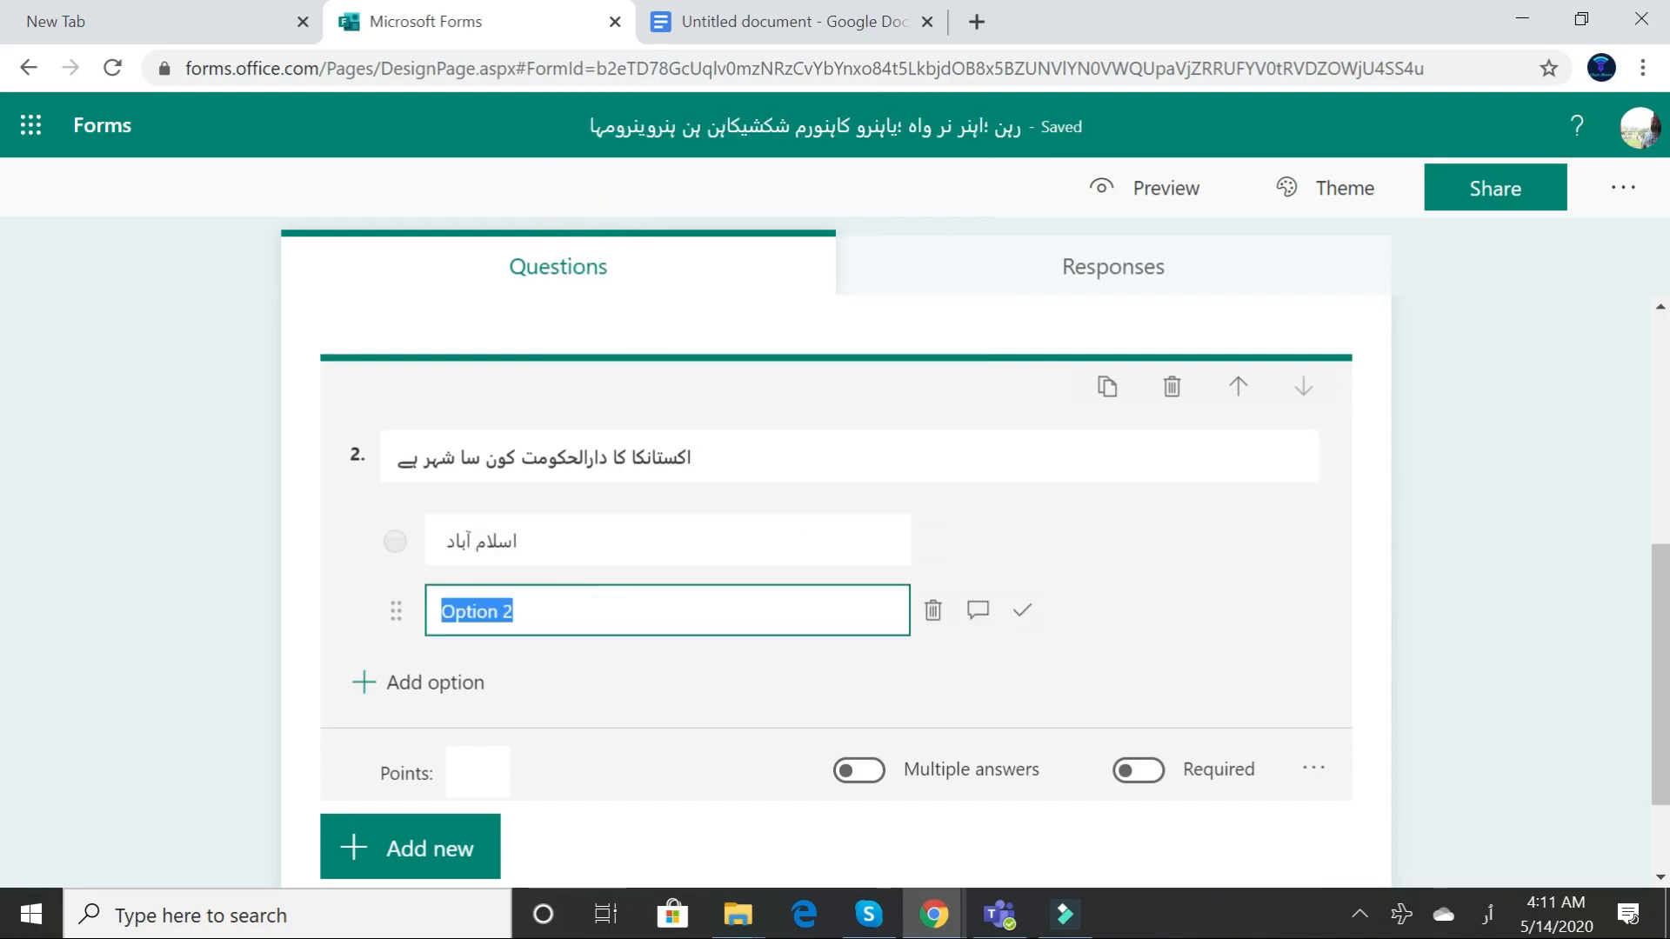
click(782, 21)
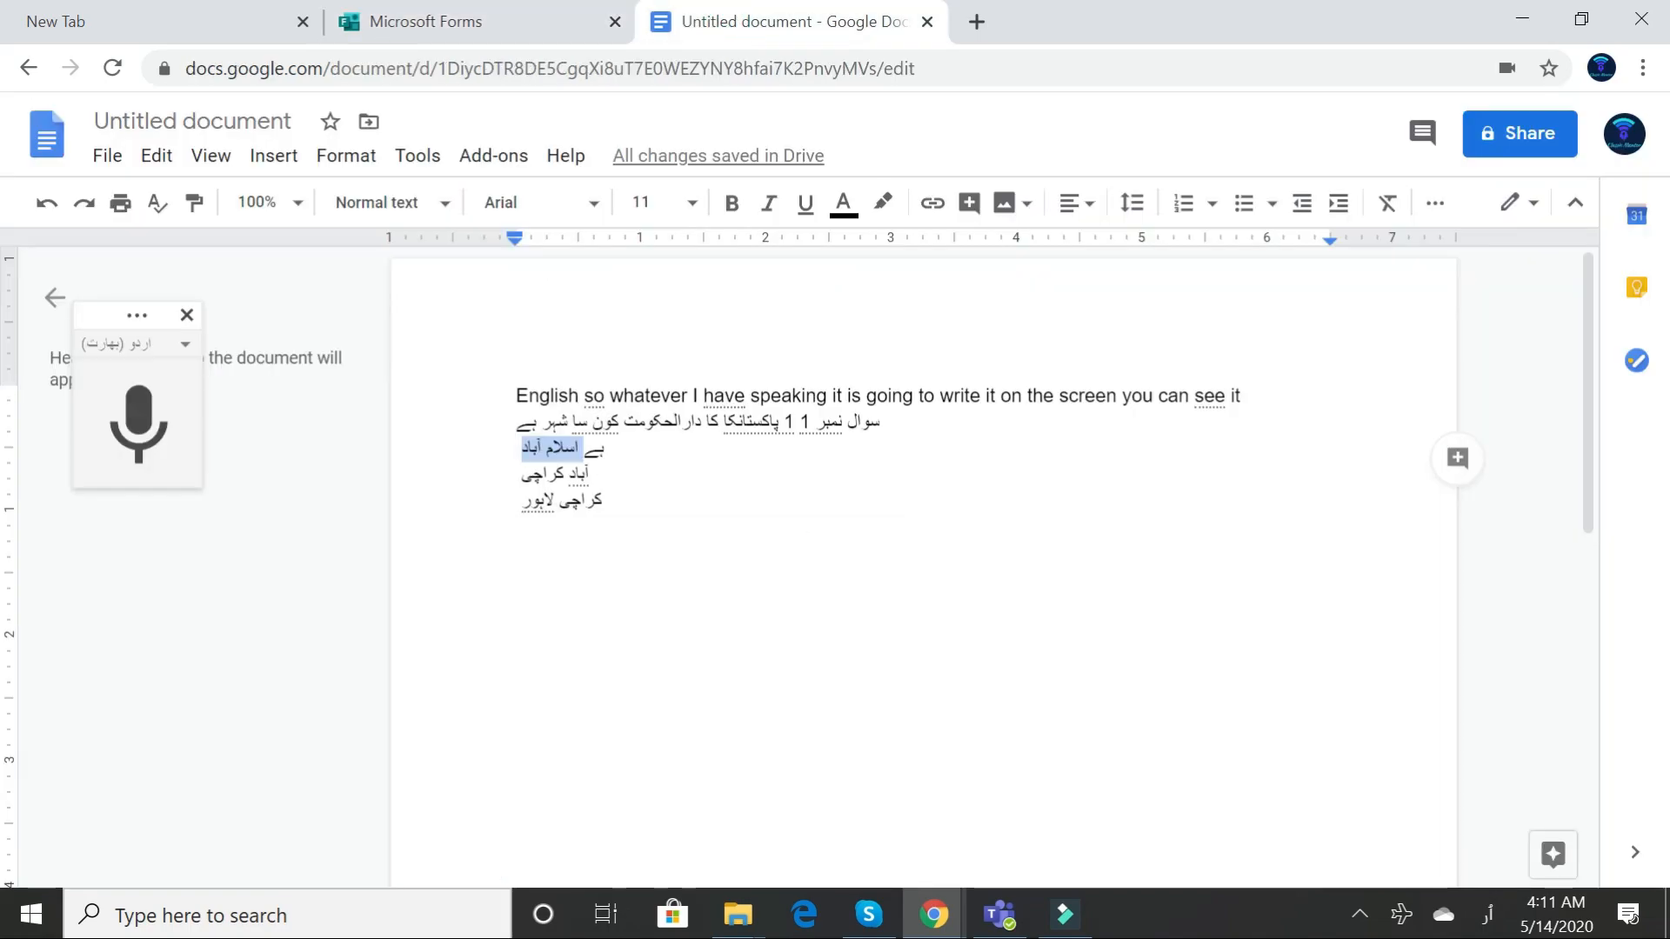
drag(556, 474, 523, 503)
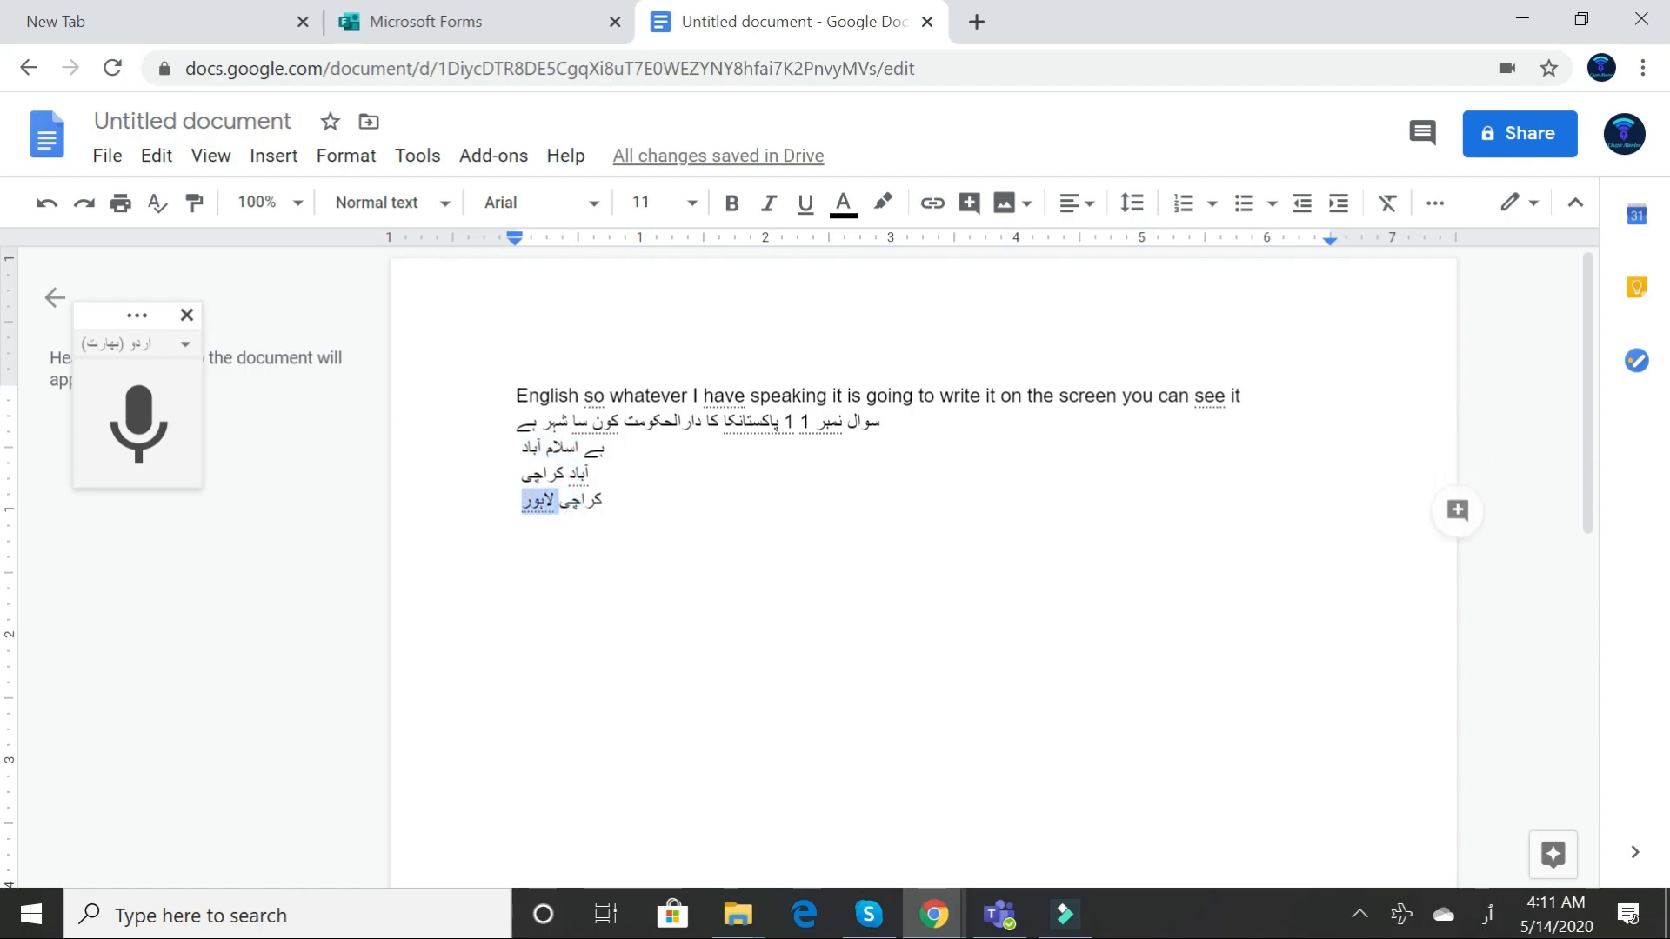
right_click(533, 502)
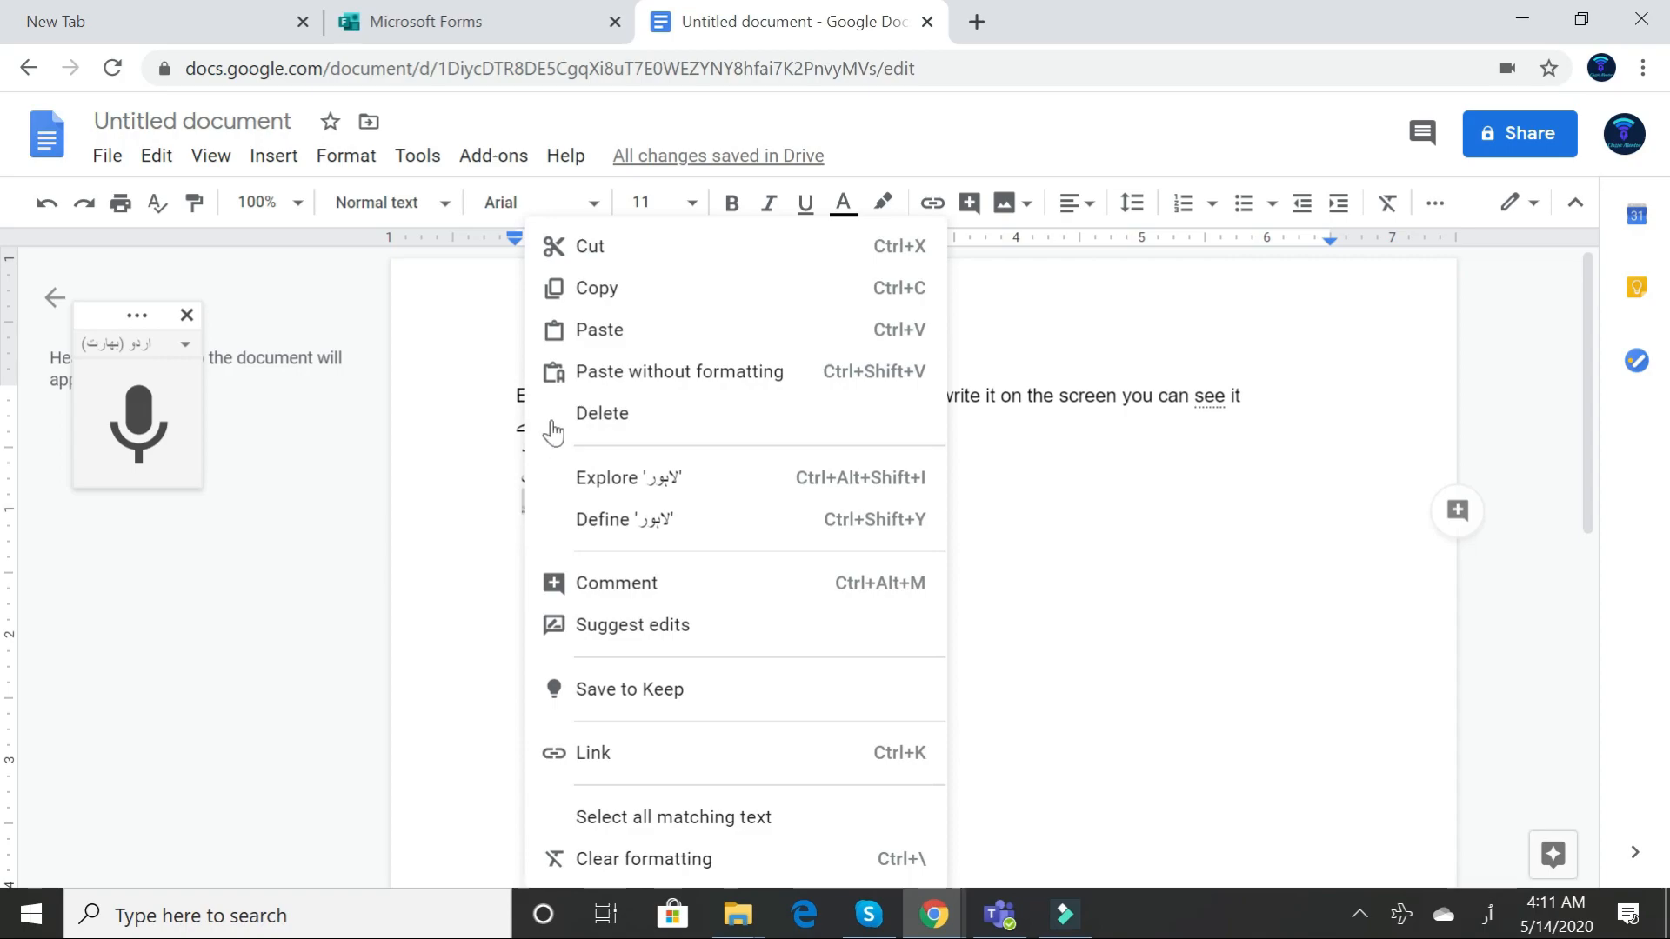
click(551, 288)
click(481, 12)
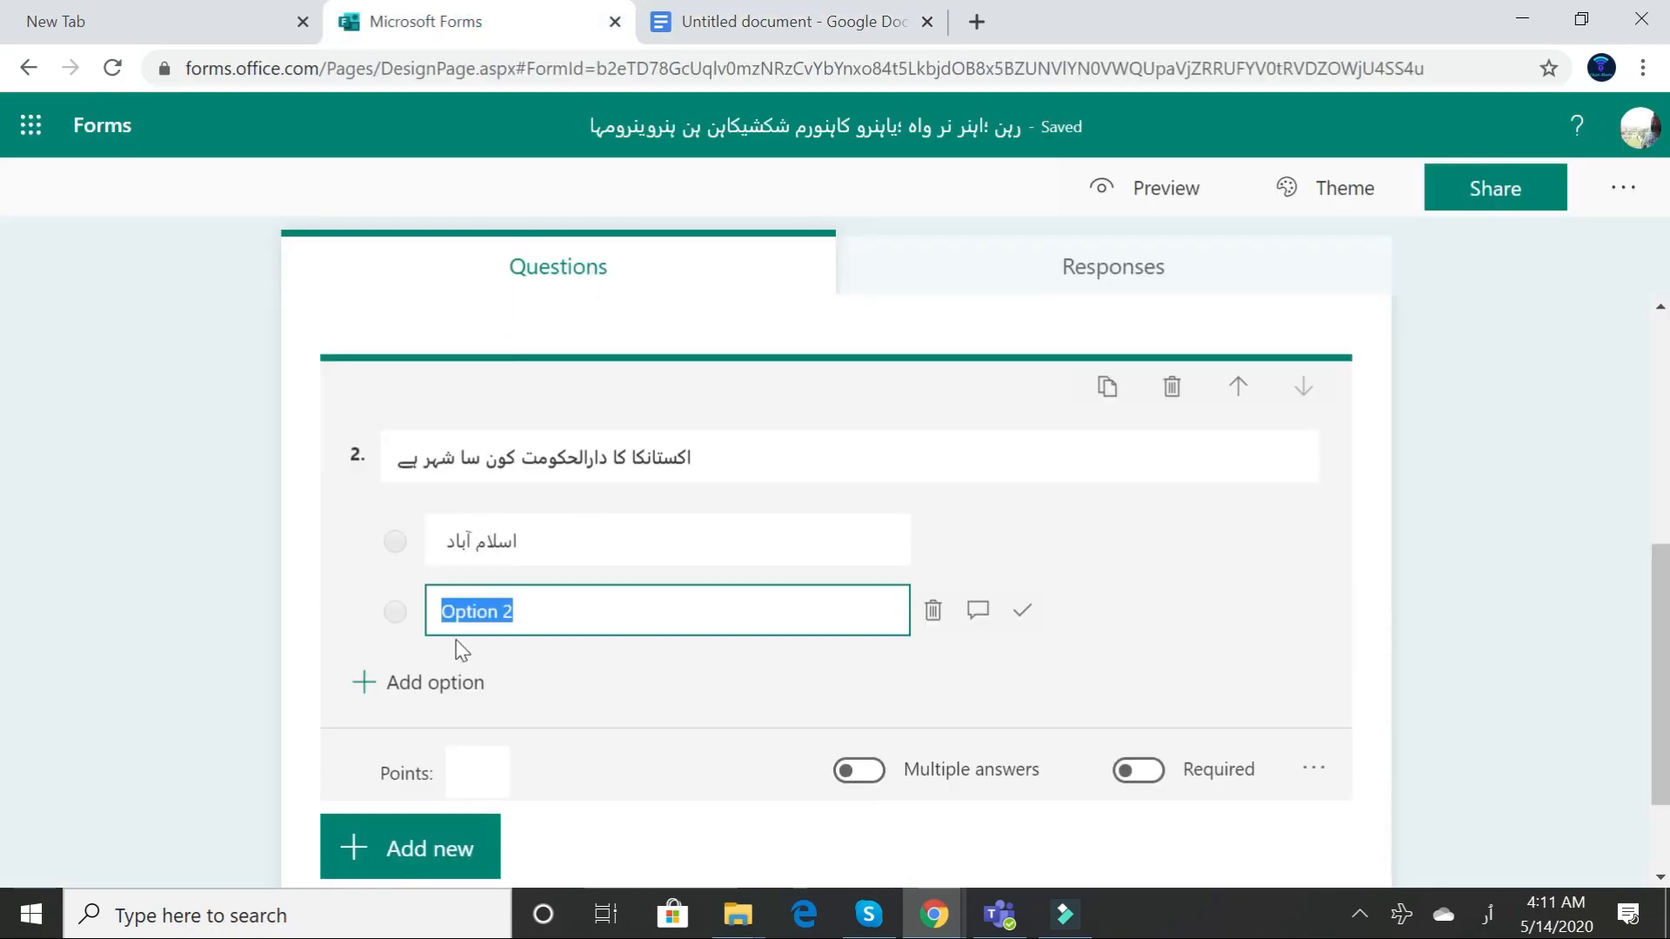
right_click(494, 612)
click(588, 279)
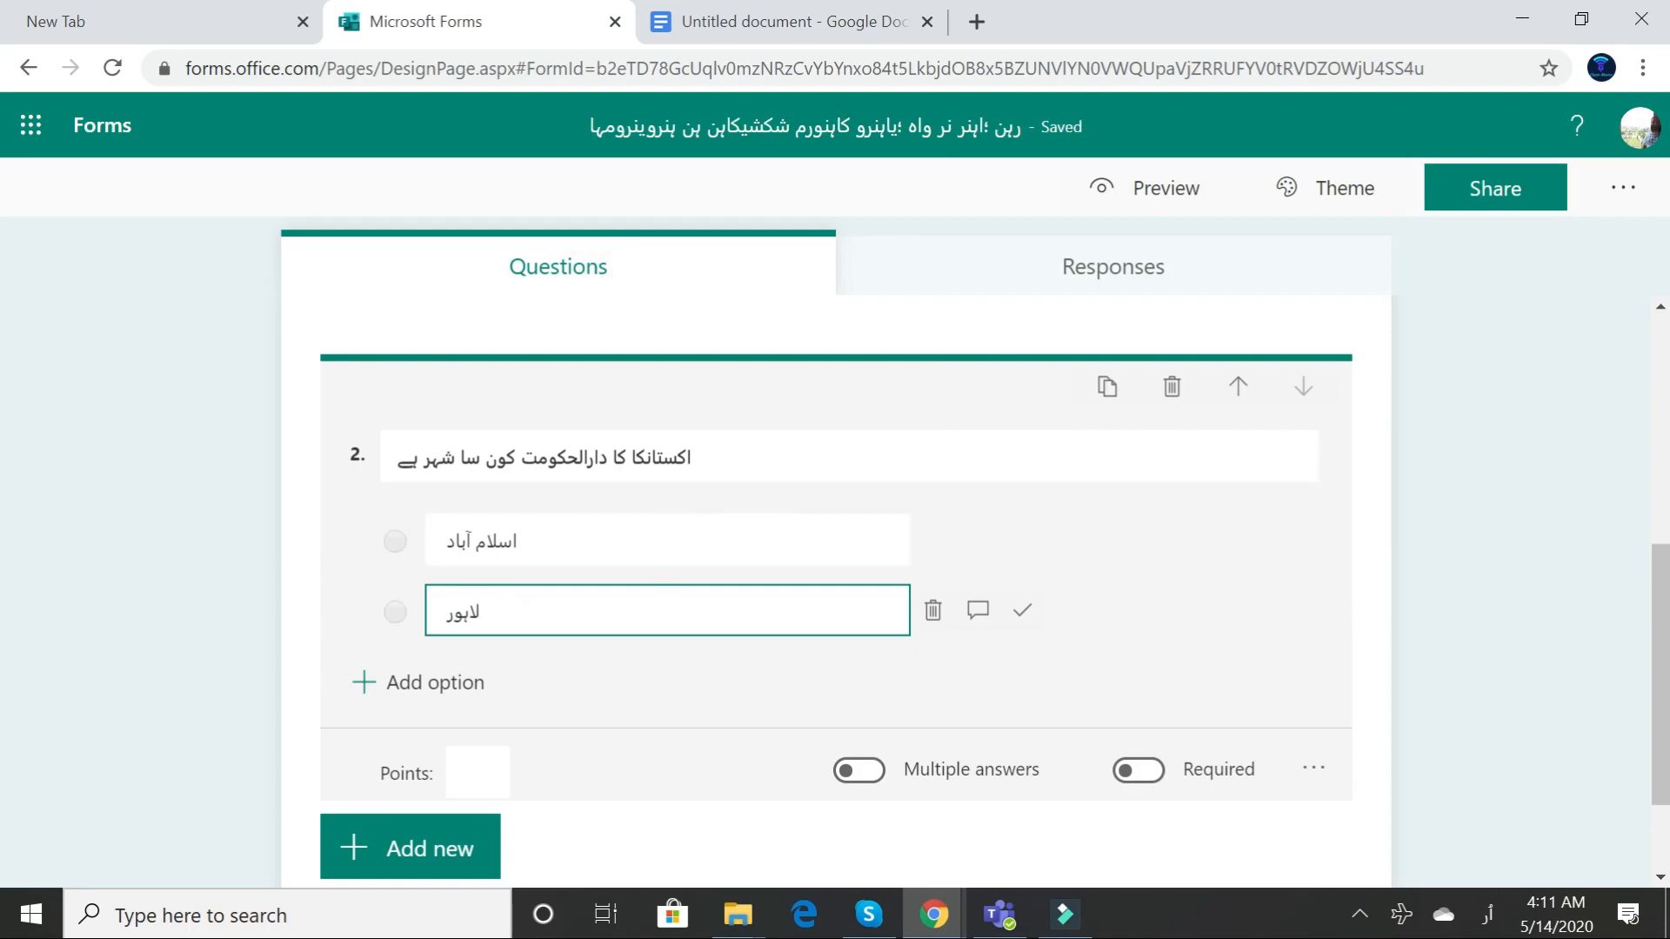
Set the writing direction of the second question's text to Right to Left.
triple_click(780, 451)
right_click(780, 451)
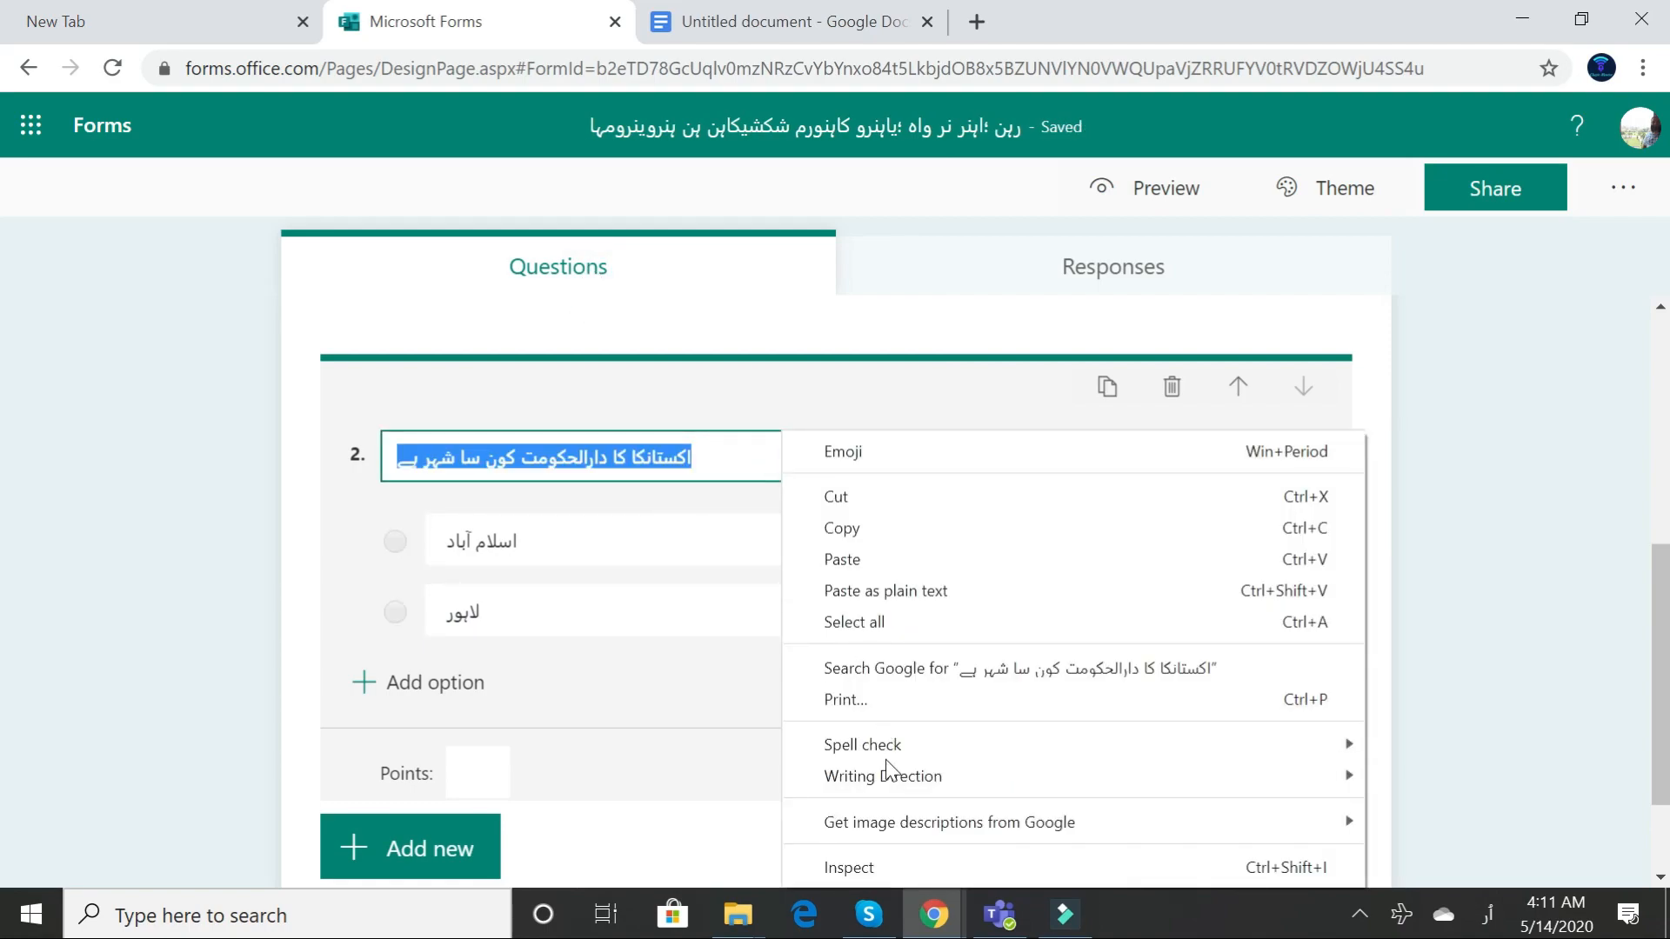
mouse_move(894, 779)
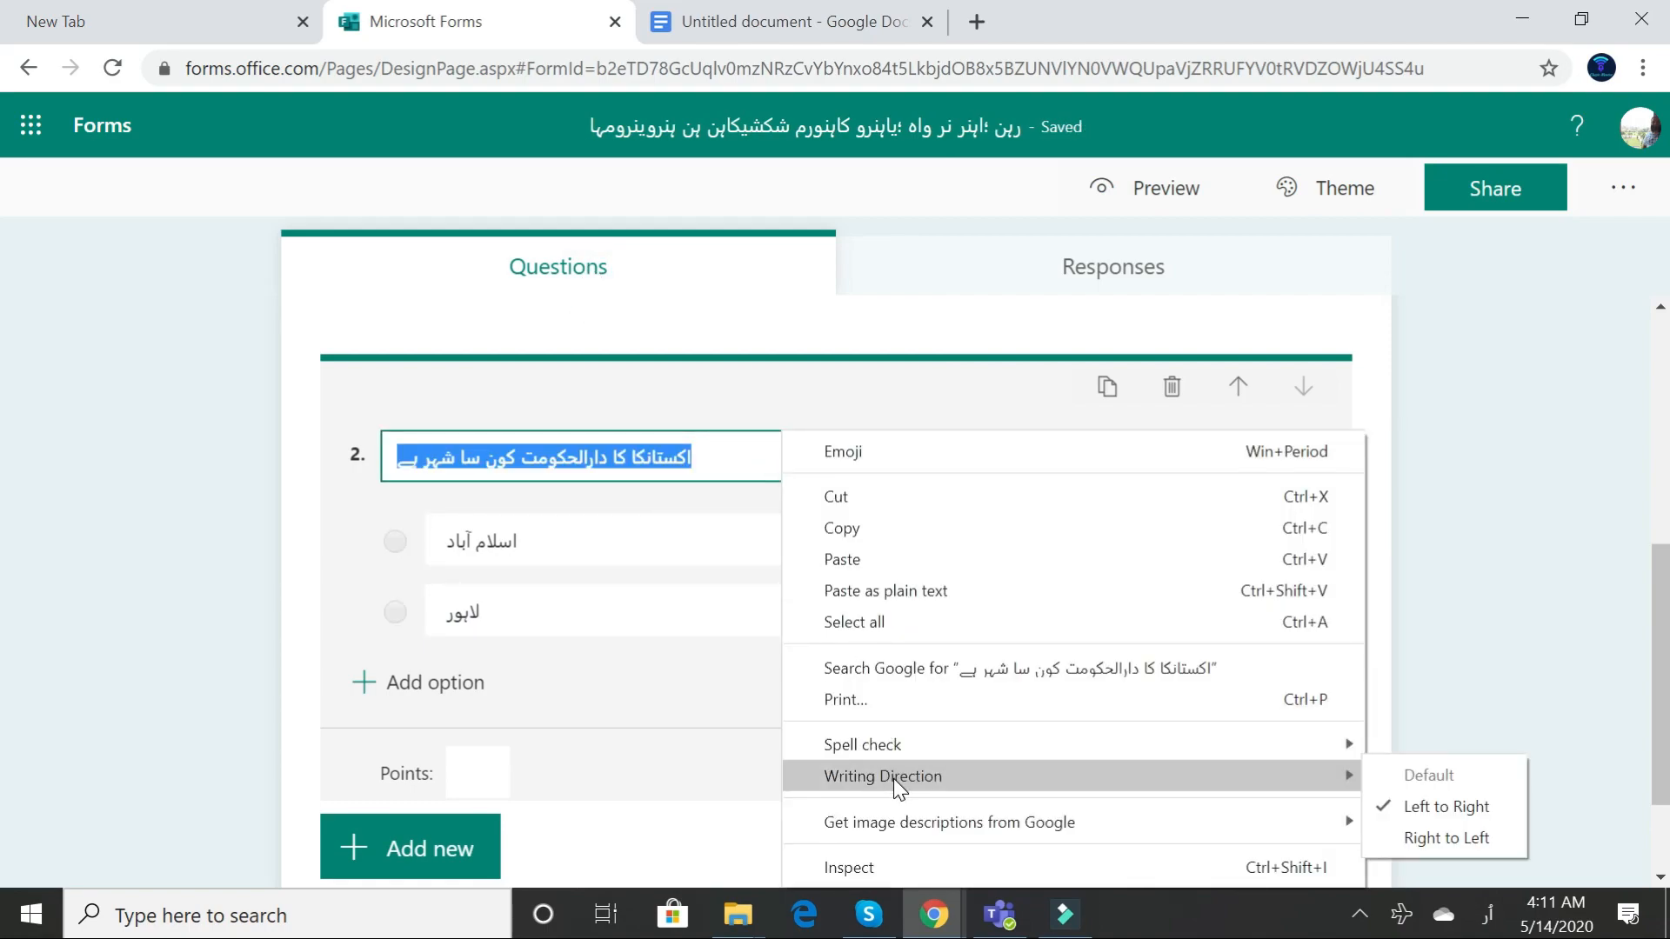
click(1473, 838)
Set the writing direction of the answer options اسلام آباد and لاہور to Right to Left.
triple_click(513, 541)
right_click(524, 543)
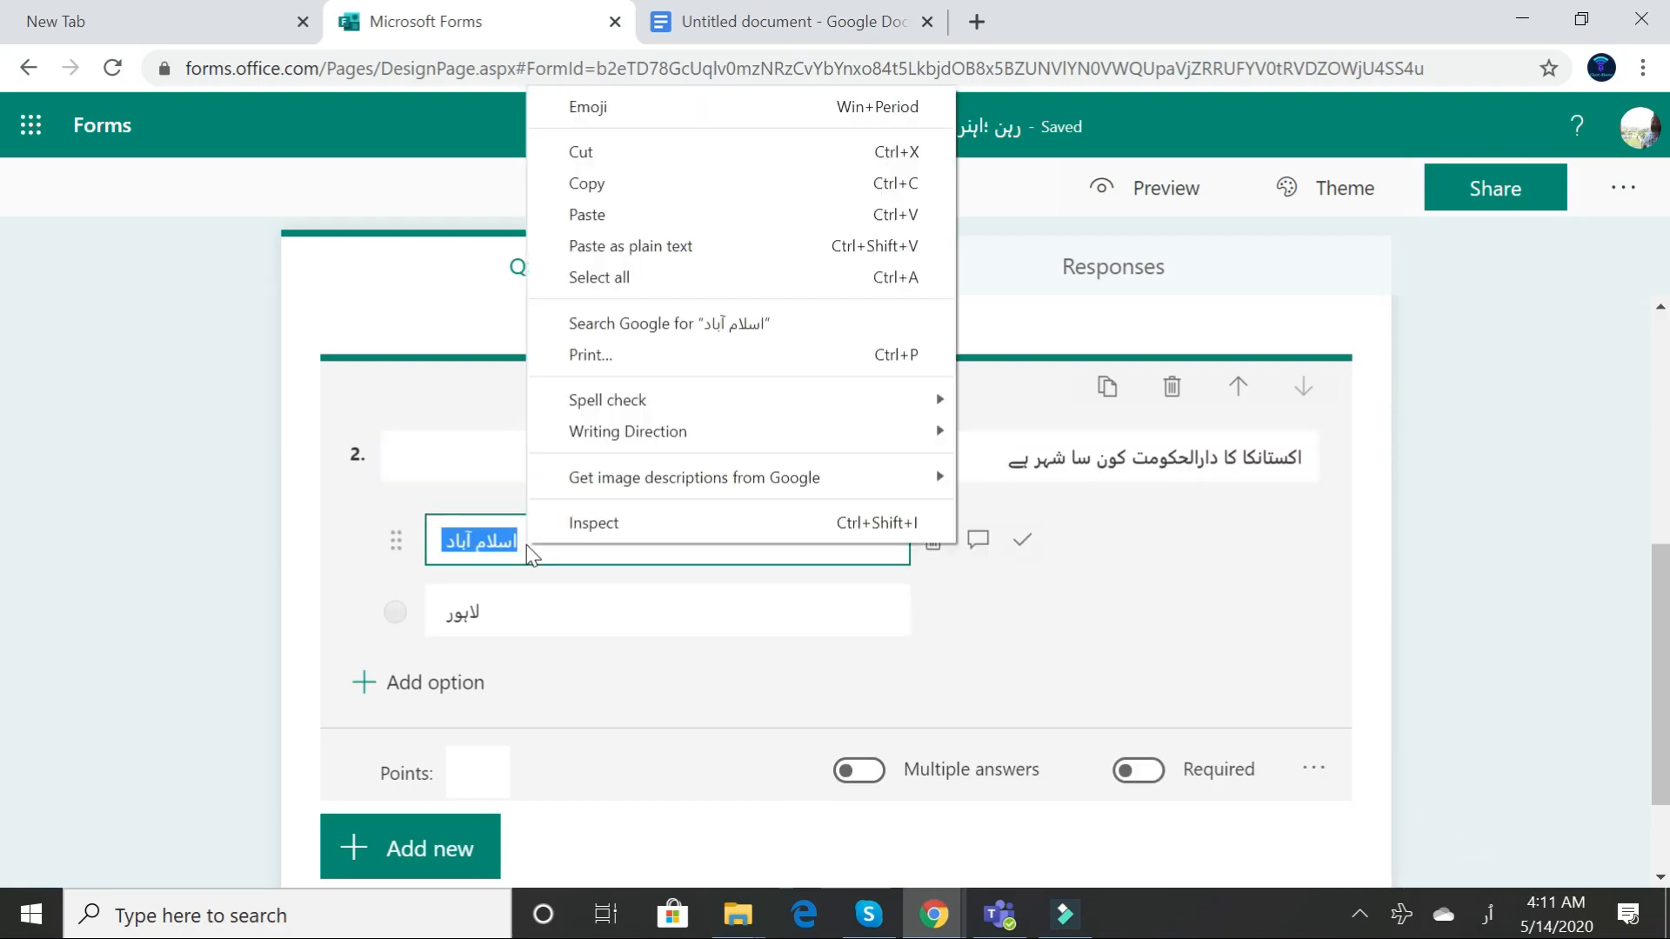
mouse_move(798, 441)
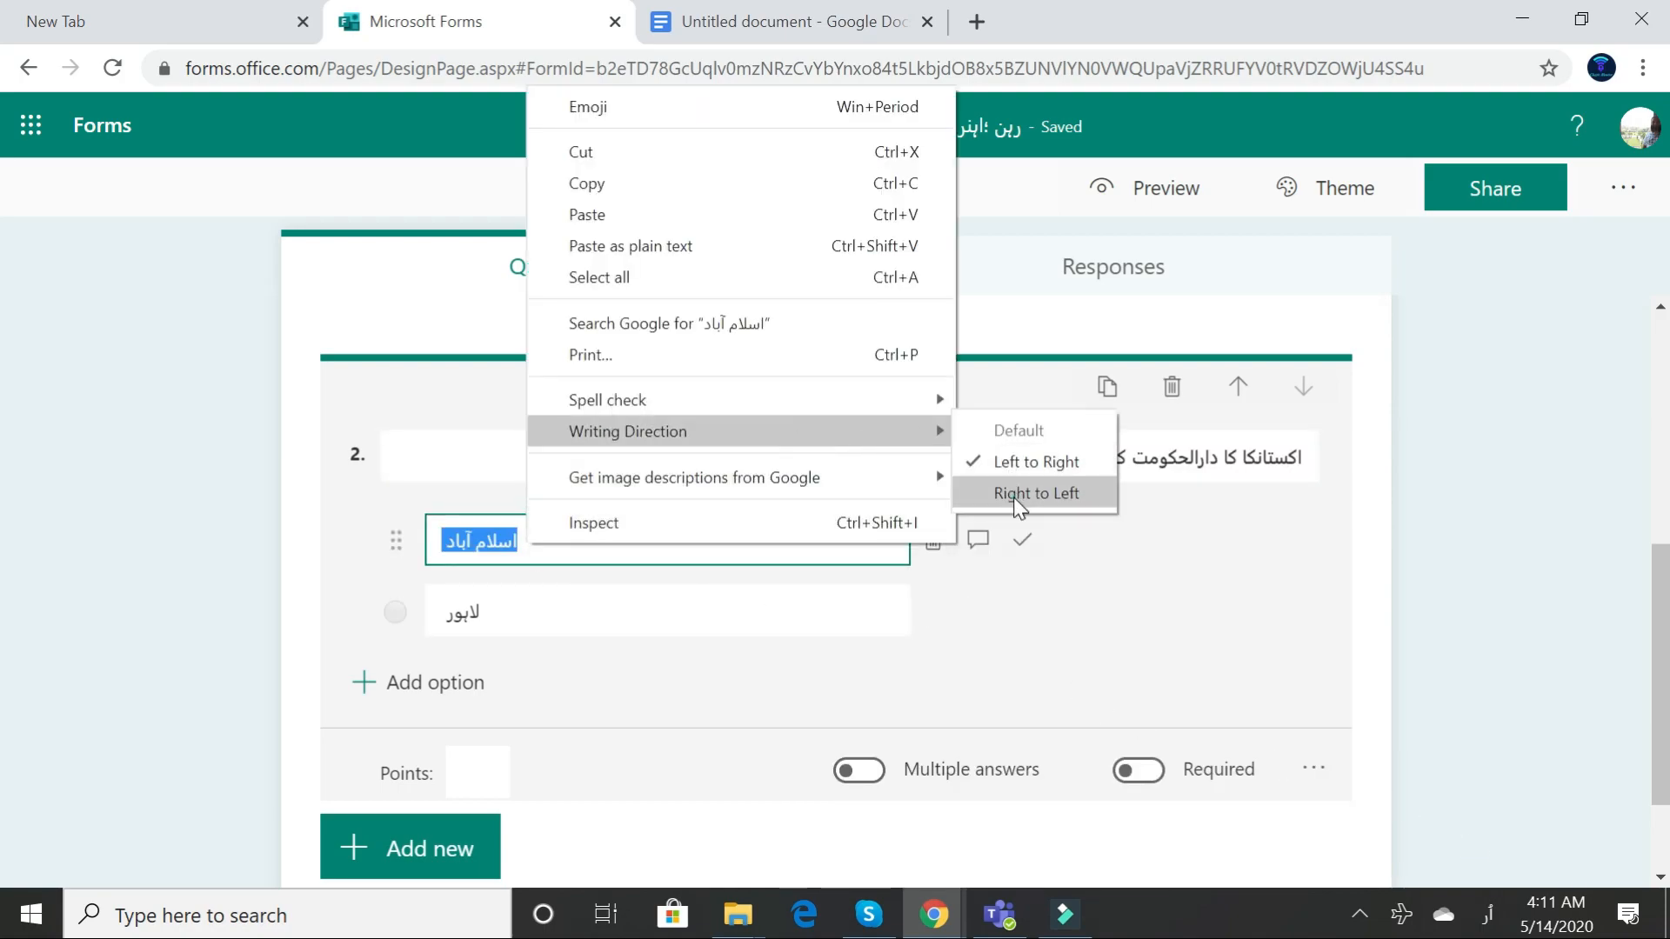
click(1014, 496)
triple_click(597, 612)
right_click(597, 612)
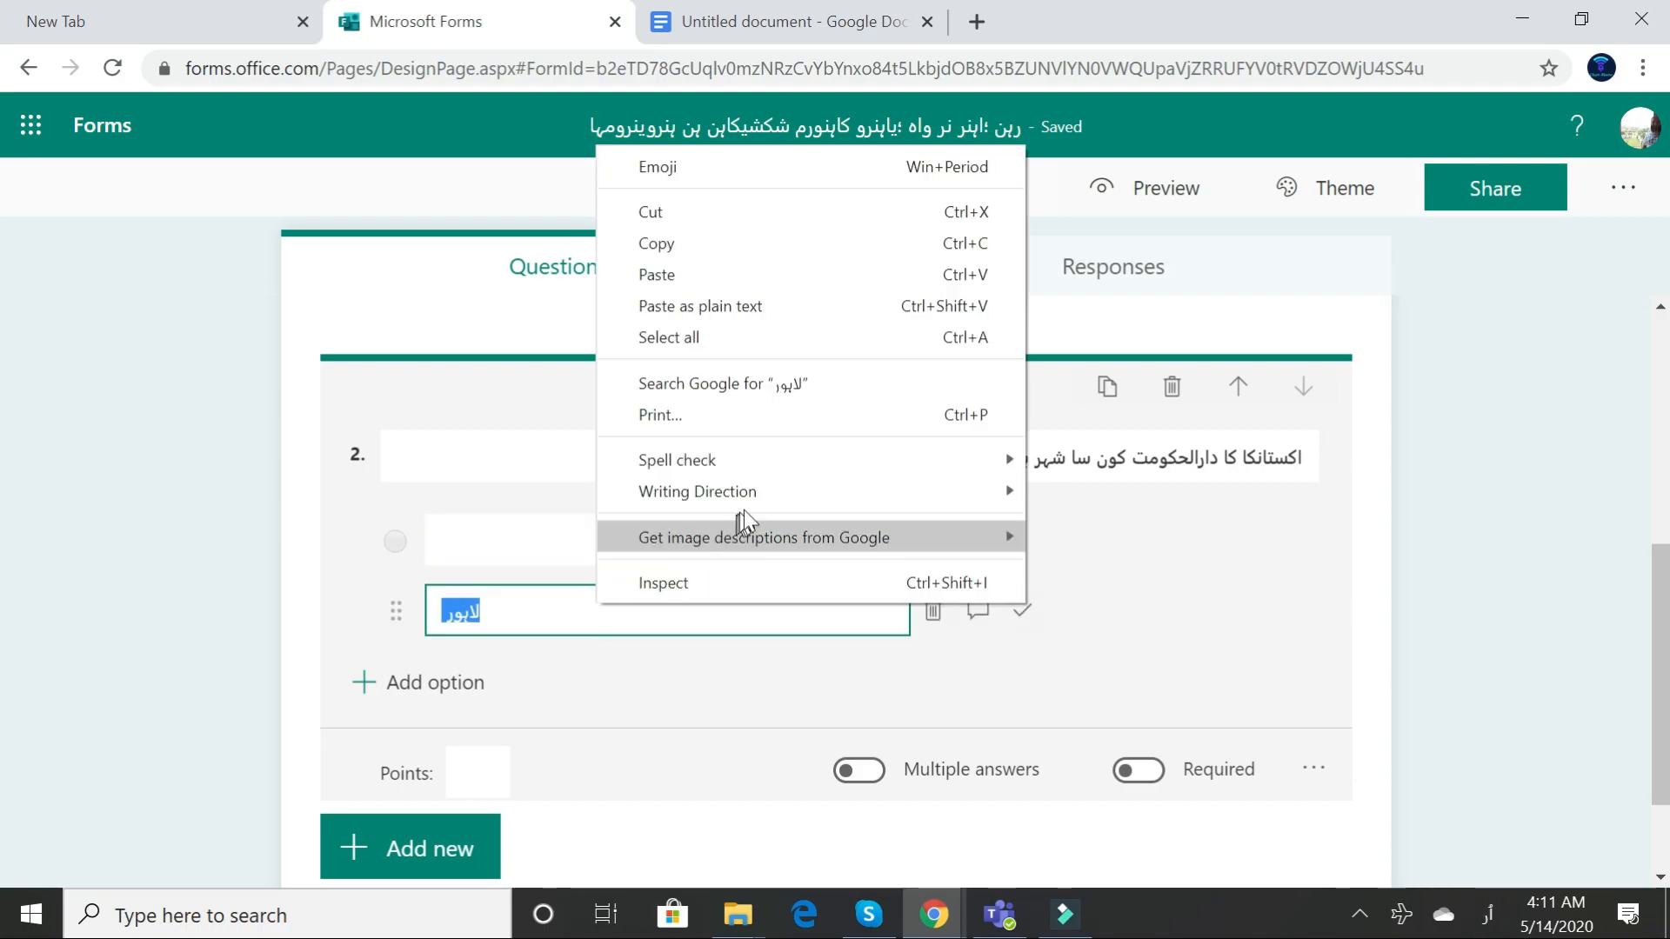
mouse_move(768, 488)
click(1120, 557)
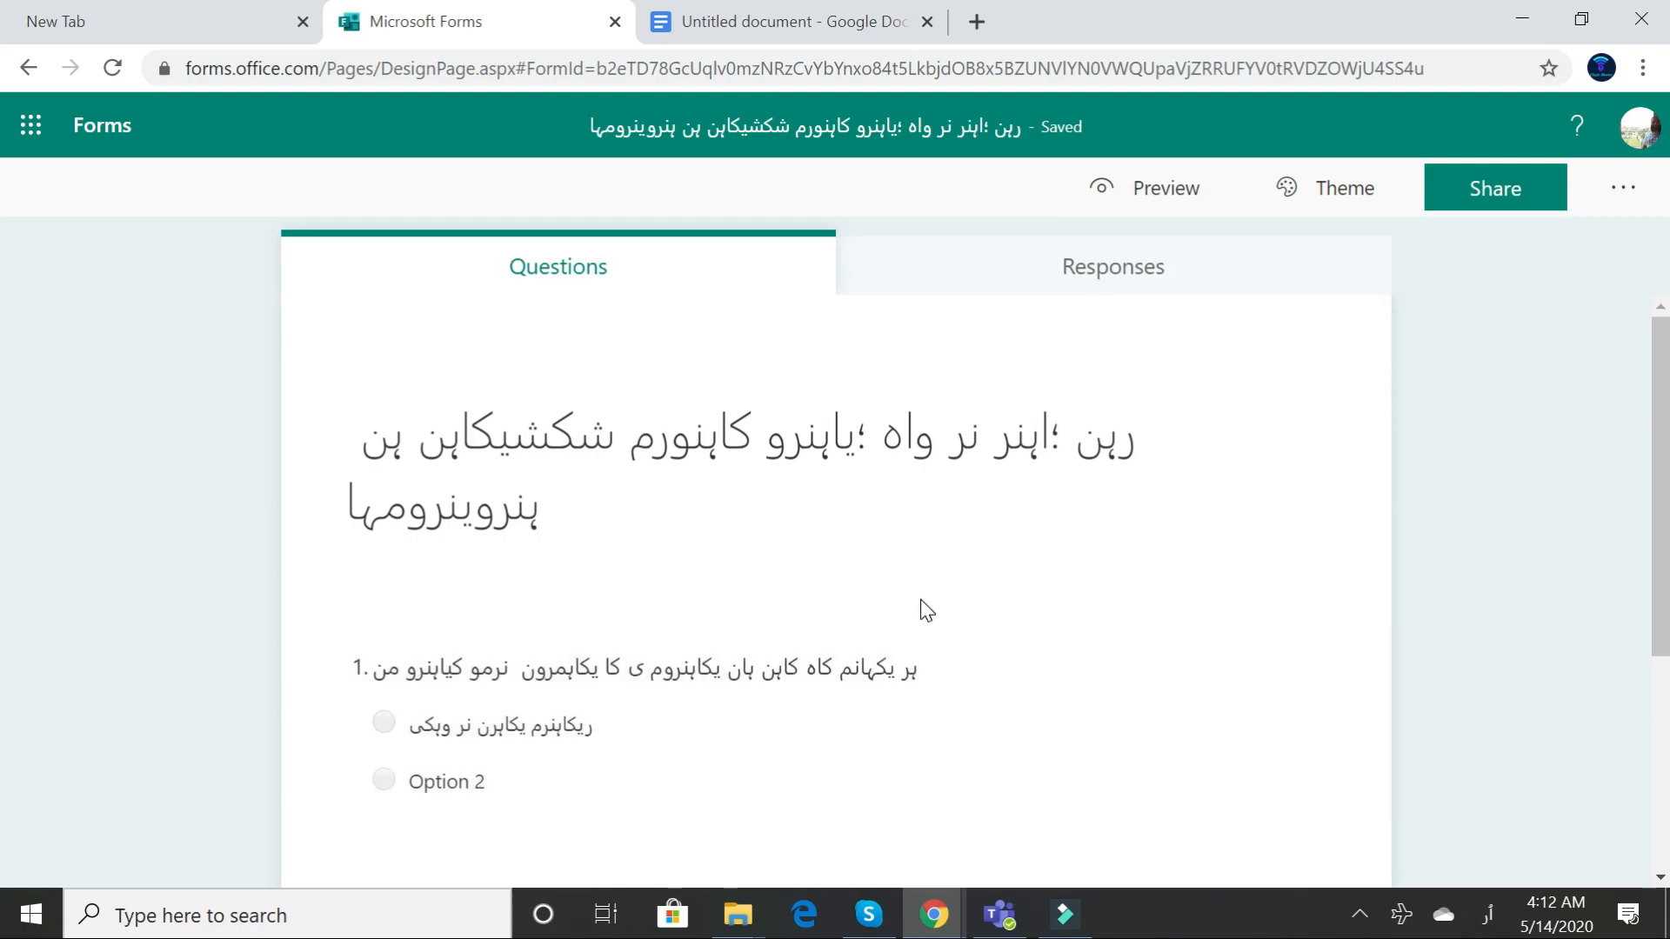
Open Chrome's settings and expand the Language list in the advanced section.
click(1644, 69)
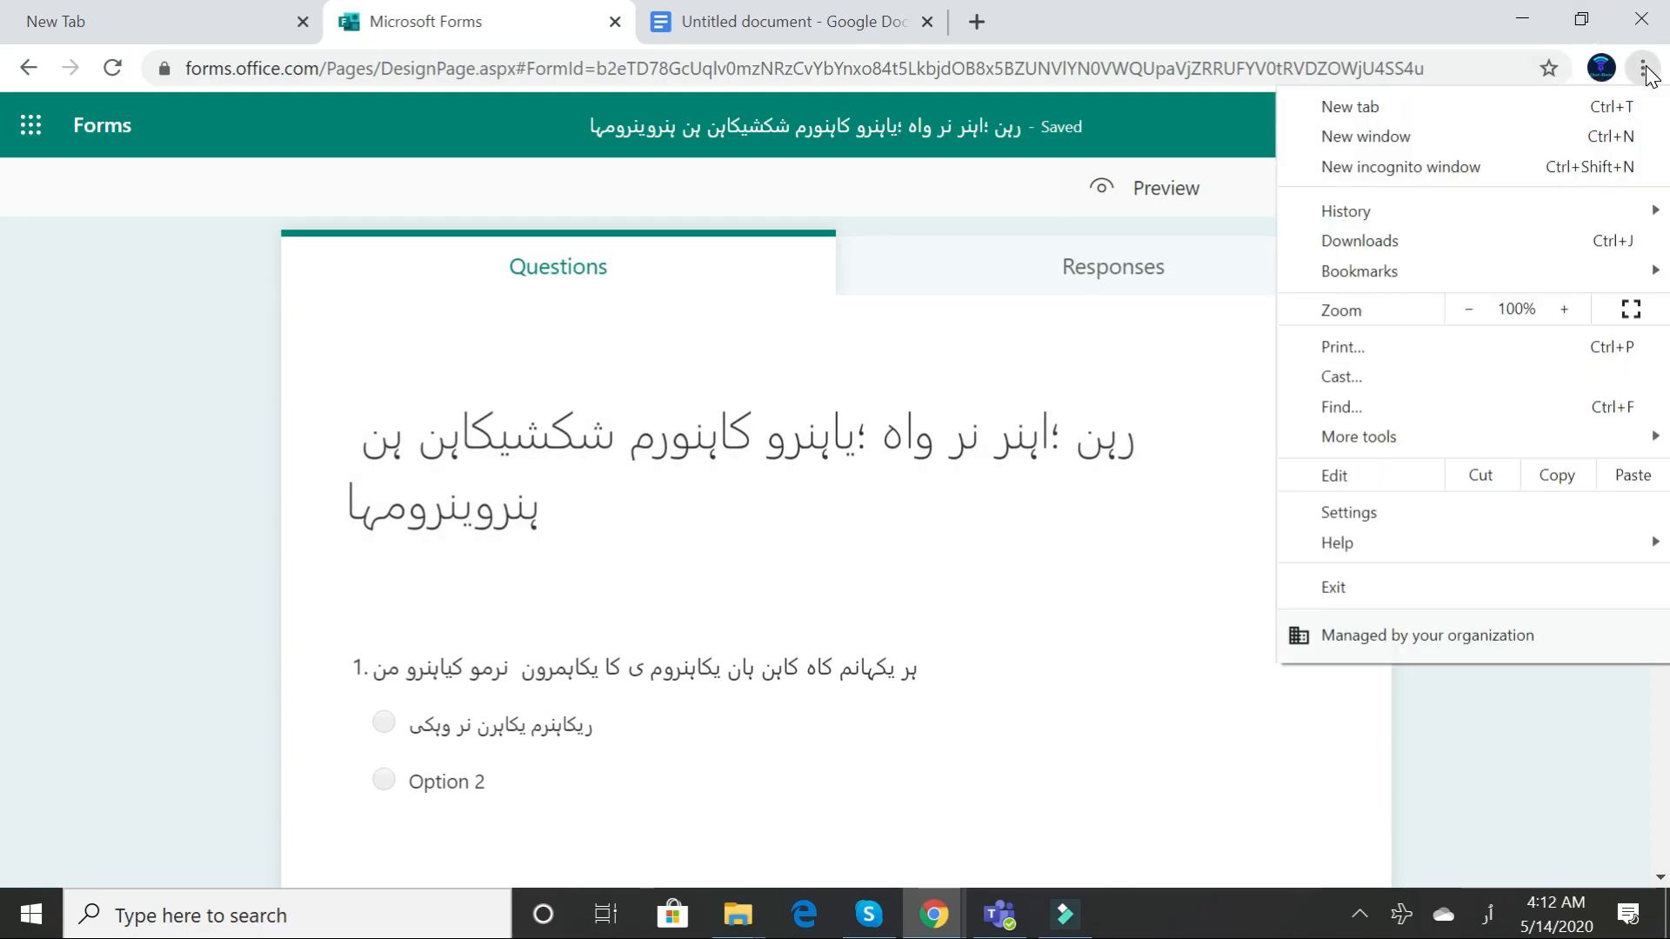
click(1376, 520)
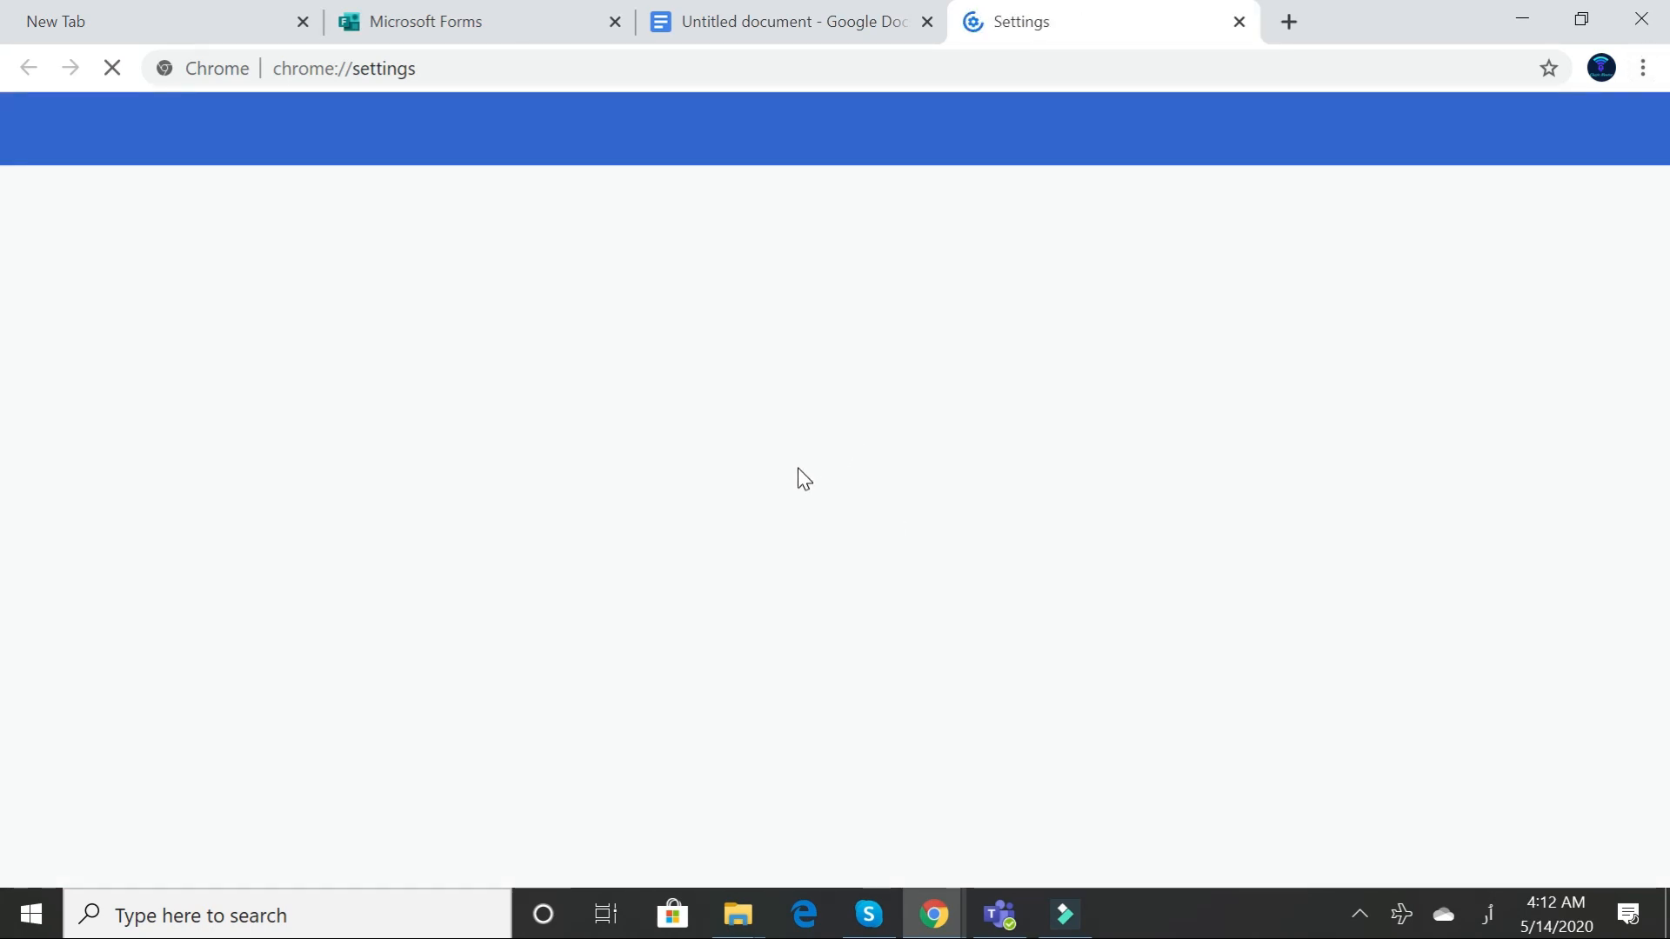
scroll(795, 474, down, 5)
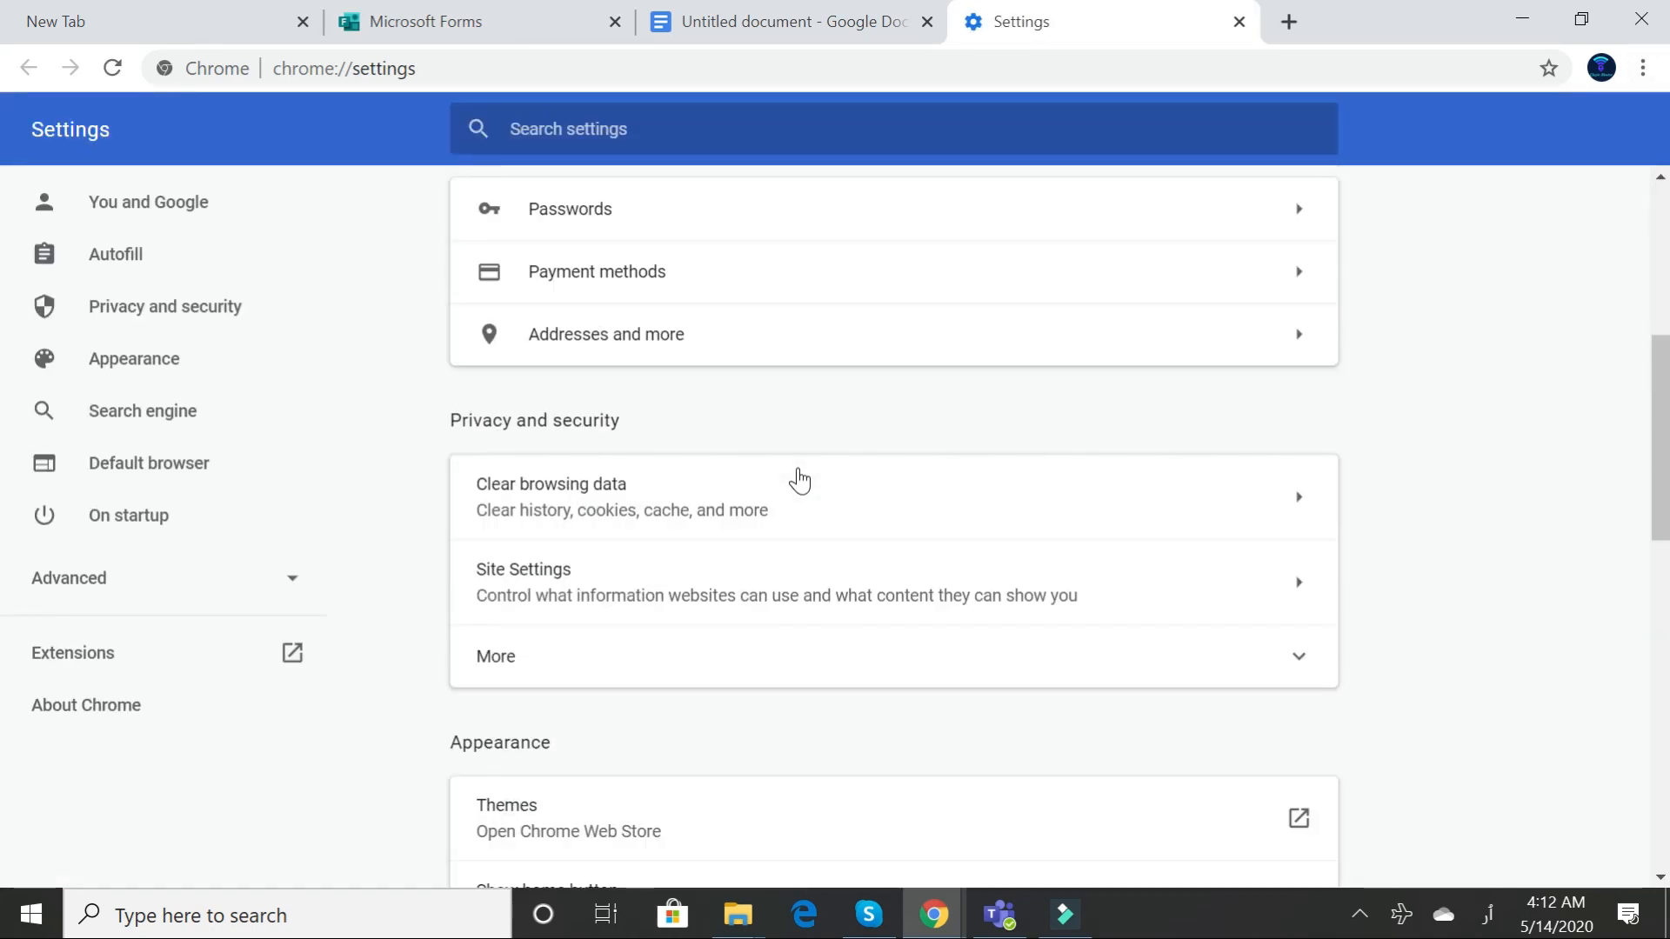
scroll(799, 481, down, 10)
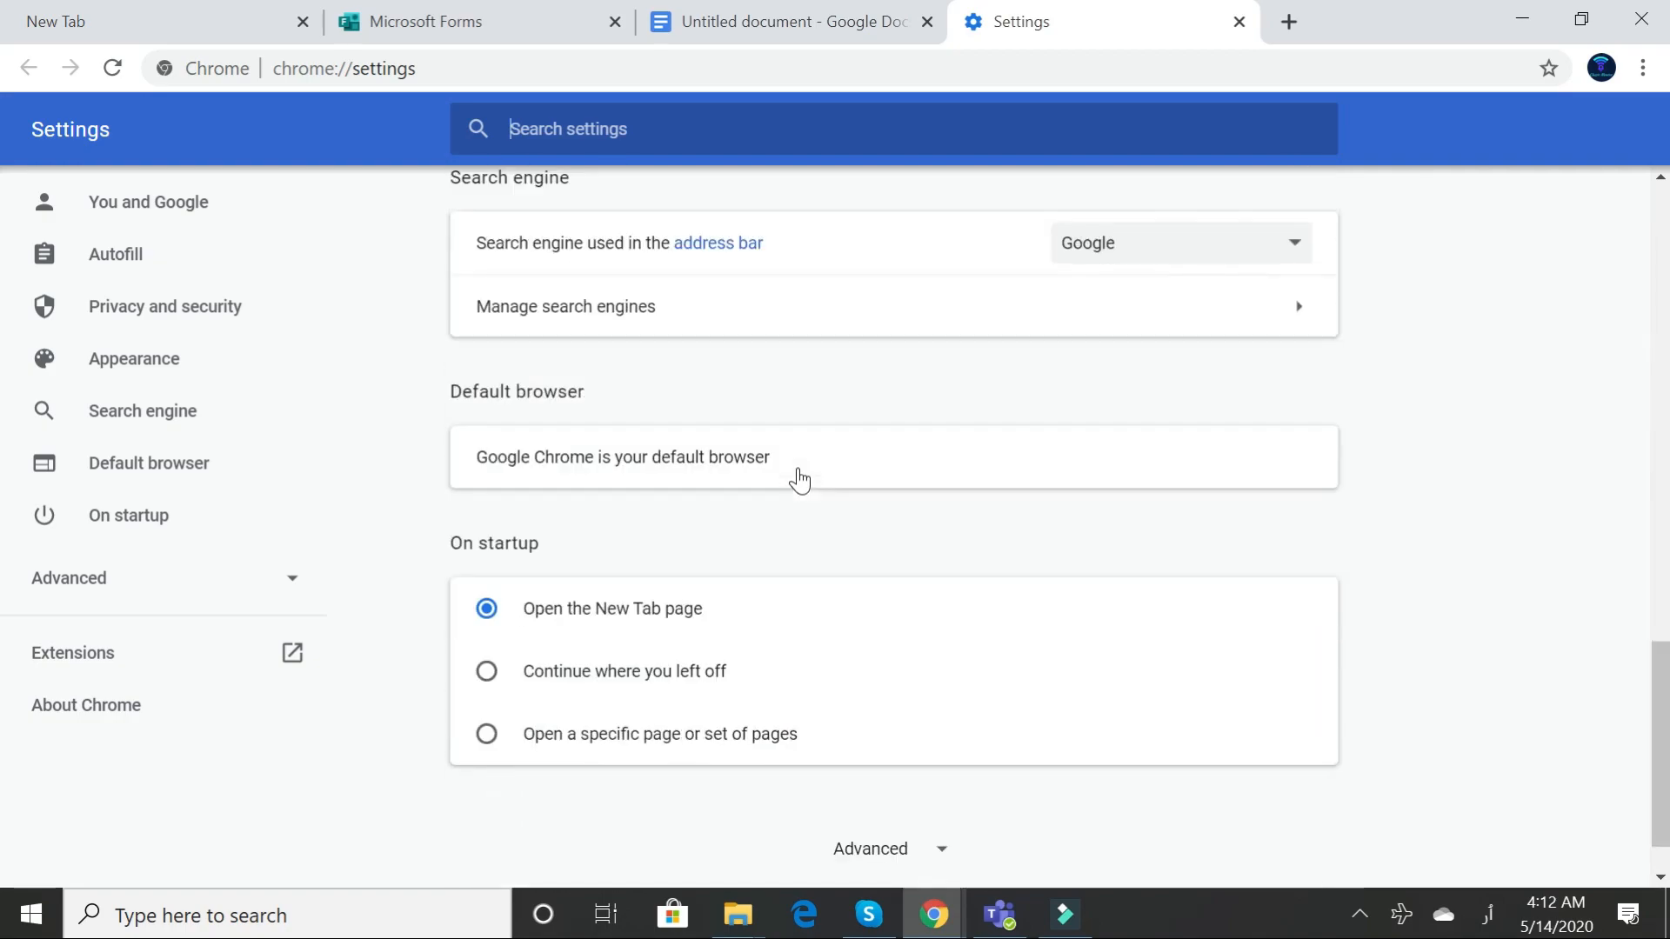
click(869, 786)
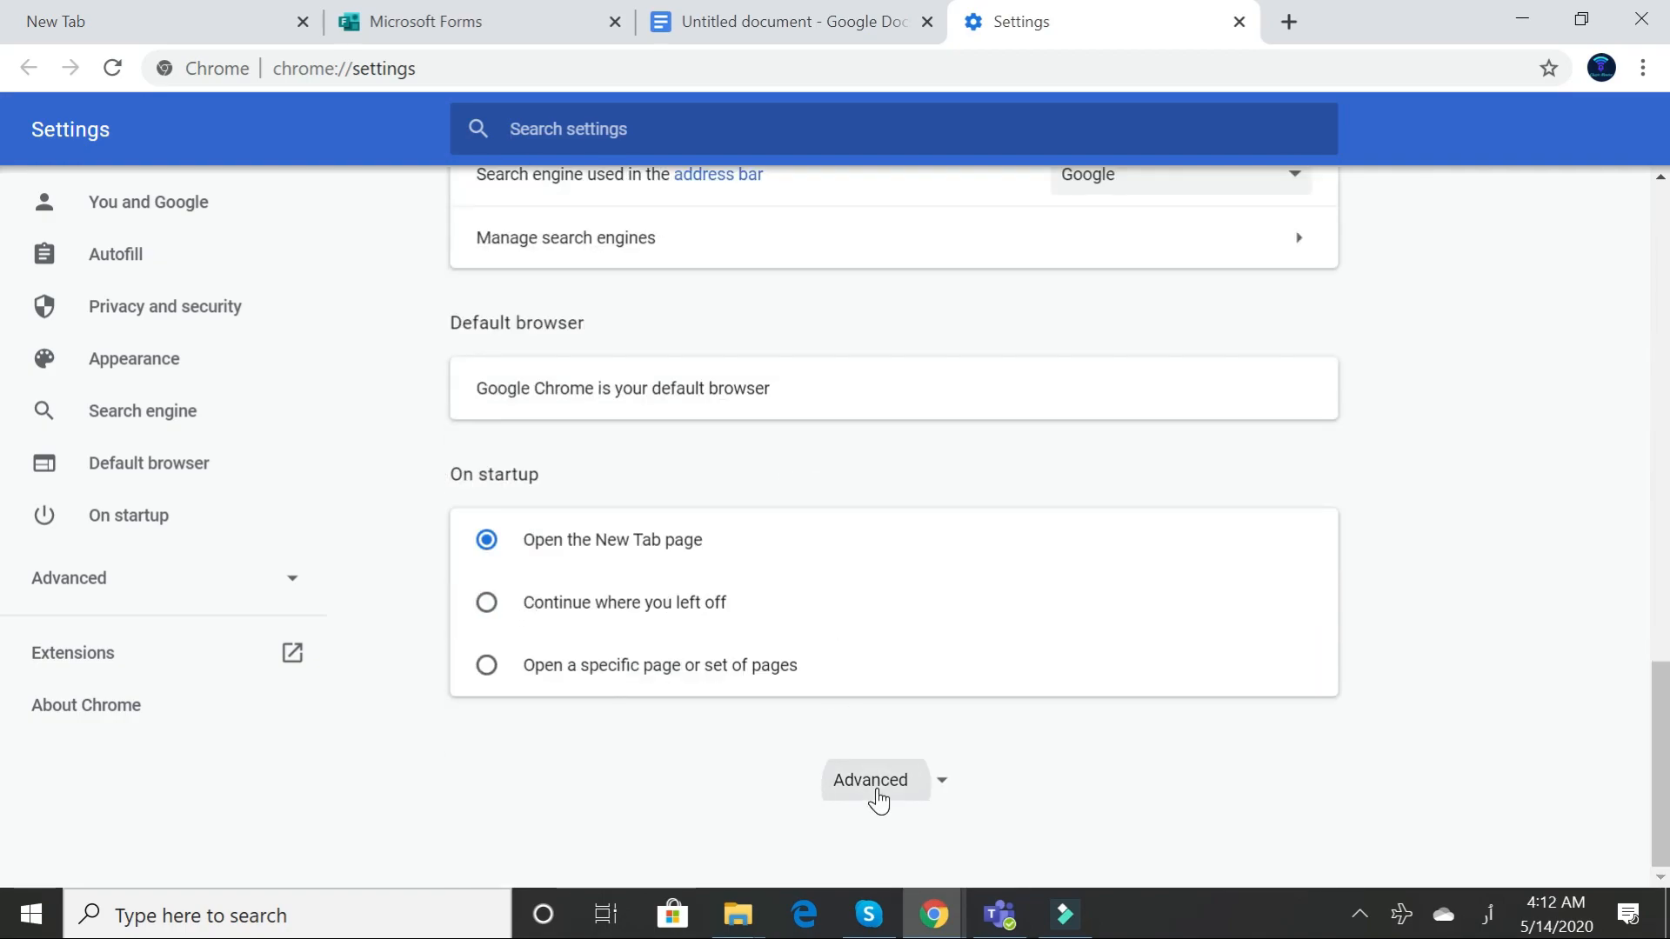
scroll(879, 792, down, 4)
scroll(879, 778, up, 6)
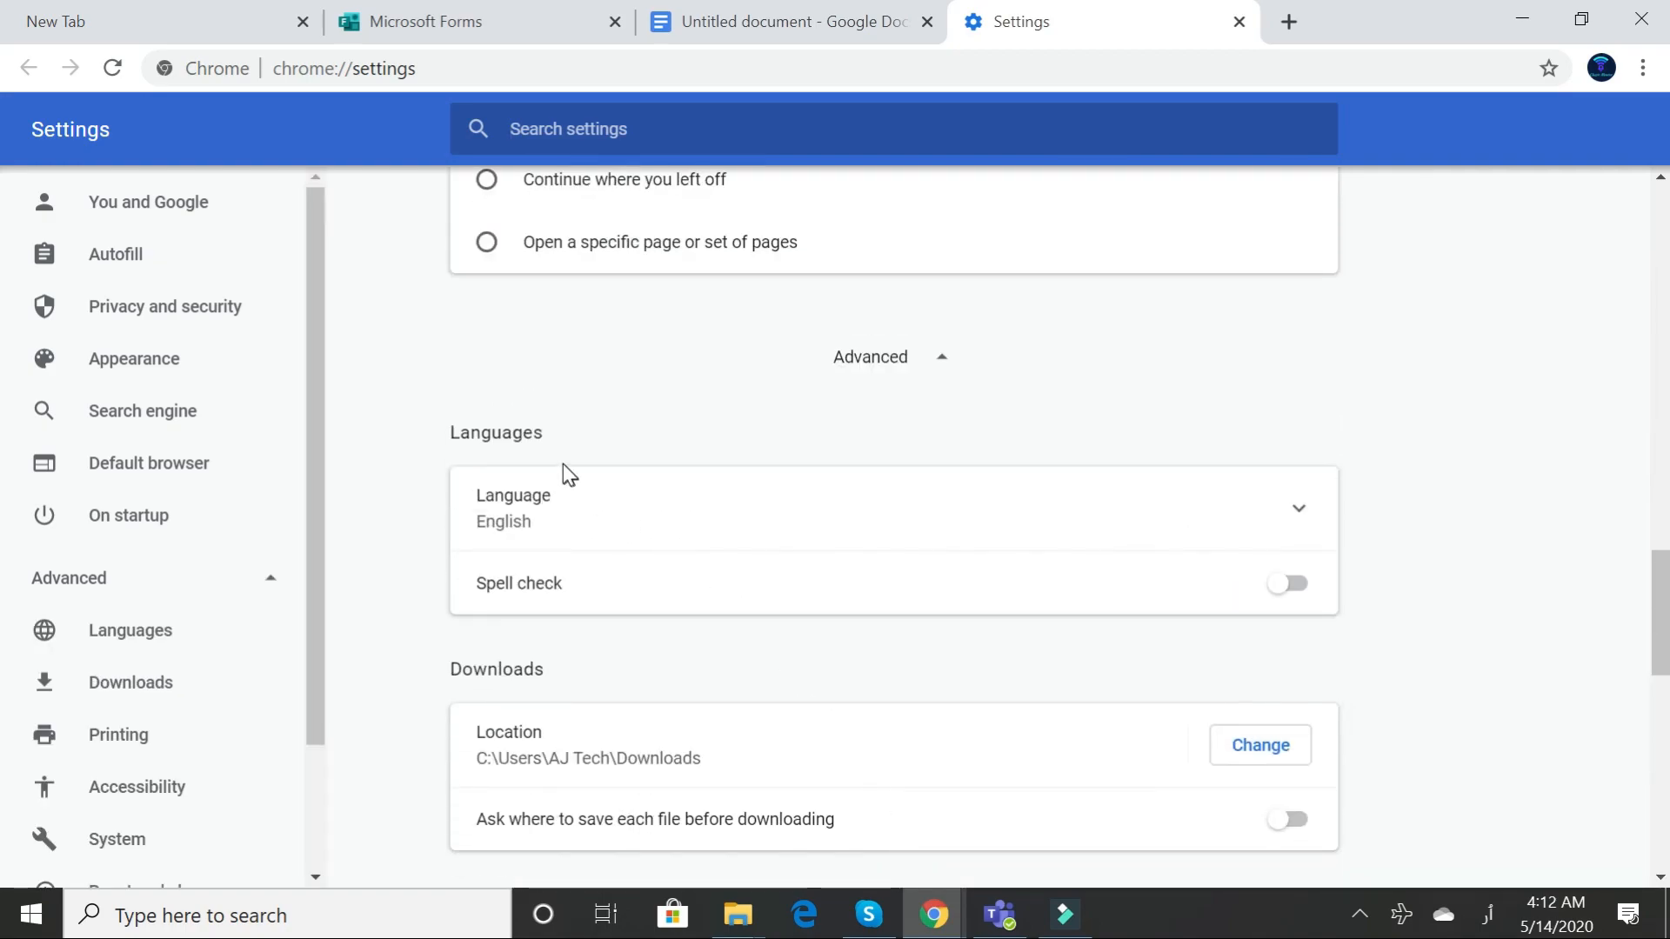
click(1302, 513)
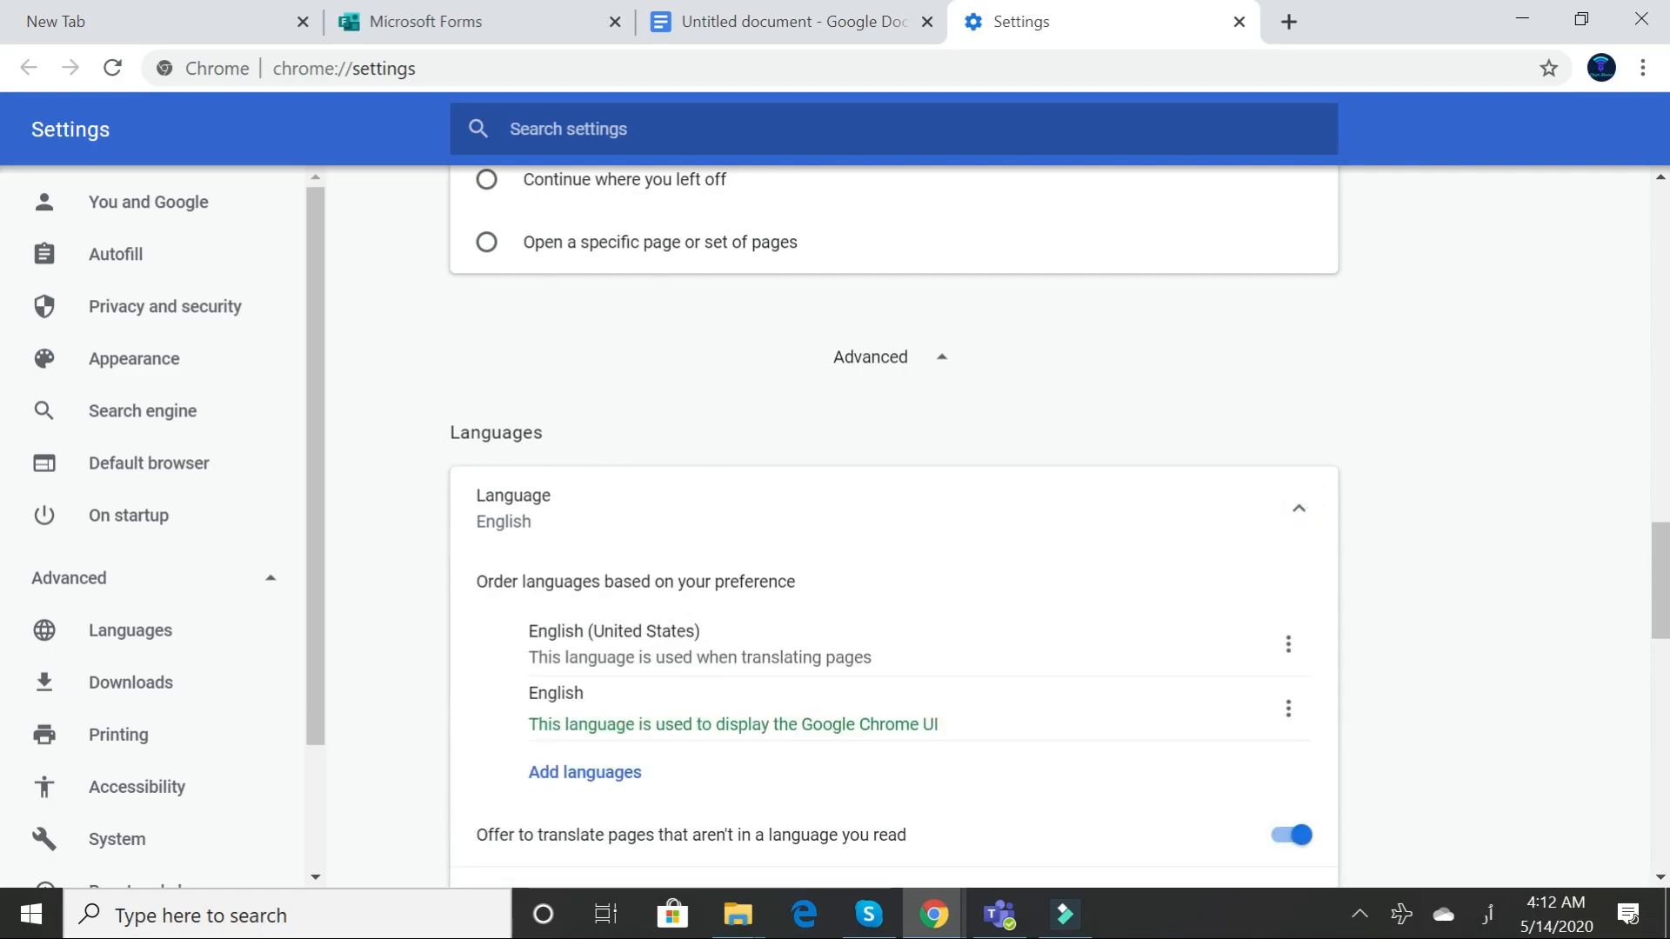
Add Urdu to Chrome's preferred languages.
scroll(559, 581, down, 3)
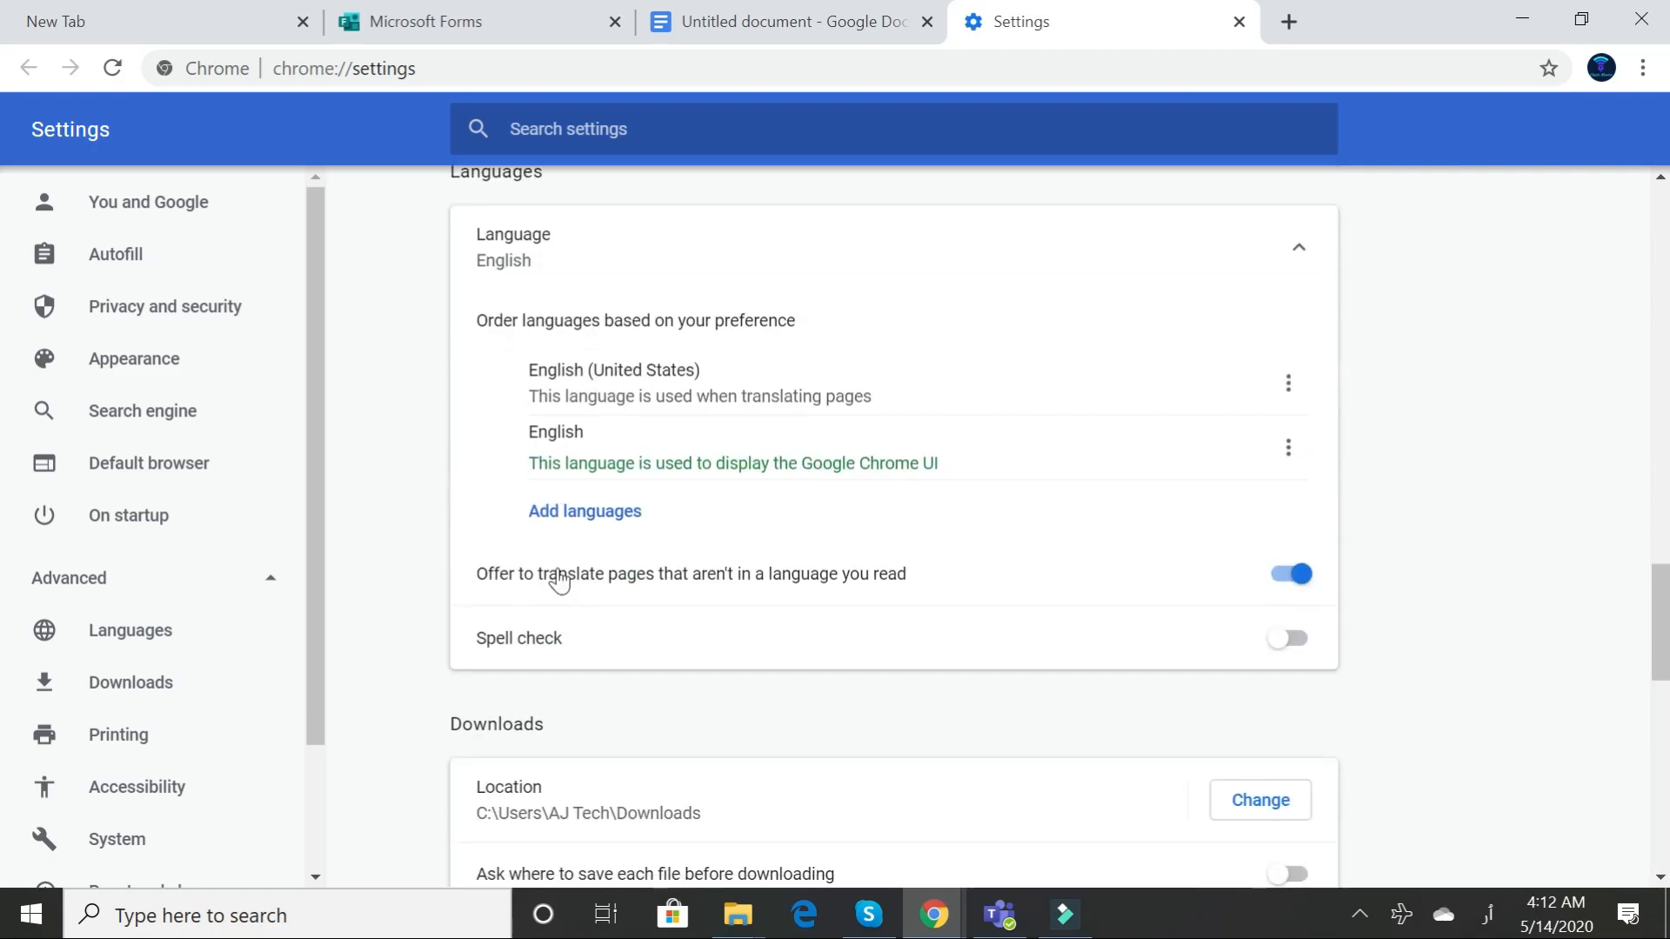
click(595, 512)
text(urdu)
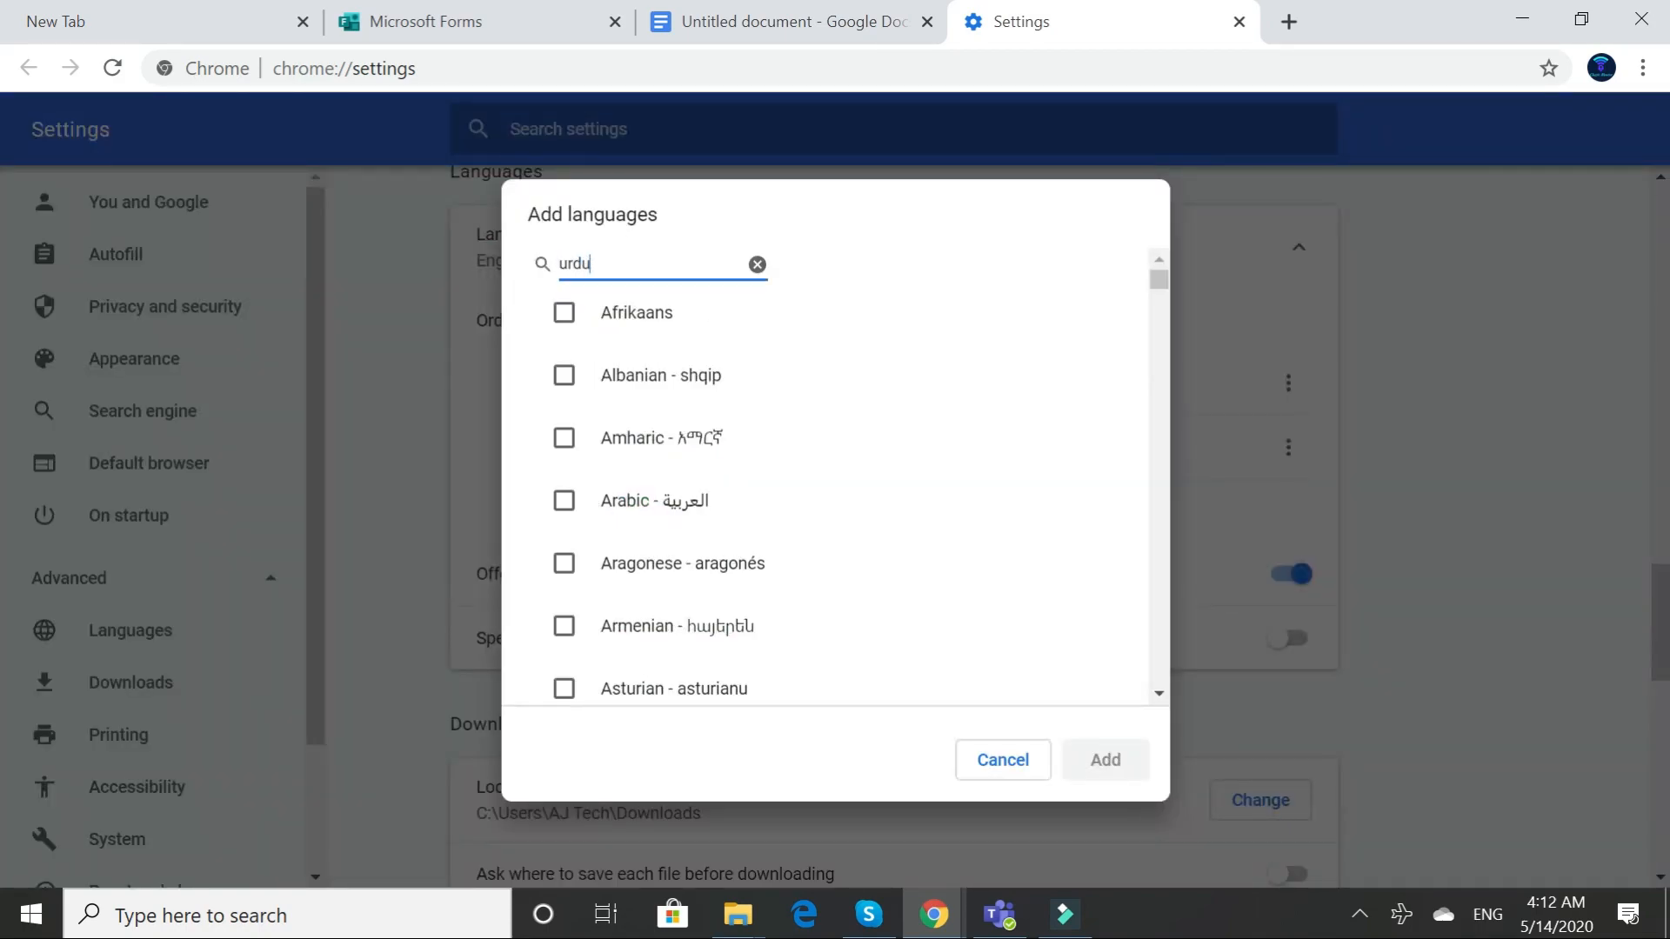
click(564, 313)
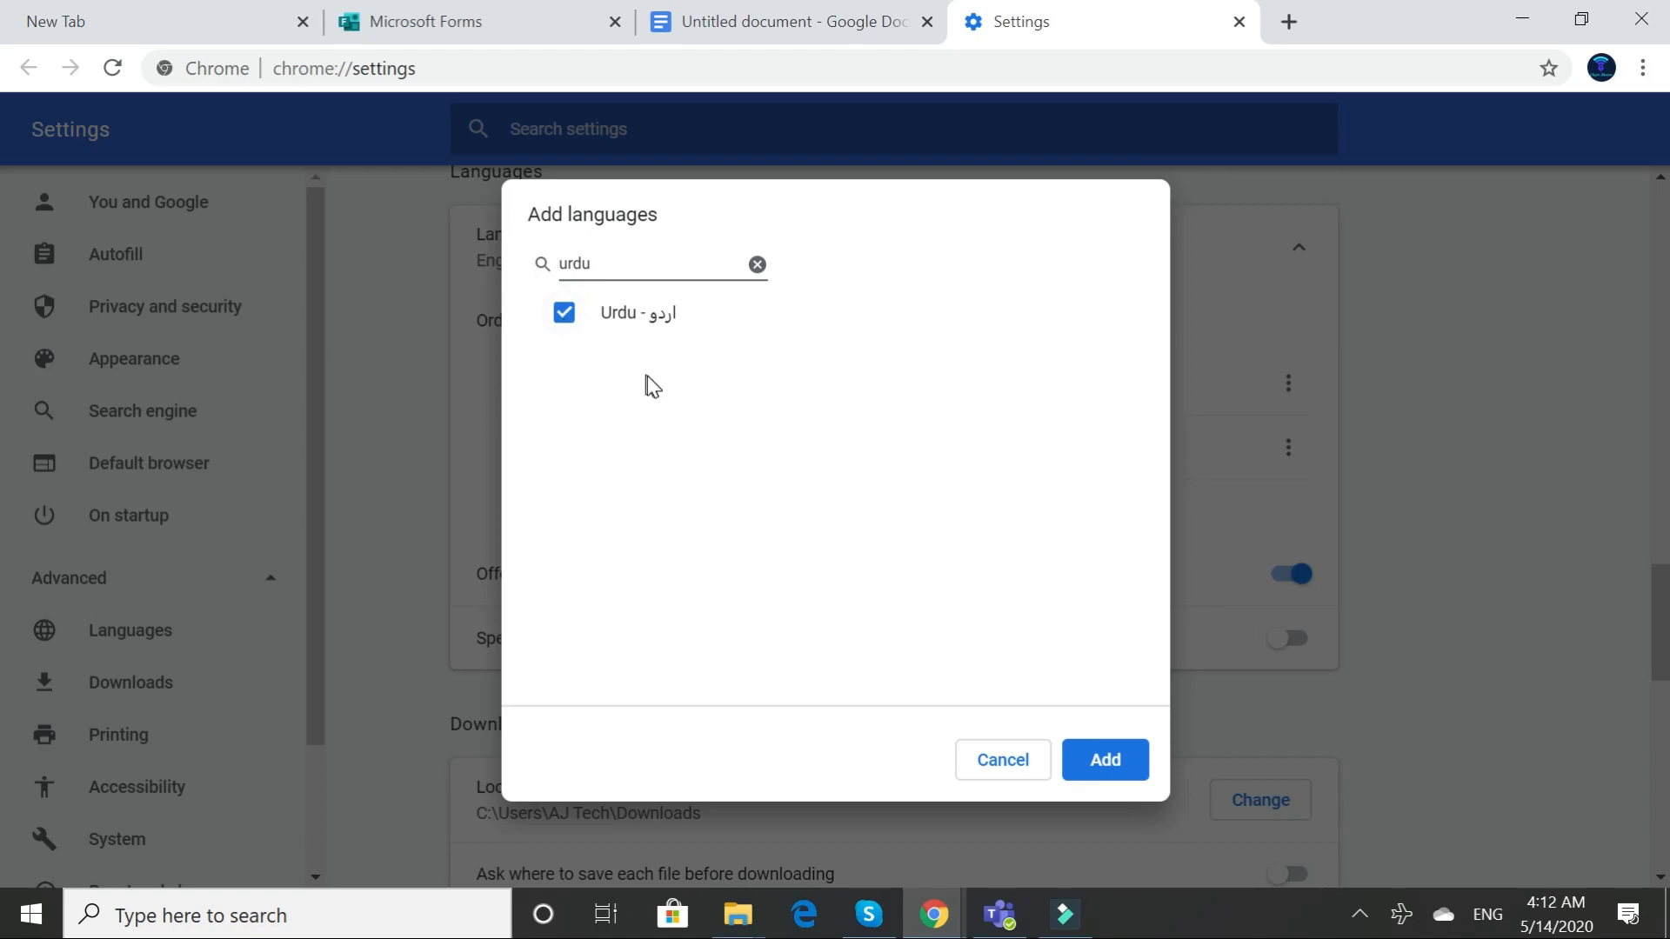
click(1089, 762)
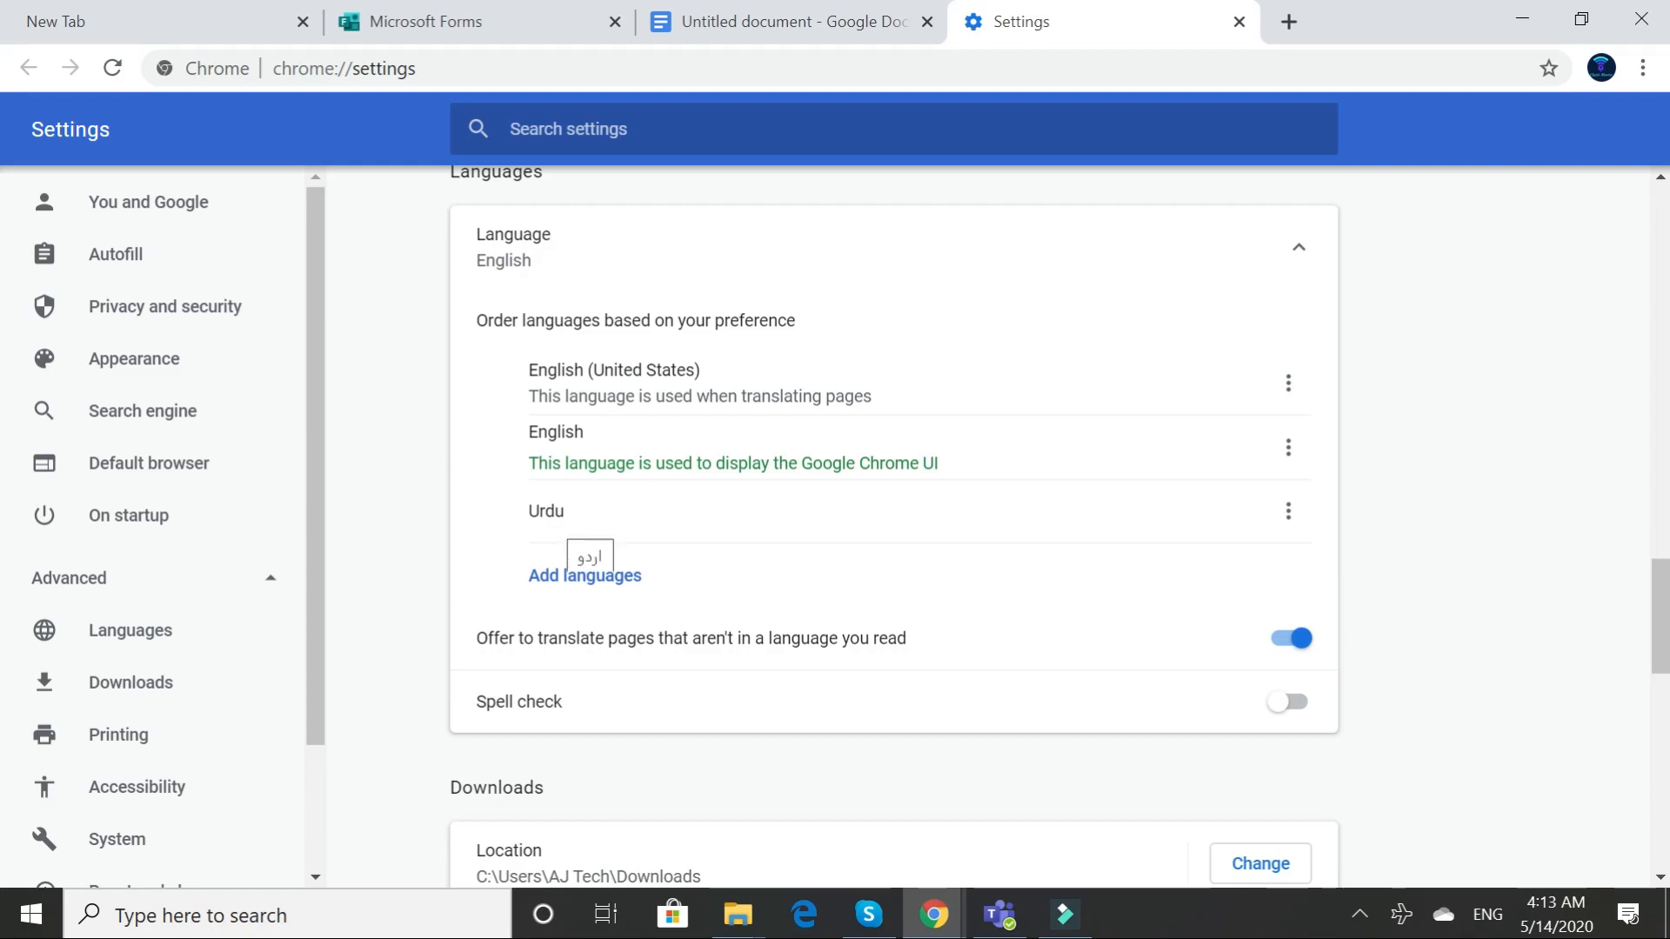
Make Urdu the first language in Chrome's preference order, then close the settings and return to the Microsoft Forms quiz.
click(1287, 514)
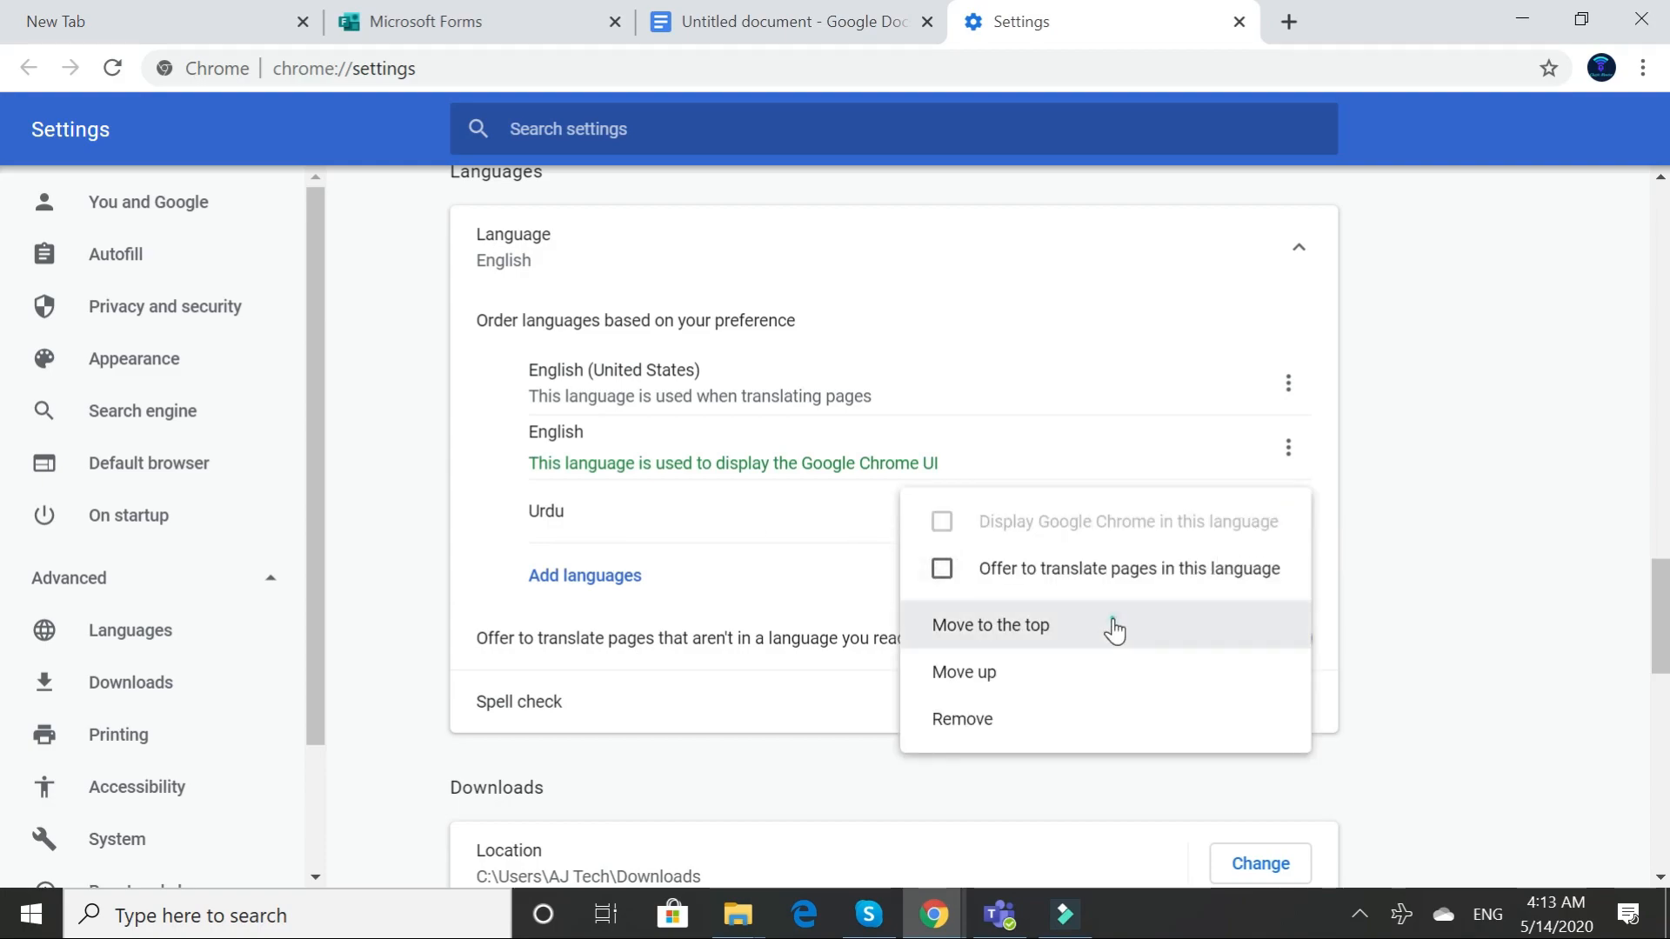
click(1116, 628)
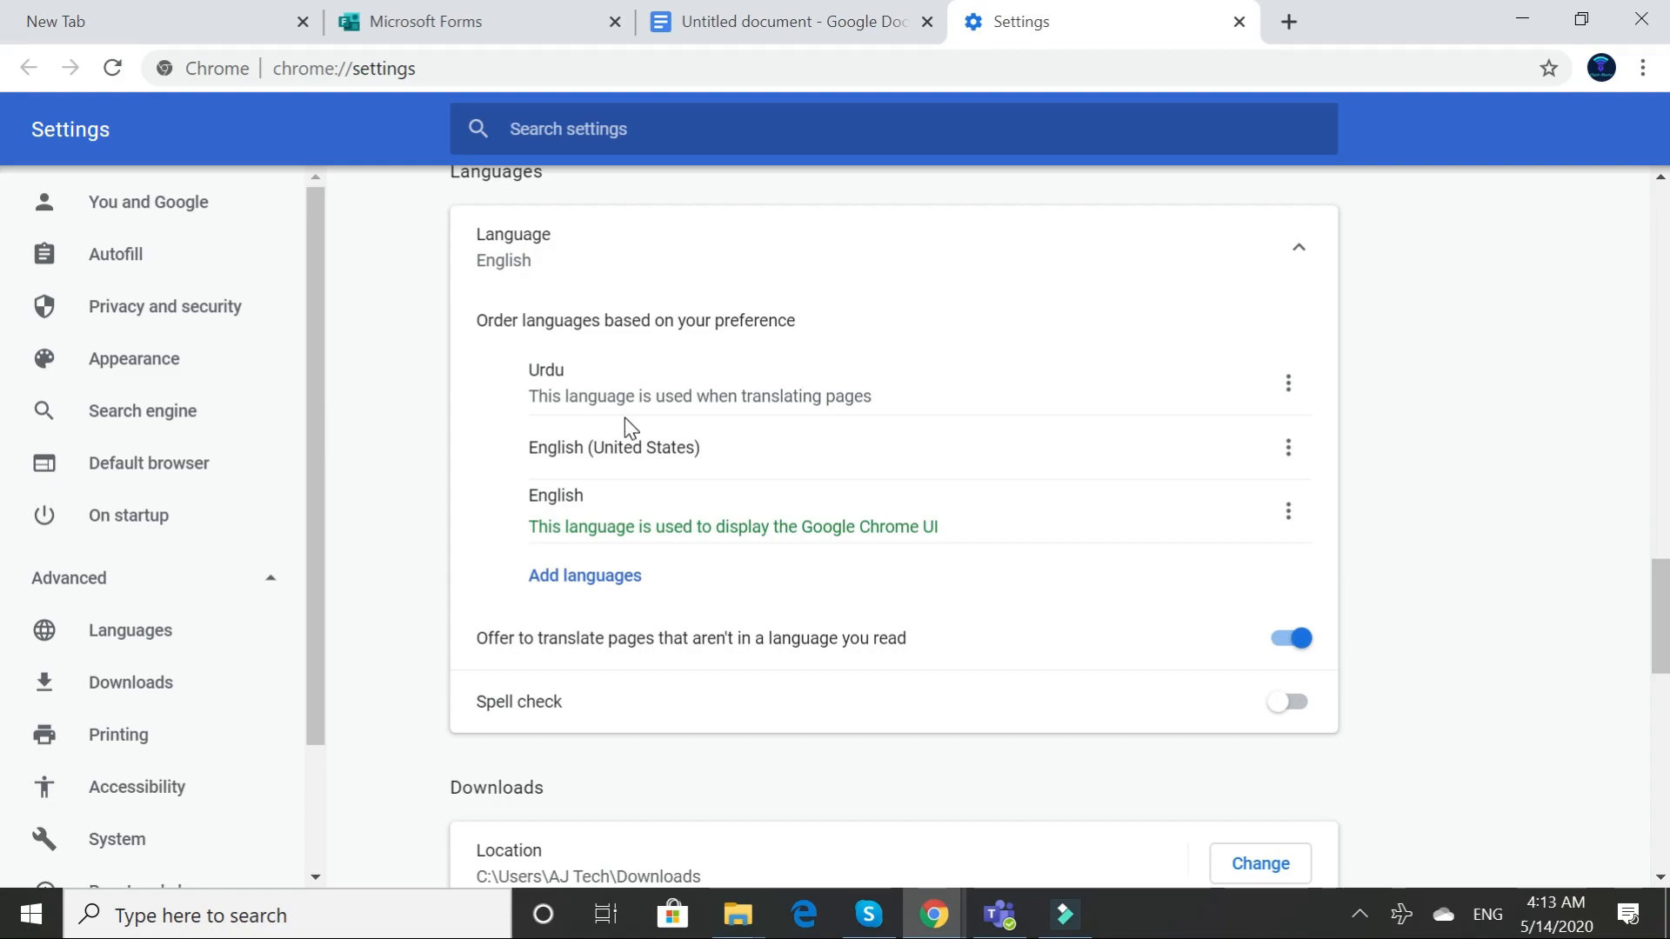
click(1239, 21)
click(492, 17)
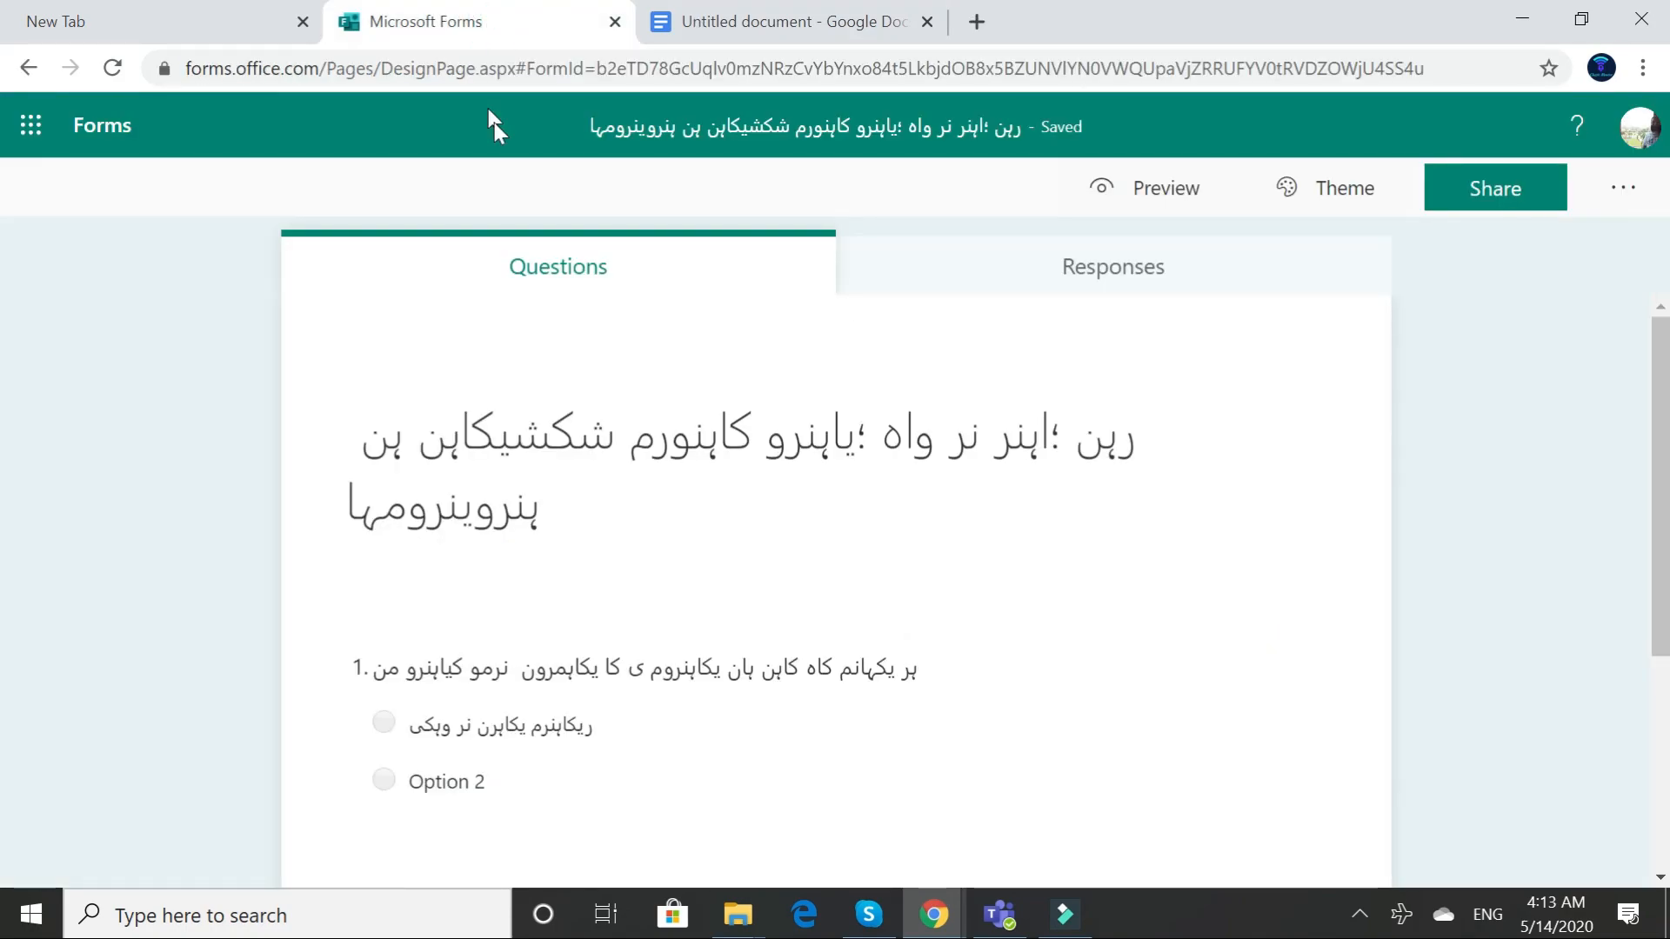
Add a third choice question to the quiz and reload the form page to apply the Urdu interface.
scroll(766, 470, down, 4)
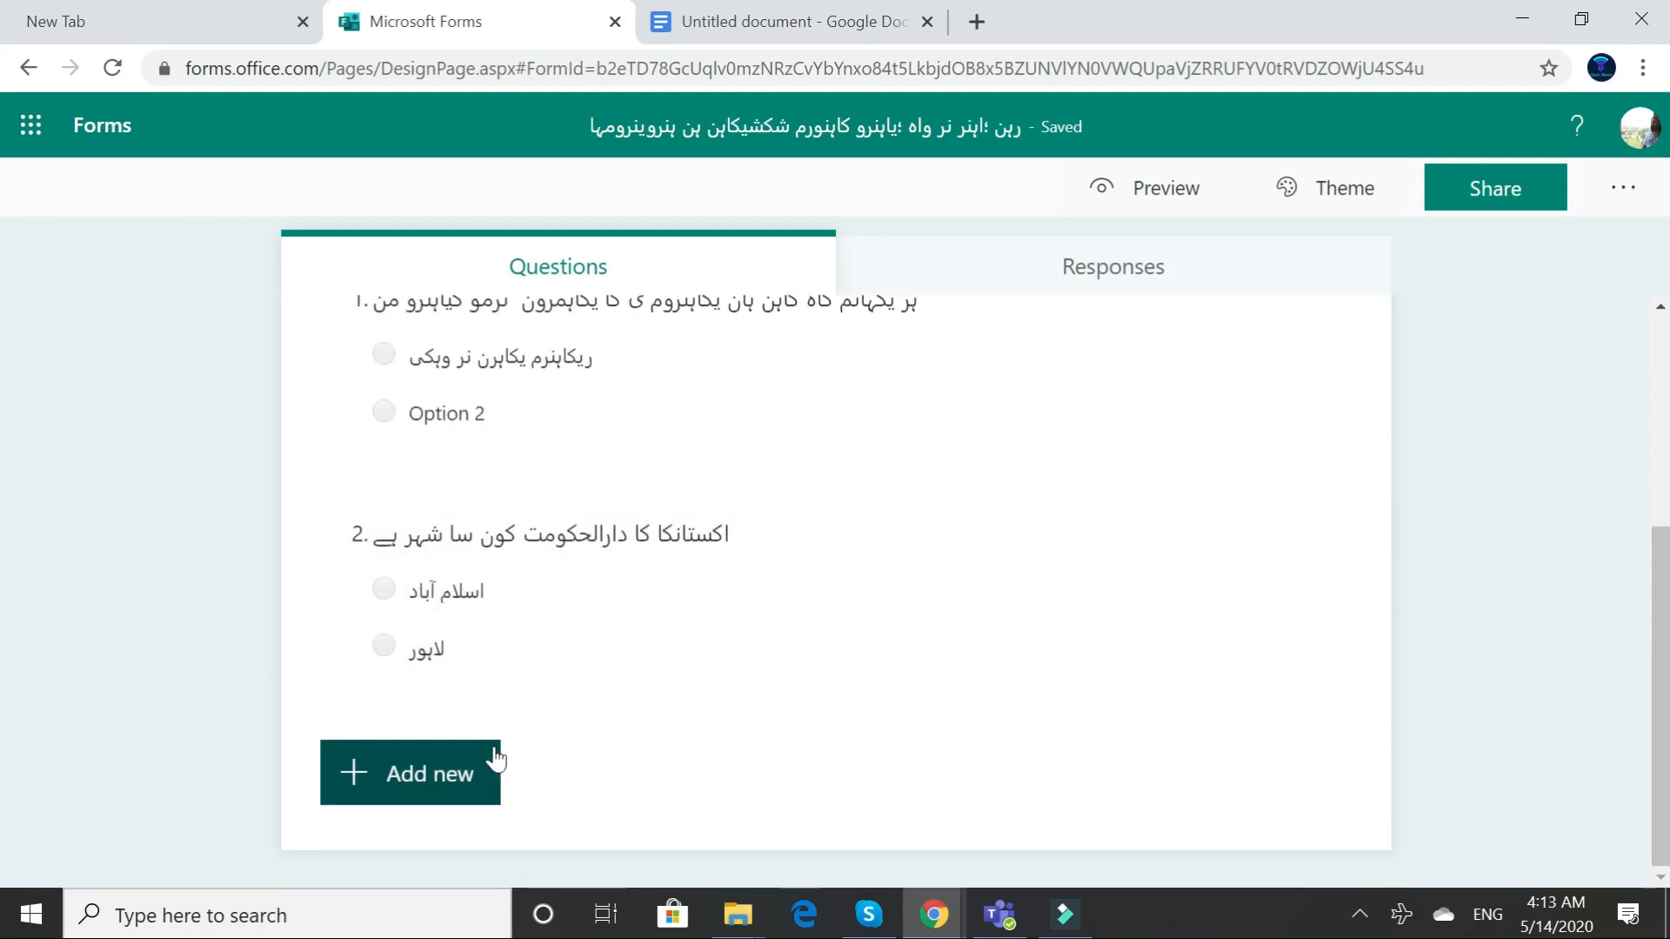
click(402, 773)
click(475, 778)
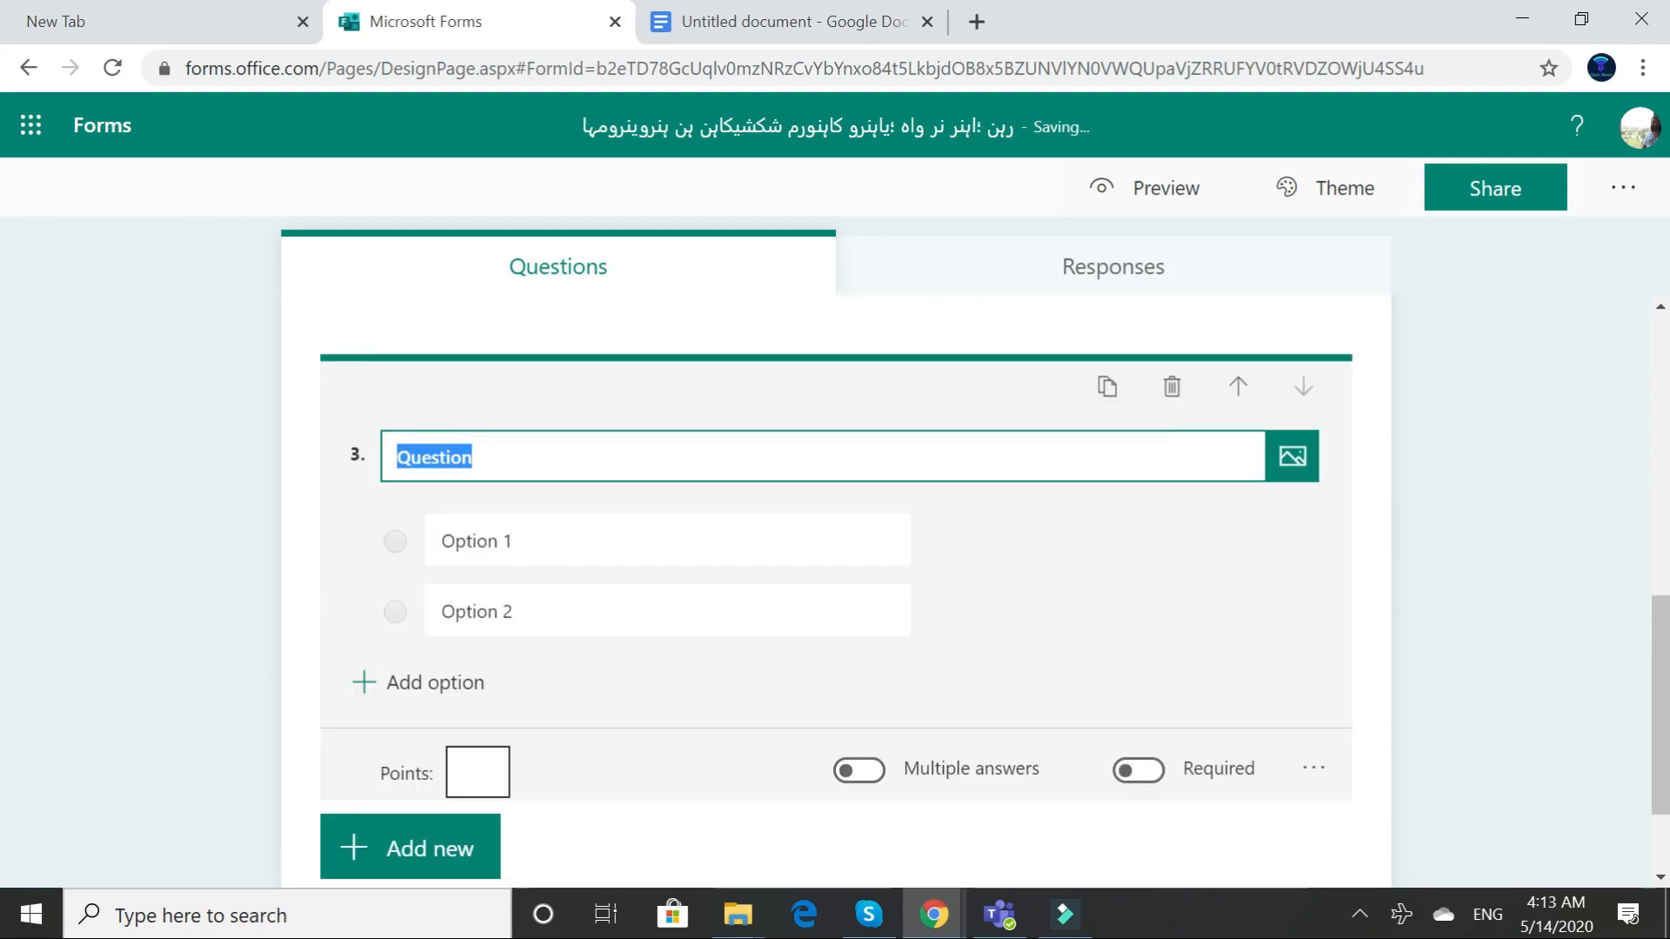
click(112, 68)
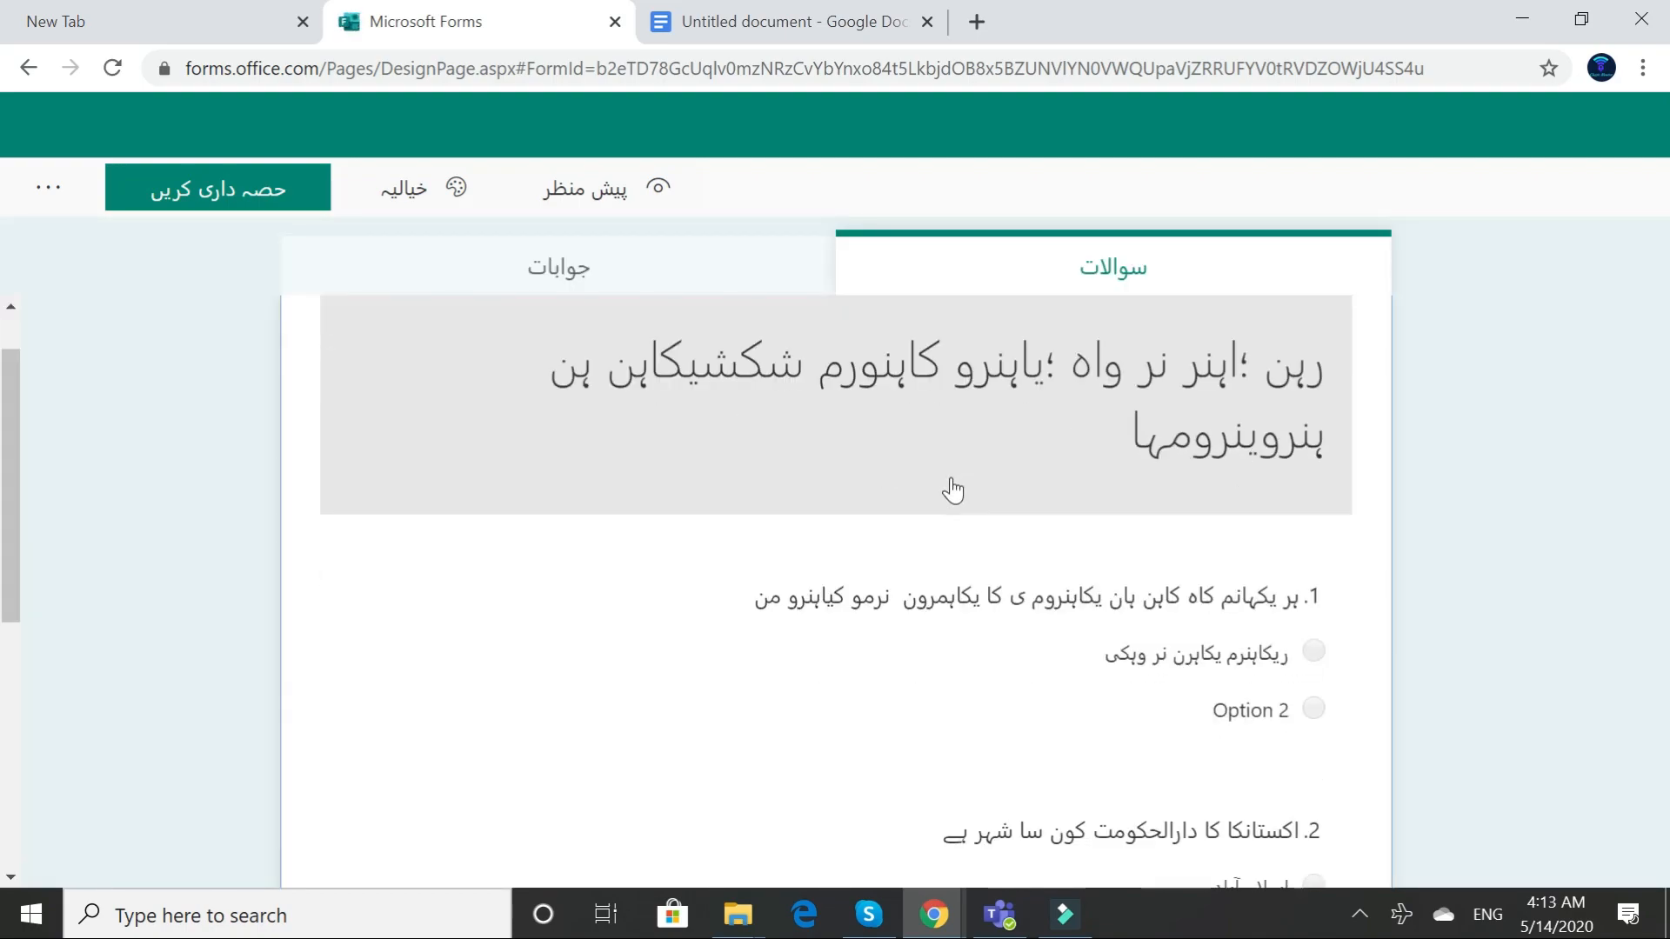
Add a fourth choice question at the end of the Urdu-language form.
scroll(952, 490, down, 6)
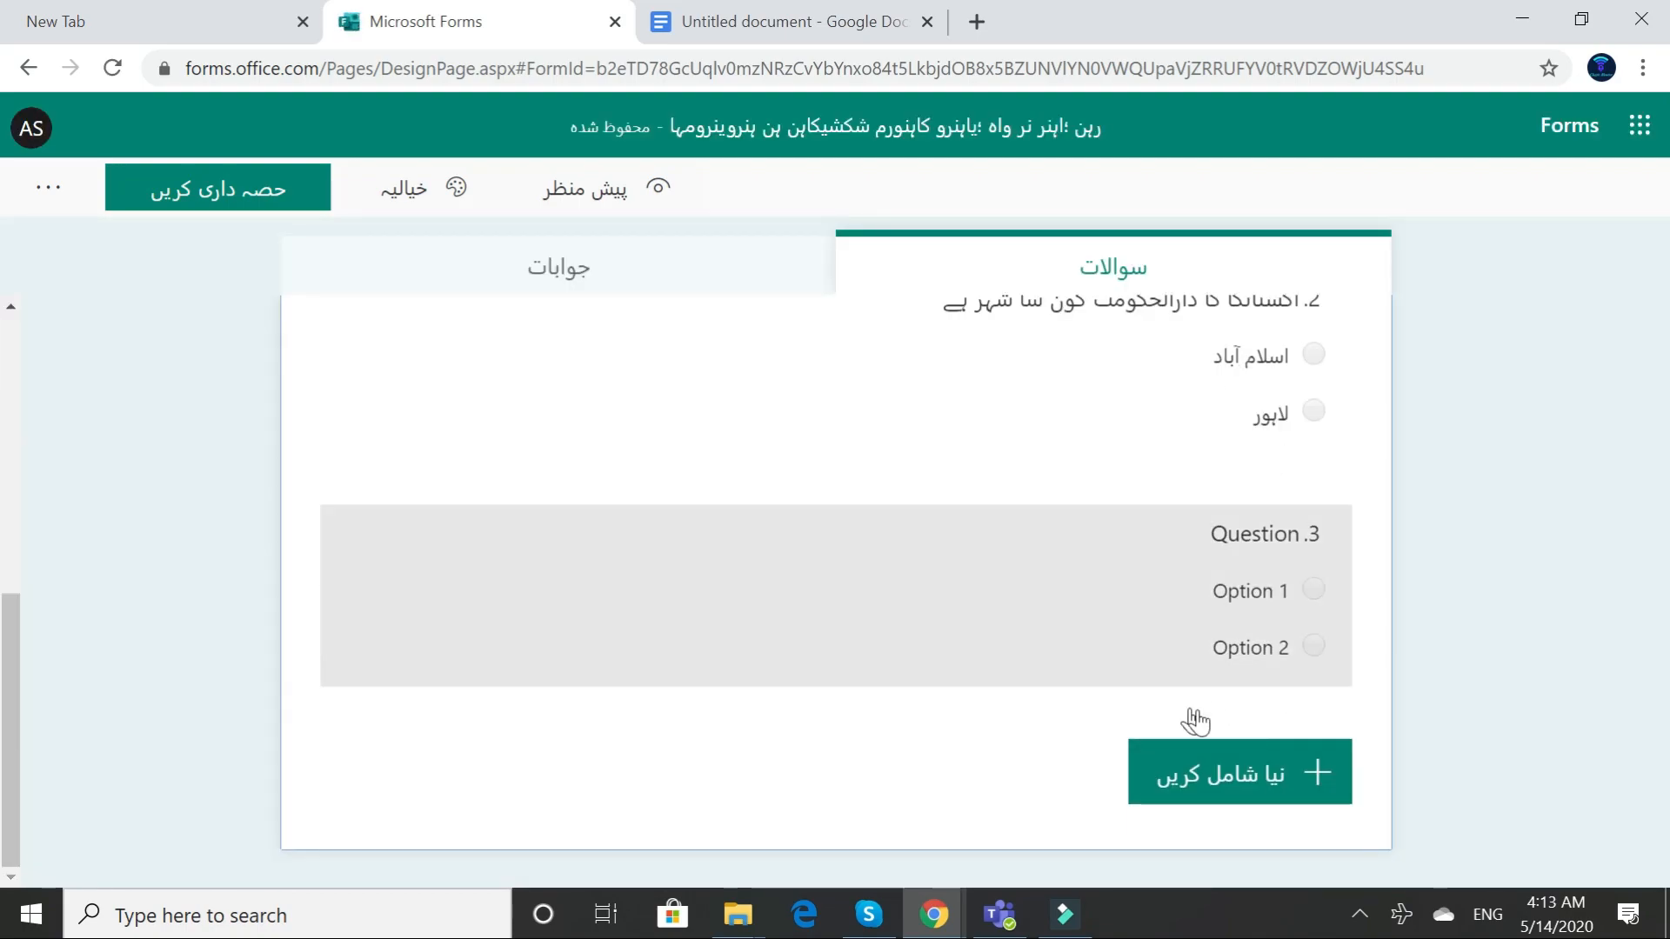
click(1222, 774)
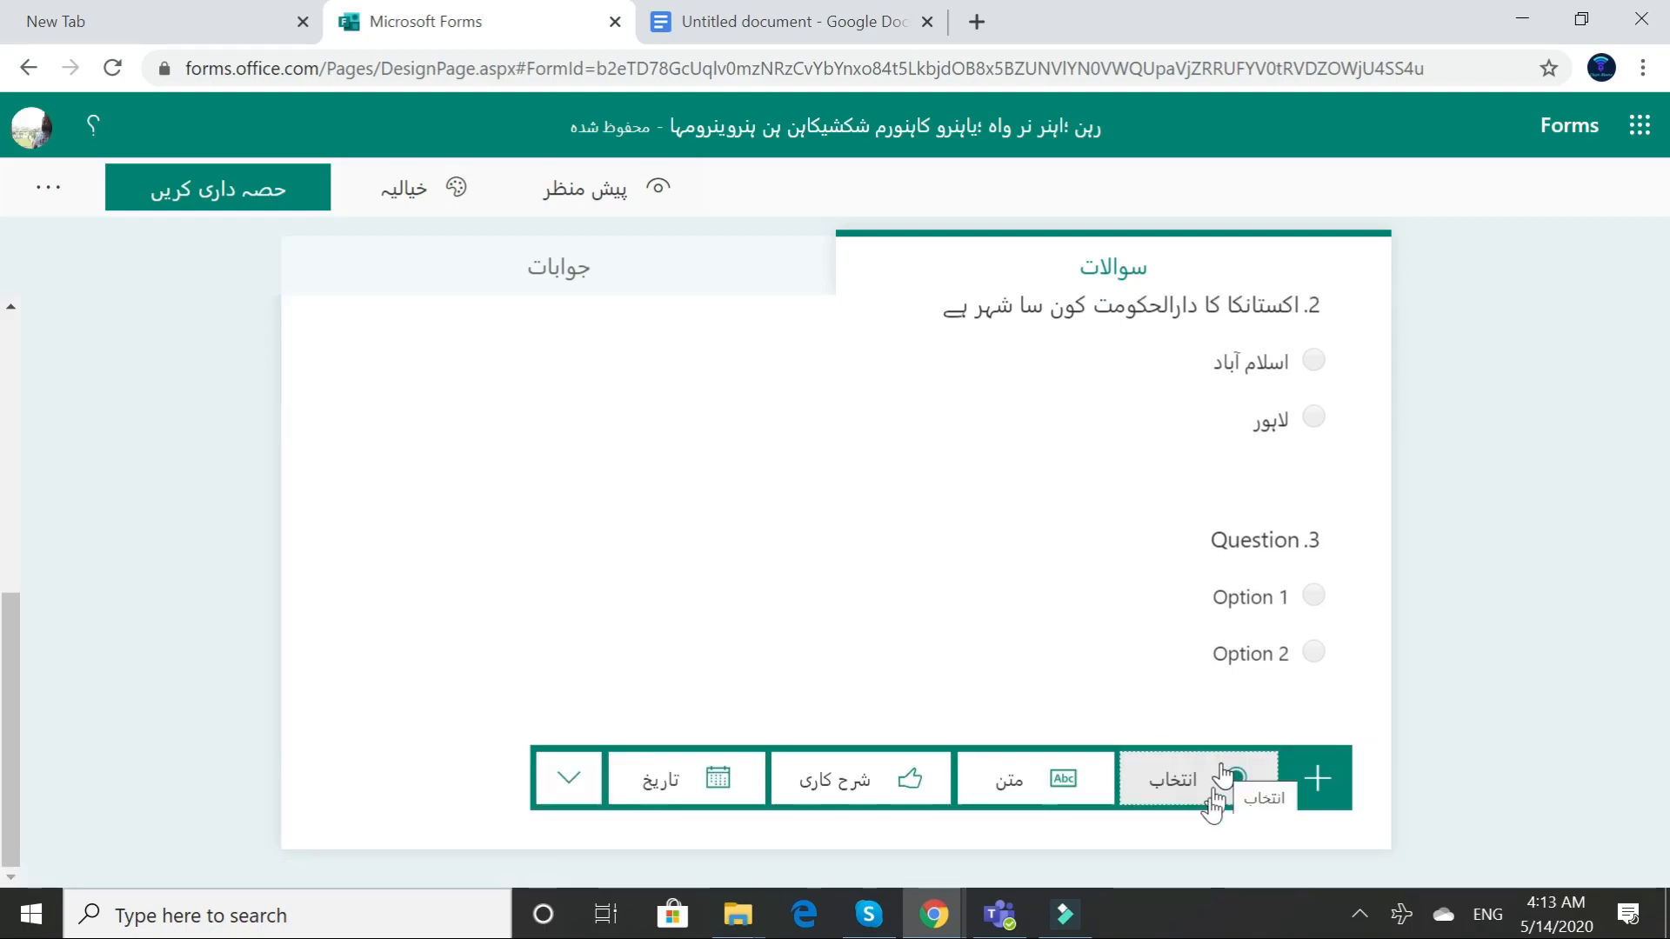
click(1198, 779)
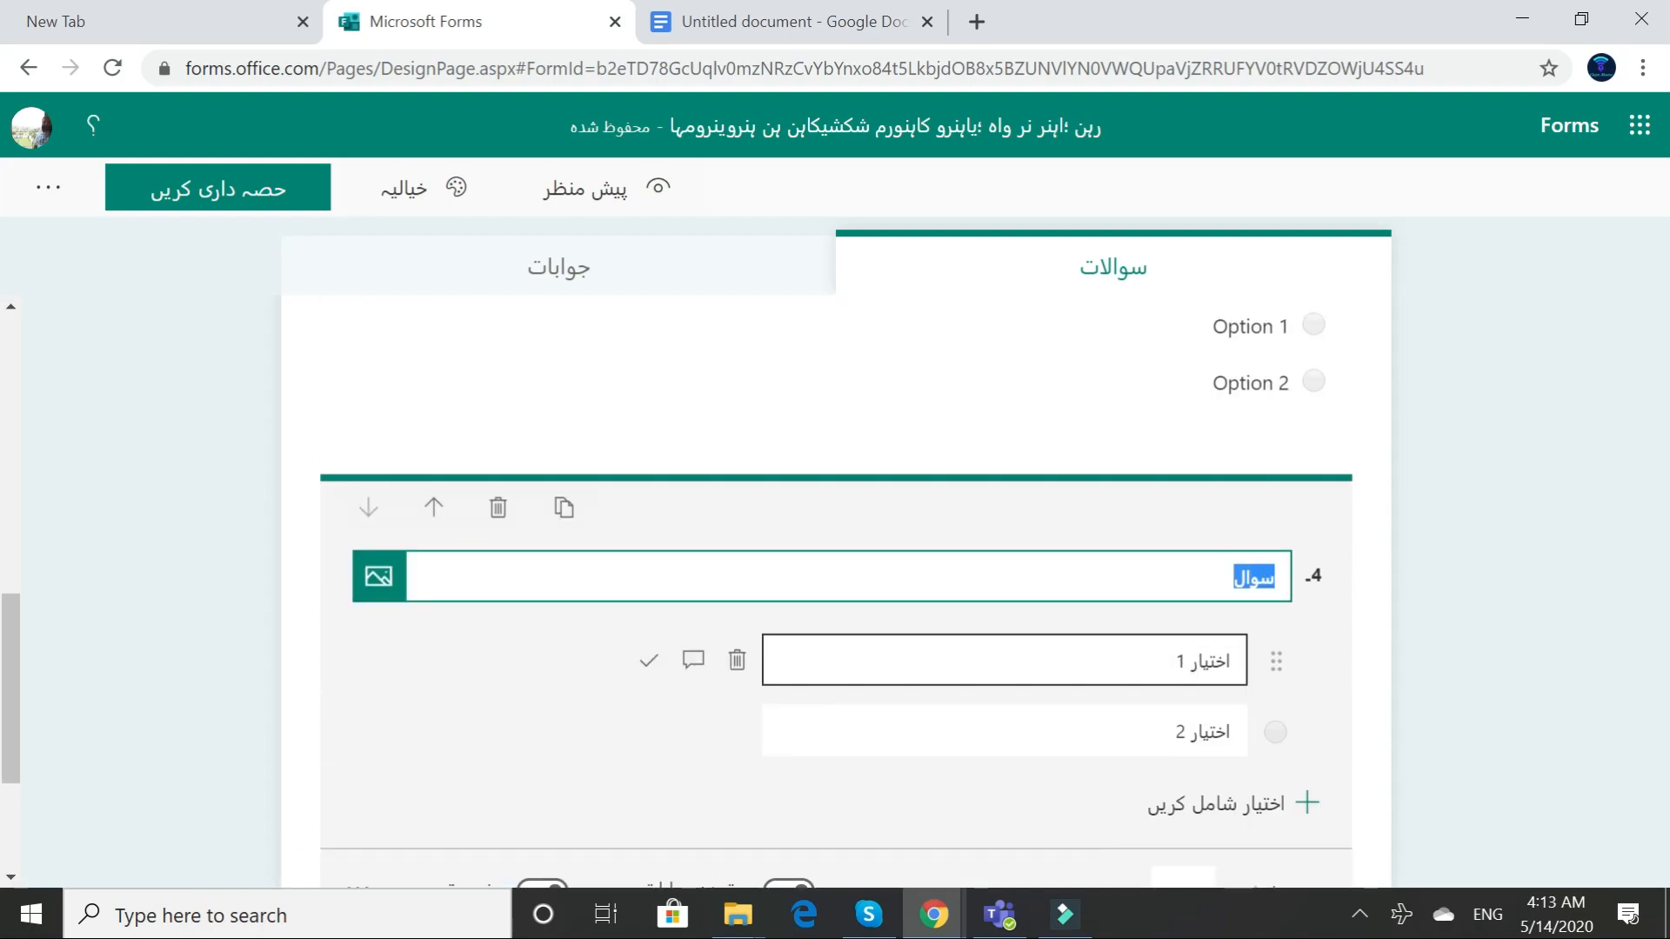
text(dfjsa)
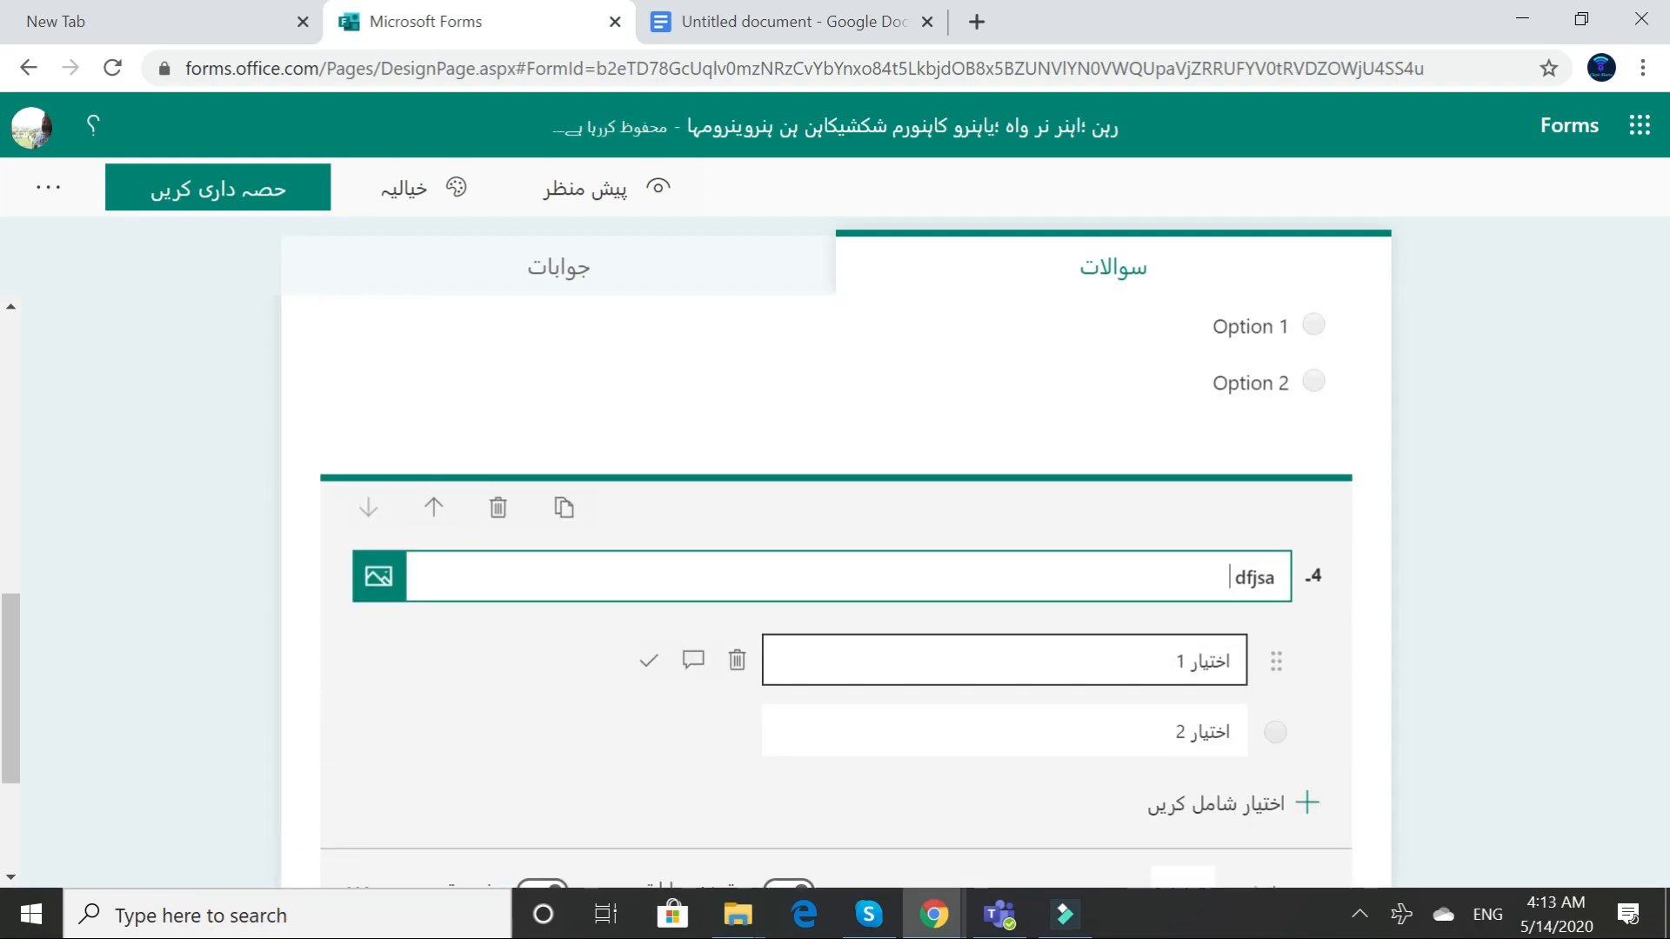
text( ;lsdkfj)
key(BackSpace)
key(BackSpace)
key(BackSpace)
key(BackSpace)
key(BackSpace)
key(BackSpace)
key(BackSpace)
key(BackSpace)
key(BackSpace)
key(BackSpace)
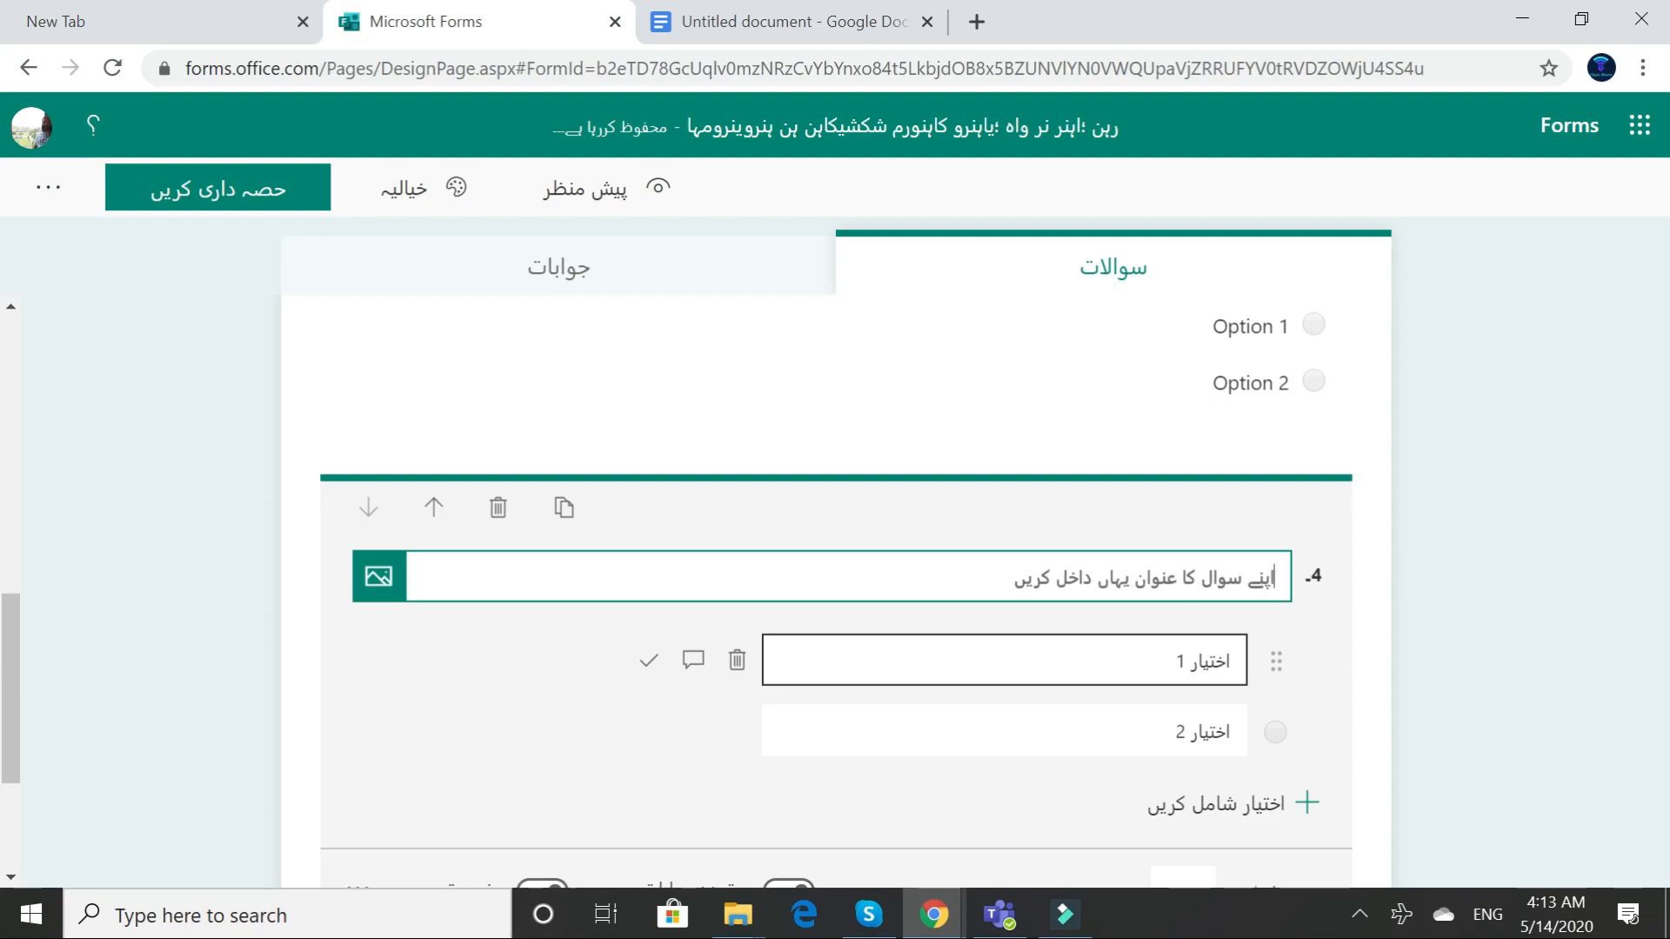
Switch the keyboard to Urdu (Pakistan) and enter "اک ر؛ینر یکورماہ مومیرکااونرمہ ومریکانرومہرنوم اکیرونمہا نور" as the fourth question's text.
click(1487, 914)
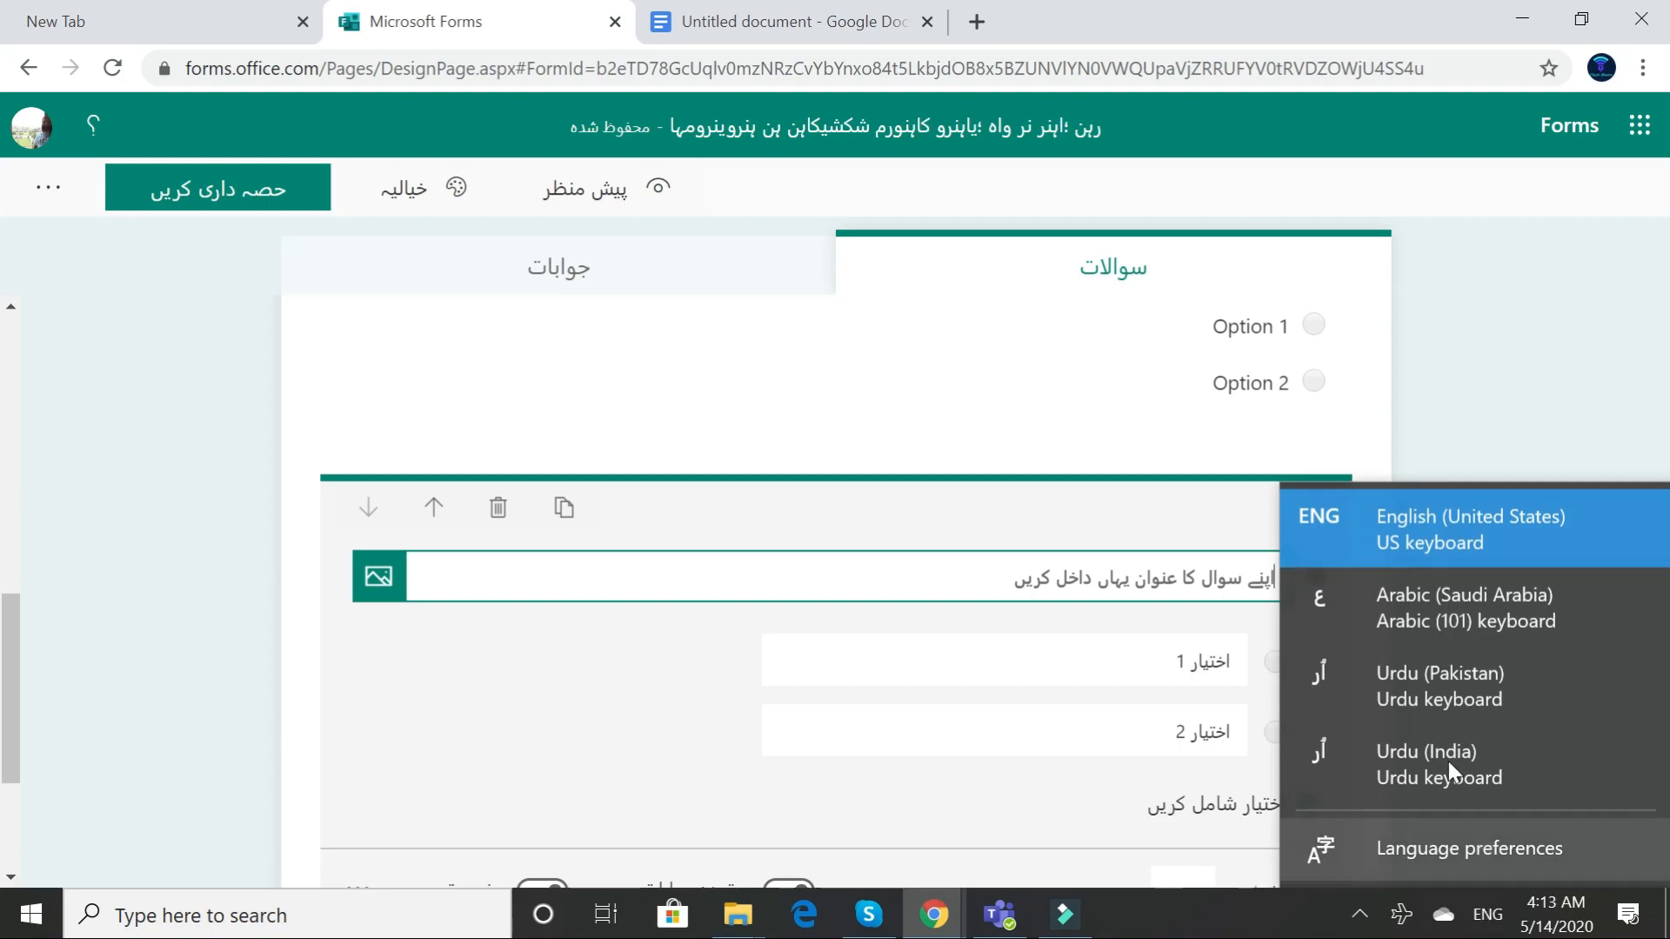
click(1447, 692)
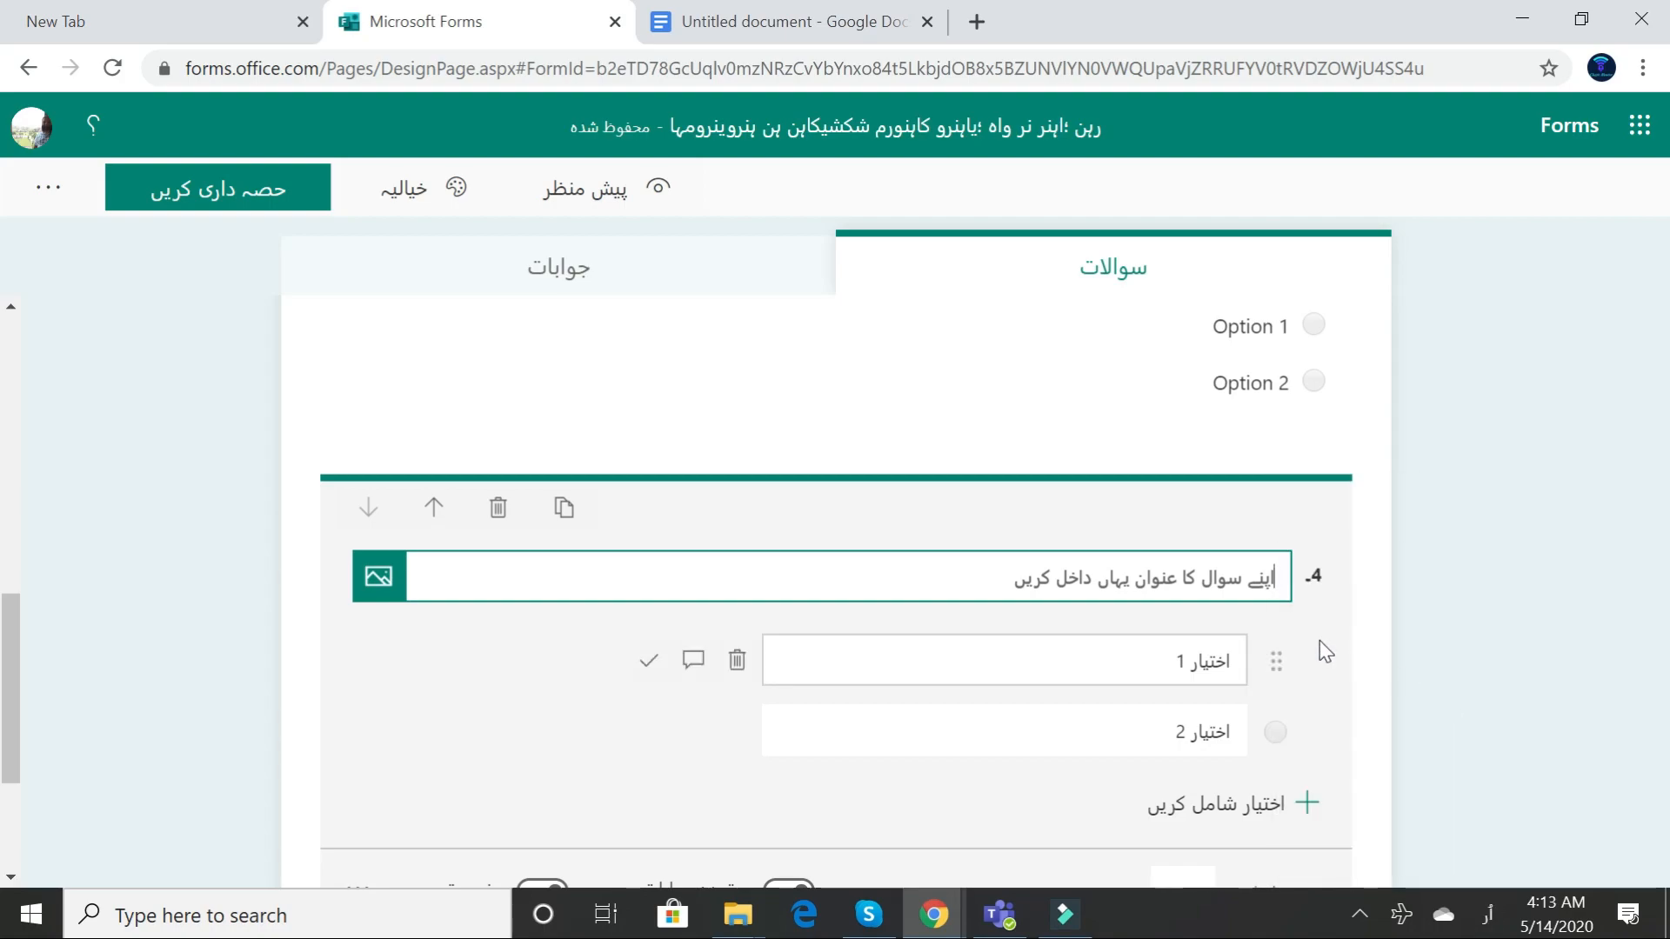
text(اک ر؛ینر یکورماہ مومیرکااونرمہ)
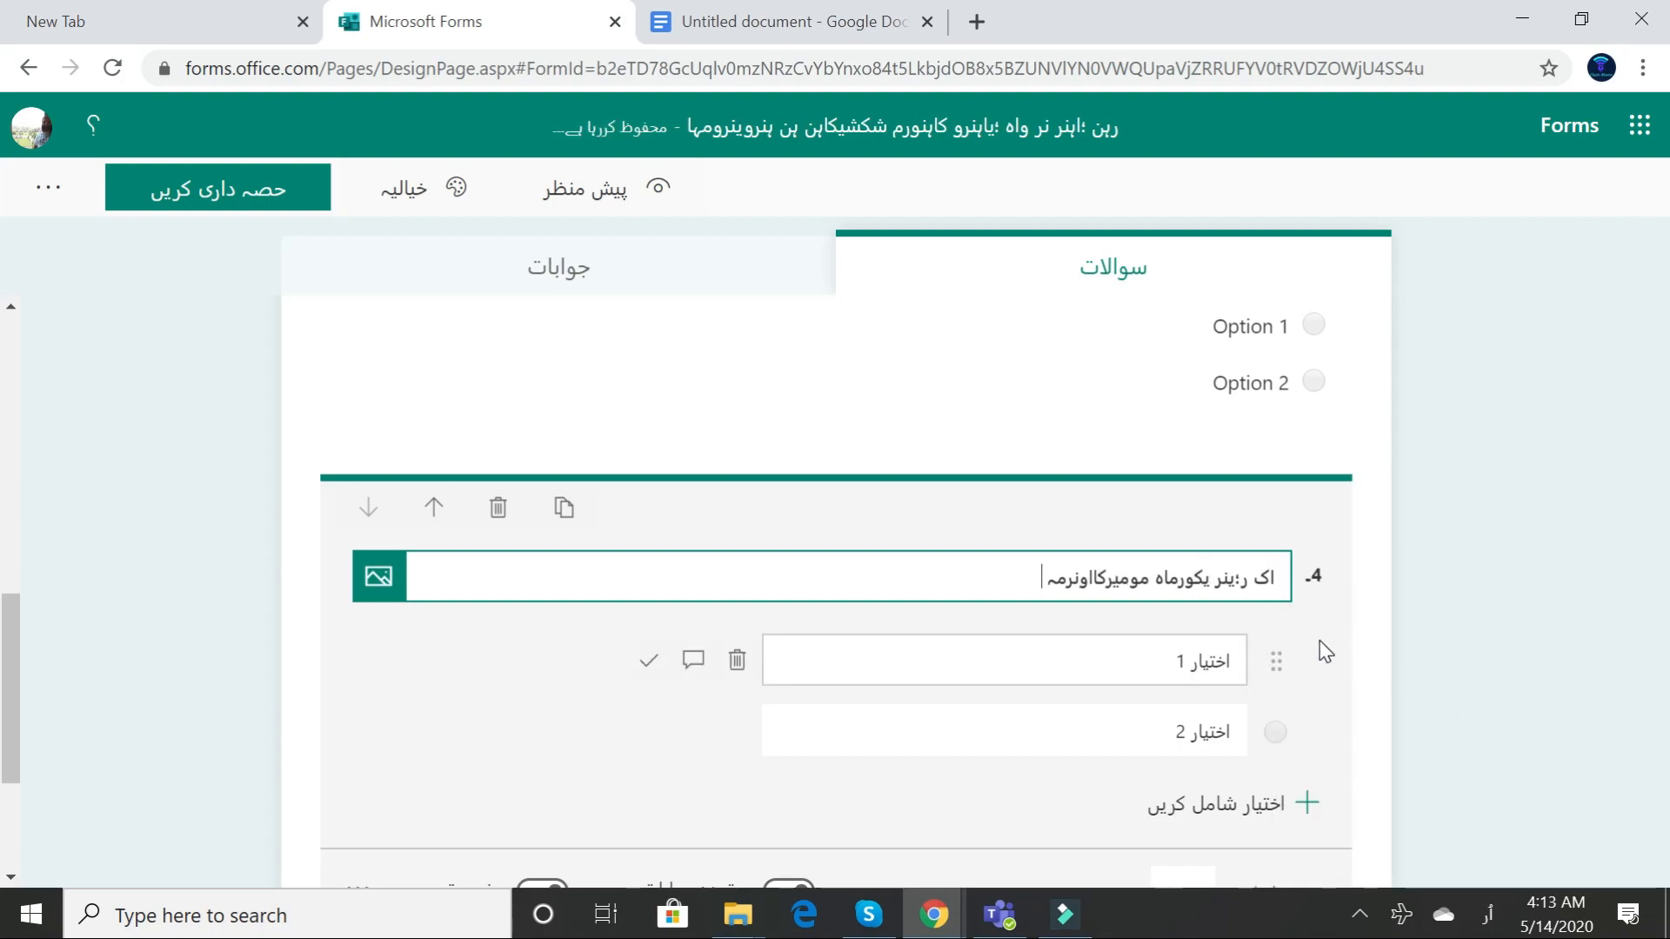
text( ومریکانرومہرنوم اکیرونمہا نور)
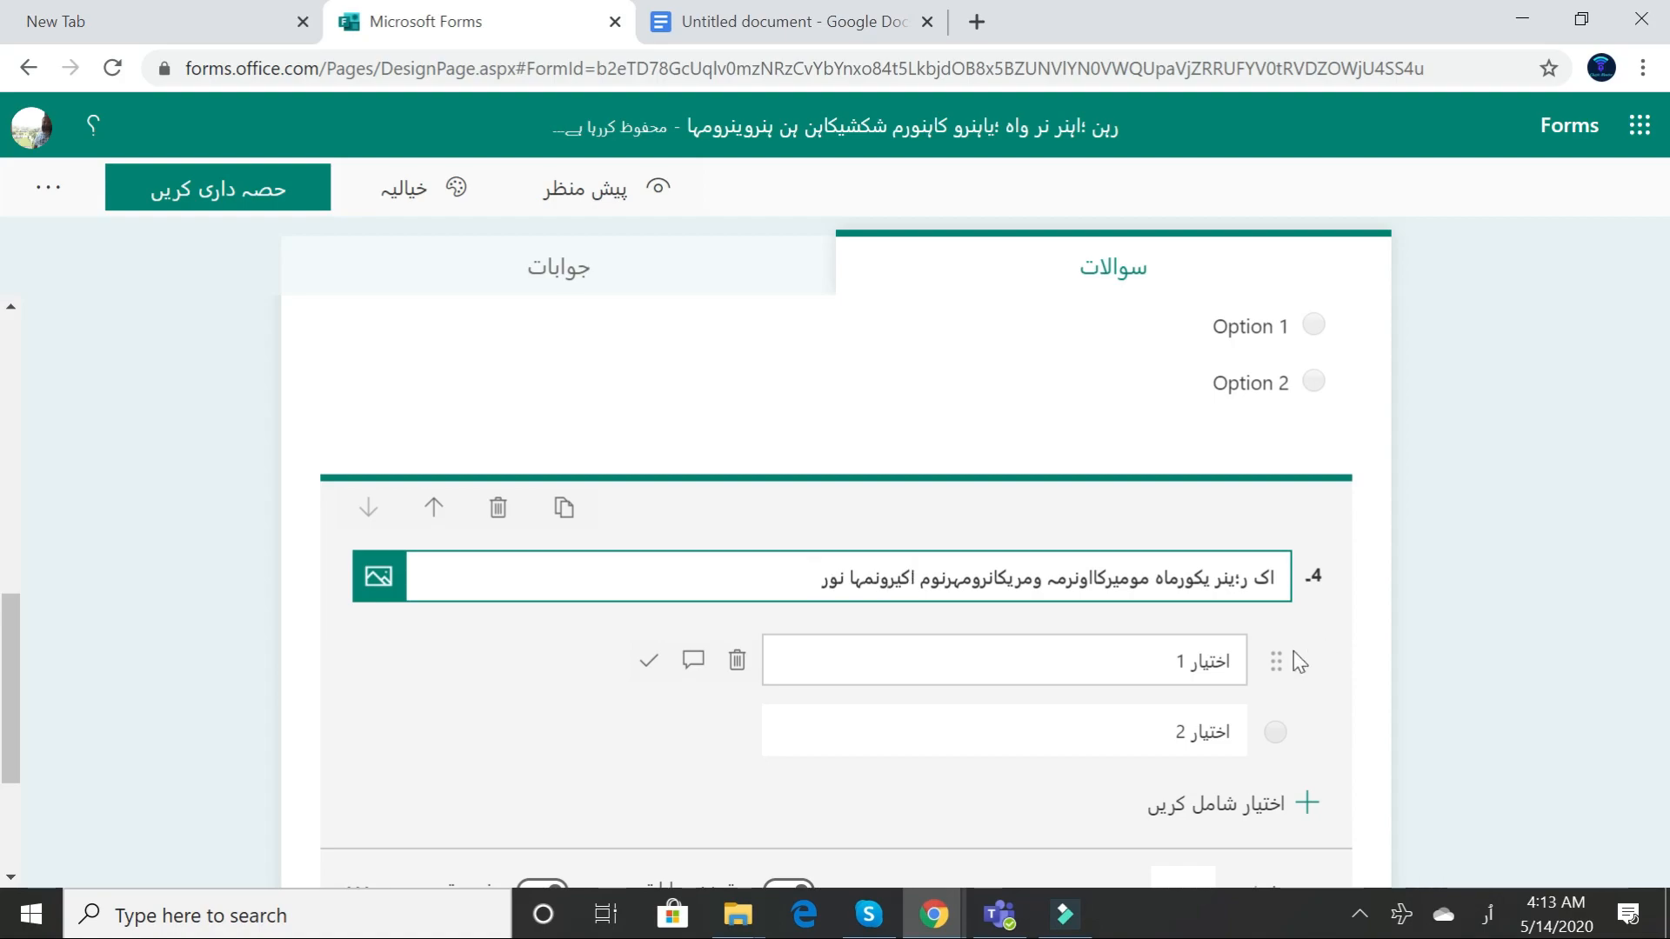
Fill the fourth question's two answer options with "؛یہرون ورن ایہورن می کا ہ ورنم" and "؛جیوم رنی کہونریک ہنرو".
click(1237, 670)
text(؛یہرون)
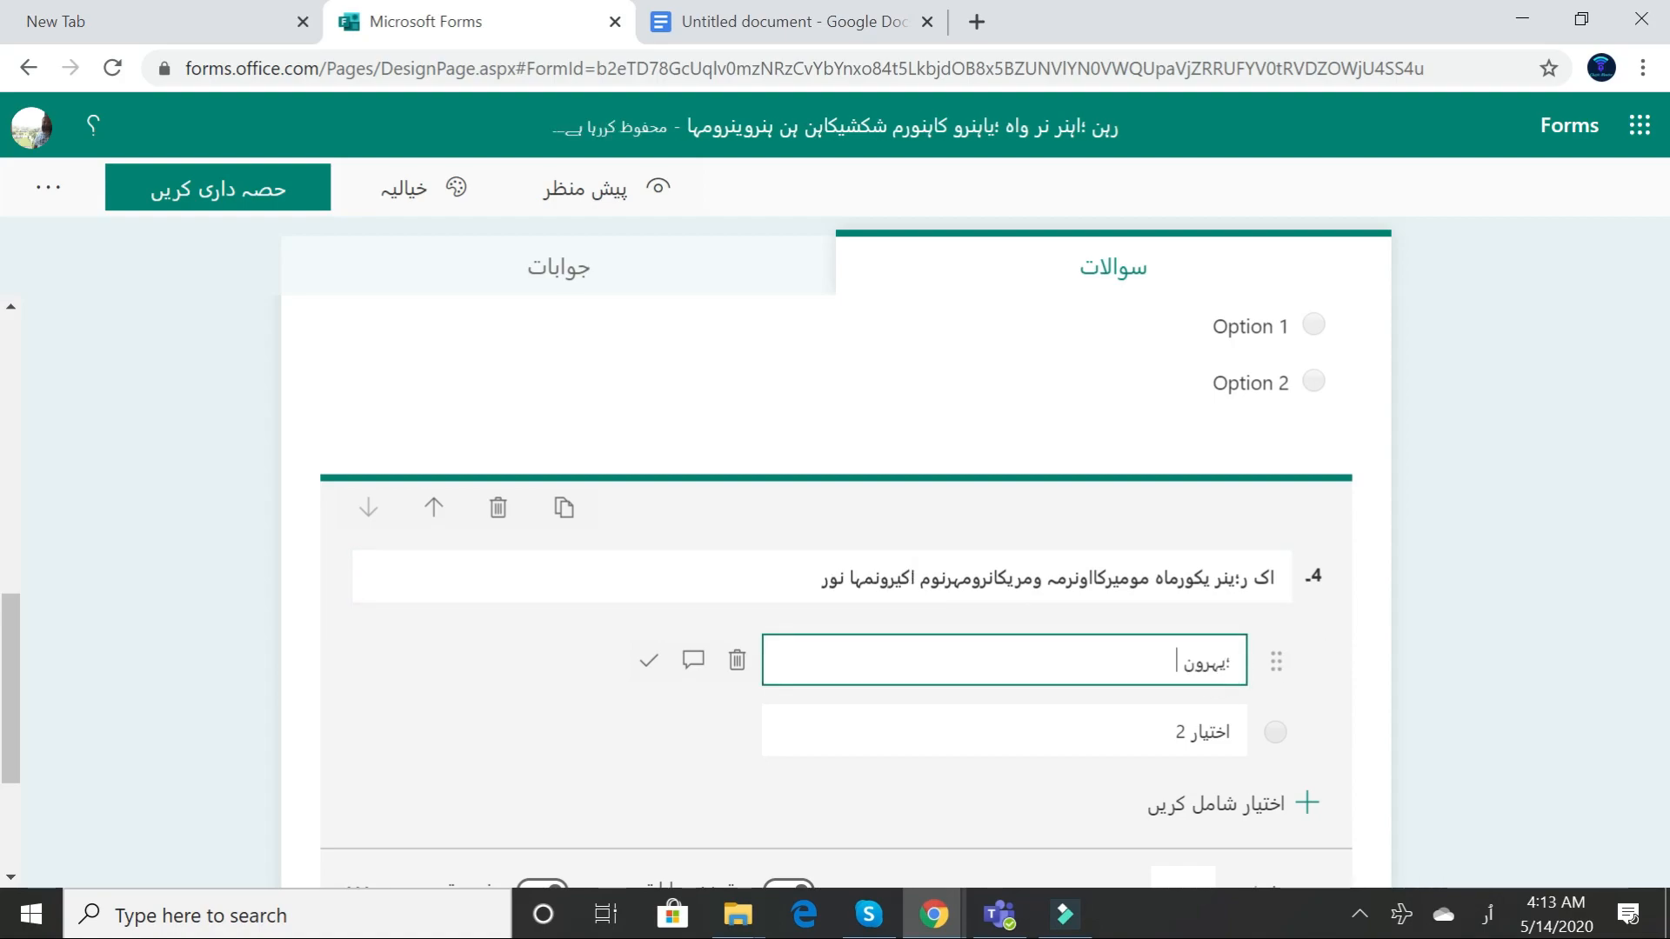
text( ورن ایہورن می کا ہ ورنم)
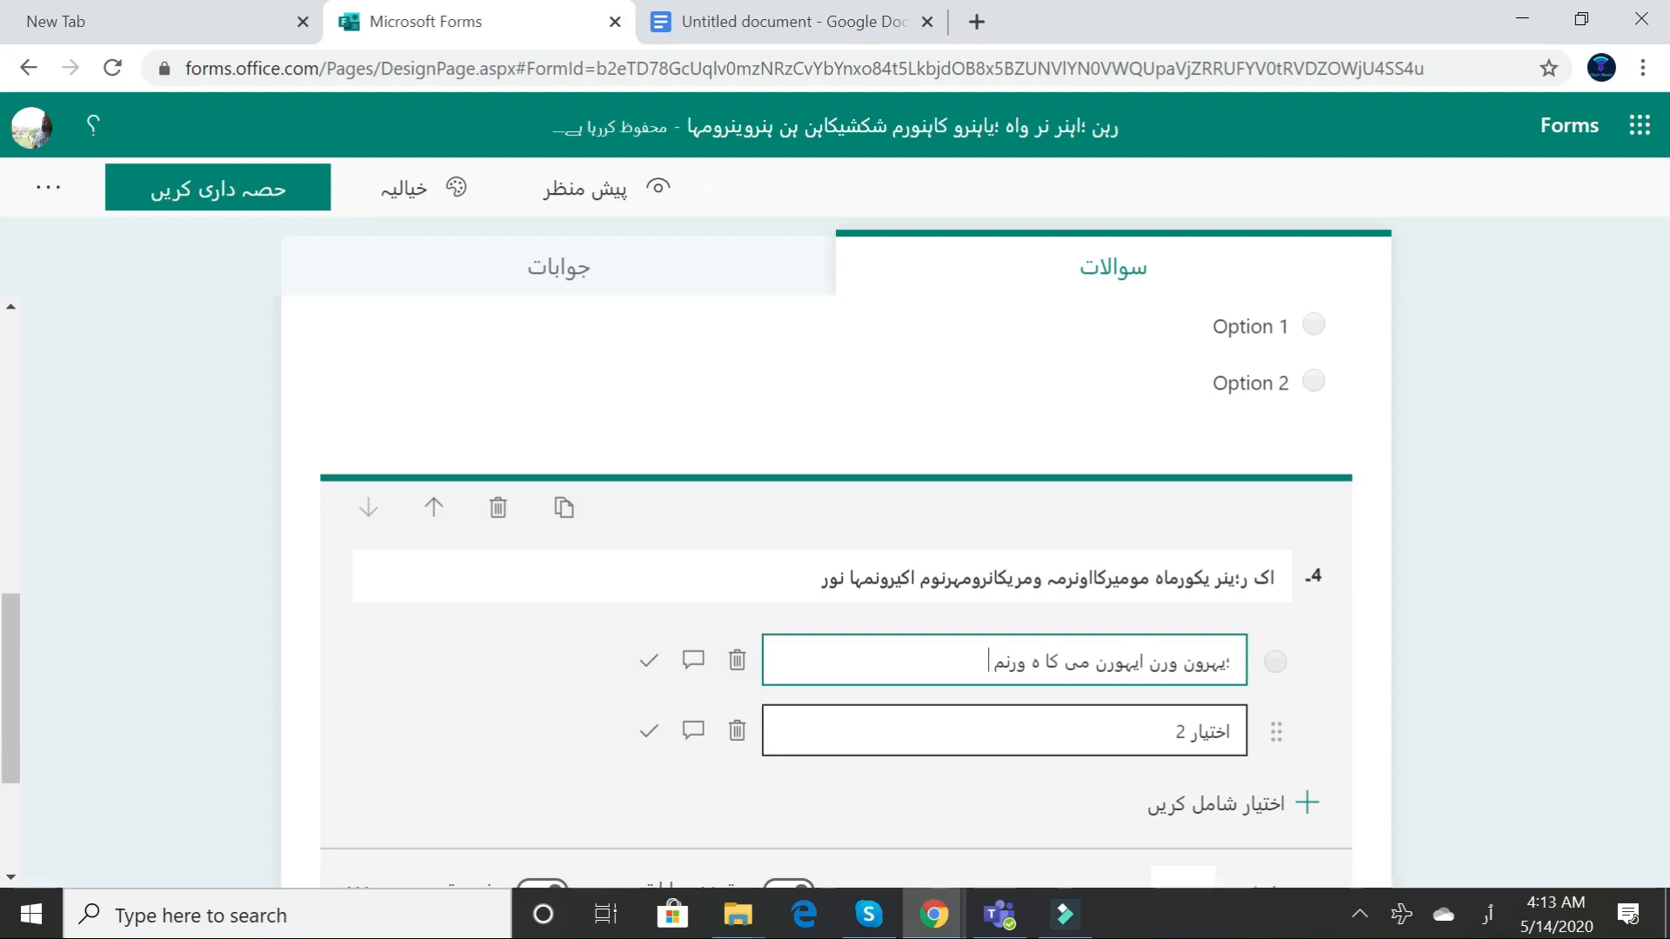
click(1211, 734)
text(؛چیوم رنی کہونریک ہنرو)
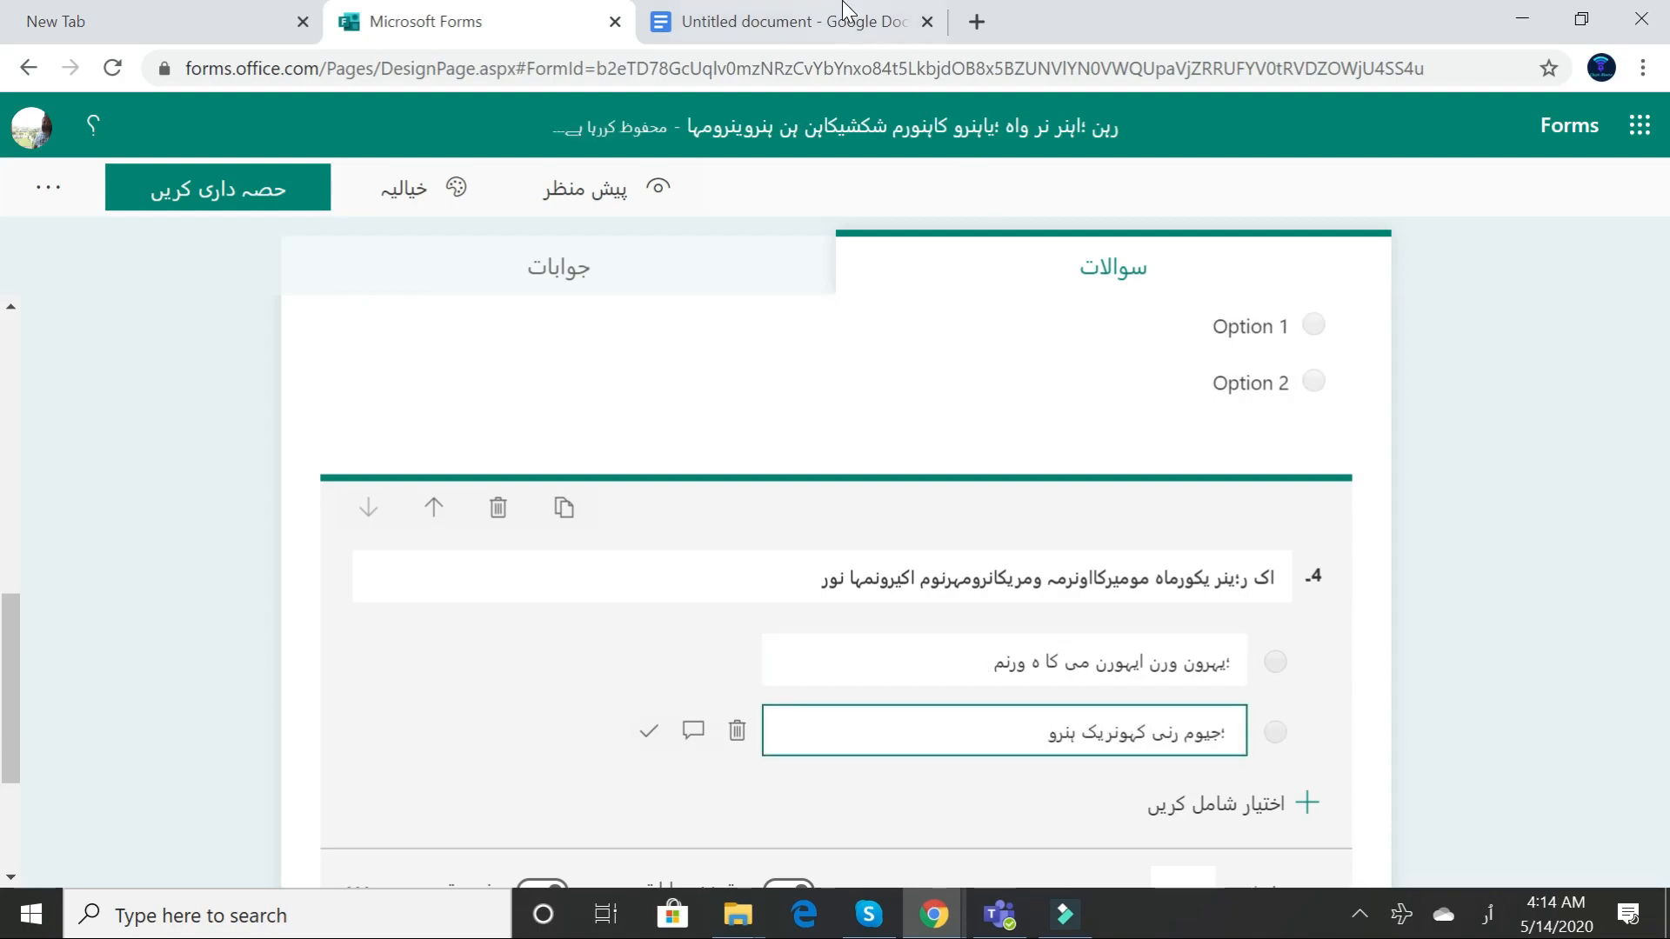
Switch to the Google Docs document, start a new line after the Urdu text, and set the voice typing language to العربية.
click(759, 13)
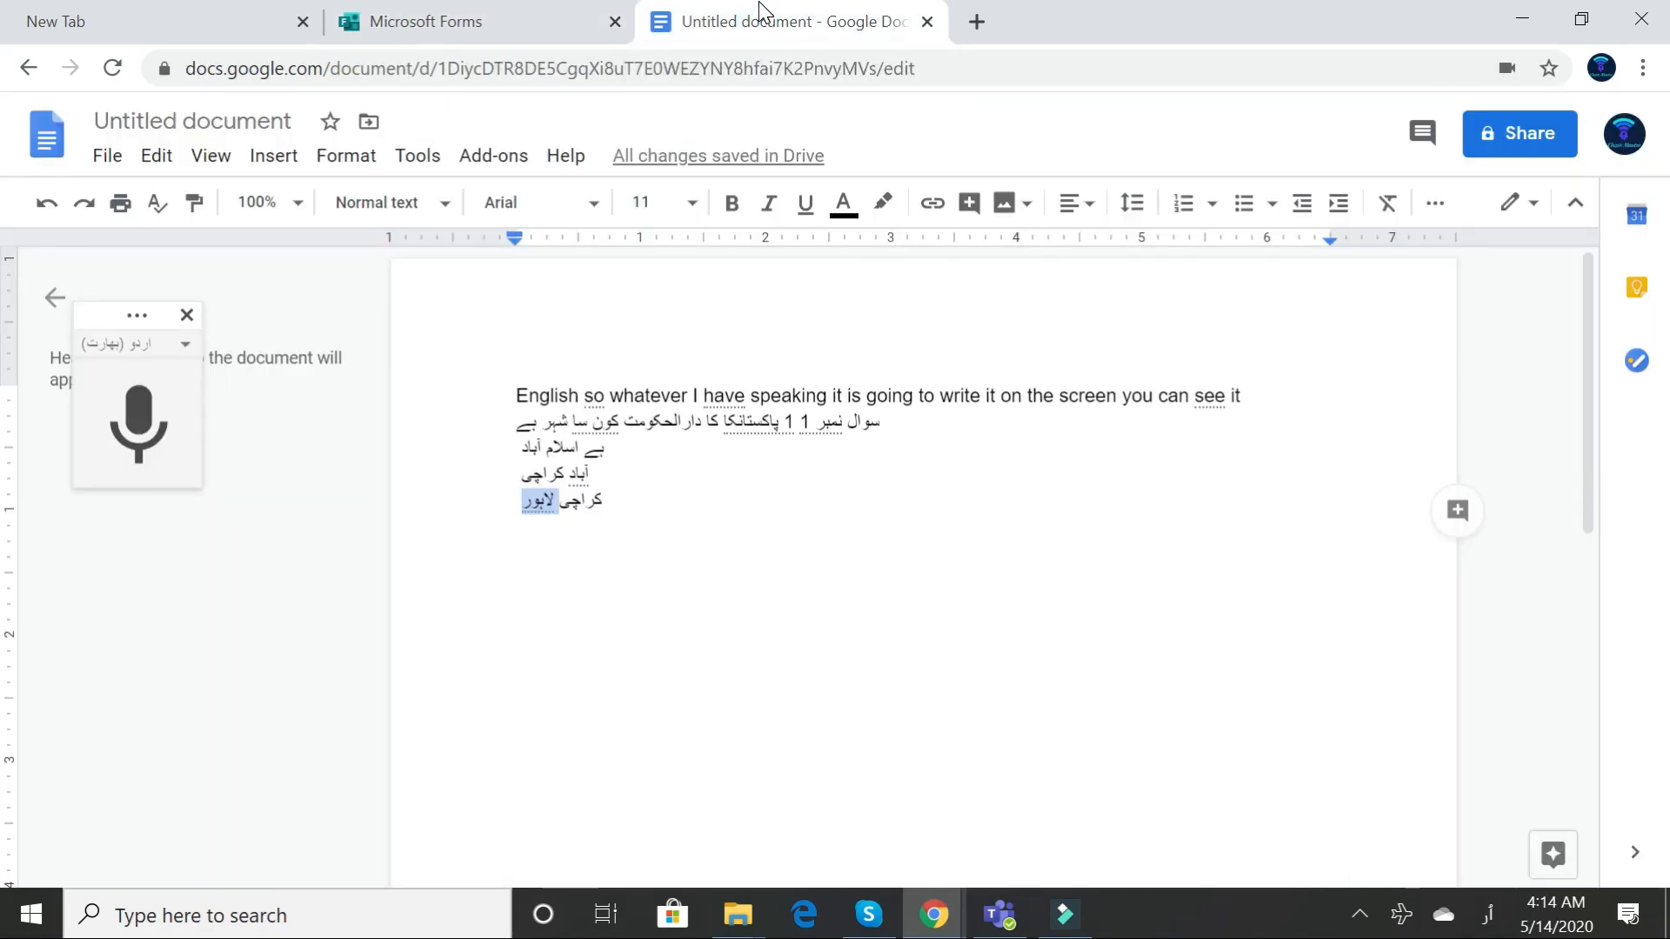
click(635, 501)
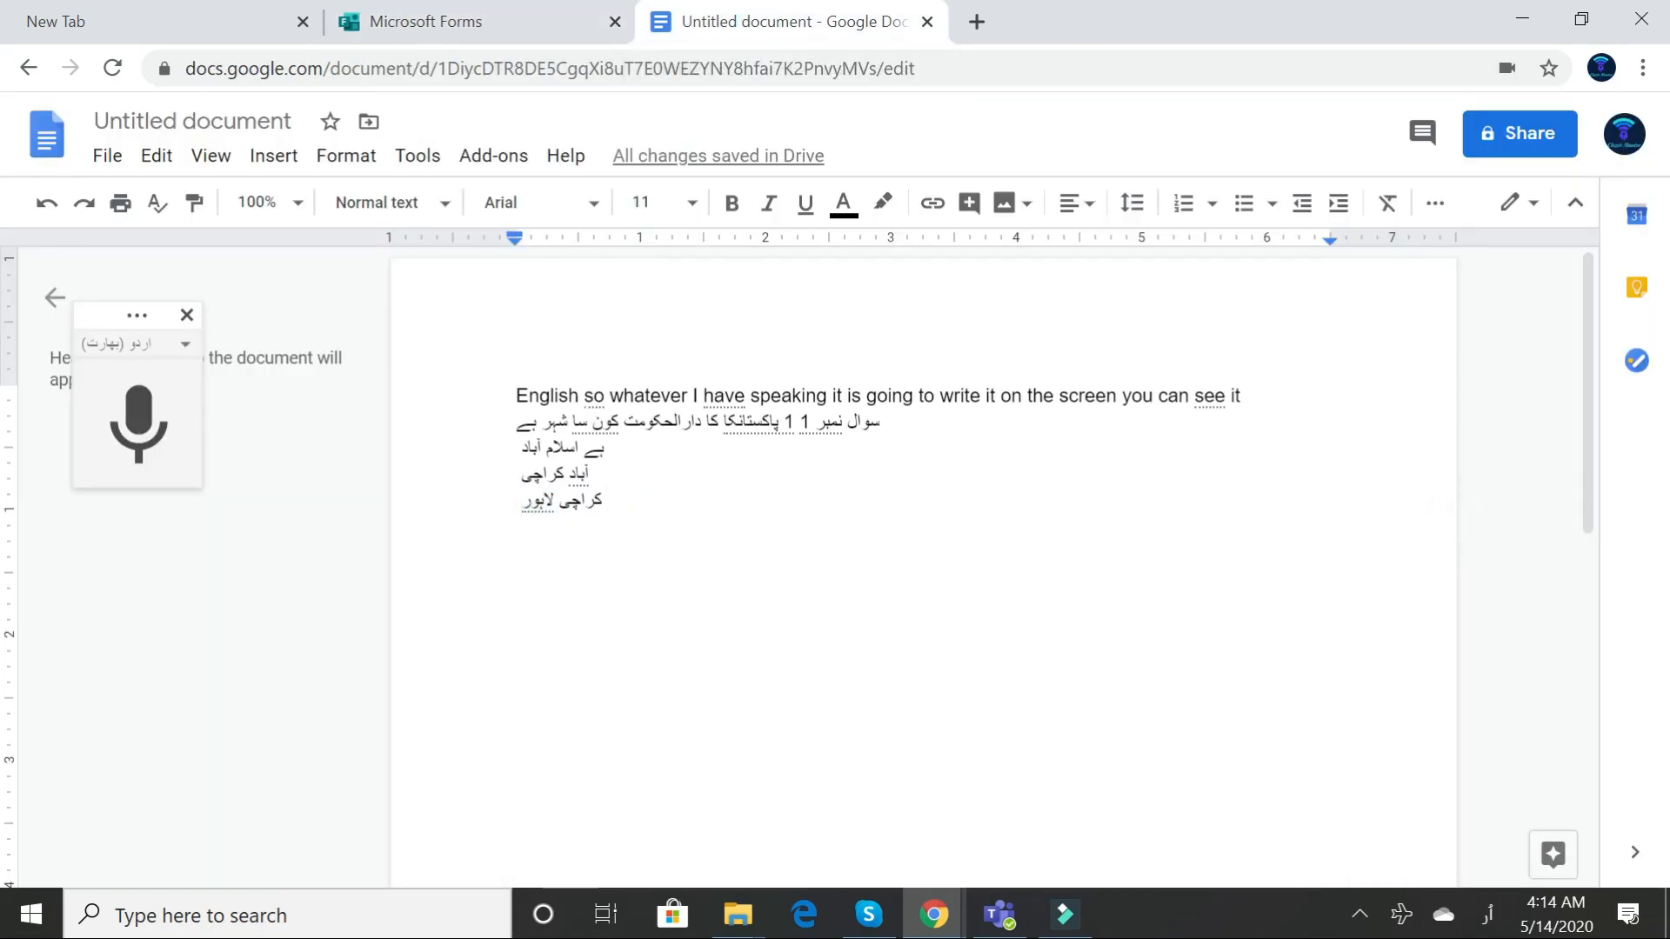
key(Return)
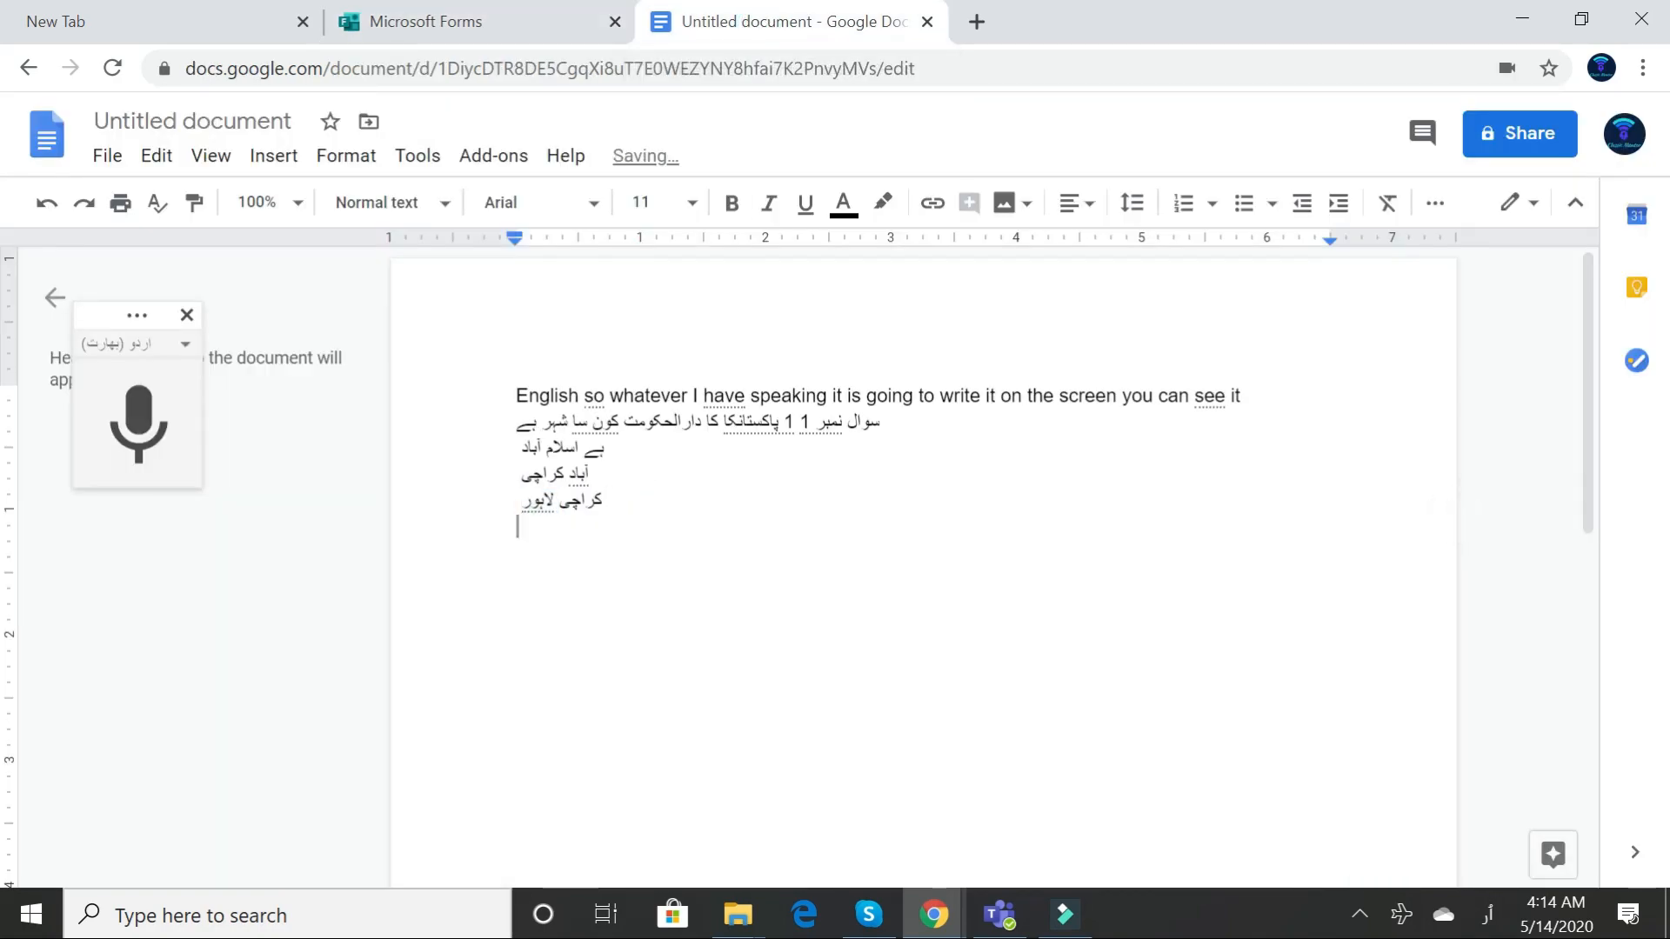
click(180, 346)
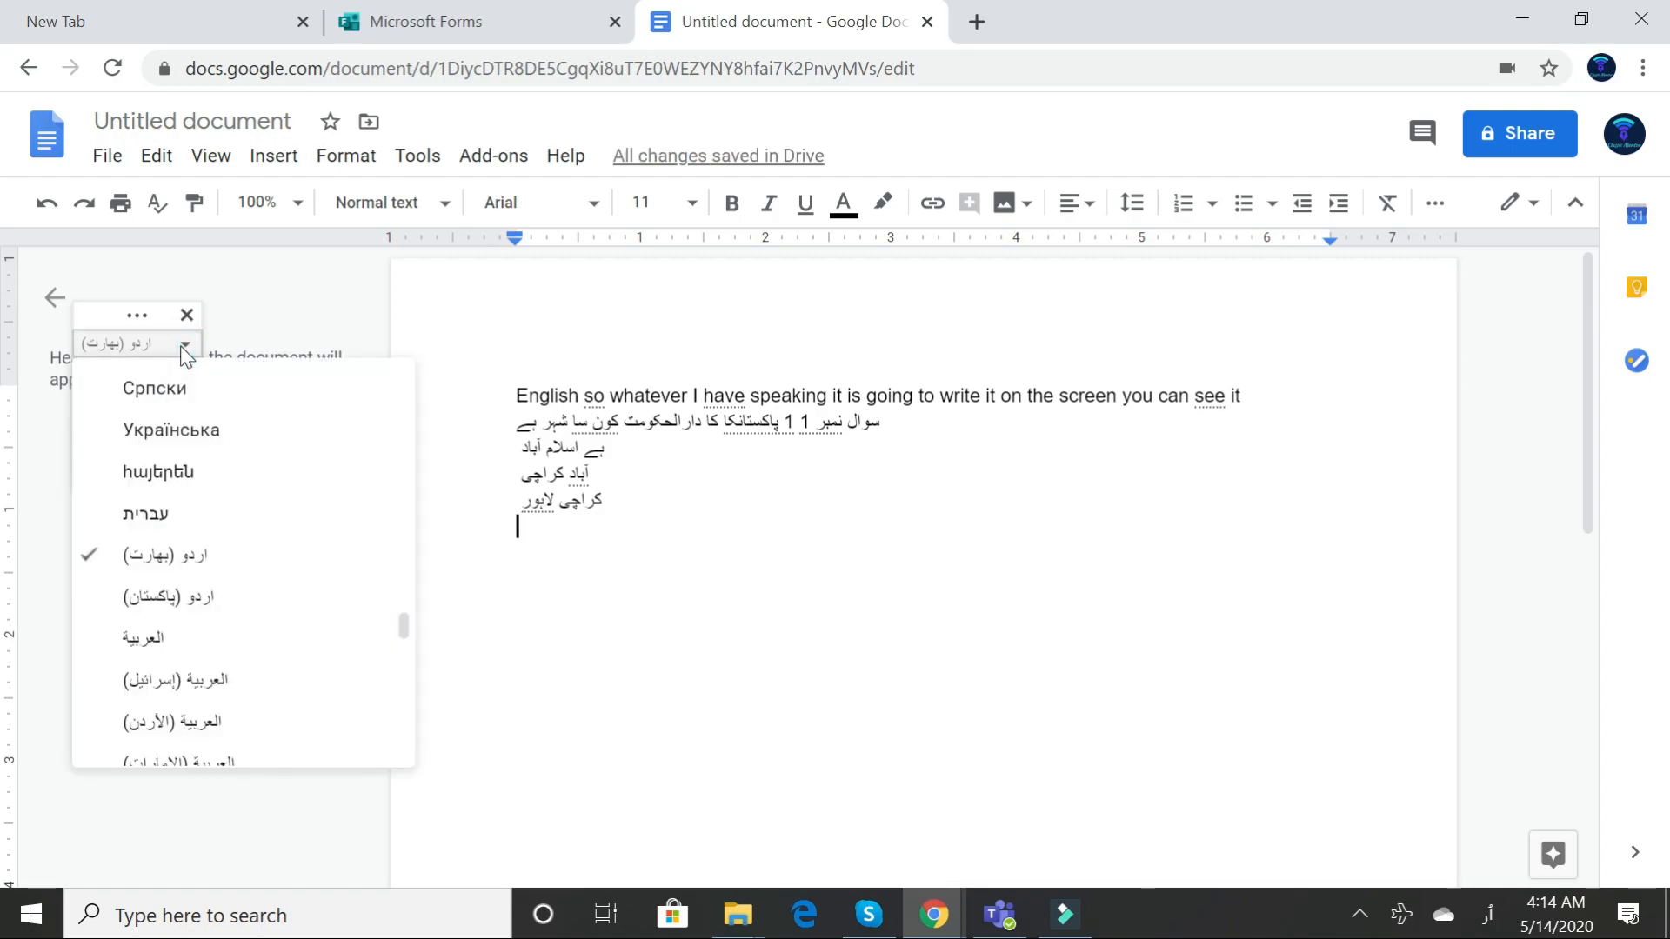
click(159, 643)
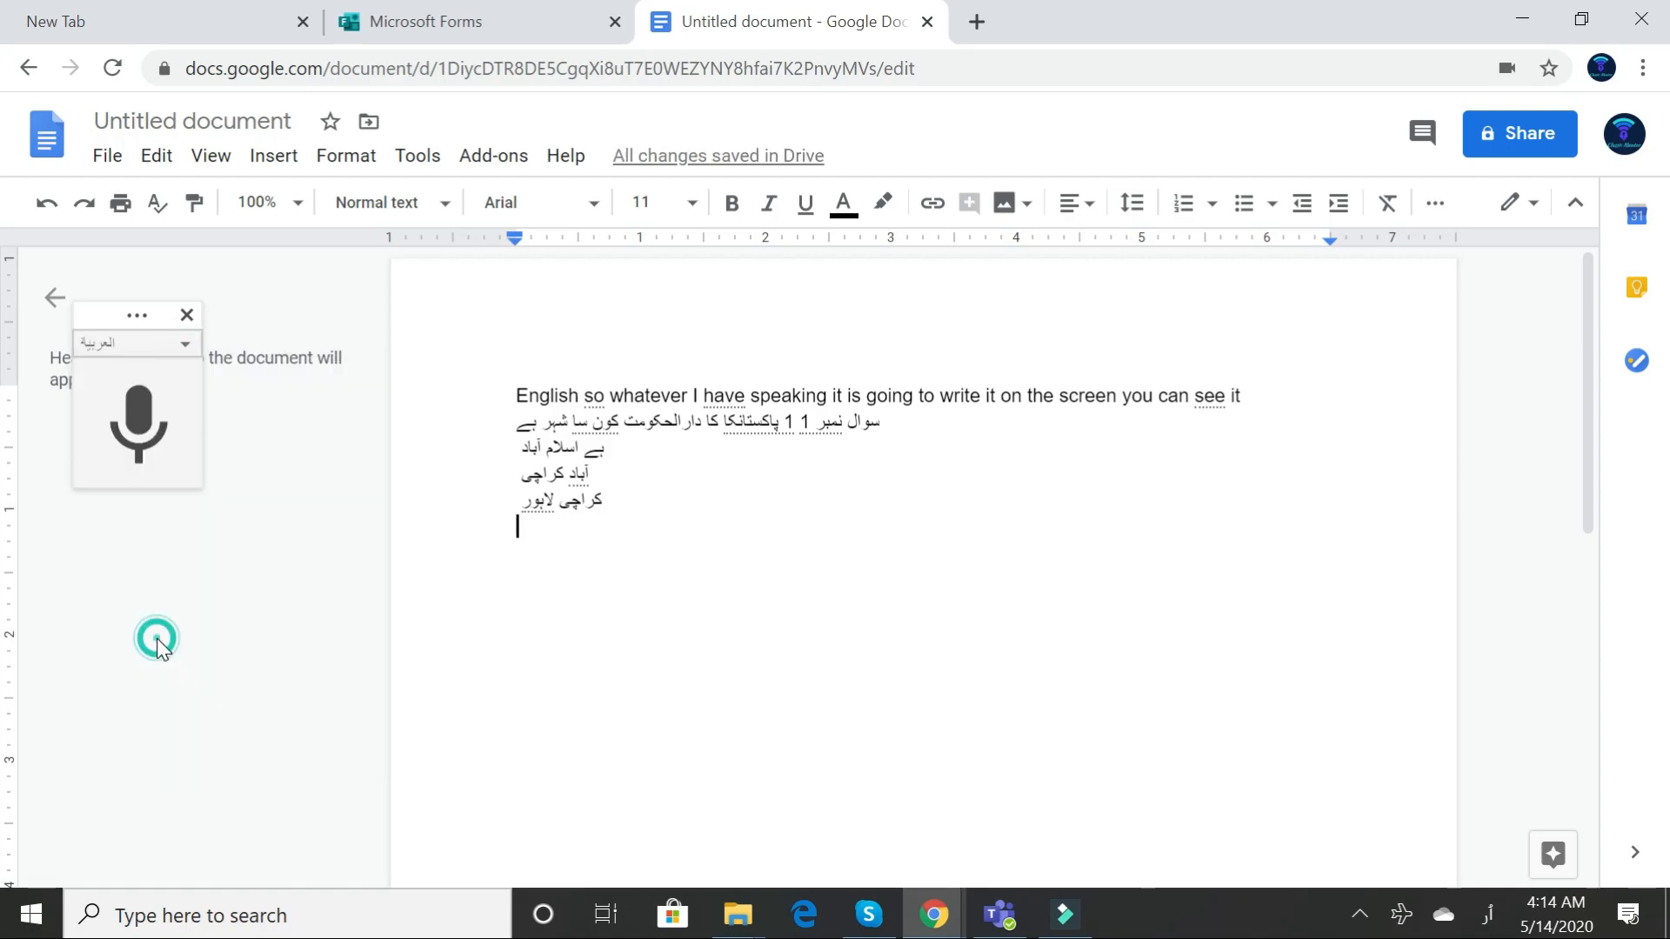
Dictate the Arabic lines "بسم الله الرحمن الرحيم", "اهلا وسهلا مرحبا", "ريال 50" and "ريالين" with voice typing.
click(140, 426)
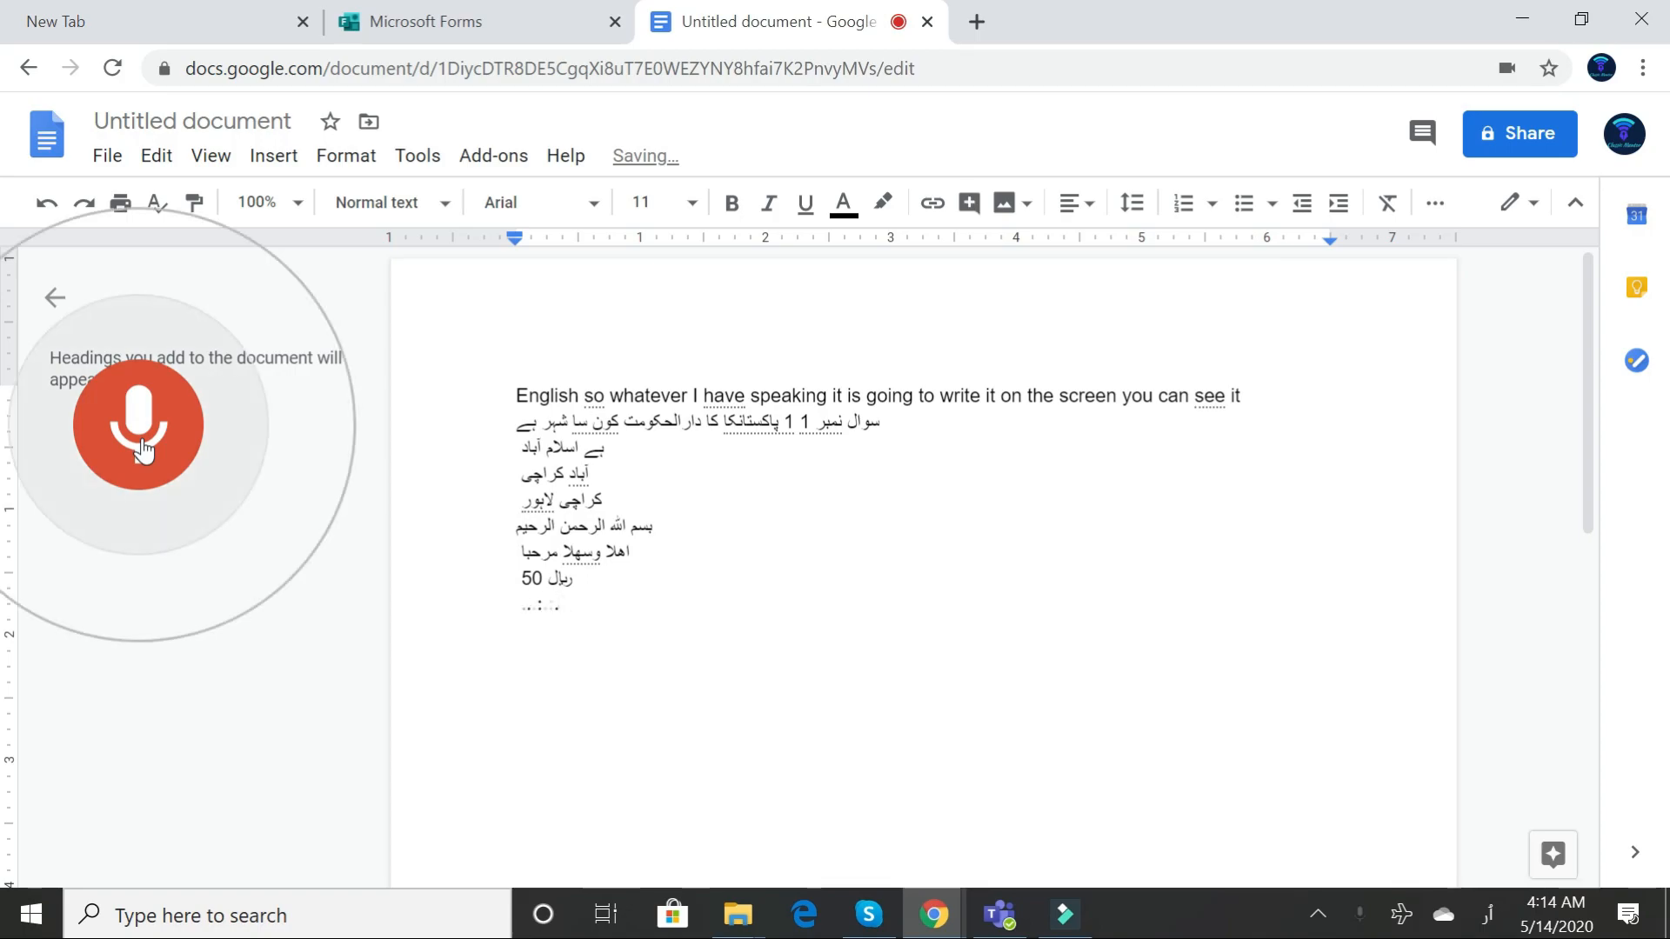
click(142, 442)
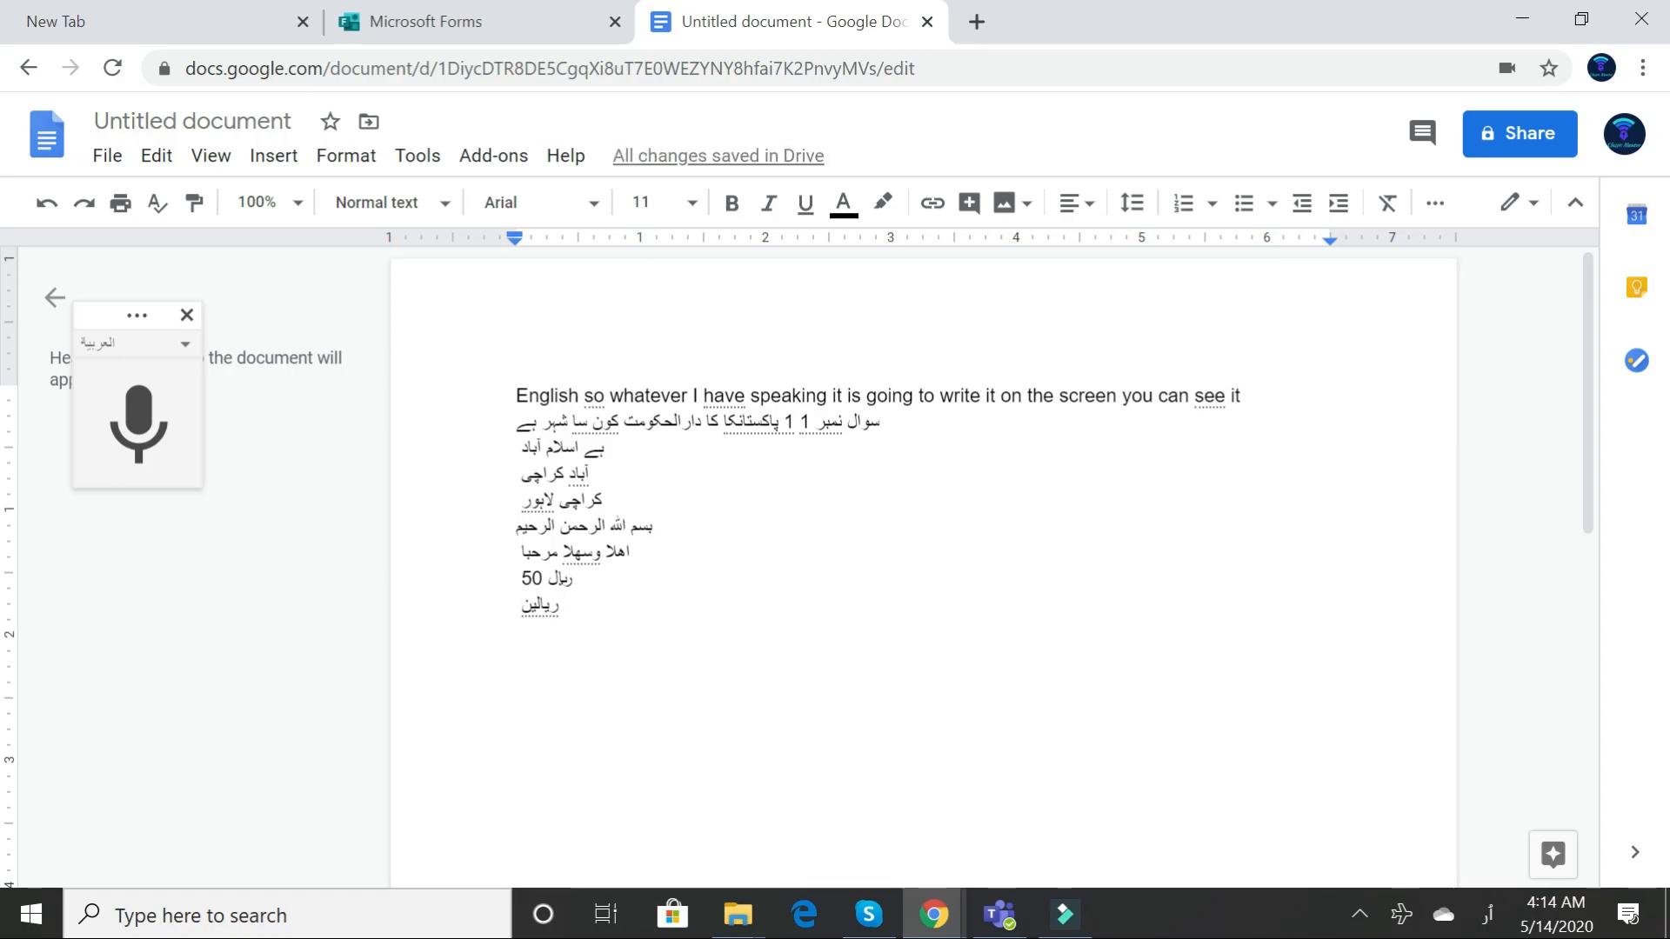
drag(564, 607, 537, 527)
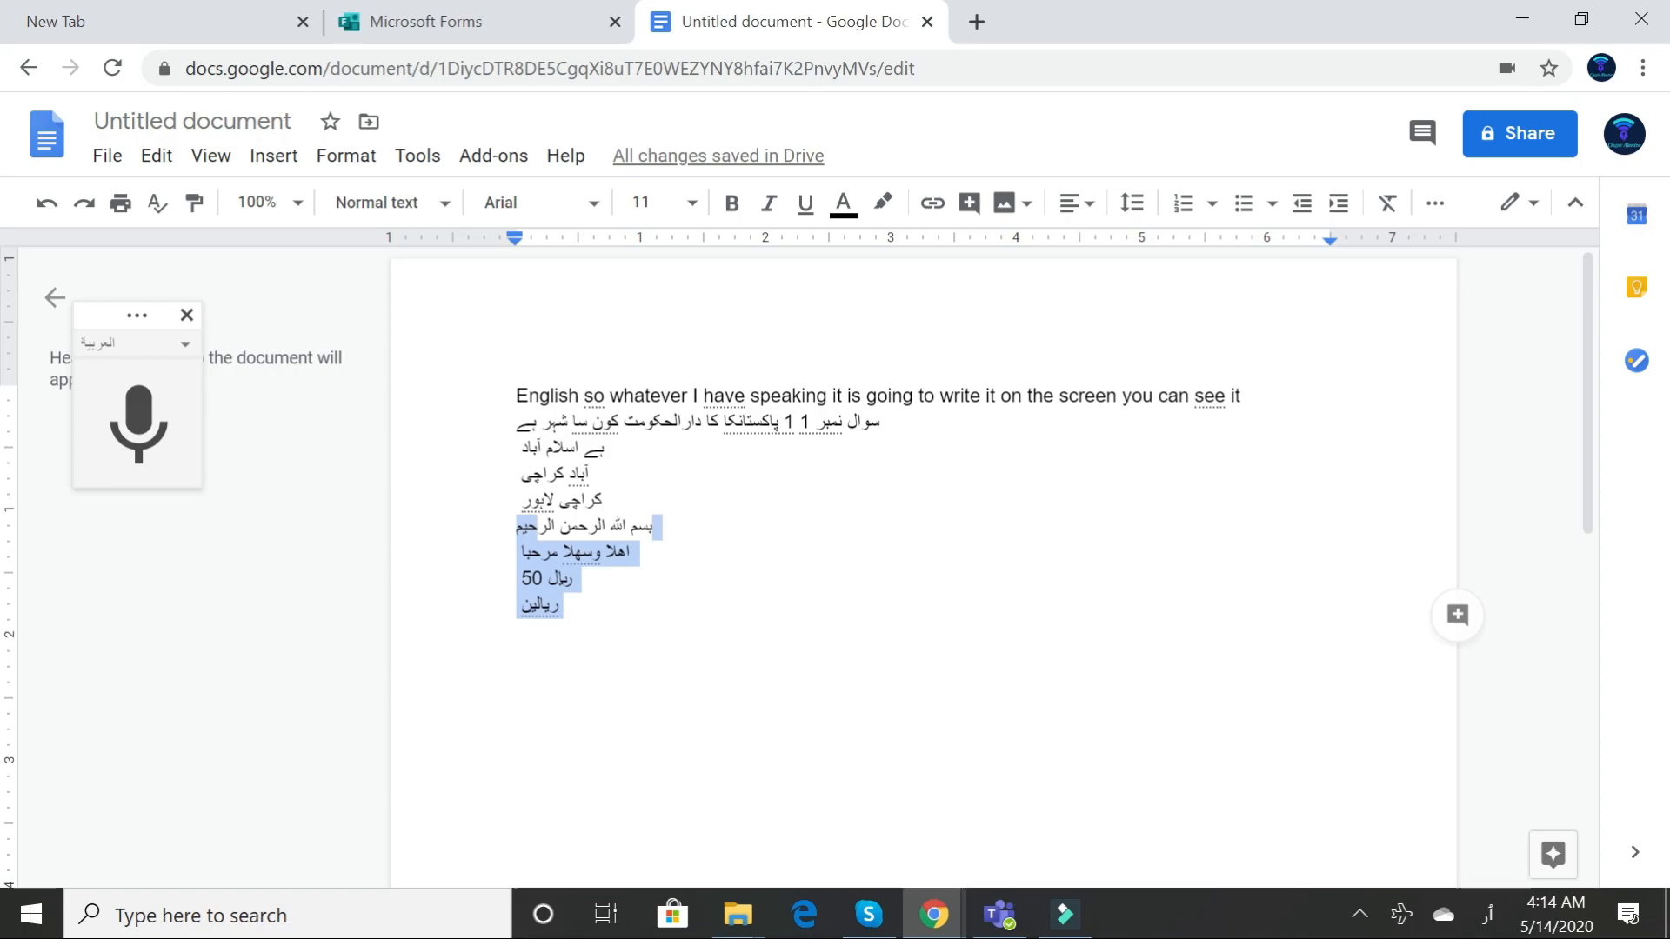
click(671, 602)
drag(658, 521, 559, 525)
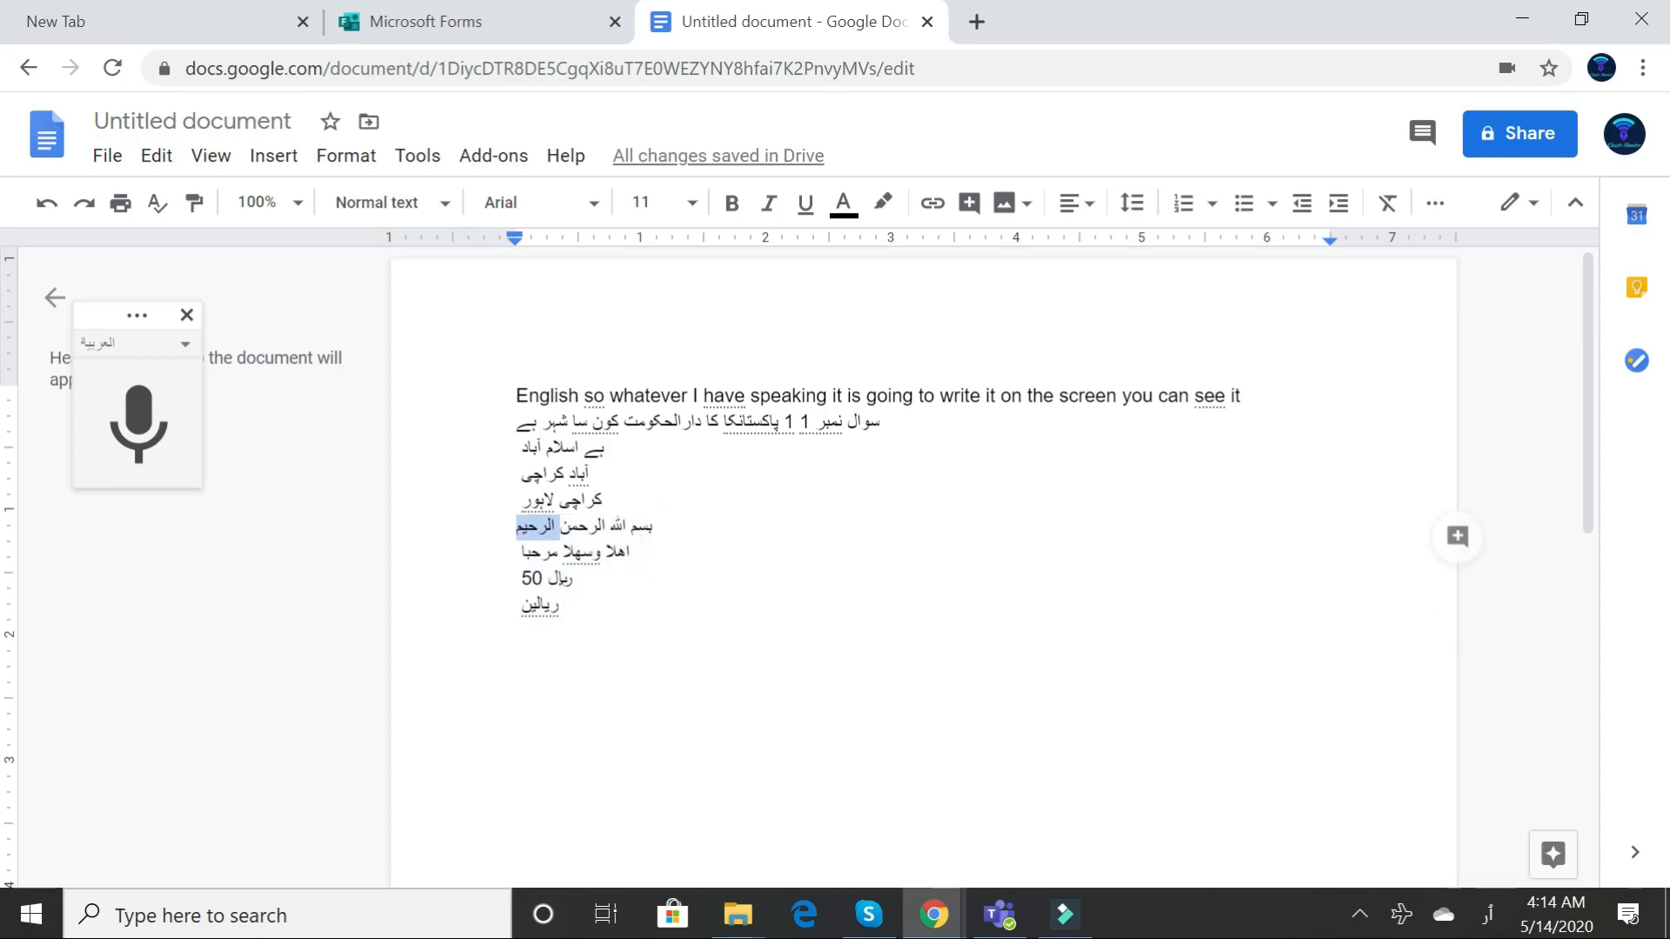
Review the questions in the Urdu form, and close both the form and the Google Docs document.
click(450, 26)
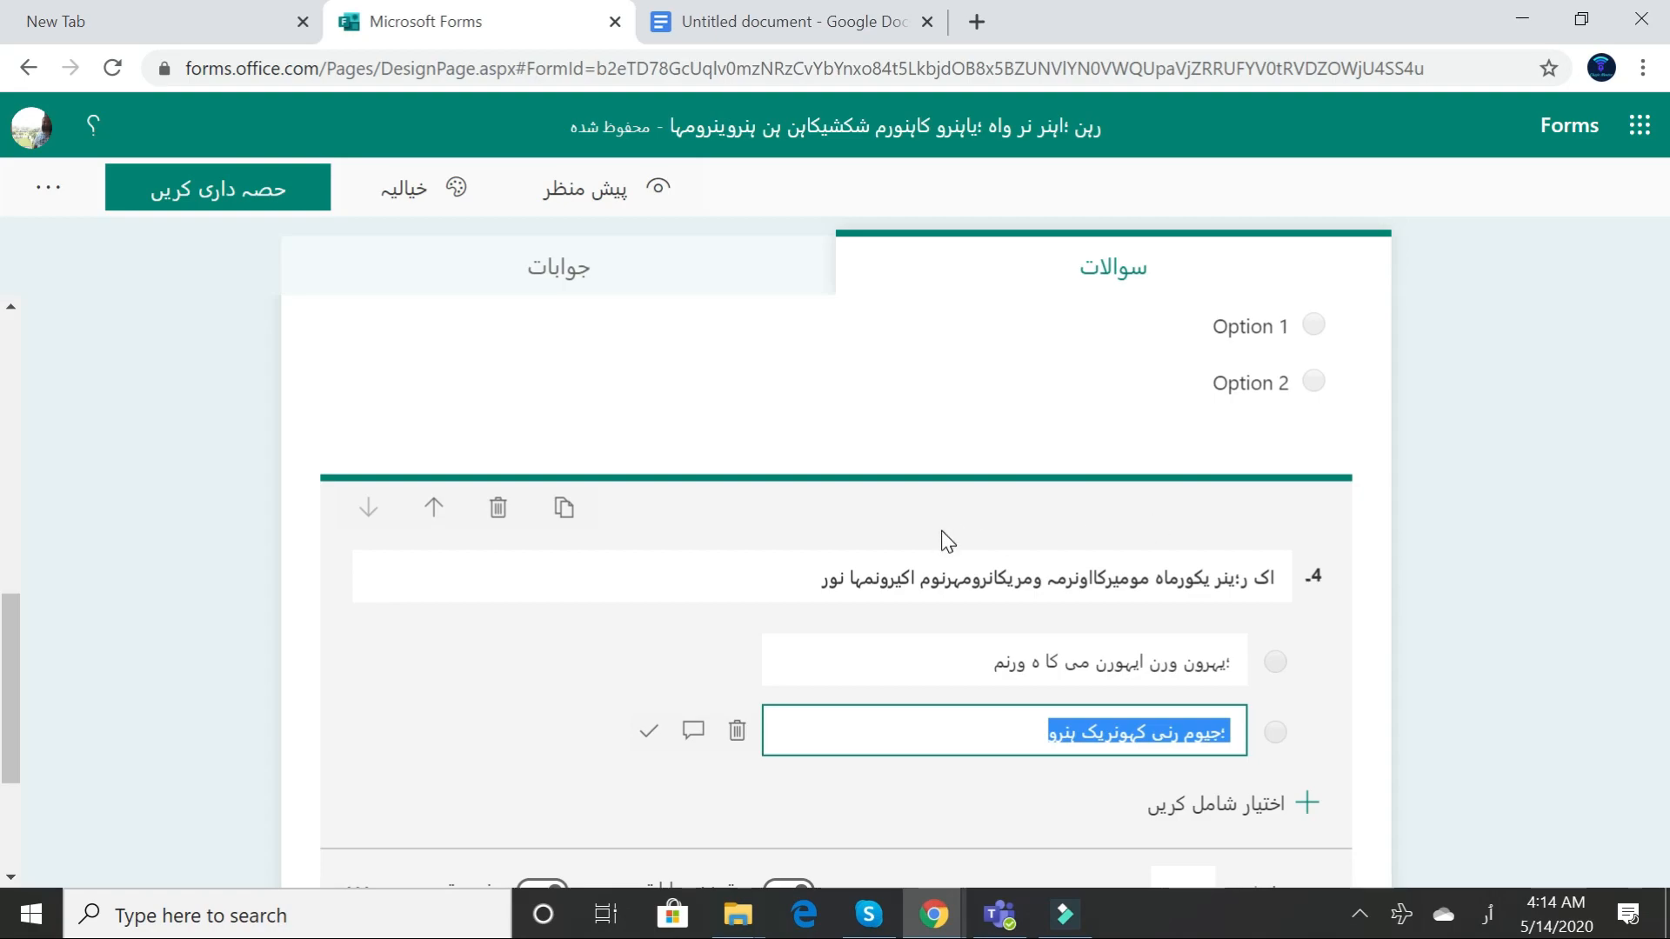
scroll(944, 540, down, 3)
scroll(988, 634, up, 9)
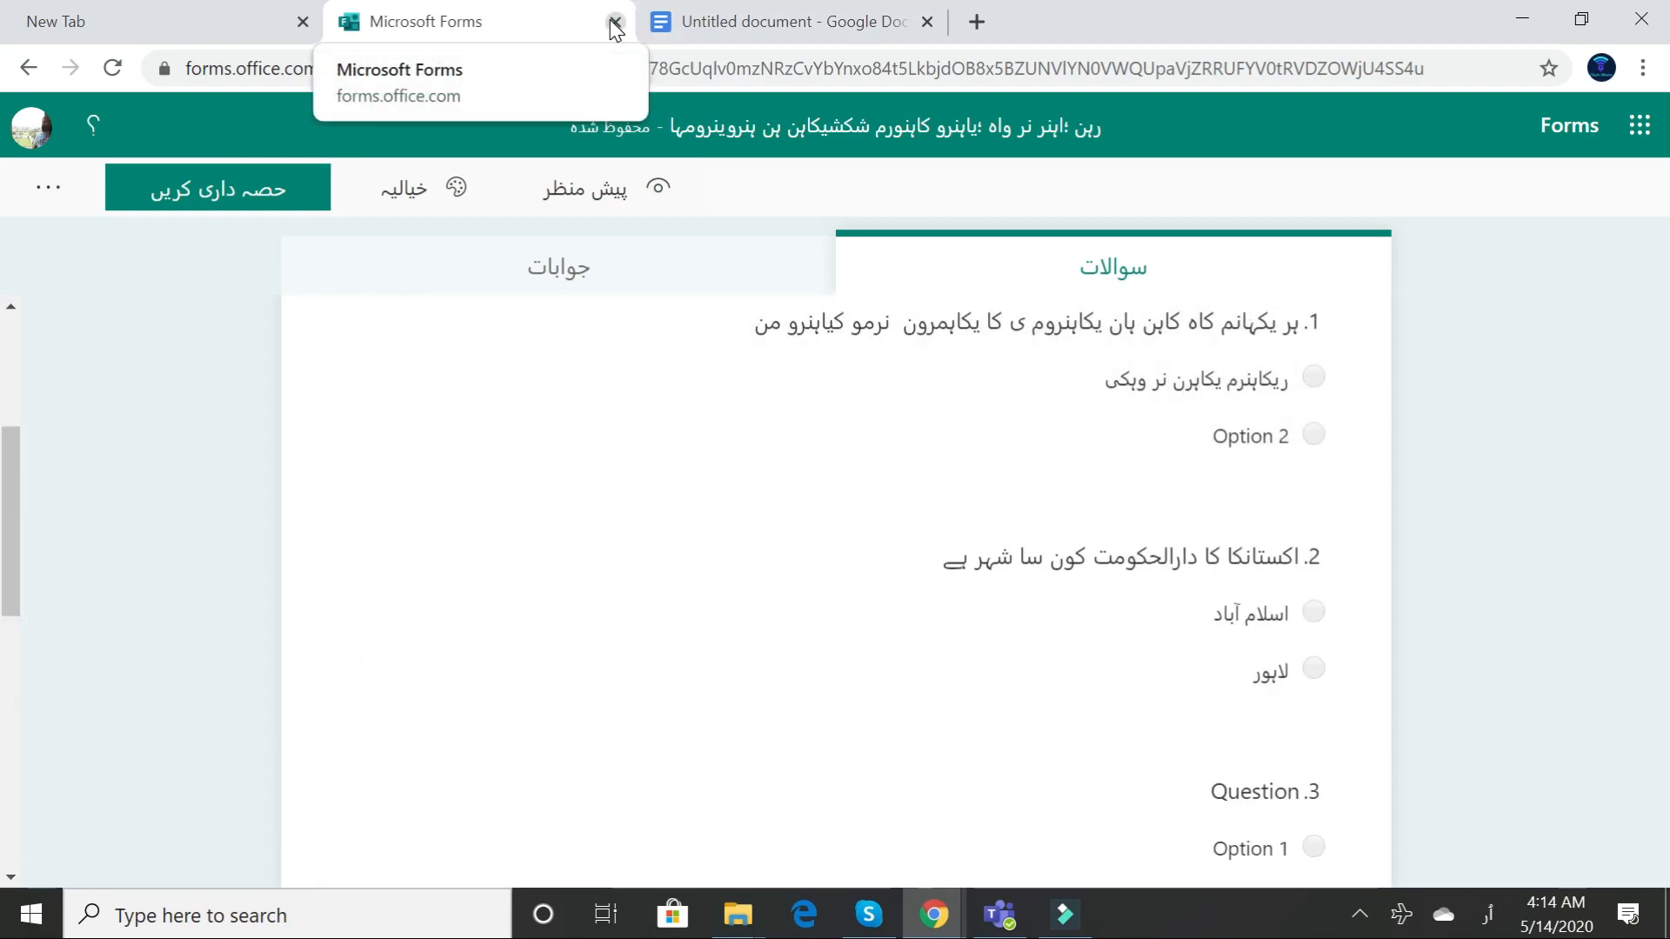
click(615, 23)
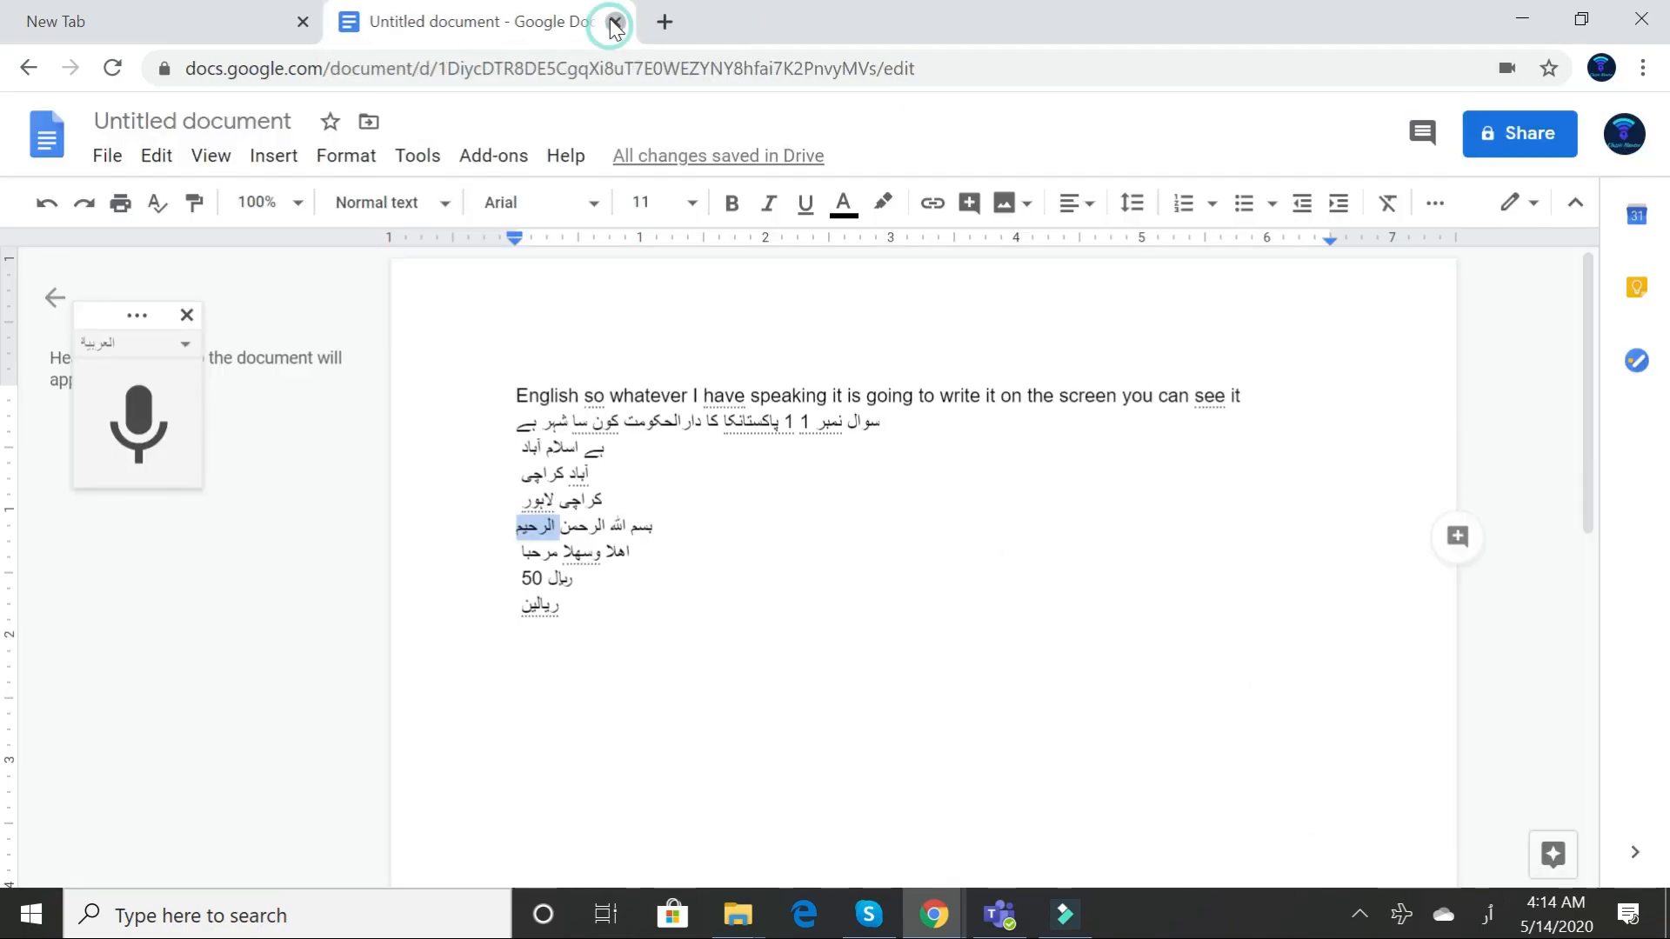
click(615, 22)
click(1522, 18)
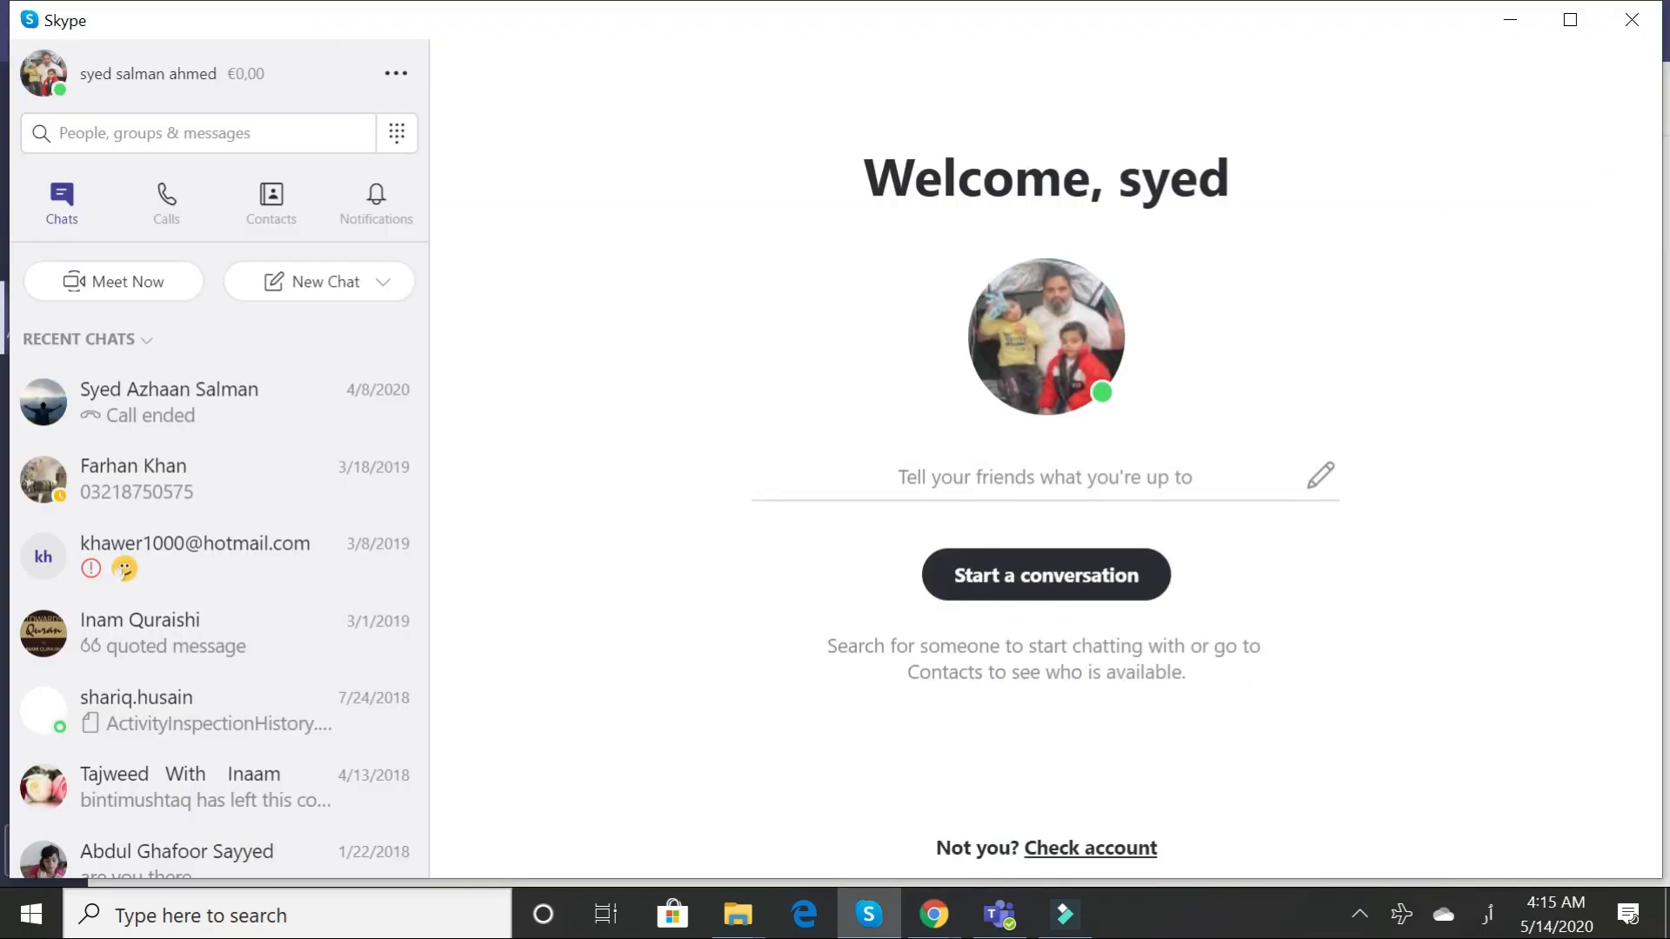
Switch to Teams and create a quiz assignment for Demo Class using the form "رہن ؛اہنر نر واہ ؛یاہنرو کاہنورم شکشیکاہن ہن ہنروینرومہا".
click(1005, 919)
click(164, 458)
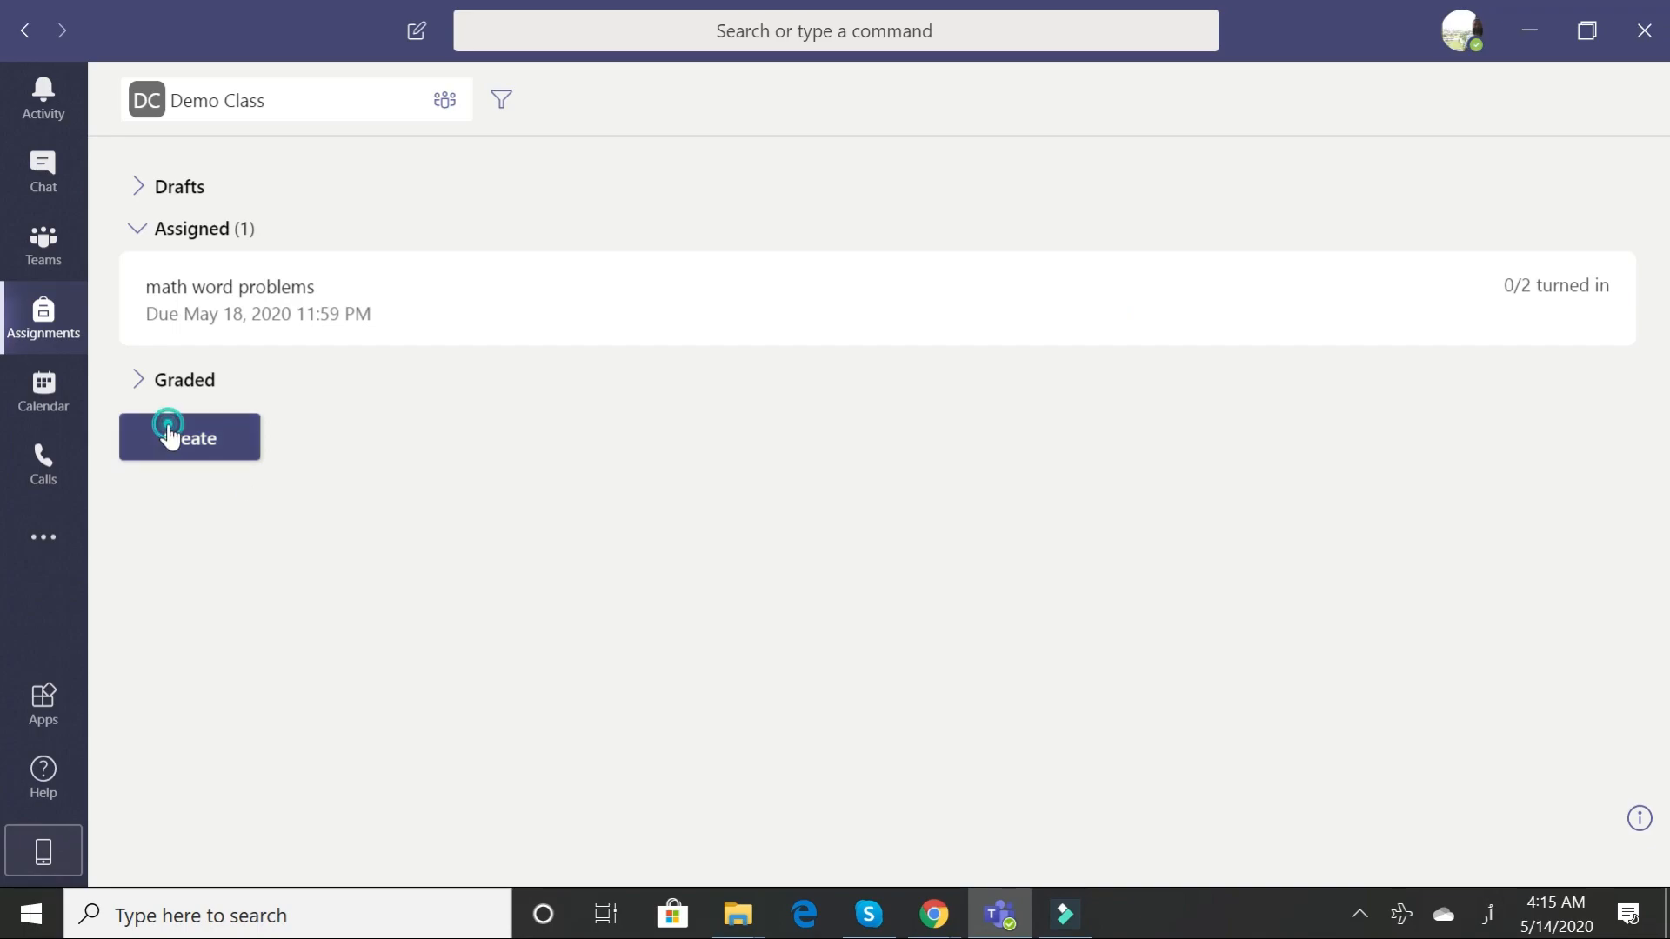
click(199, 355)
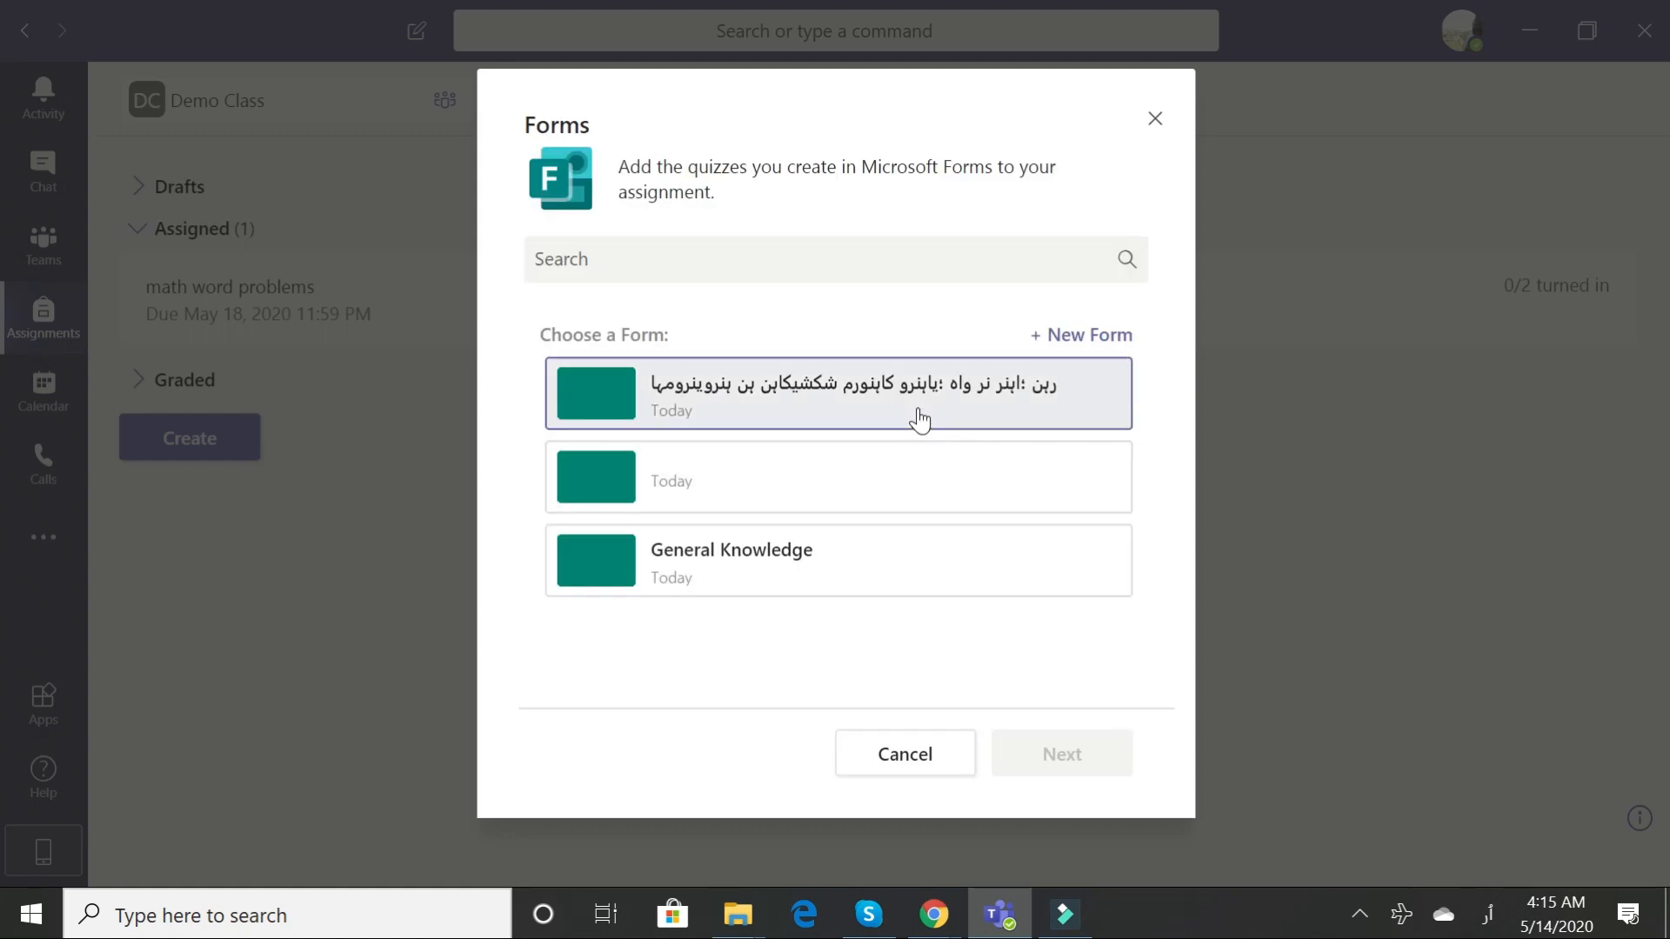
click(920, 420)
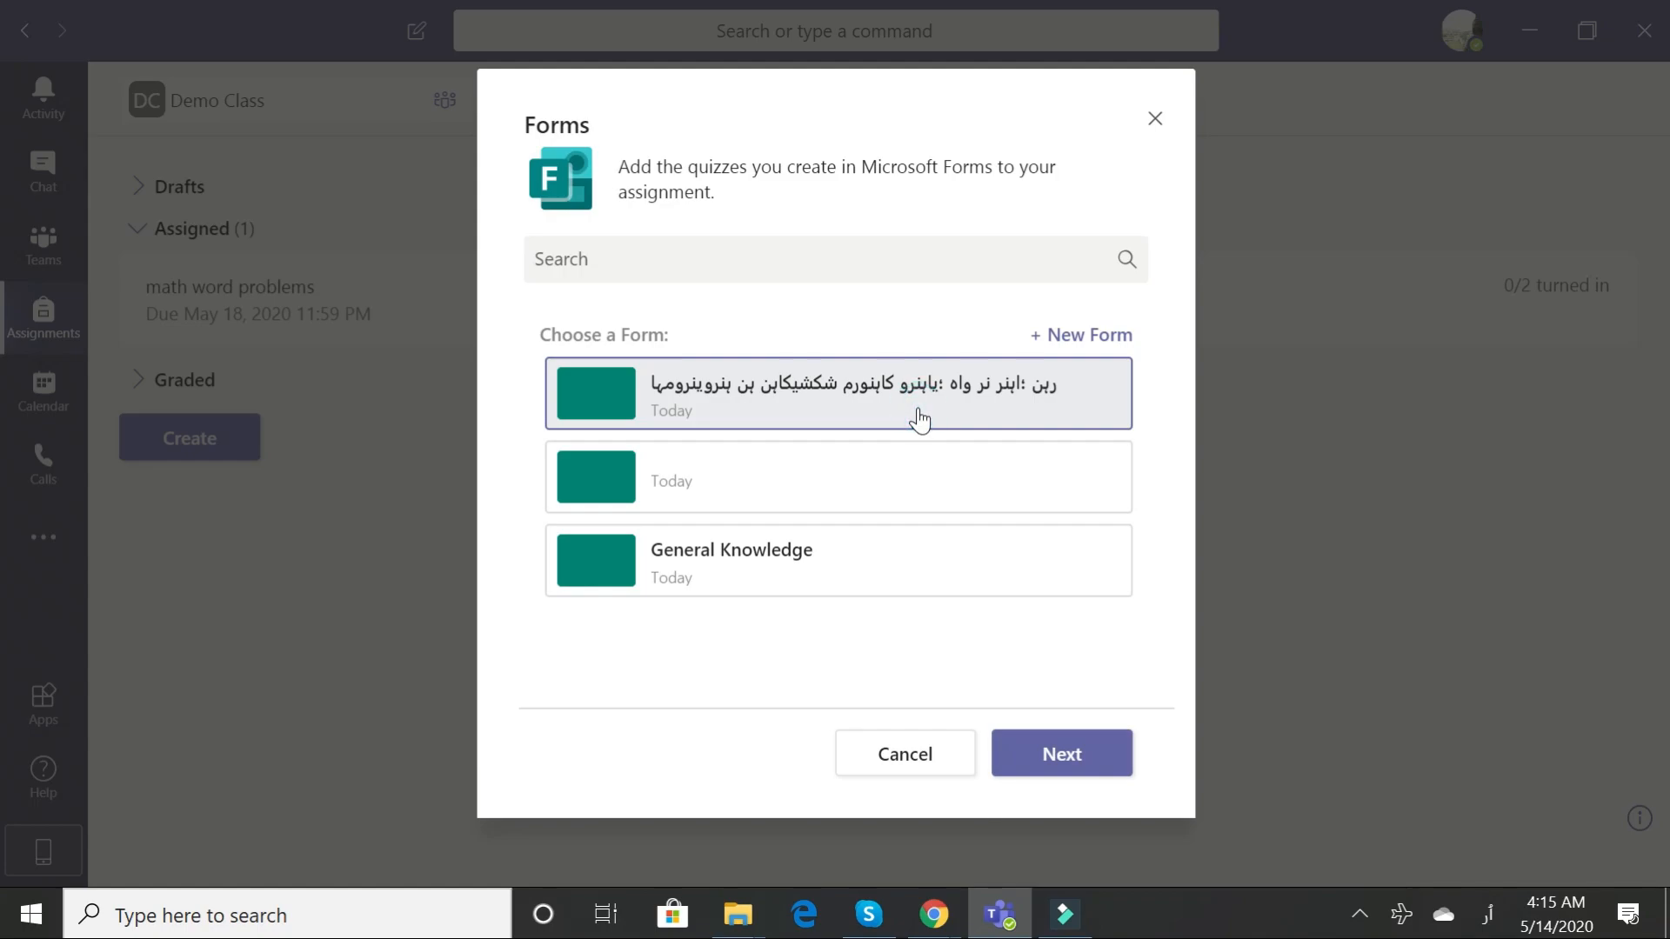
click(1037, 768)
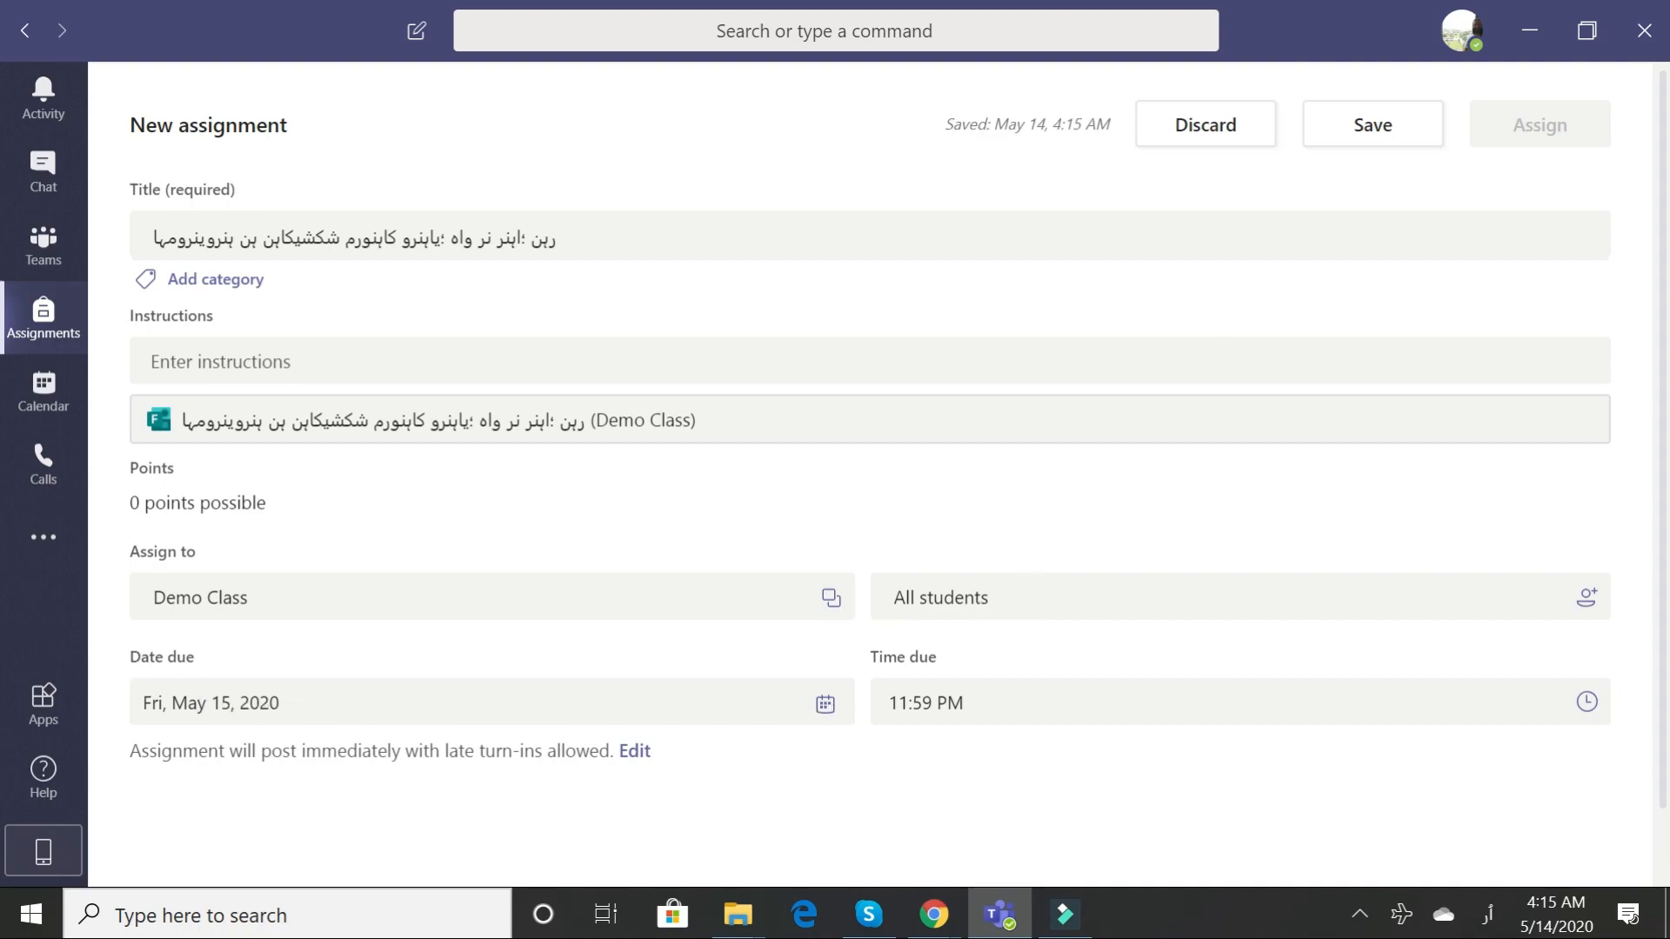
Save the new quiz assignment and assign it to all students in Demo Class.
click(1372, 127)
scroll(1499, 253, down, 1)
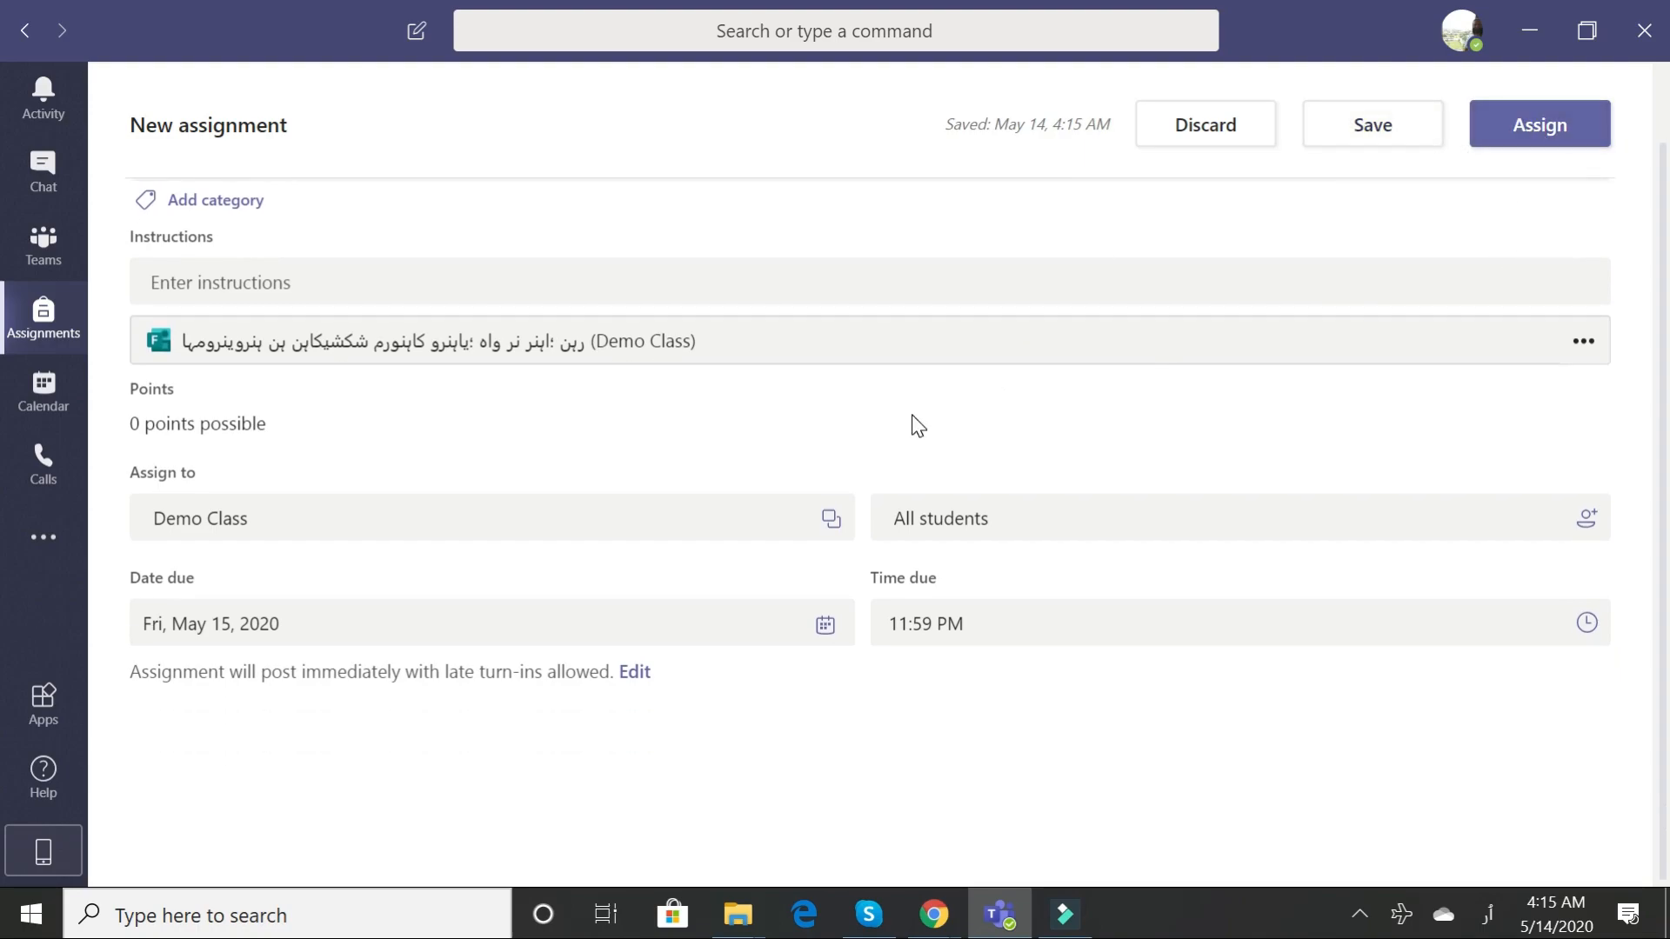
scroll(913, 419, up, 1)
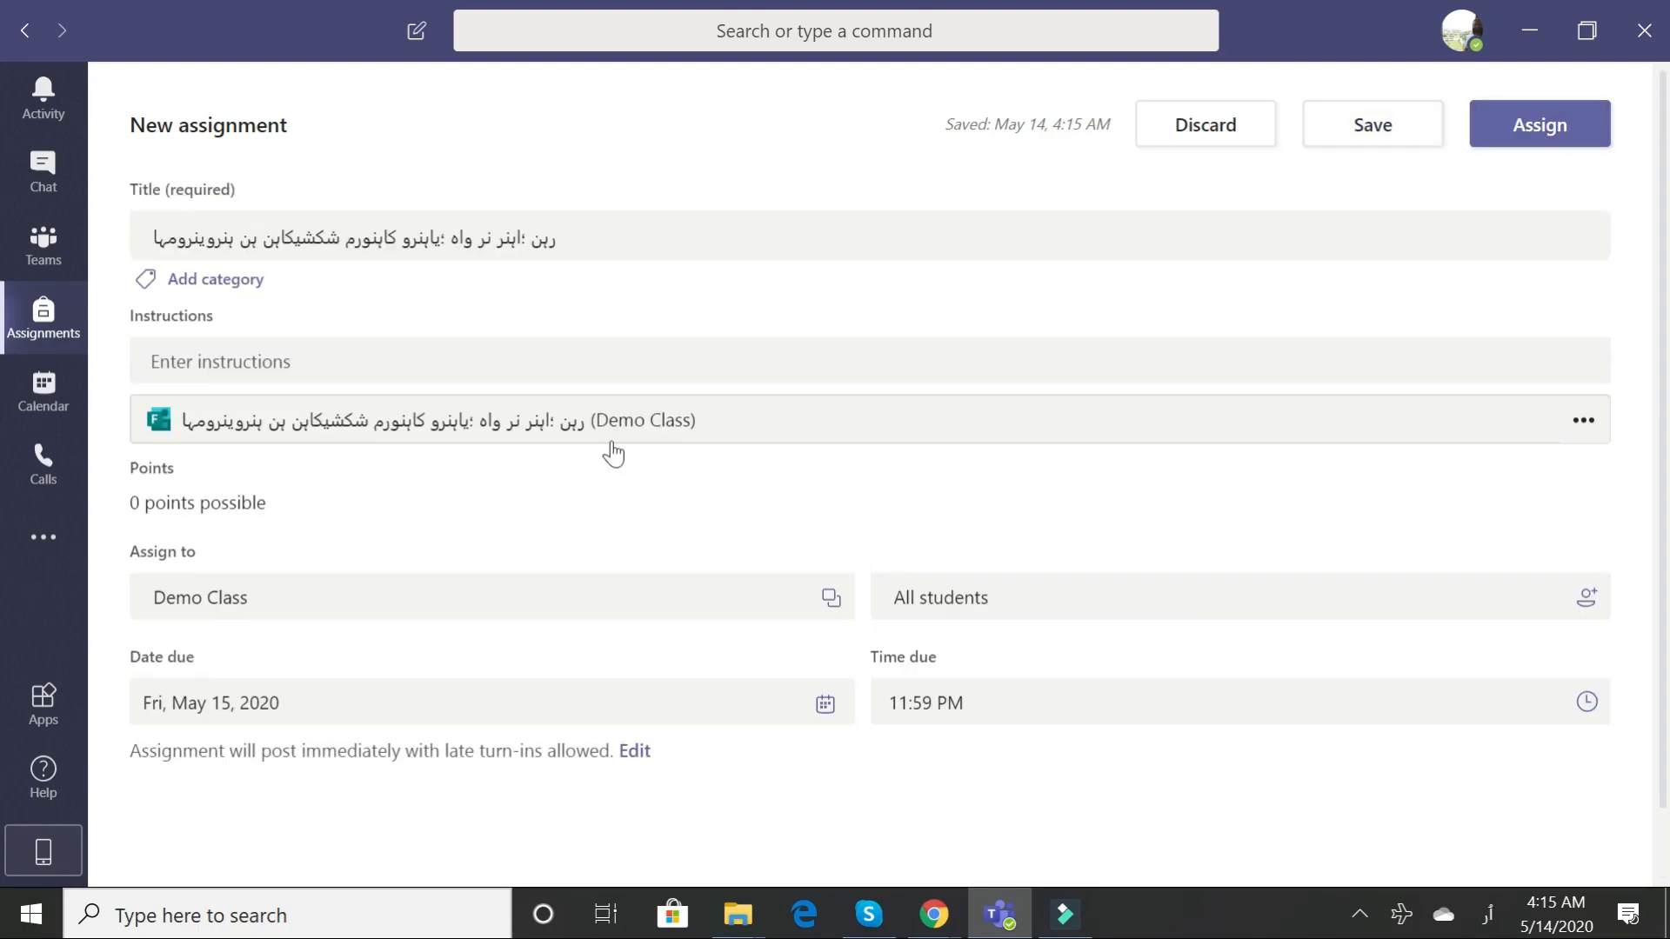
click(1538, 135)
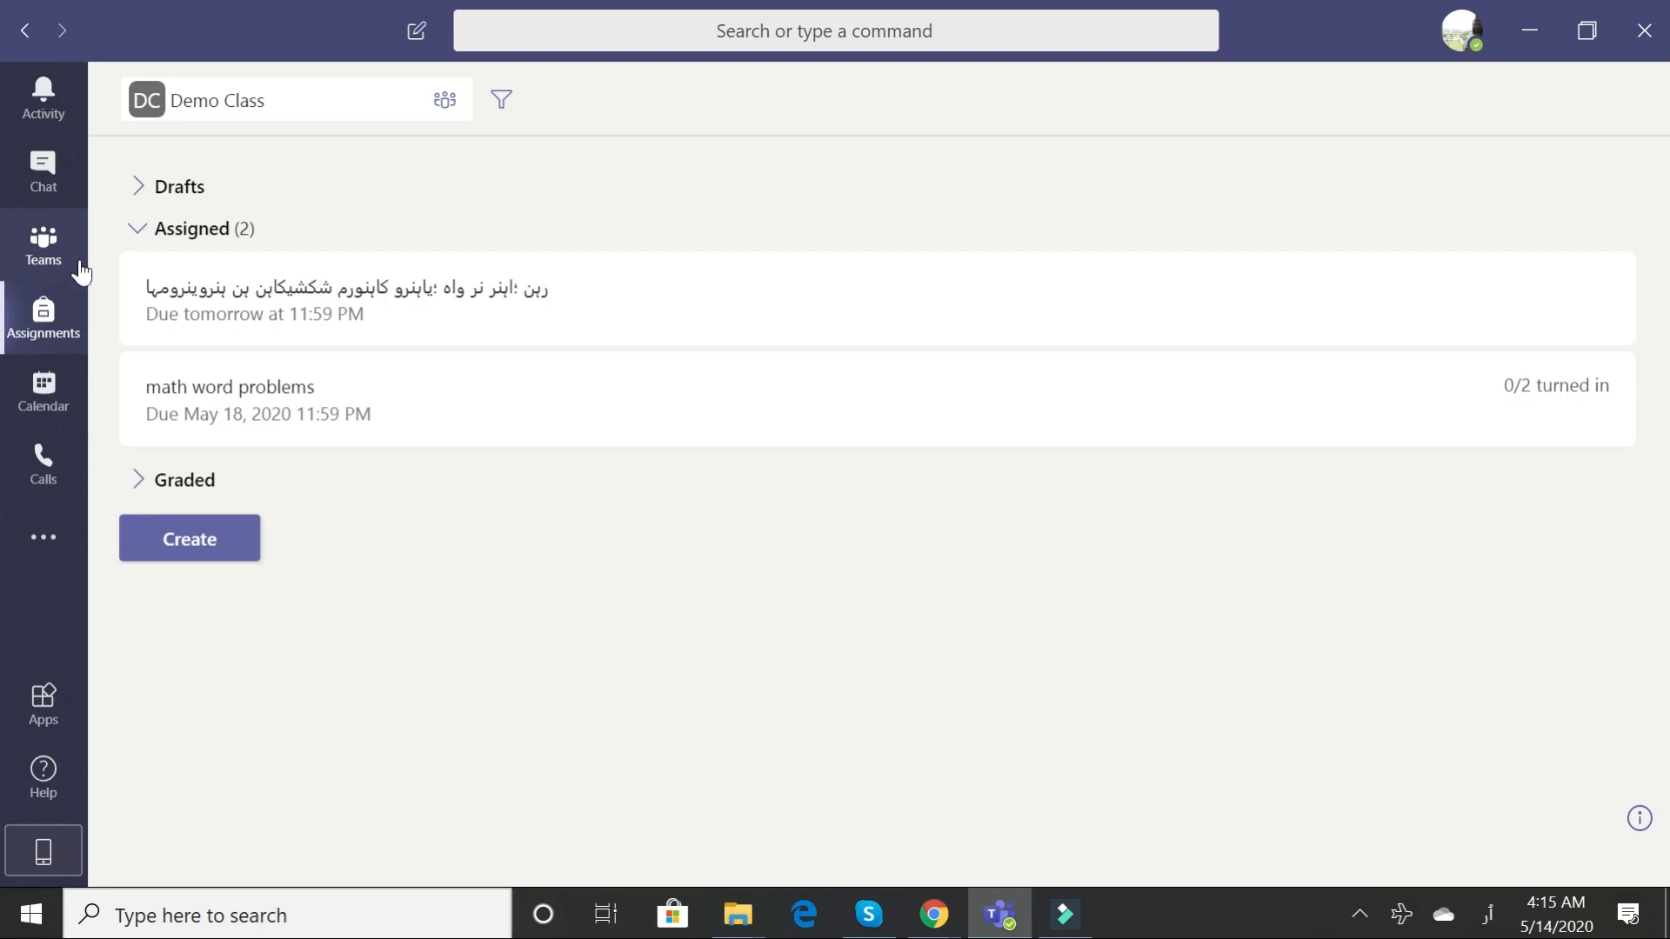
Open the Urdu quiz assignment from its post in Demo Class's General channel.
click(35, 243)
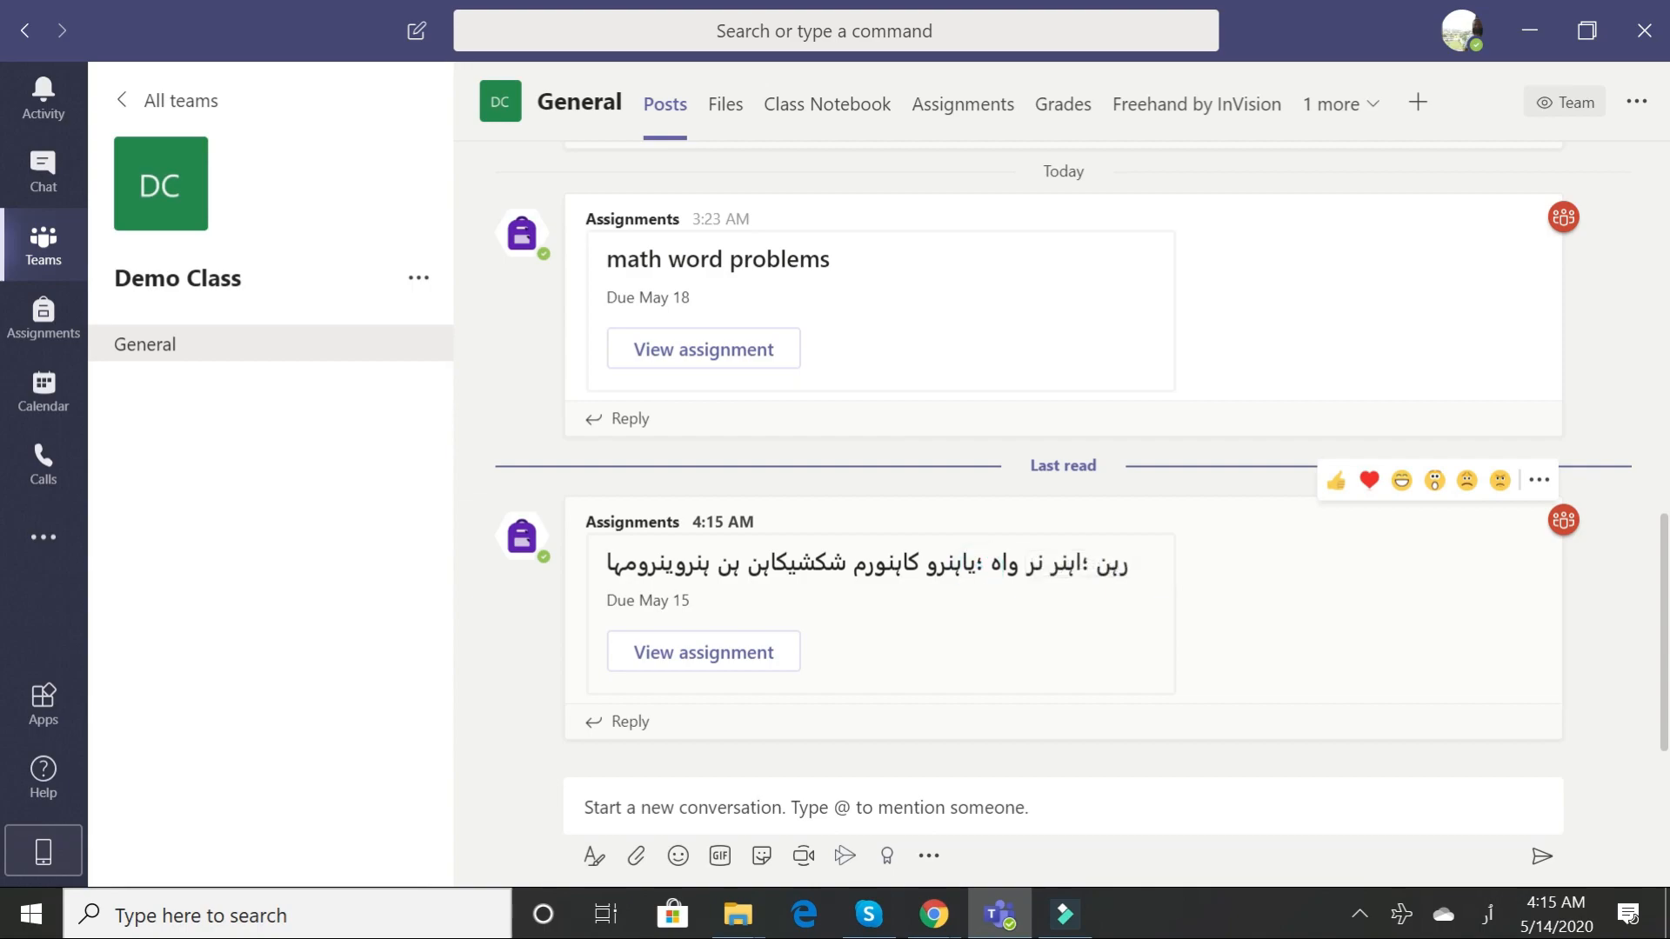
click(674, 679)
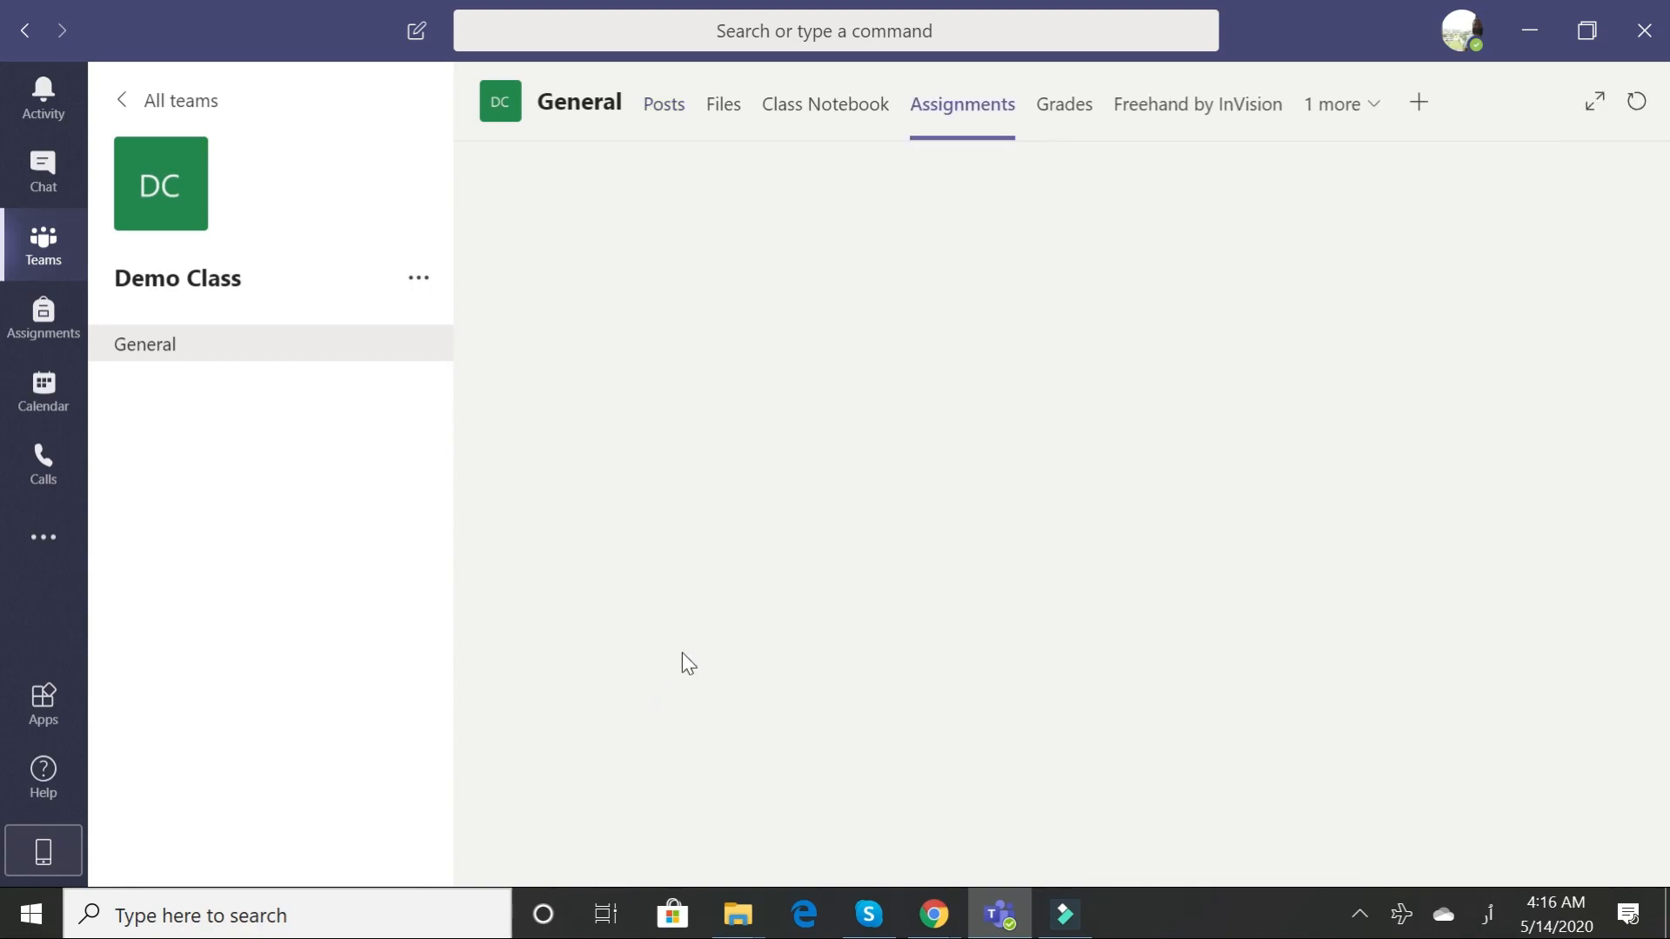